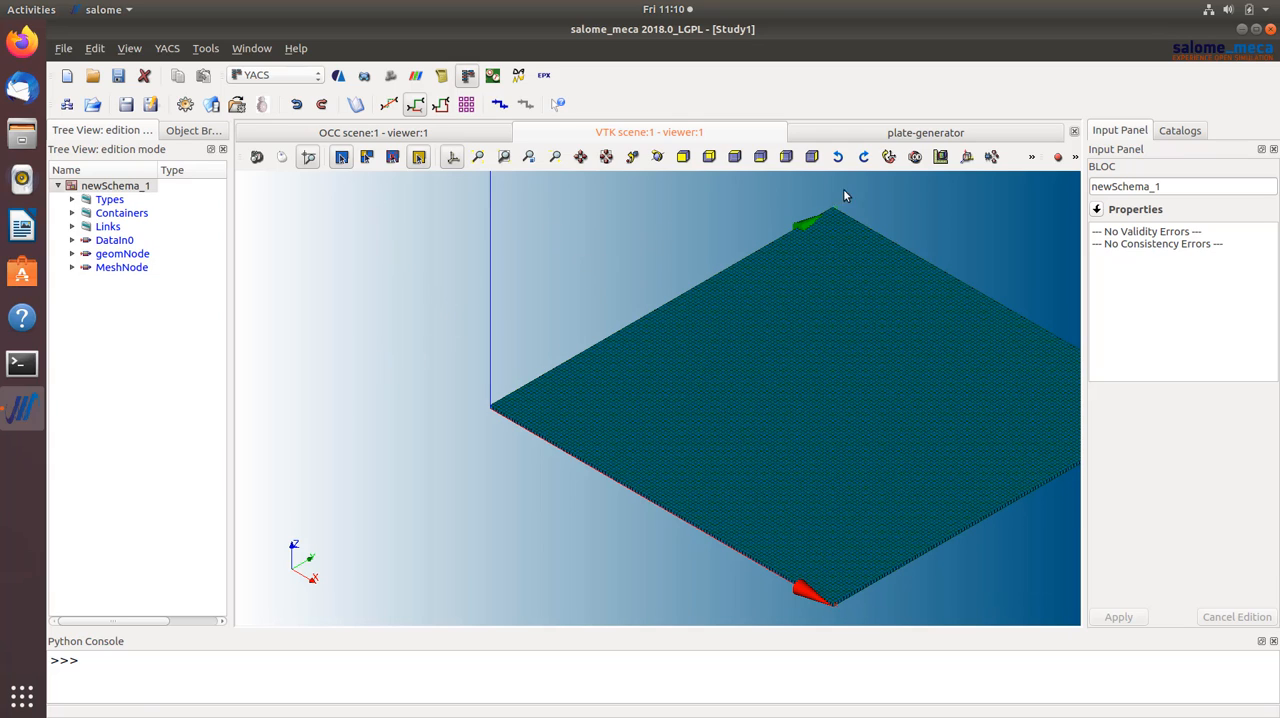
- Examine the plate-generator schema against the meshed plate, including the MeshNode's input ports and its script from the start
{"action": "left_click", "coordinate": [932, 136]}
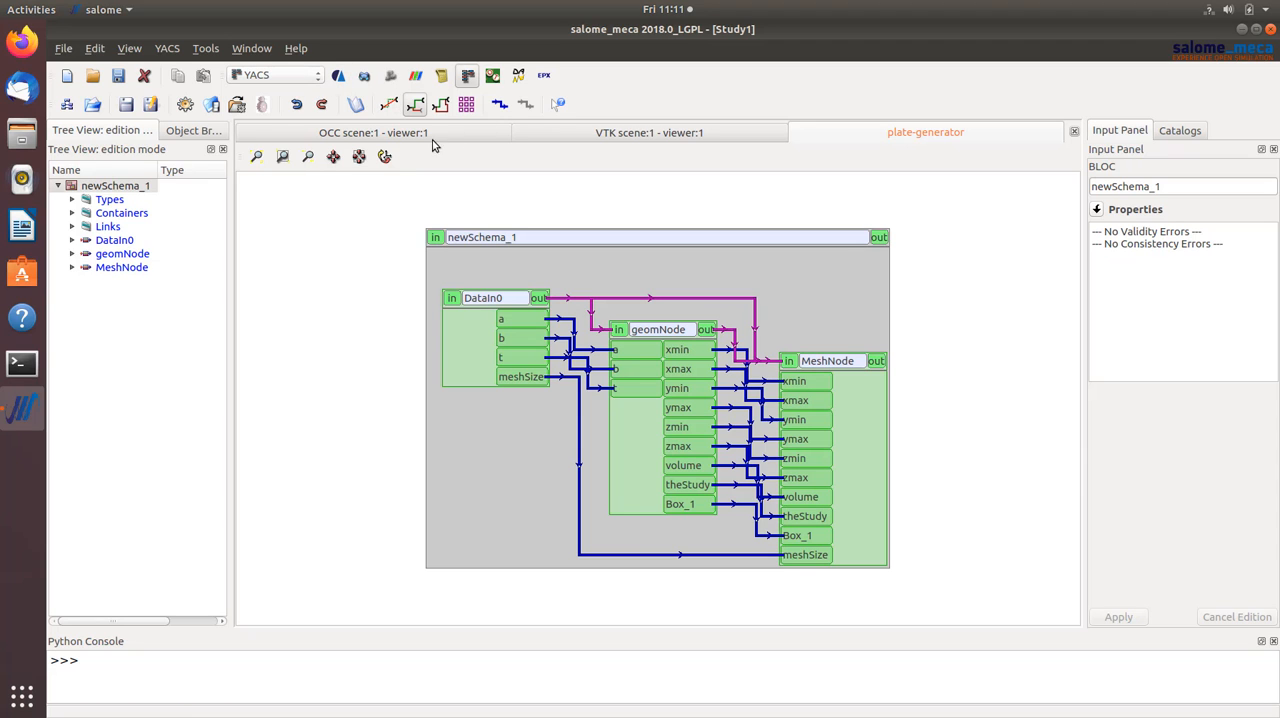
{"action": "left_click", "coordinate": [641, 132]}
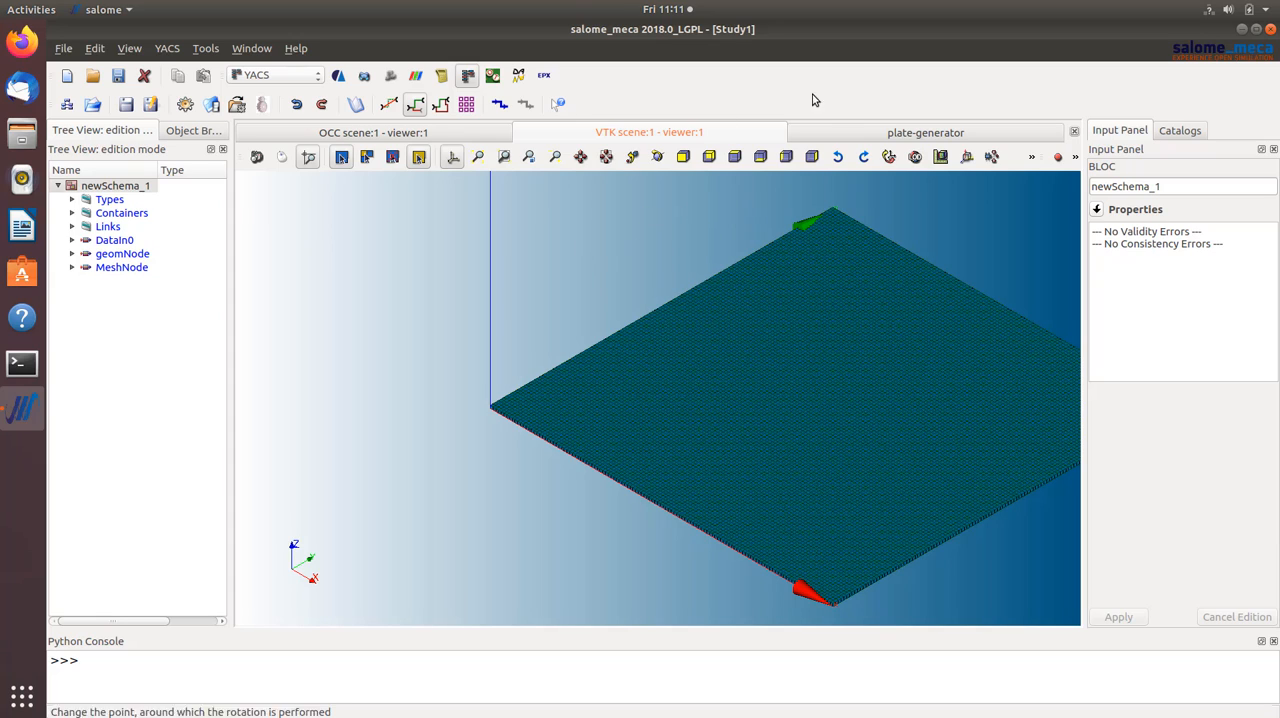
{"action": "left_click", "coordinate": [905, 134]}
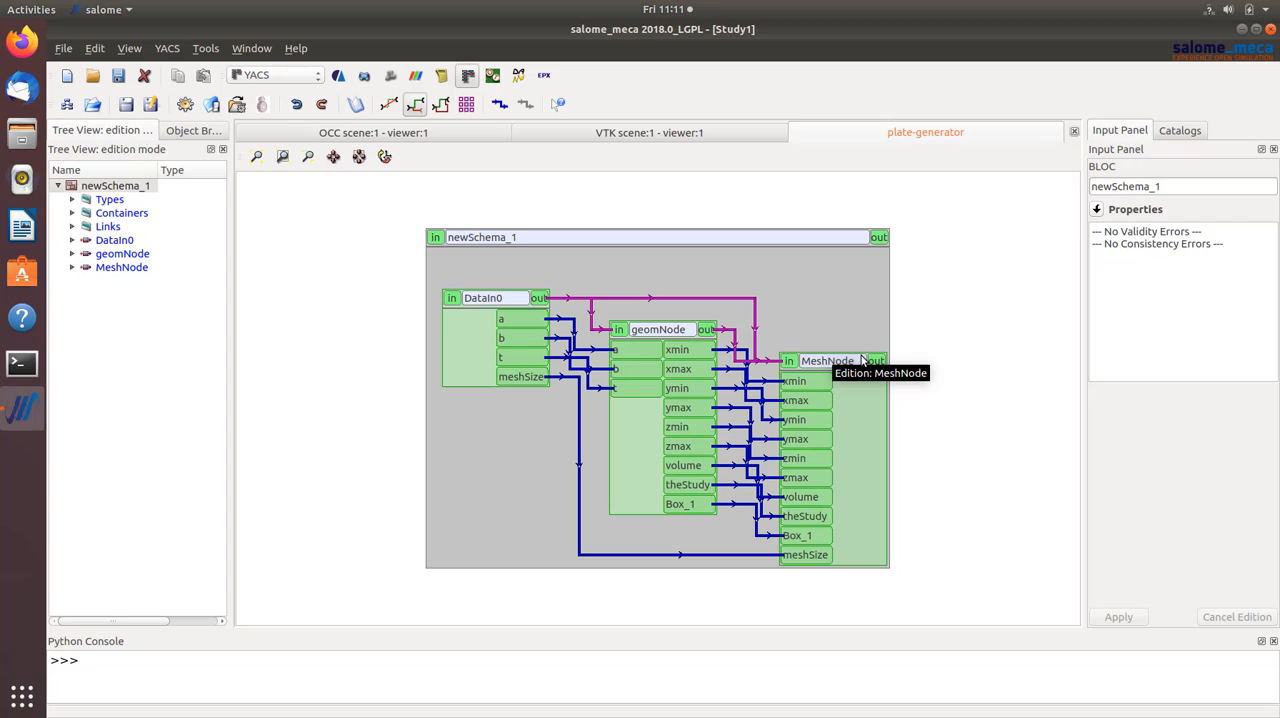
{"action": "left_click", "coordinate": [824, 360]}
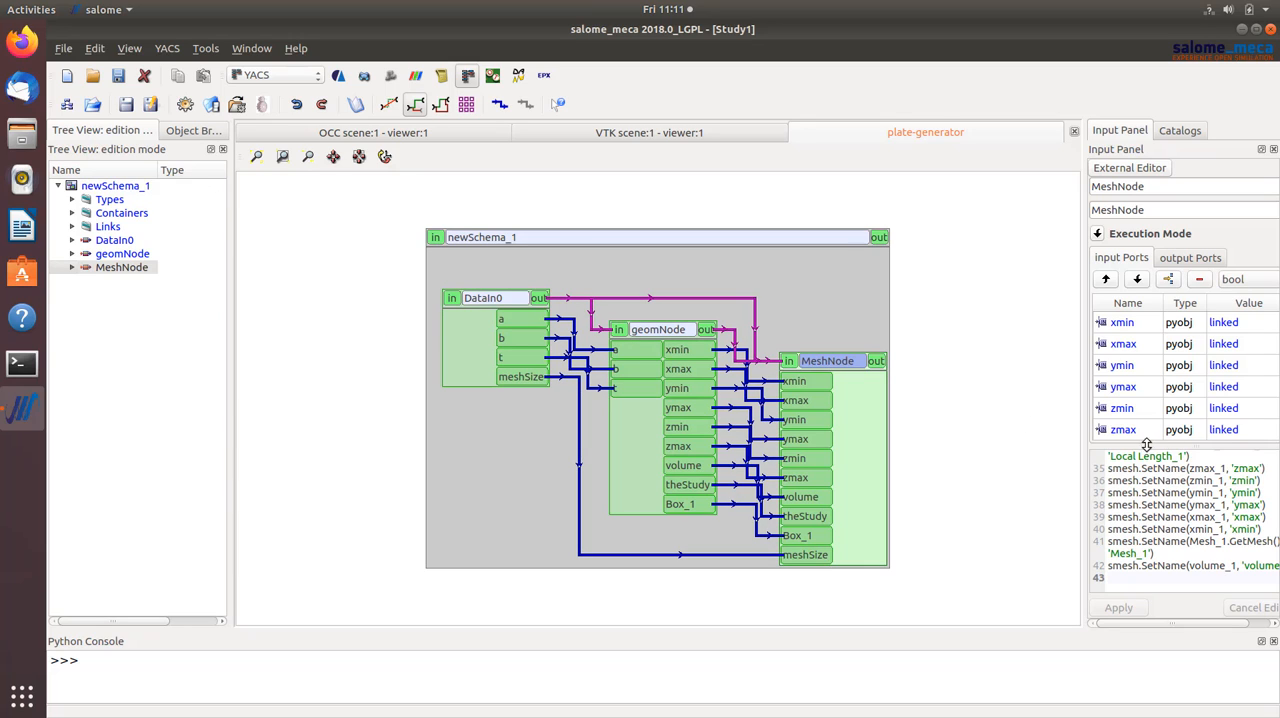
{"action": "scroll", "coordinate": [1172, 493], "scroll_direction": "up", "scroll_amount": 10}
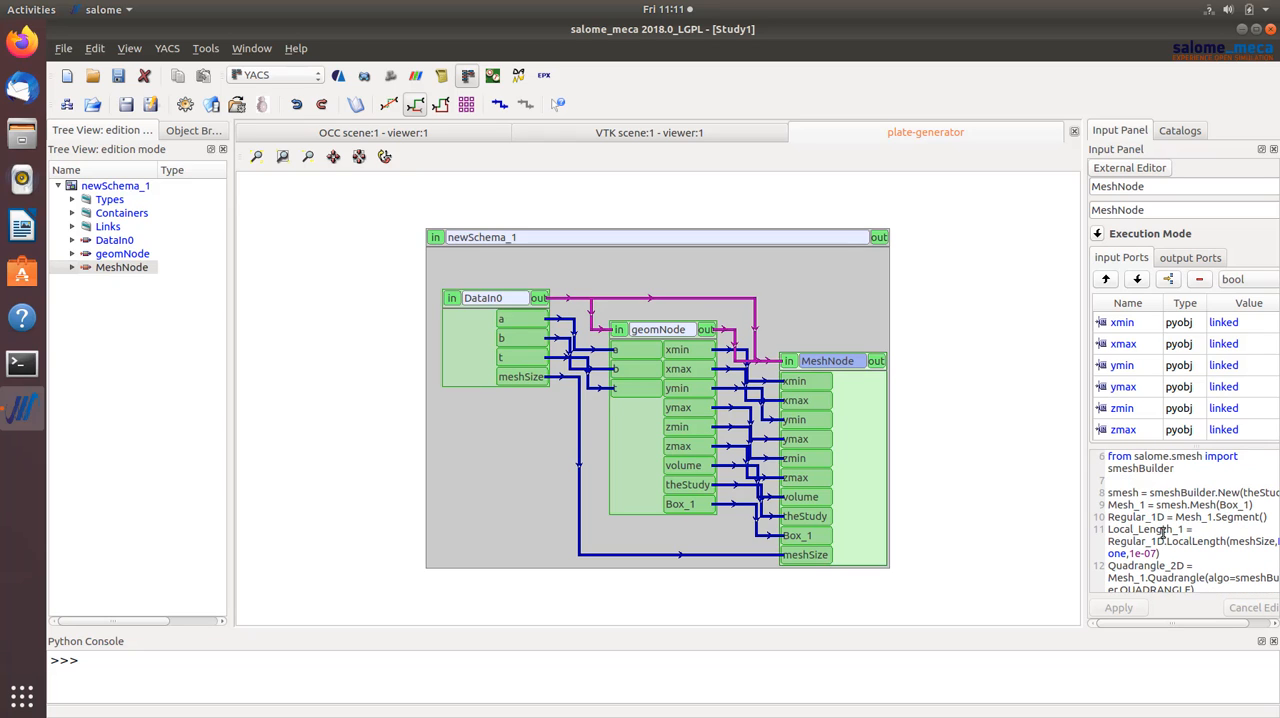
{"action": "scroll", "coordinate": [1163, 533], "scroll_direction": "up", "scroll_amount": 2}
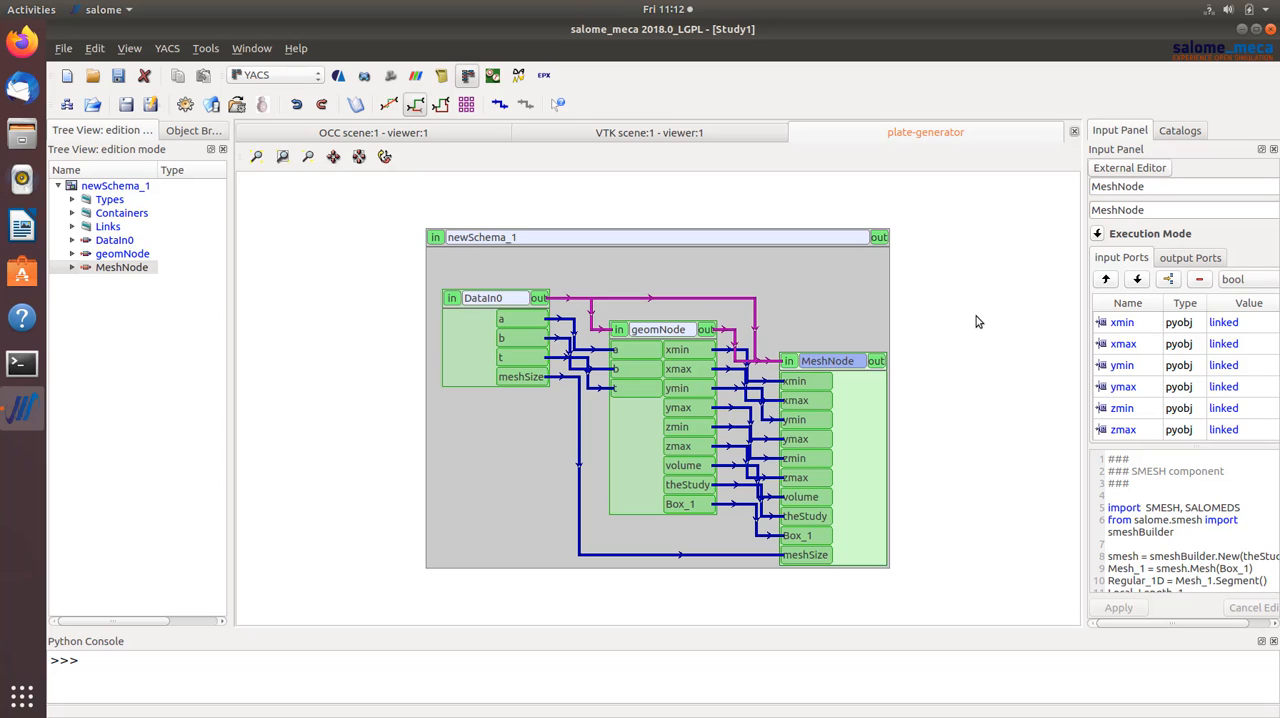
- Switch to the AsterStudy module with the stable code_aster version and add a stage to the current case
{"action": "left_click", "coordinate": [337, 77]}
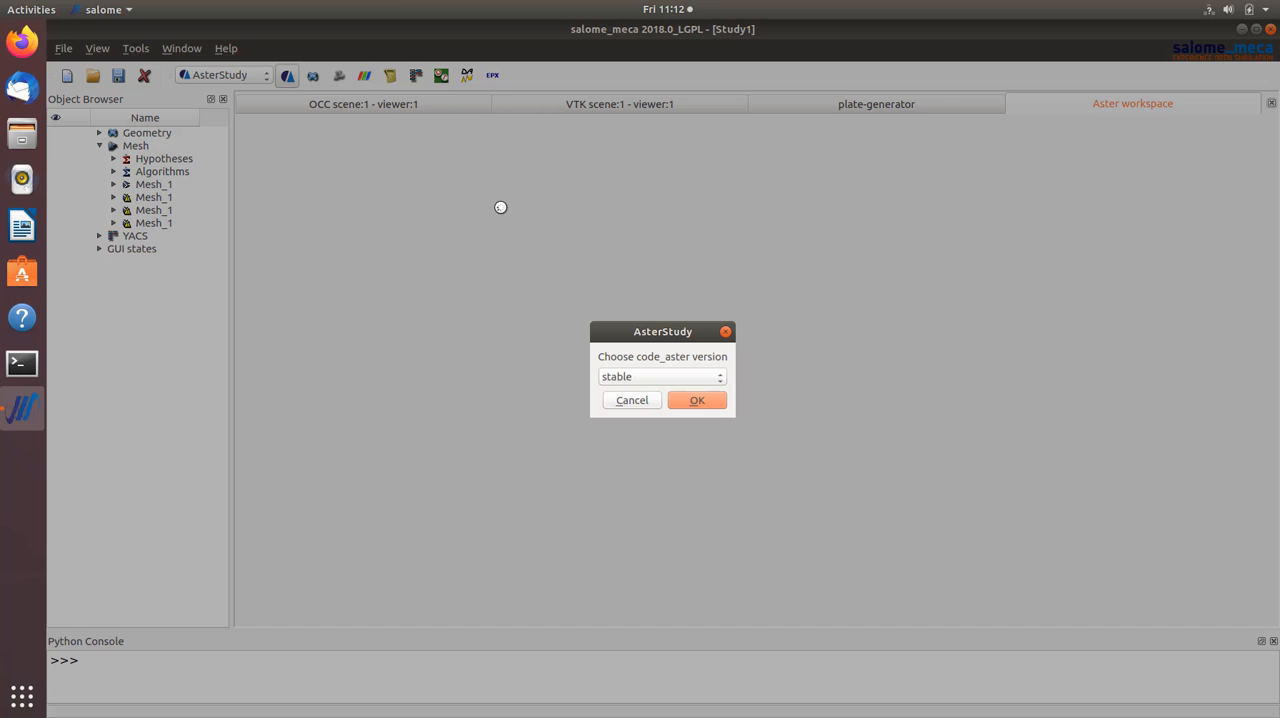
{"action": "left_click", "coordinate": [716, 403]}
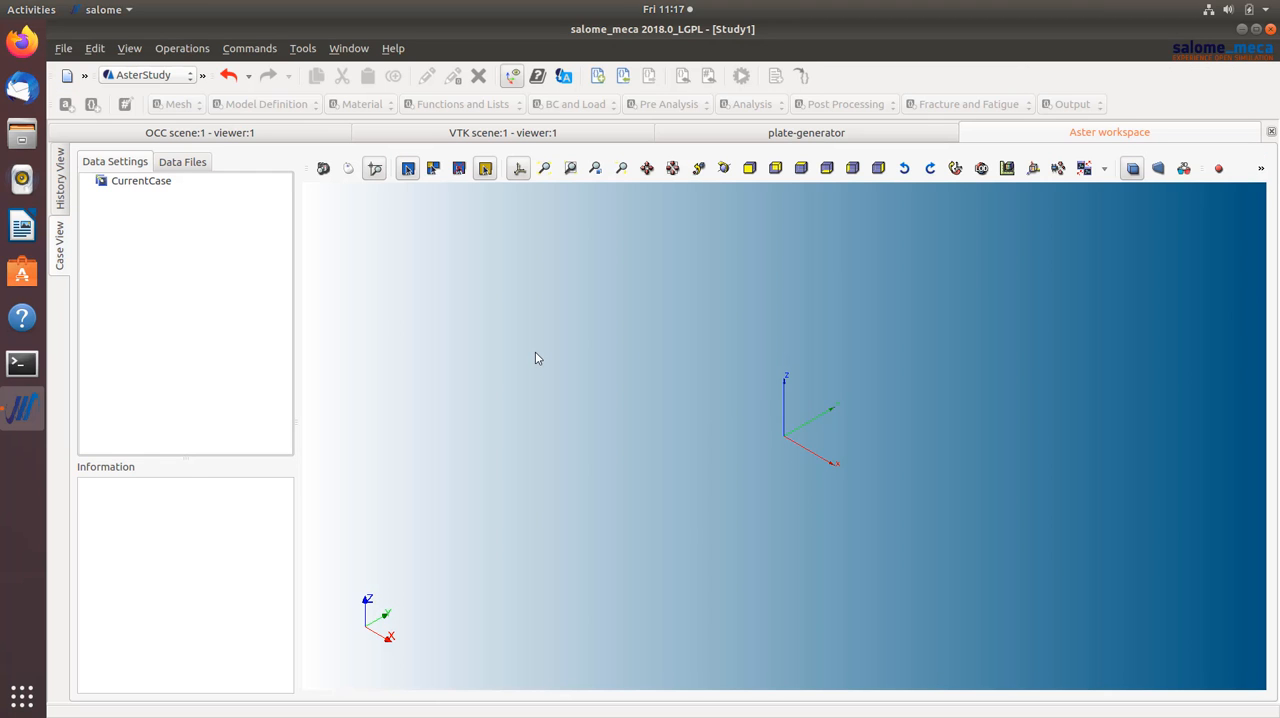
{"action": "left_click", "coordinate": [155, 184]}
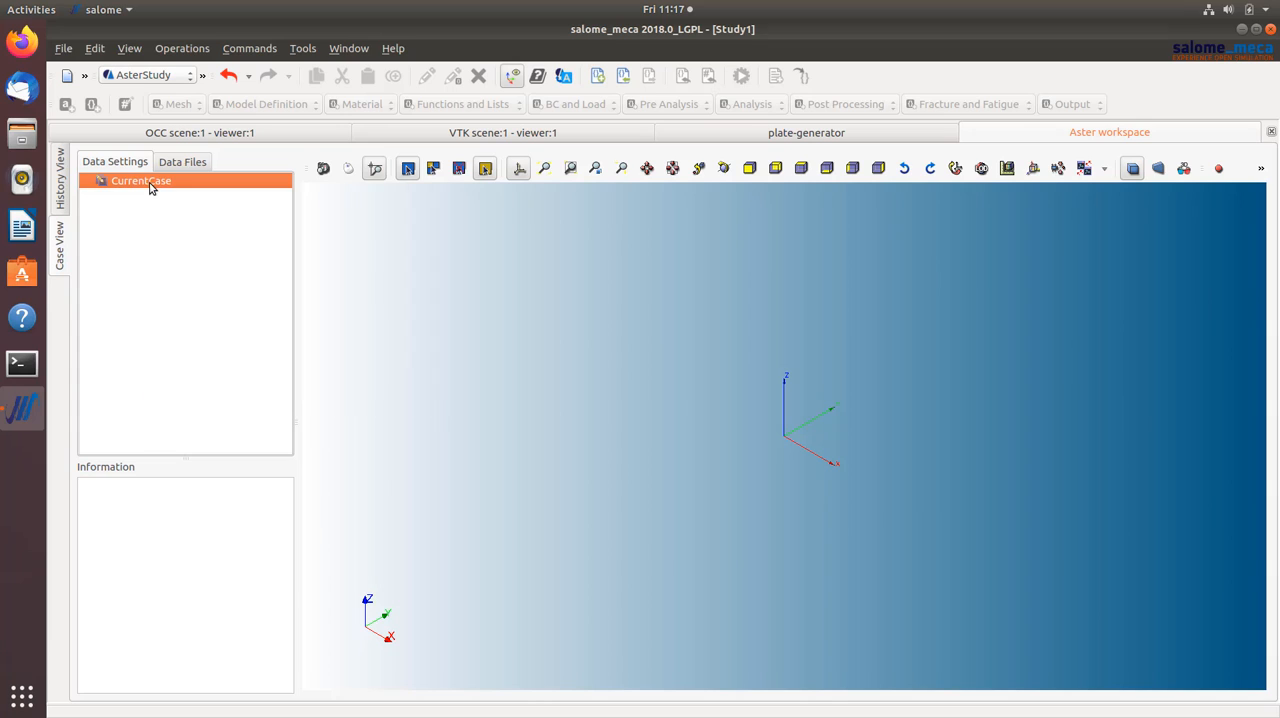
{"action": "right_click", "coordinate": [157, 190]}
{"action": "left_click", "coordinate": [178, 191]}
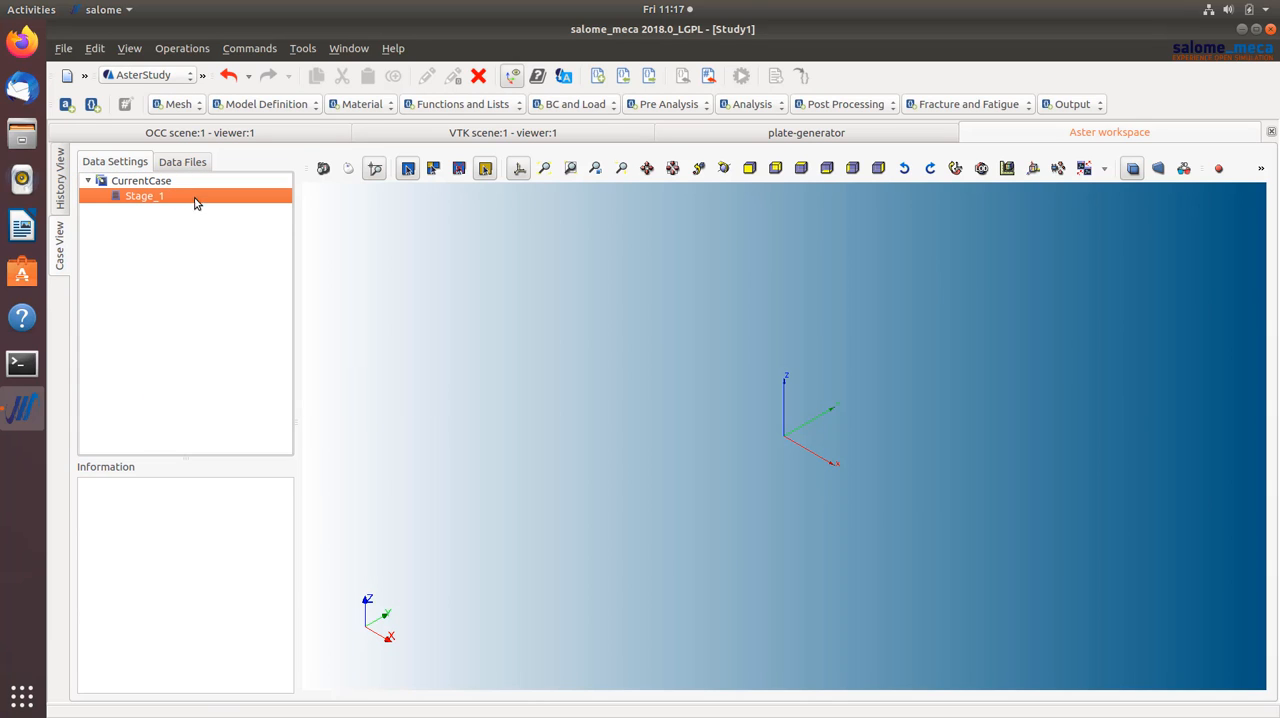
- Add a Read a mesh command to the stage that loads the first Mesh_1 in the list
{"action": "left_click", "coordinate": [178, 105]}
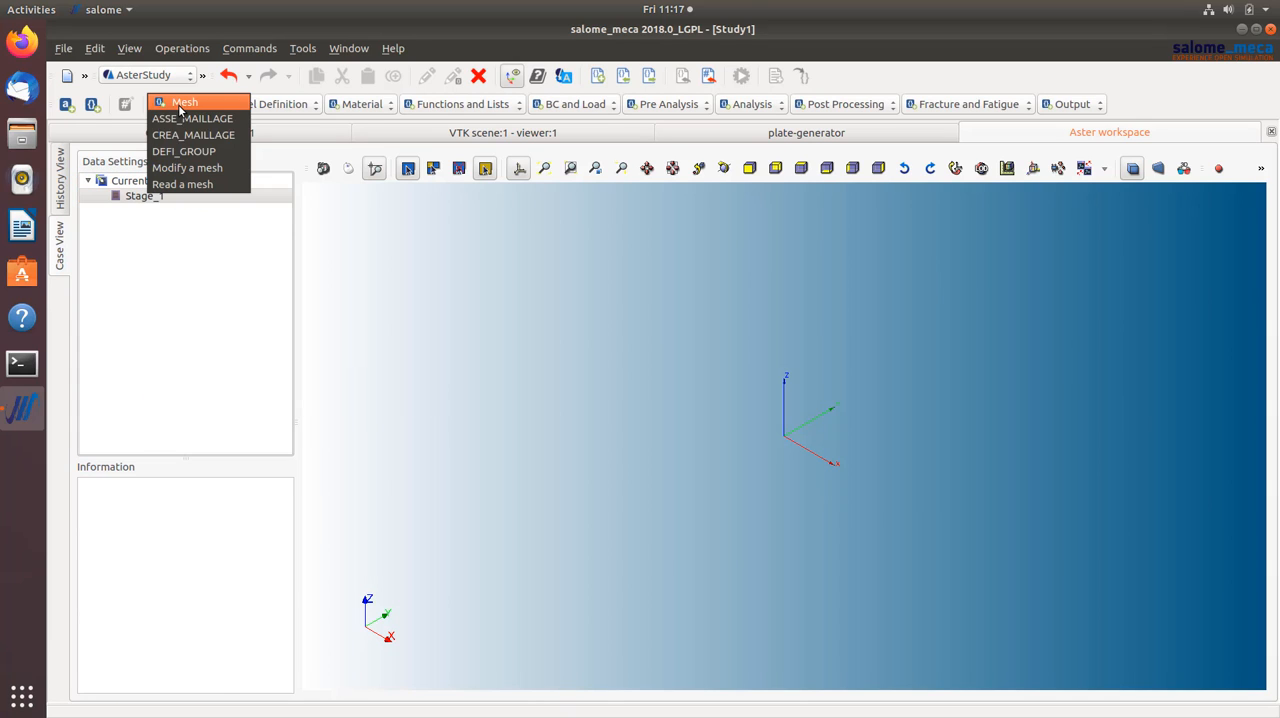
{"action": "left_click", "coordinate": [200, 185]}
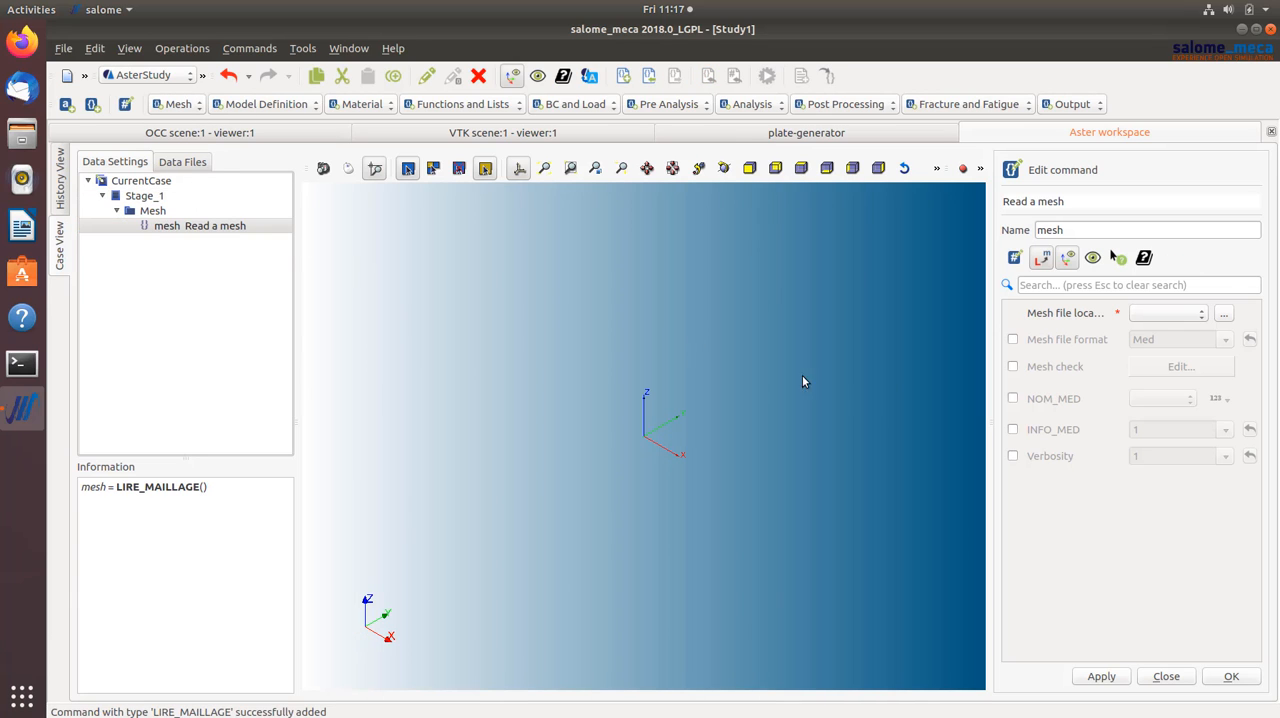
{"action": "left_click", "coordinate": [1188, 320]}
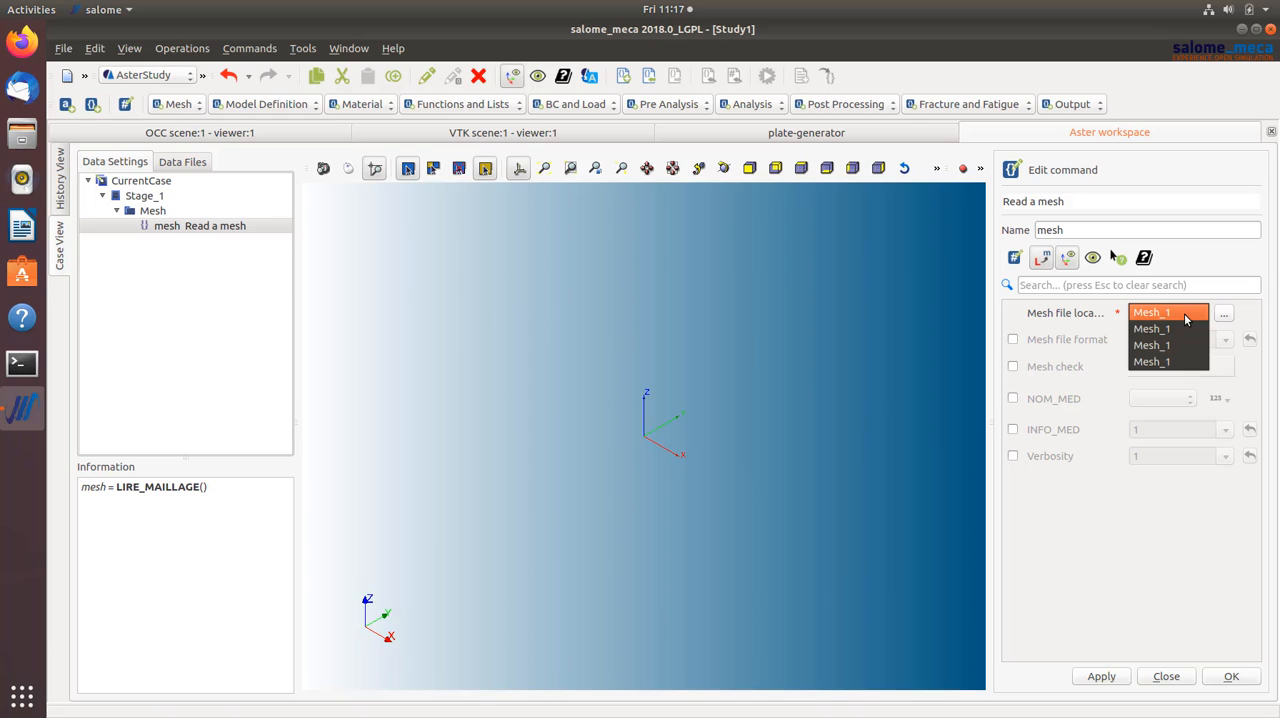
{"action": "left_click", "coordinate": [1184, 313]}
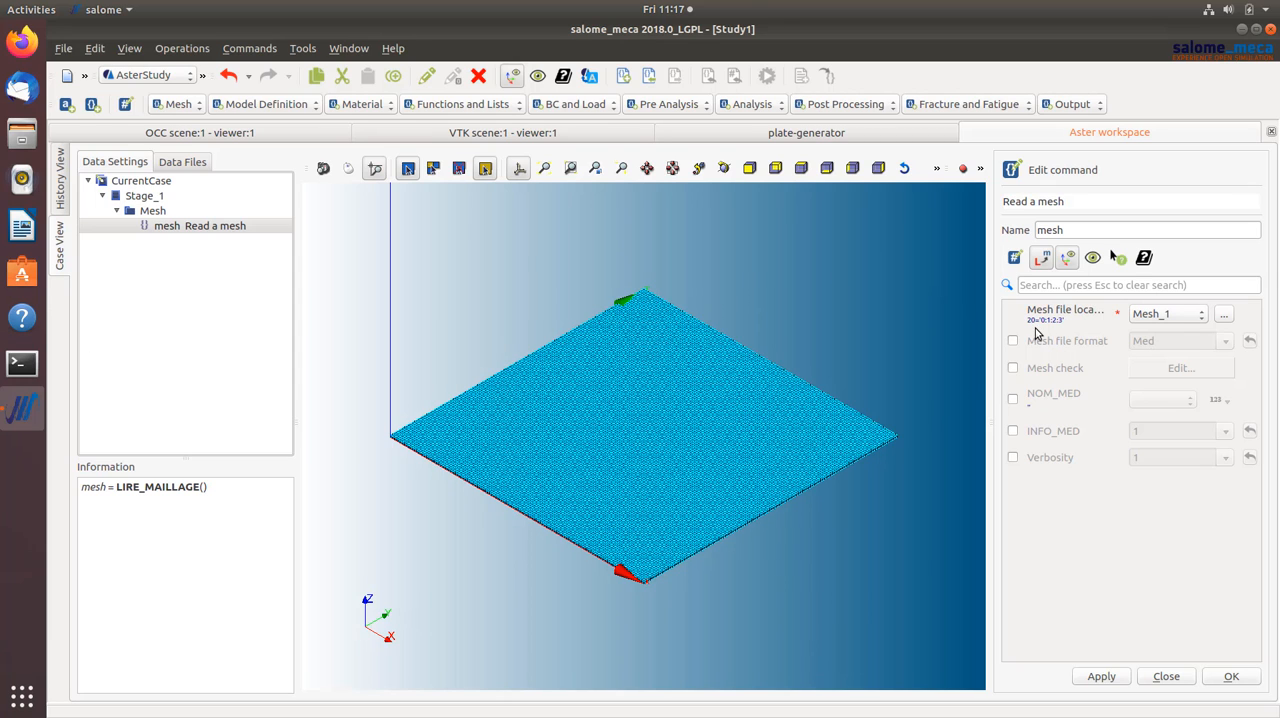
{"action": "left_click", "coordinate": [1231, 676]}
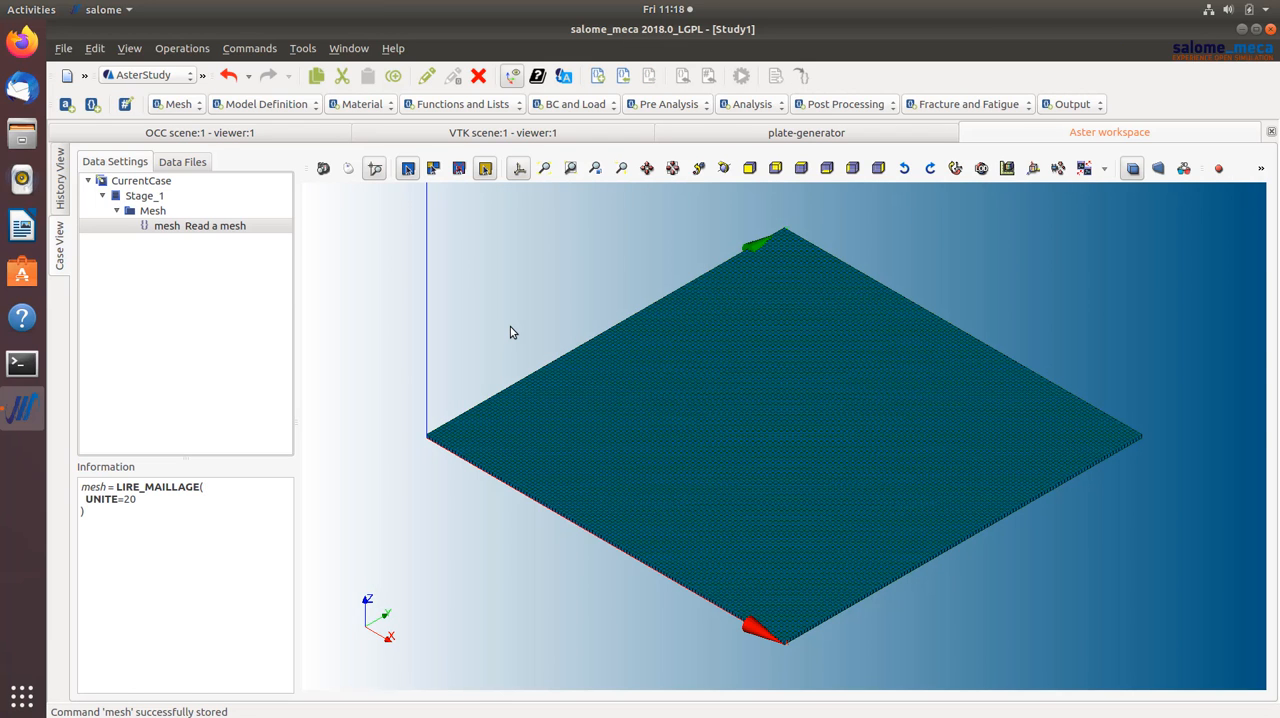
- Add an Assign finite element command for the mesh and open a new finite element assignment item for editing
{"action": "left_click", "coordinate": [265, 105]}
{"action": "left_click", "coordinate": [270, 138]}
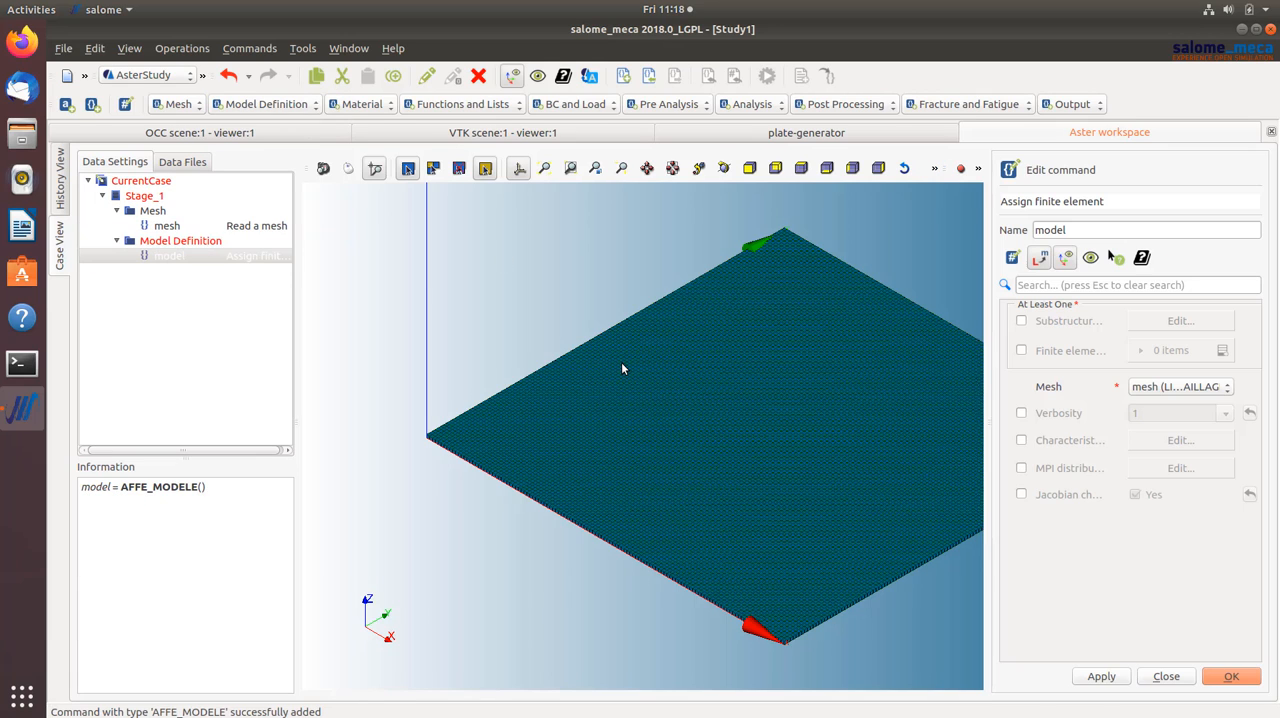
{"action": "left_click", "coordinate": [1021, 350]}
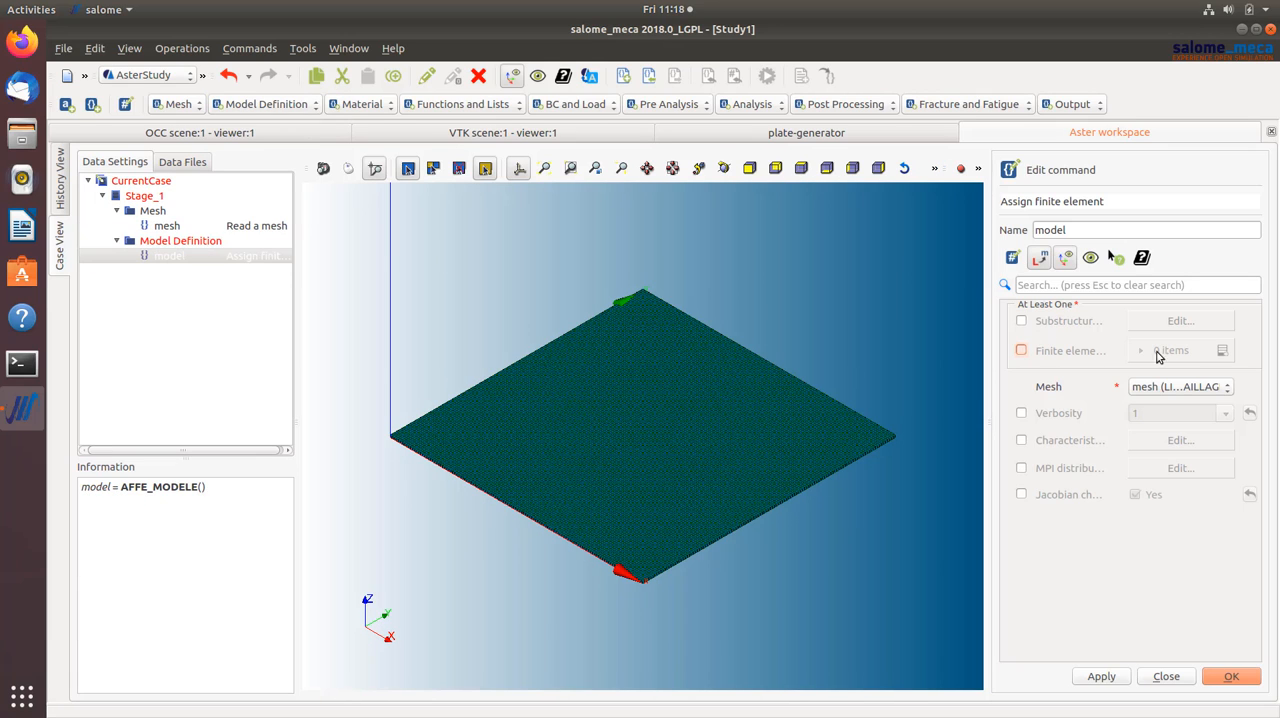
{"action": "left_click", "coordinate": [1222, 351]}
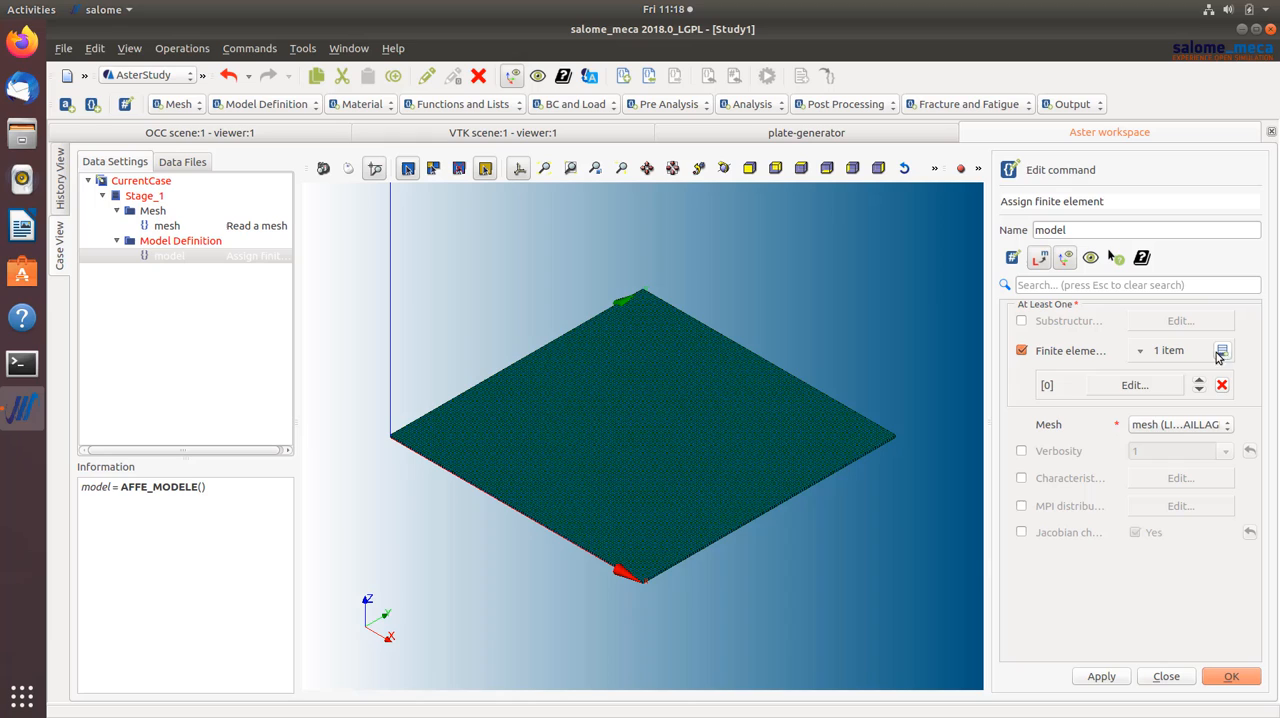
{"action": "left_click", "coordinate": [1155, 386]}
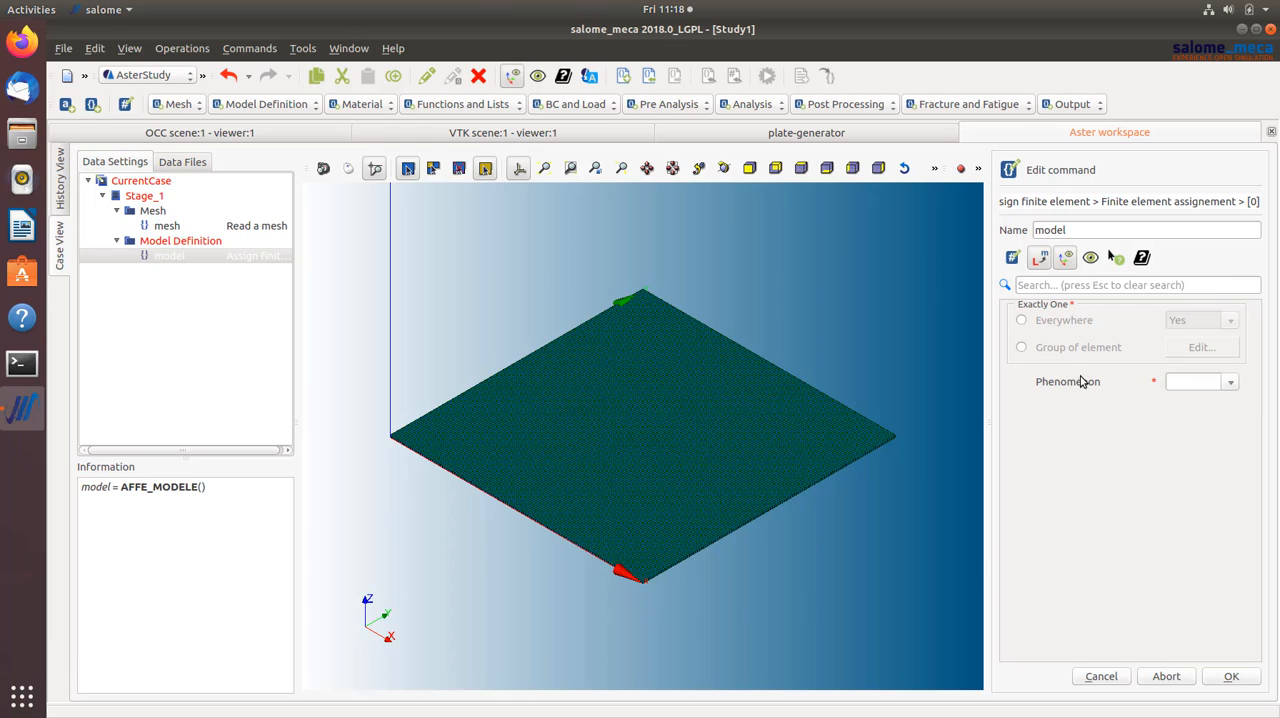
- Assign the Mechanic phenomenon with 3D modelisation everywhere on the mesh and save the model command
{"action": "left_click", "coordinate": [1021, 321]}
{"action": "left_click", "coordinate": [1229, 388]}
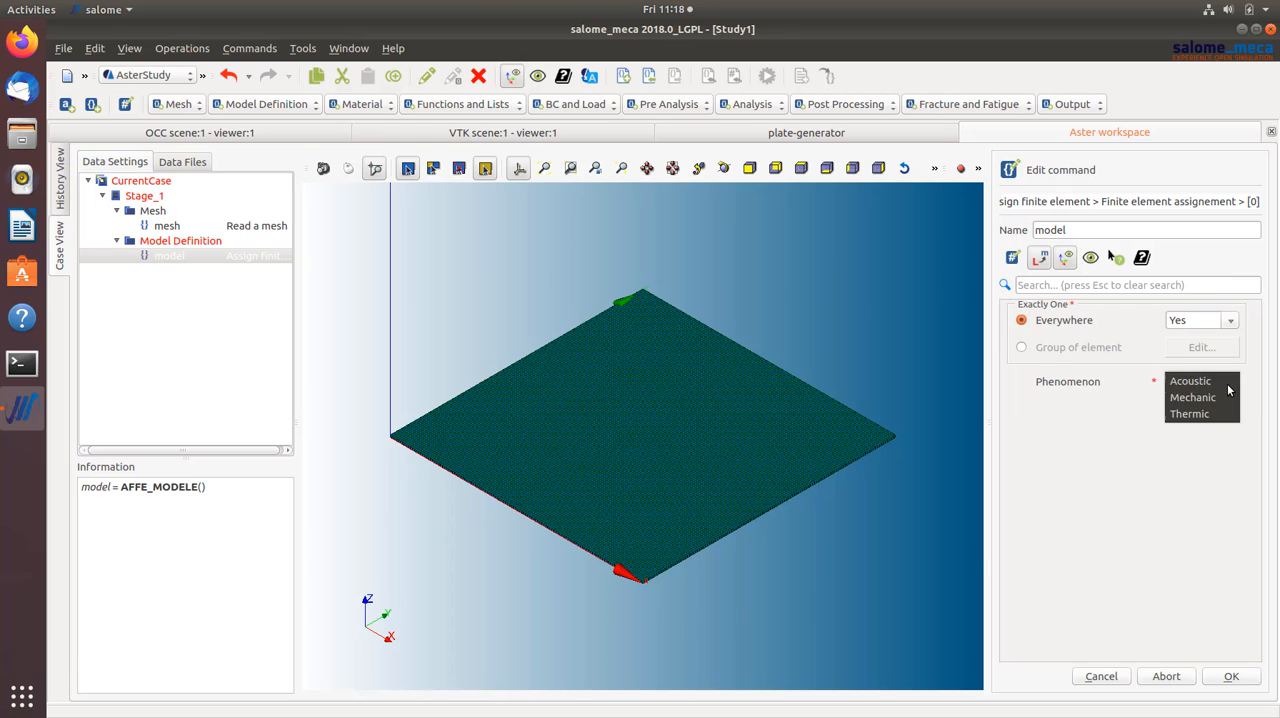
{"action": "left_click", "coordinate": [1215, 398]}
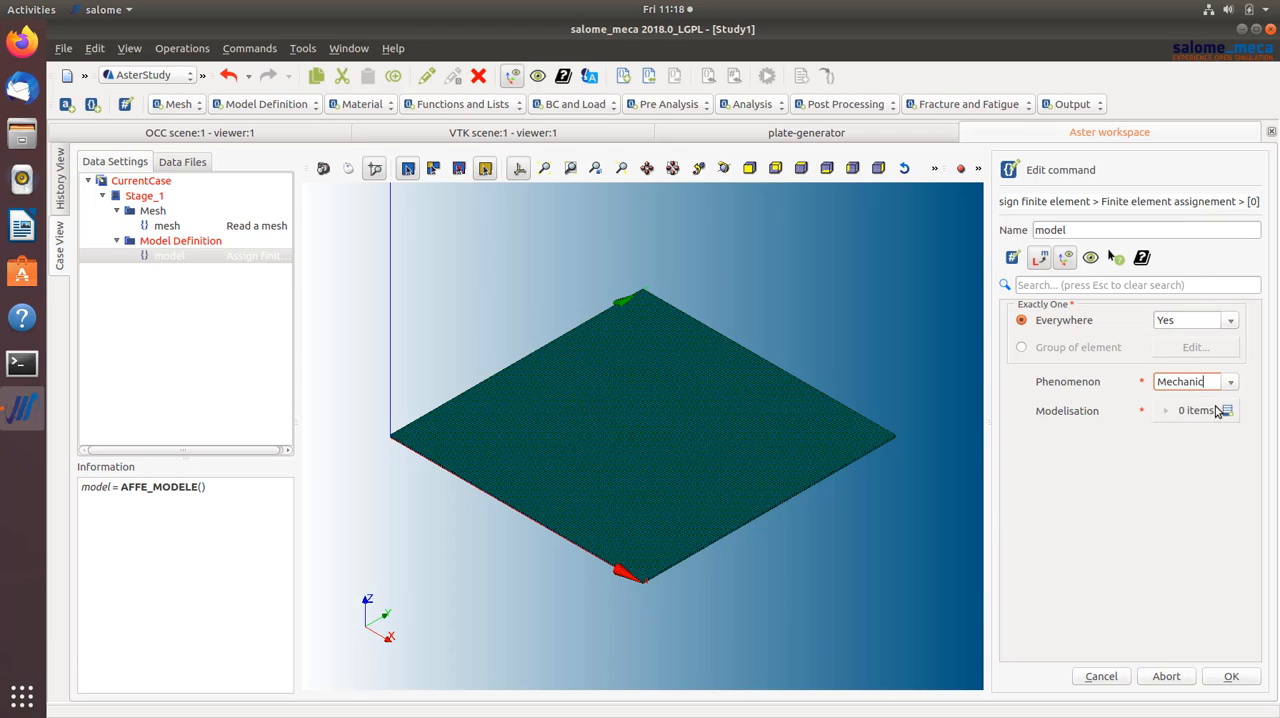
{"action": "left_click", "coordinate": [1228, 411]}
{"action": "left_click", "coordinate": [1213, 444]}
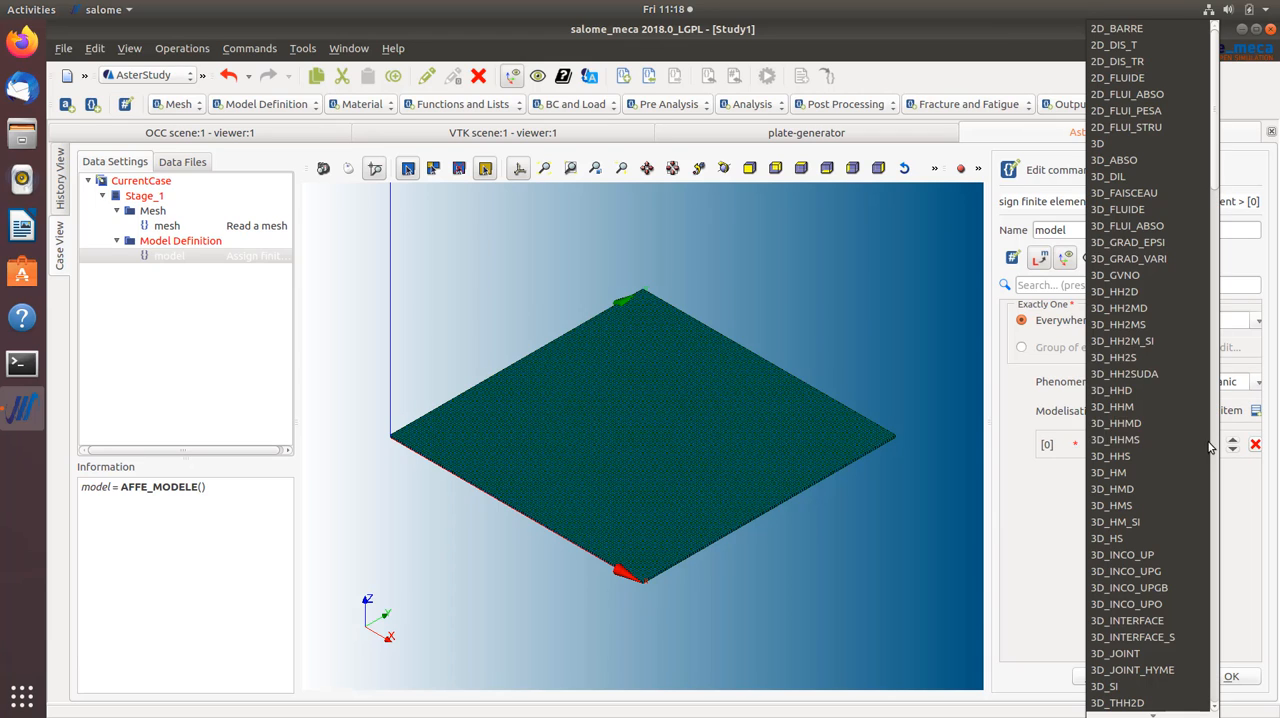
{"action": "left_click", "coordinate": [1112, 144]}
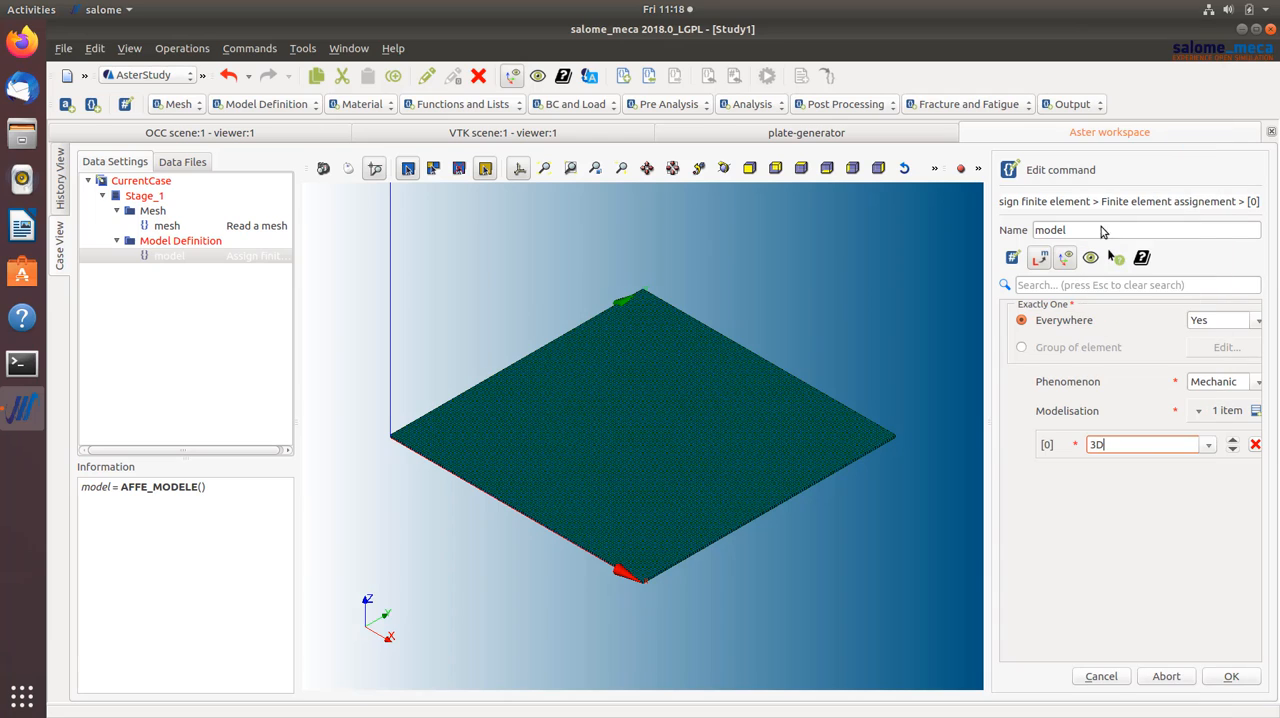
{"action": "left_click", "coordinate": [1231, 676]}
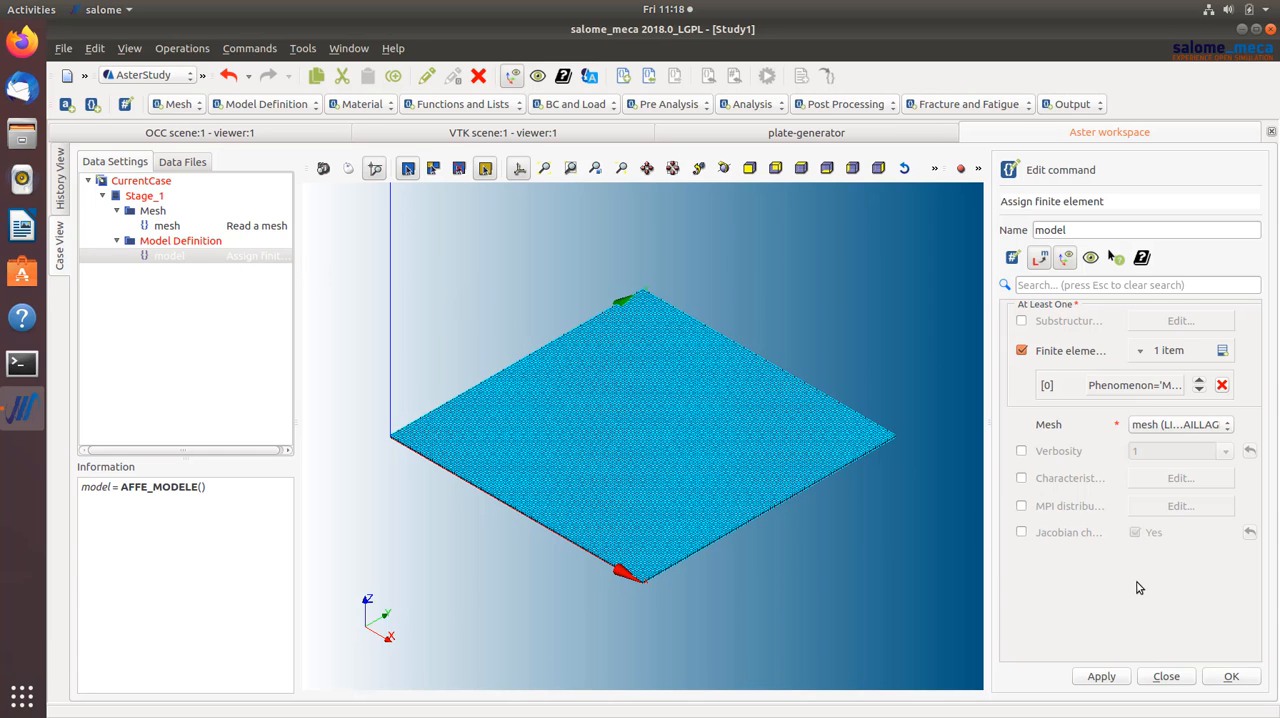
{"action": "left_click", "coordinate": [1213, 680]}
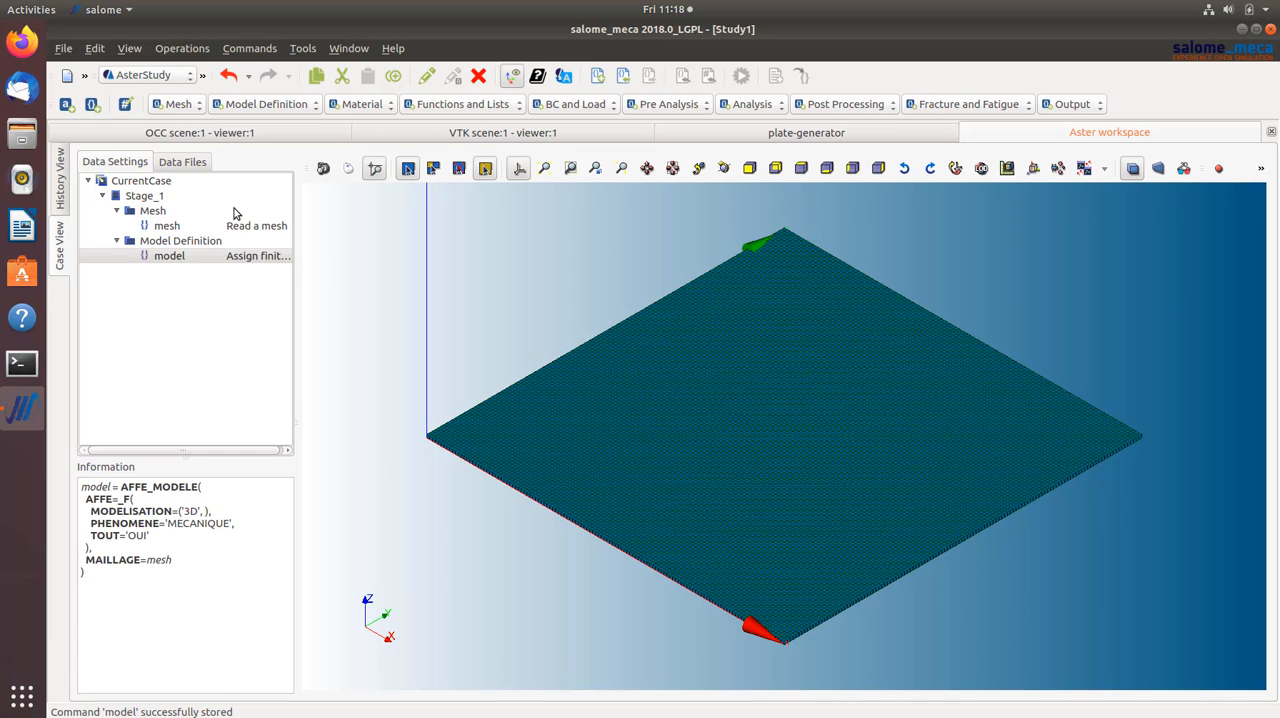
- Define a linear isotropic elastic material with a Young's modulus of 197000 and a Poisson's ratio of 0.3
{"action": "left_click", "coordinate": [376, 105]}
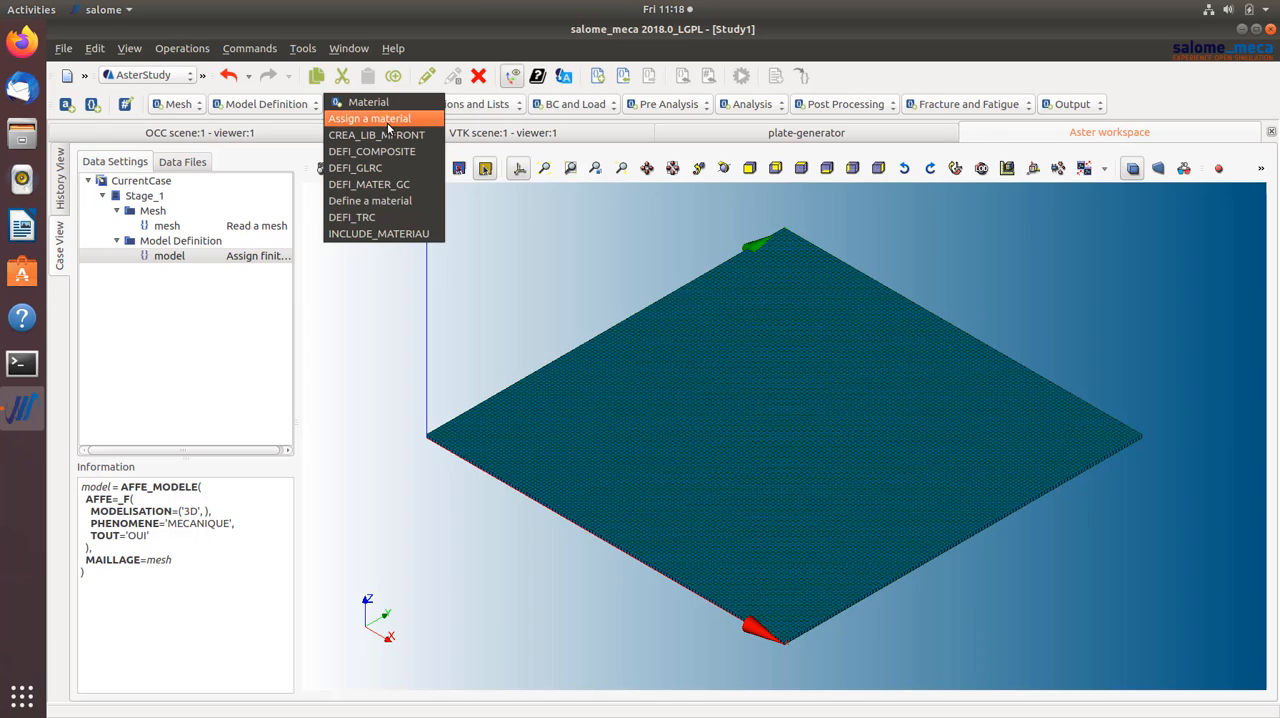
{"action": "left_click", "coordinate": [377, 199]}
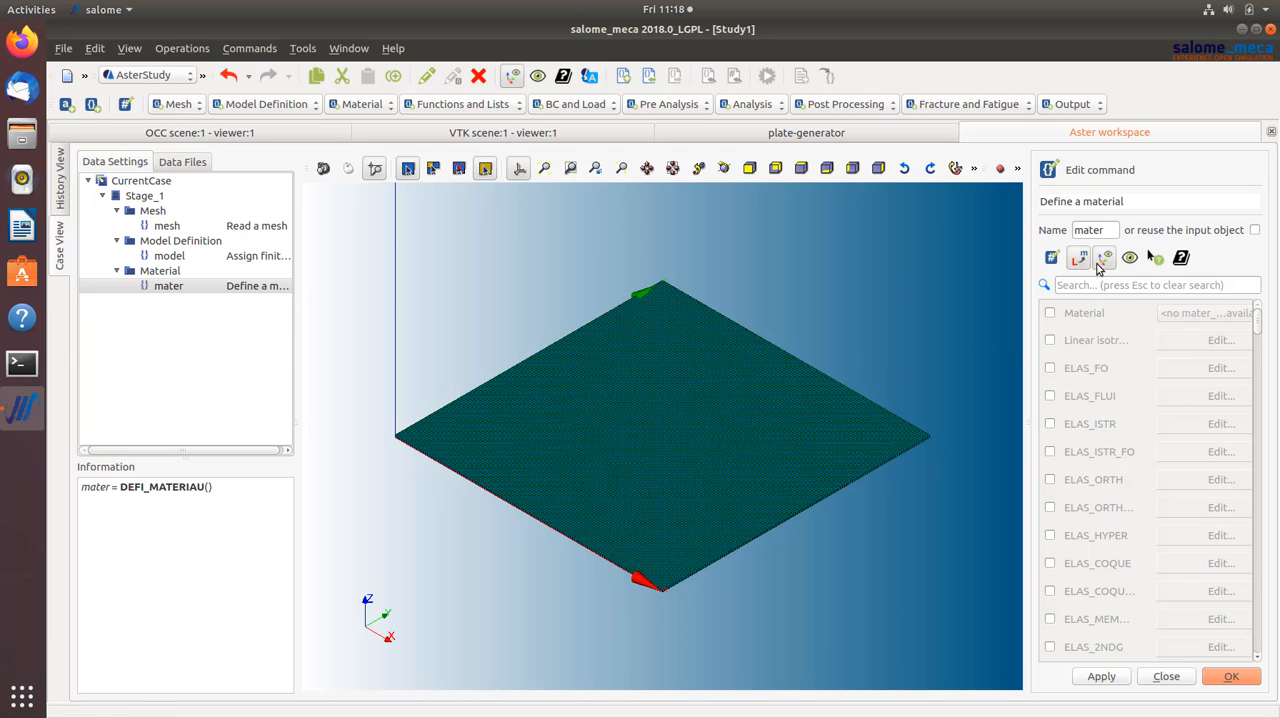
{"action": "left_click", "coordinate": [1050, 341]}
{"action": "left_click", "coordinate": [1182, 349]}
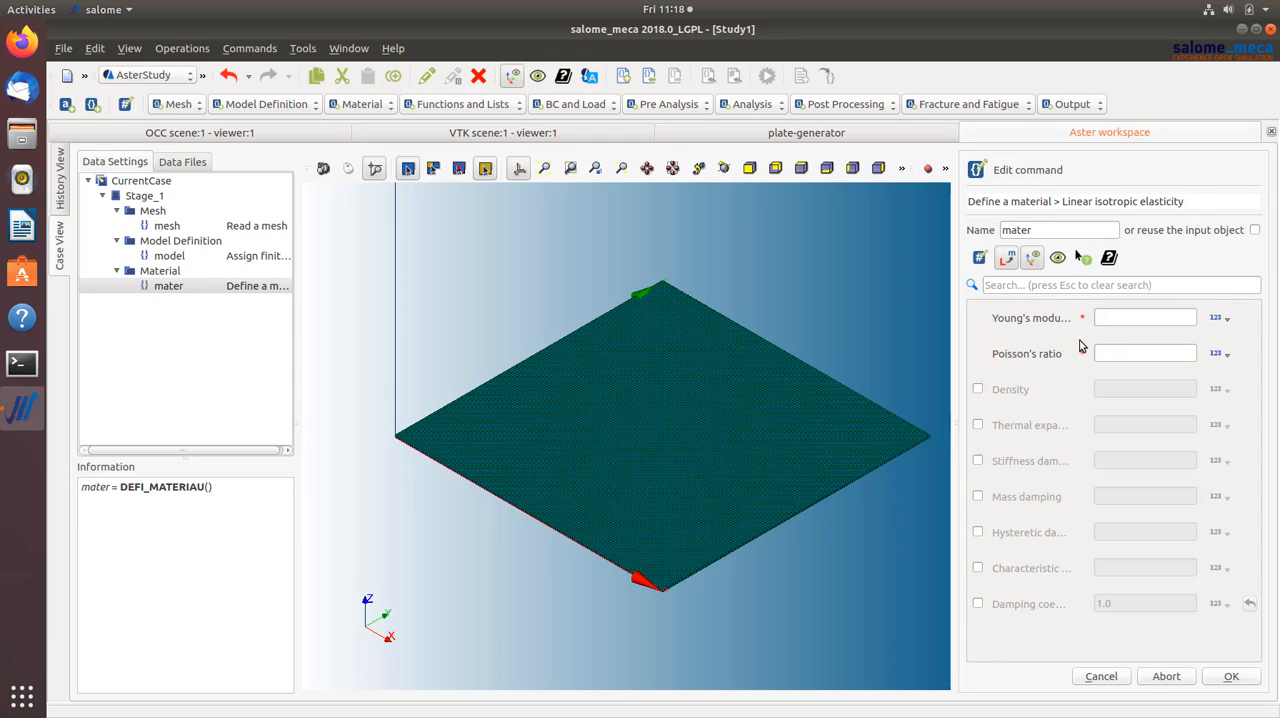
{"action": "double_click", "coordinate": [992, 231]}
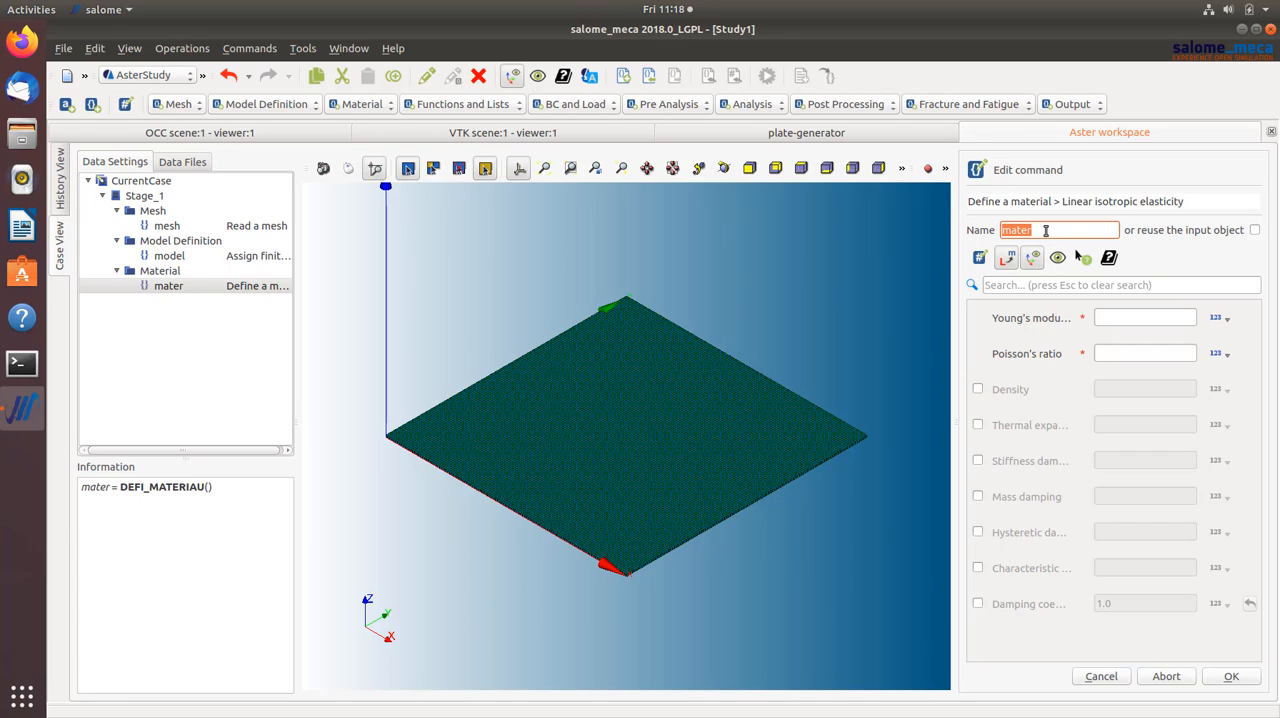
{"action": "left_click", "coordinate": [1144, 316]}
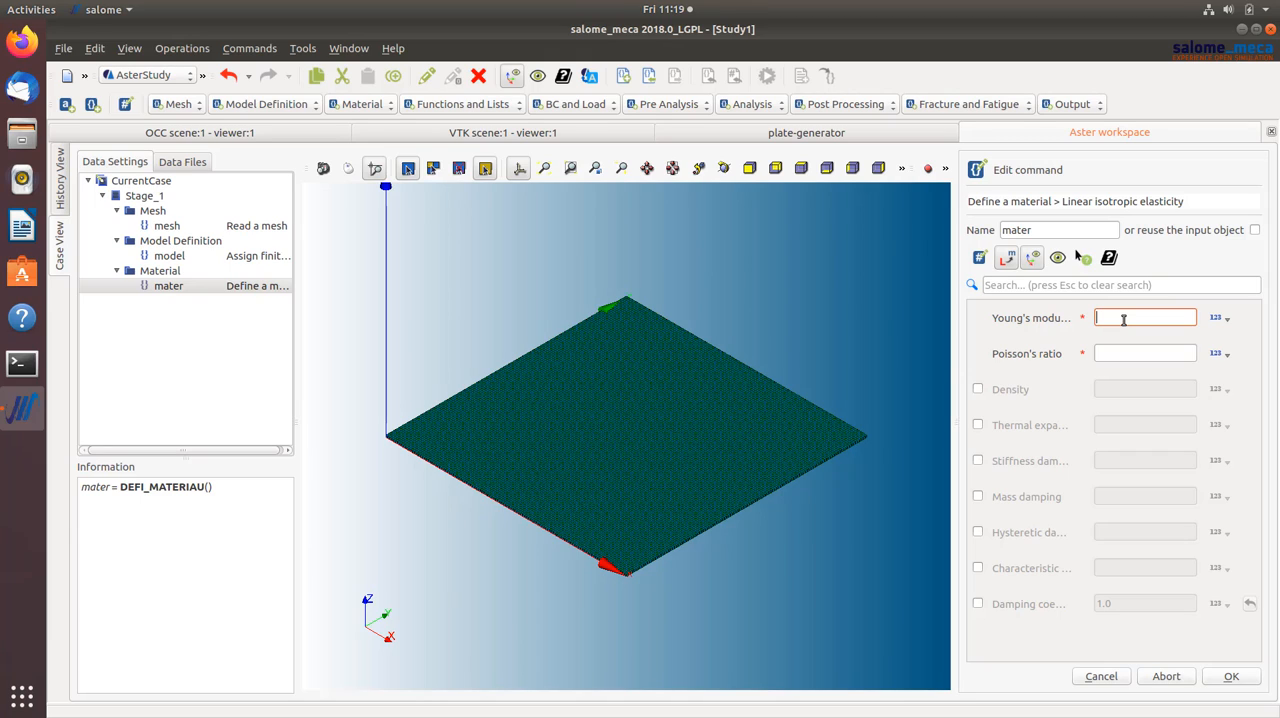
{"action": "type", "text": "197000"}
{"action": "left_click", "coordinate": [1106, 353]}
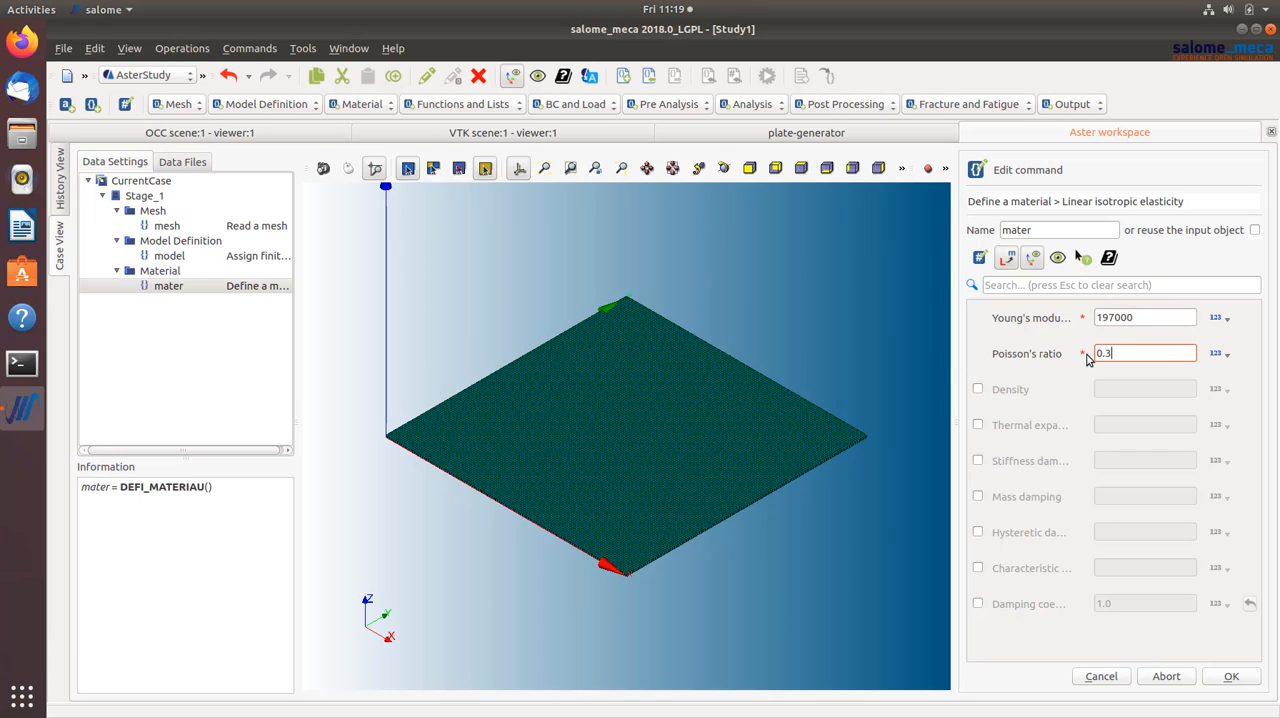
{"action": "left_click", "coordinate": [1234, 676]}
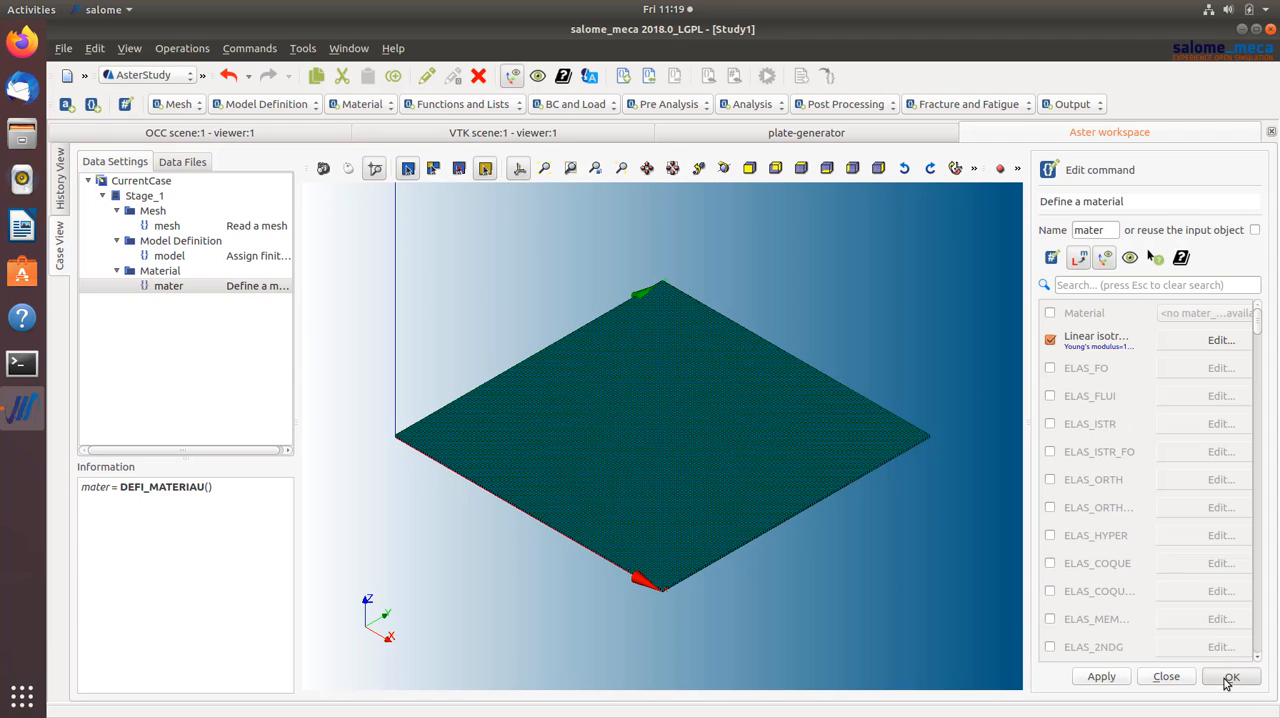
{"action": "left_click", "coordinate": [1229, 678]}
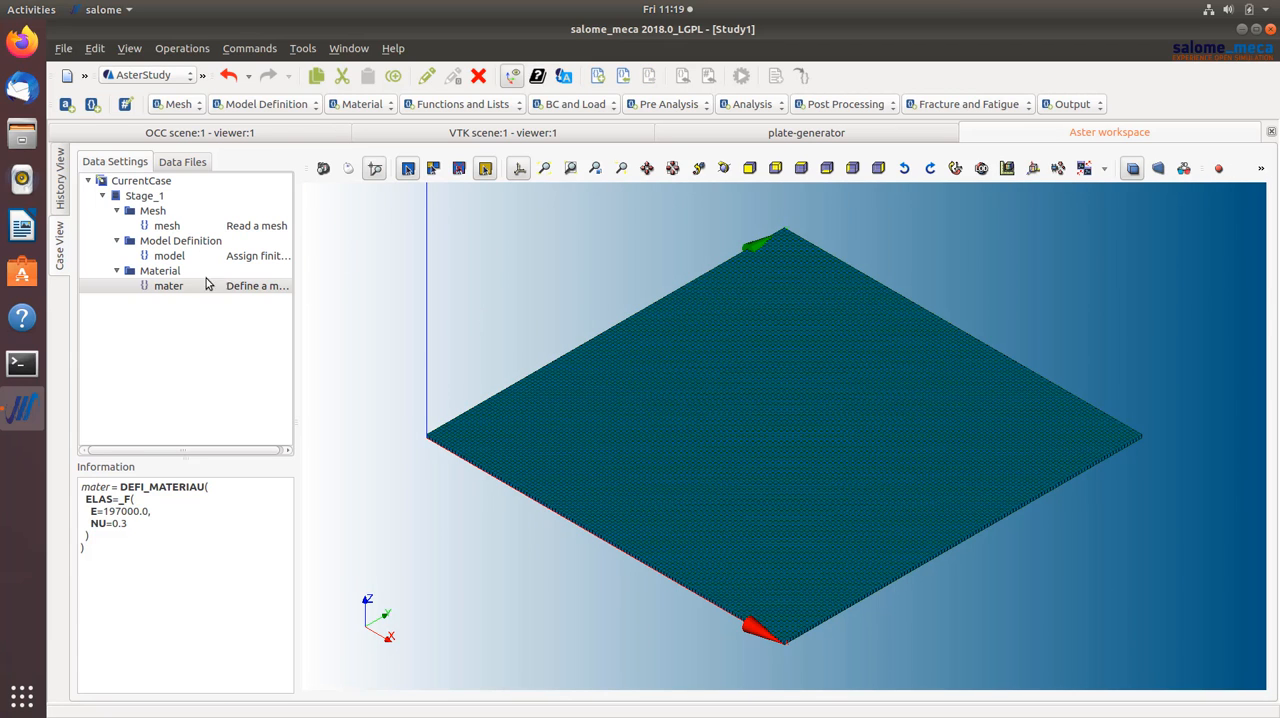
- Add an Assign a material command based on the model that applies the mater material everywhere
{"action": "left_click", "coordinate": [335, 104]}
{"action": "left_click", "coordinate": [366, 122]}
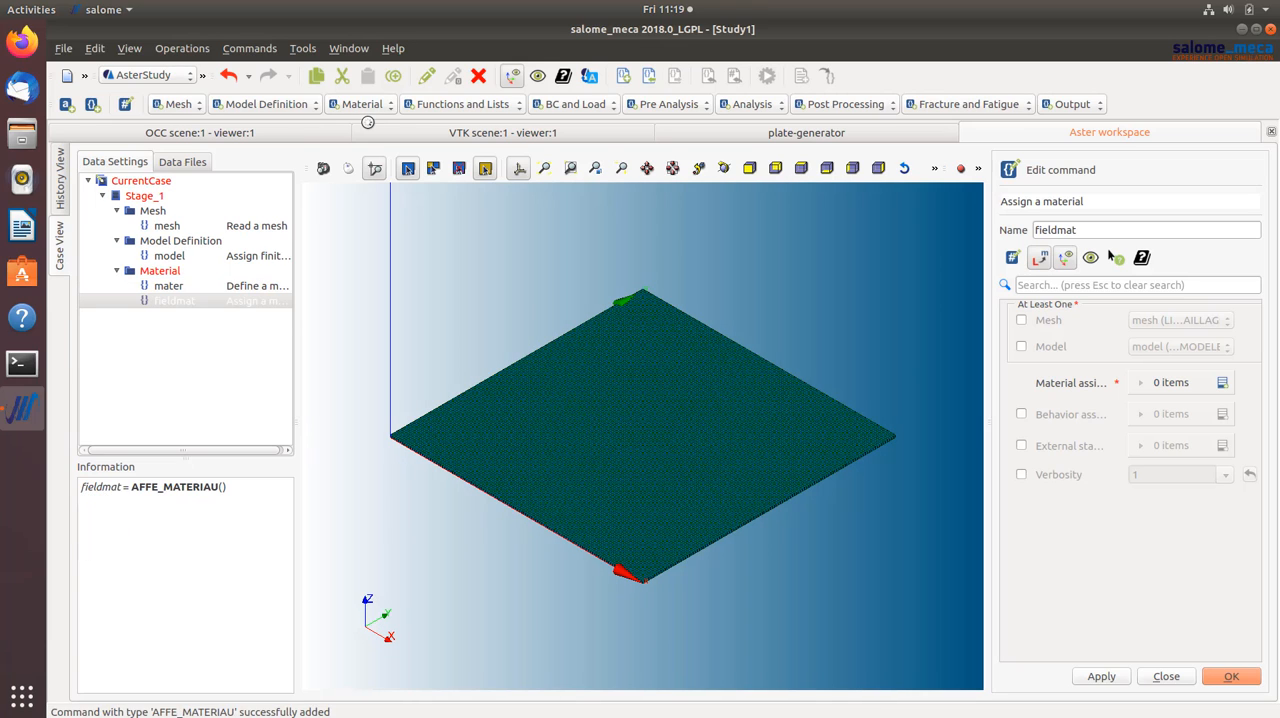
{"action": "left_click", "coordinate": [1022, 349]}
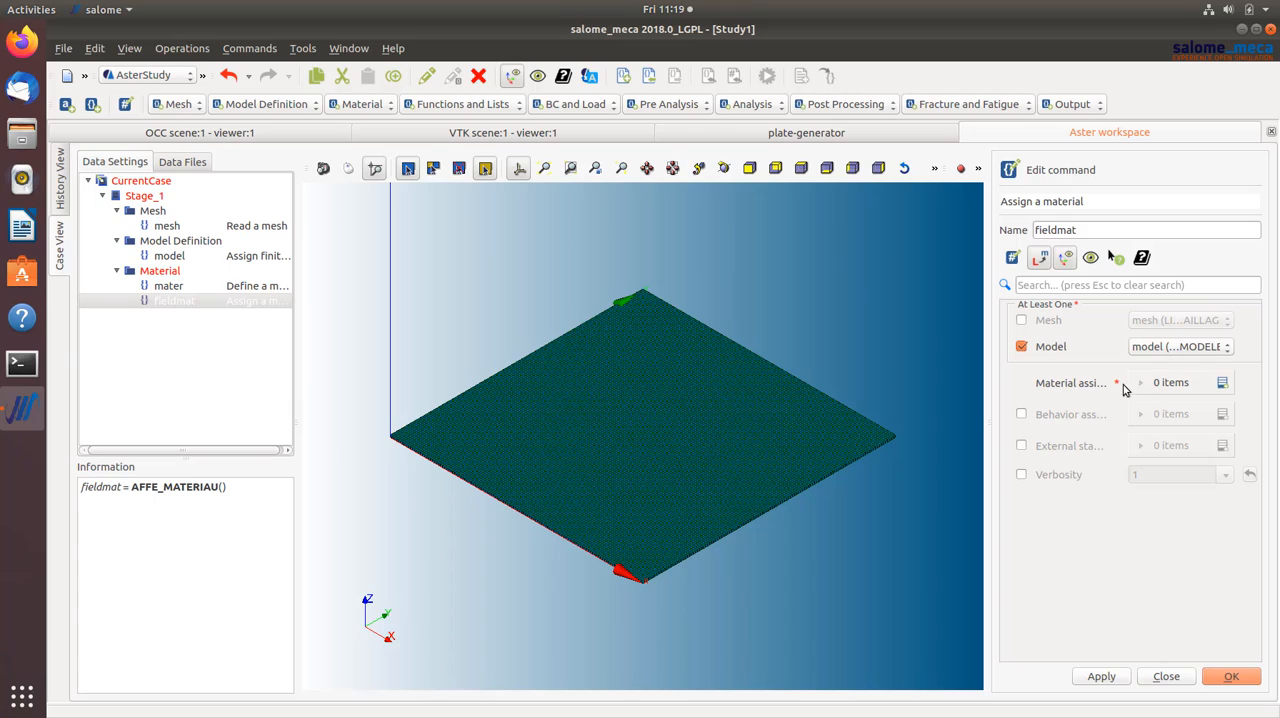
{"action": "left_click", "coordinate": [1222, 386]}
{"action": "left_click", "coordinate": [1135, 417]}
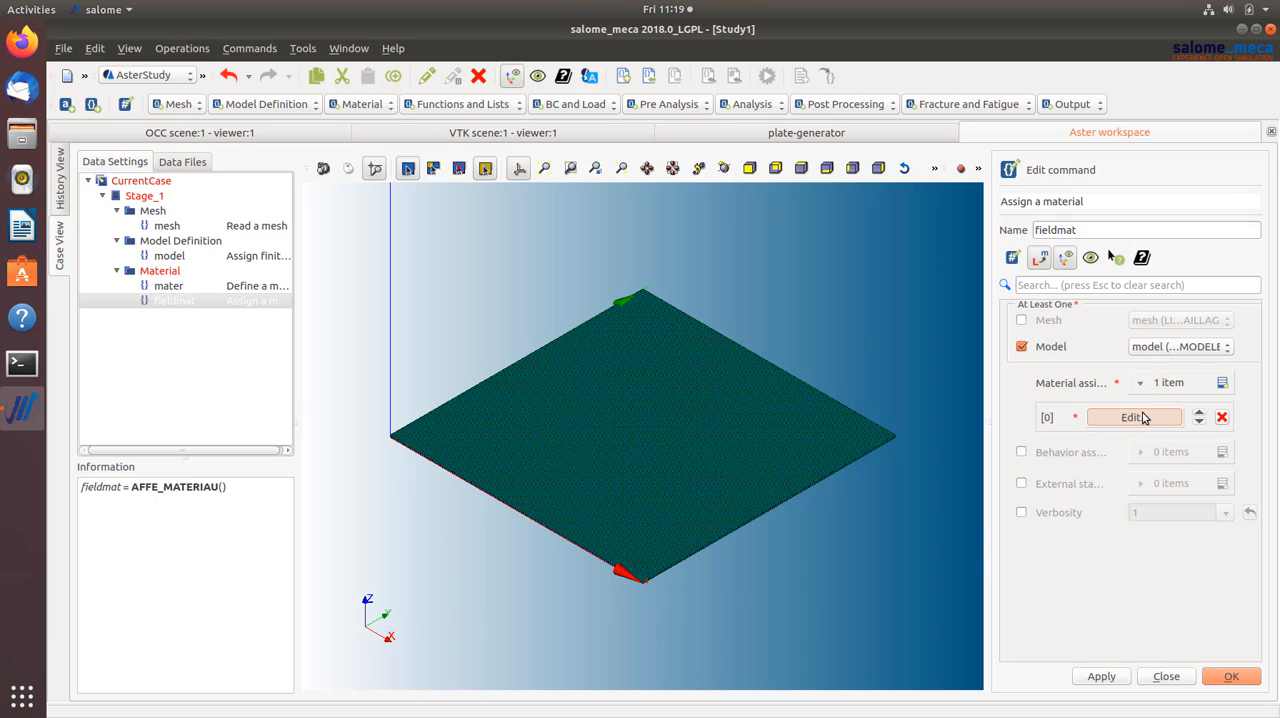
{"action": "left_click", "coordinate": [1021, 320]}
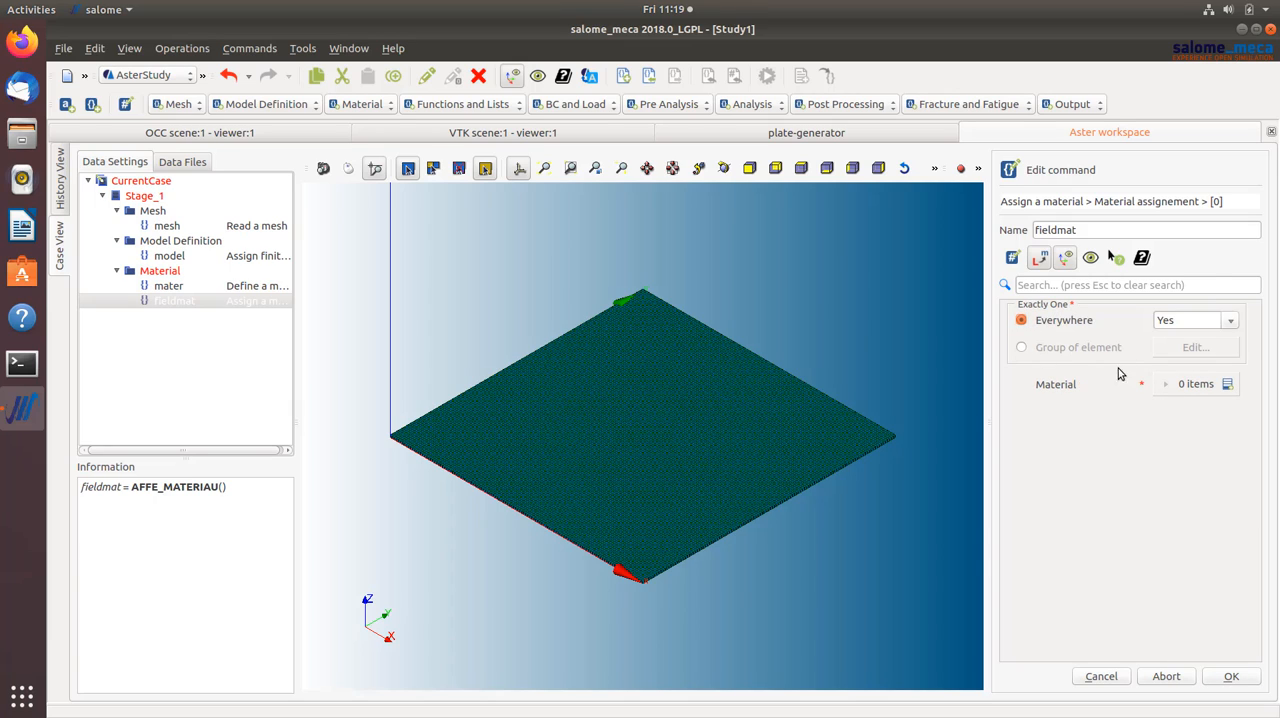
{"action": "left_click", "coordinate": [1226, 386]}
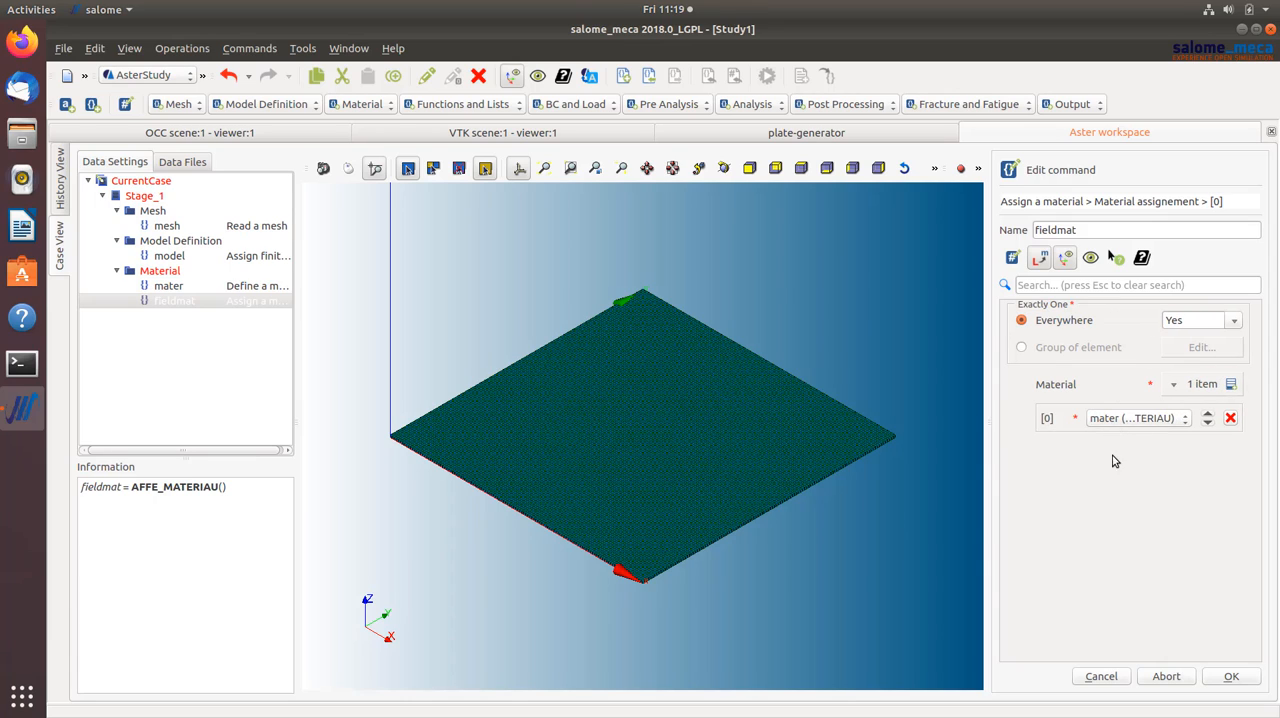
{"action": "left_click", "coordinate": [1228, 676]}
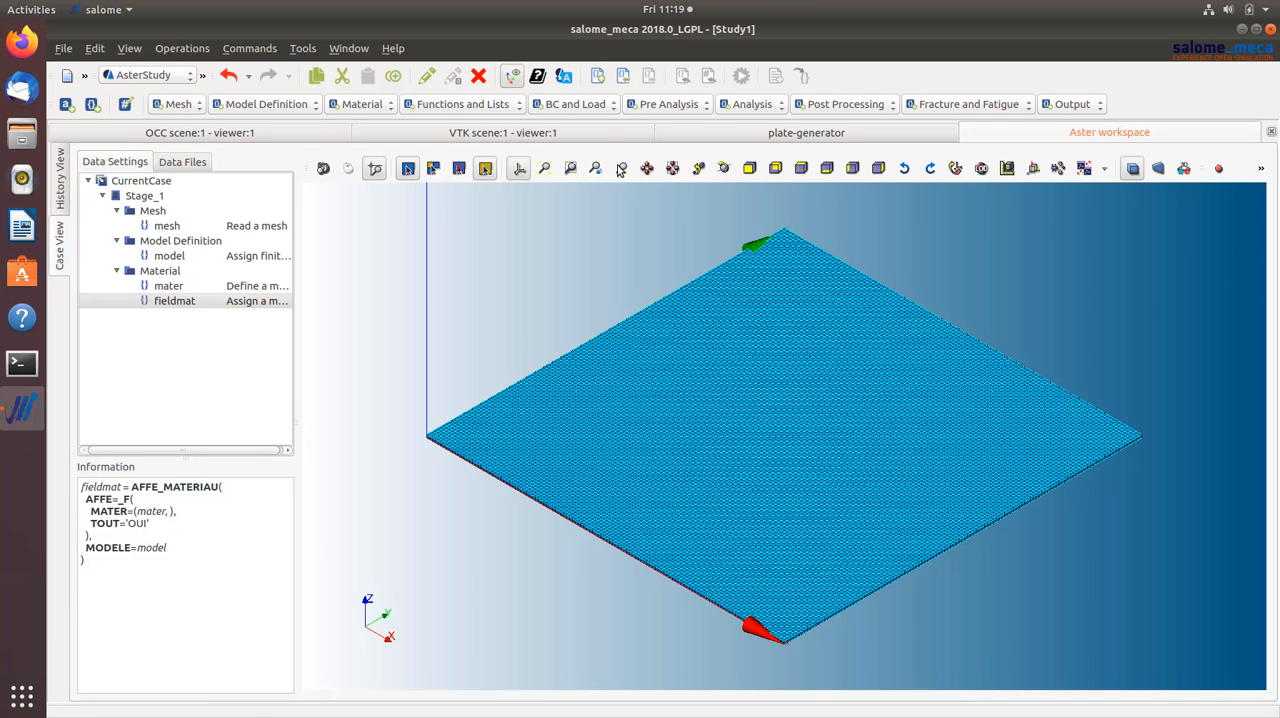
- Add an Assign mechanical load command and open a new Enforce DOF item for editing
{"action": "left_click", "coordinate": [591, 108]}
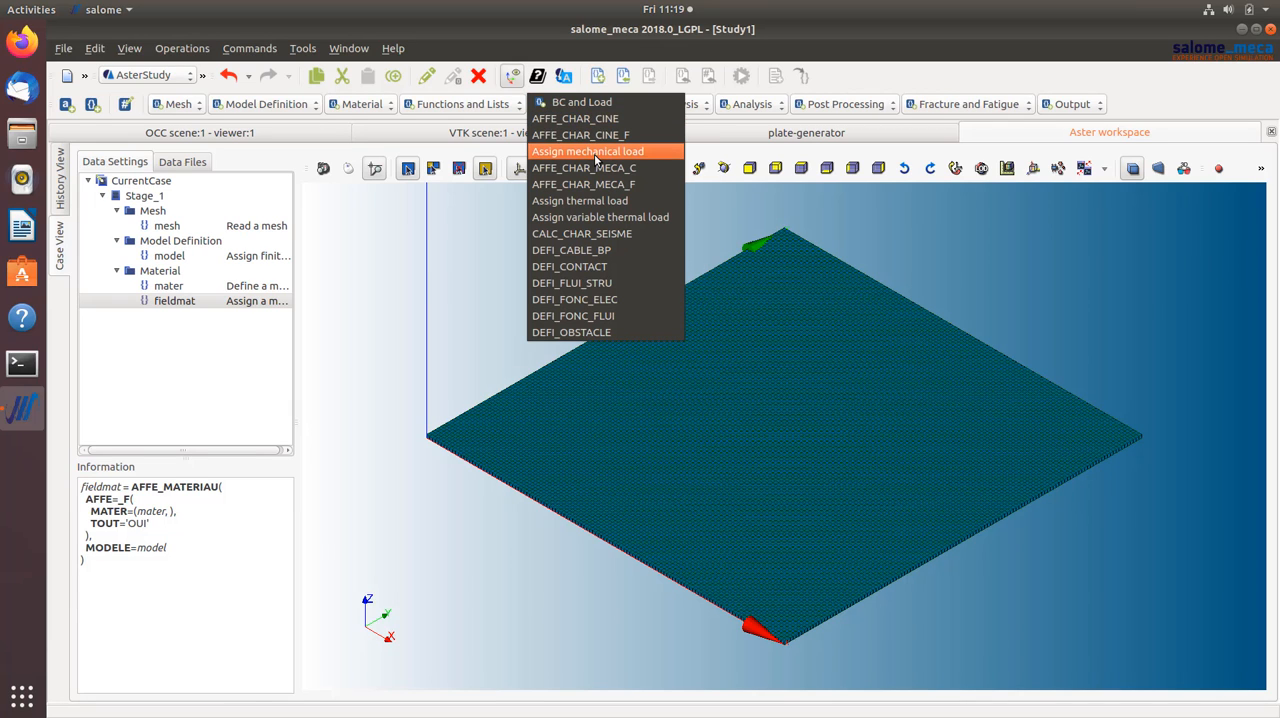
{"action": "left_click", "coordinate": [595, 155]}
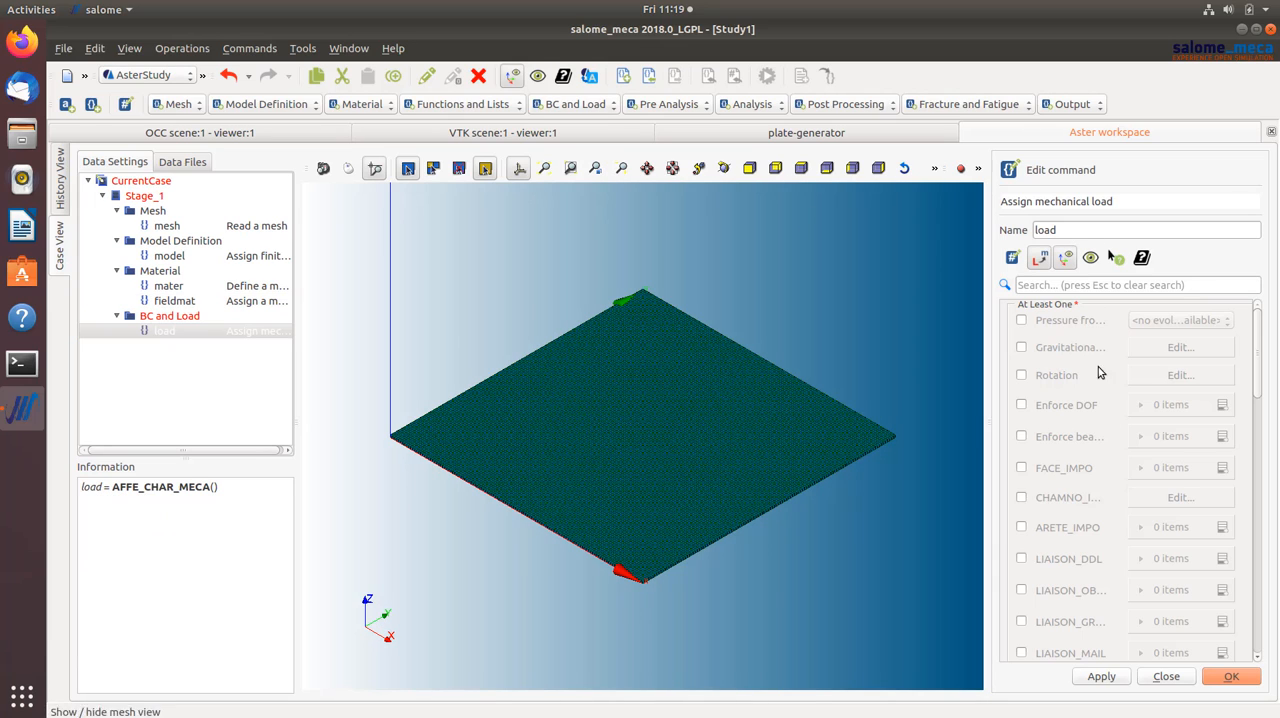
{"action": "left_click", "coordinate": [1021, 405]}
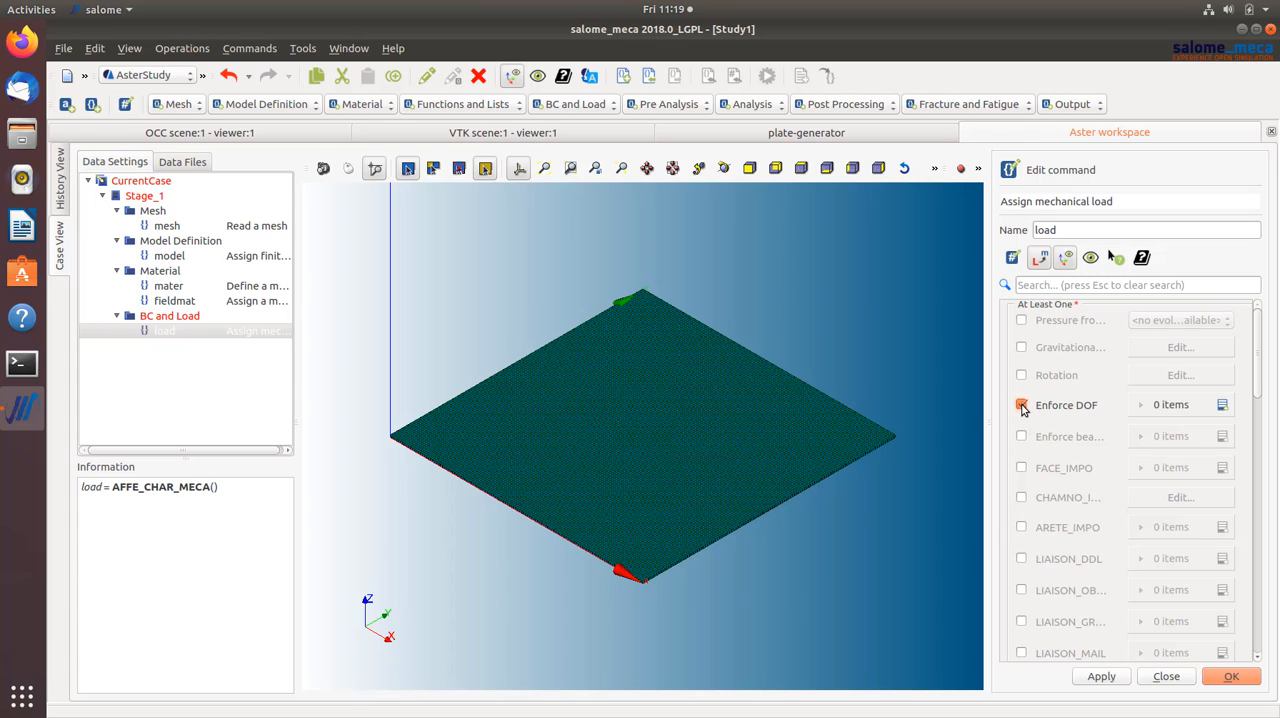
{"action": "left_click", "coordinate": [1222, 406]}
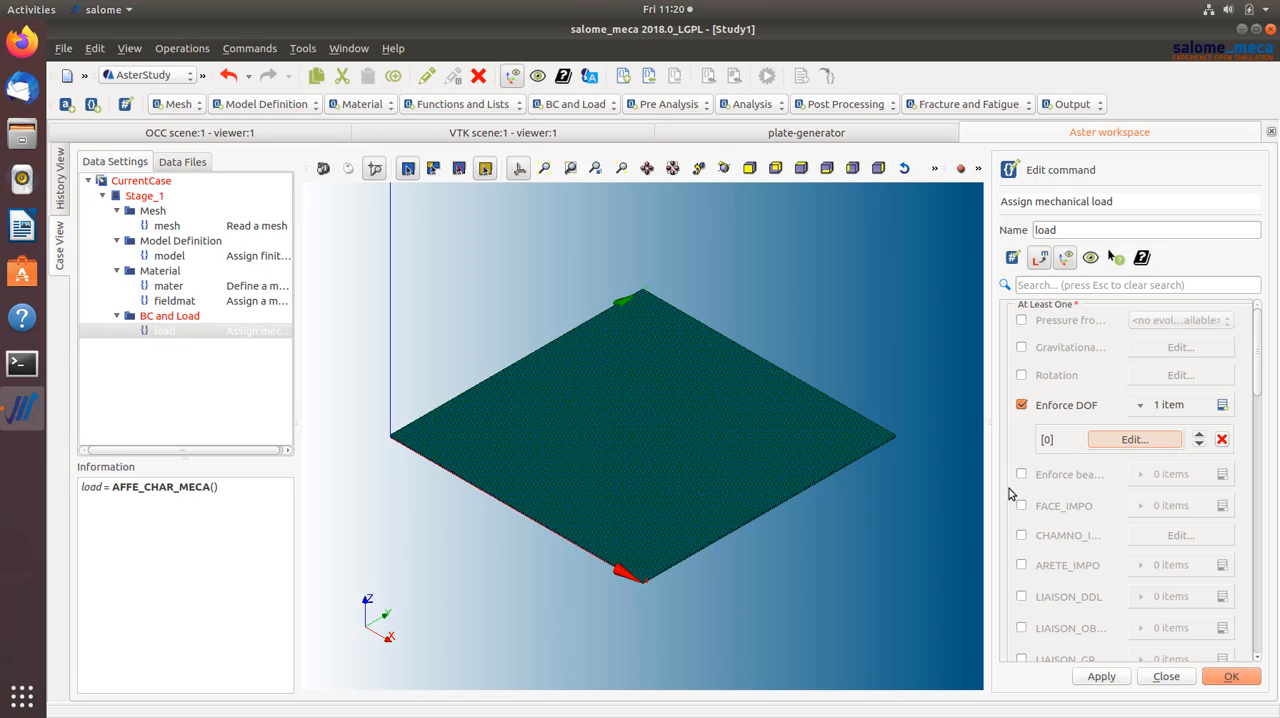
{"action": "left_click", "coordinate": [1124, 446]}
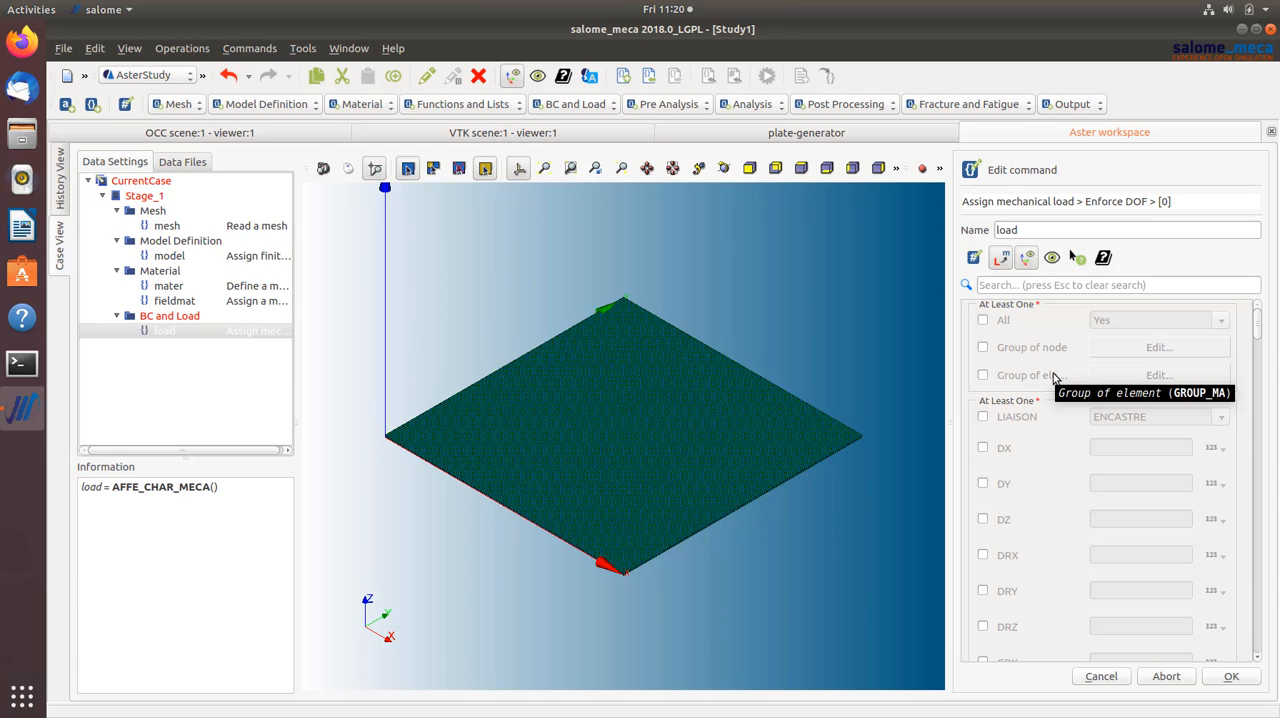
- Restrict the Enforce DOF condition to the xmin element group of the mesh
{"action": "left_click", "coordinate": [984, 375]}
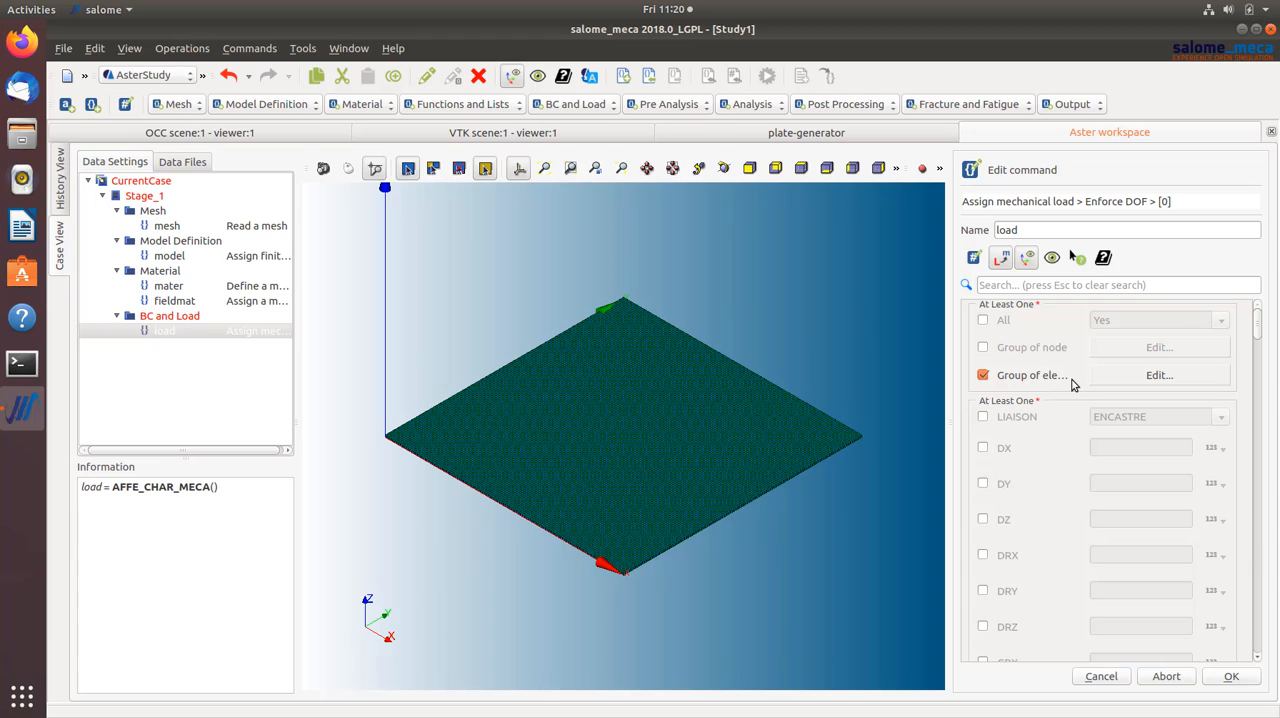
{"action": "left_click", "coordinate": [1108, 377]}
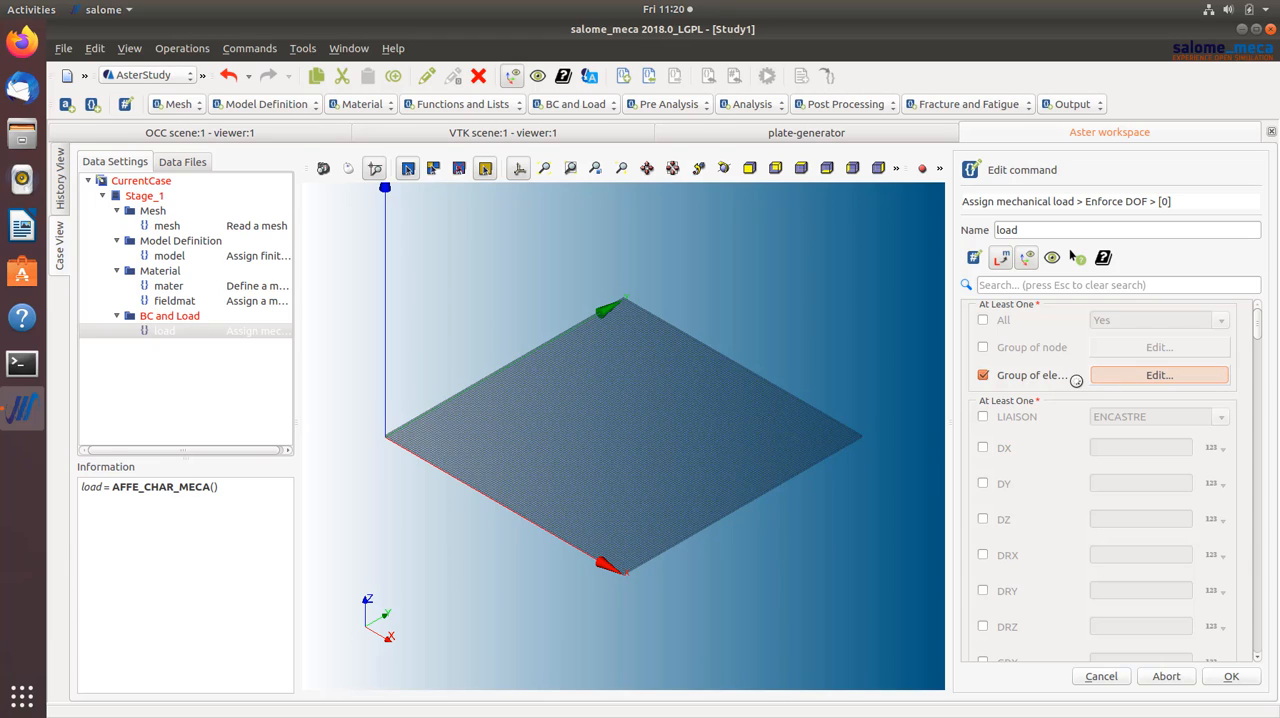
{"action": "left_click", "coordinate": [1141, 380]}
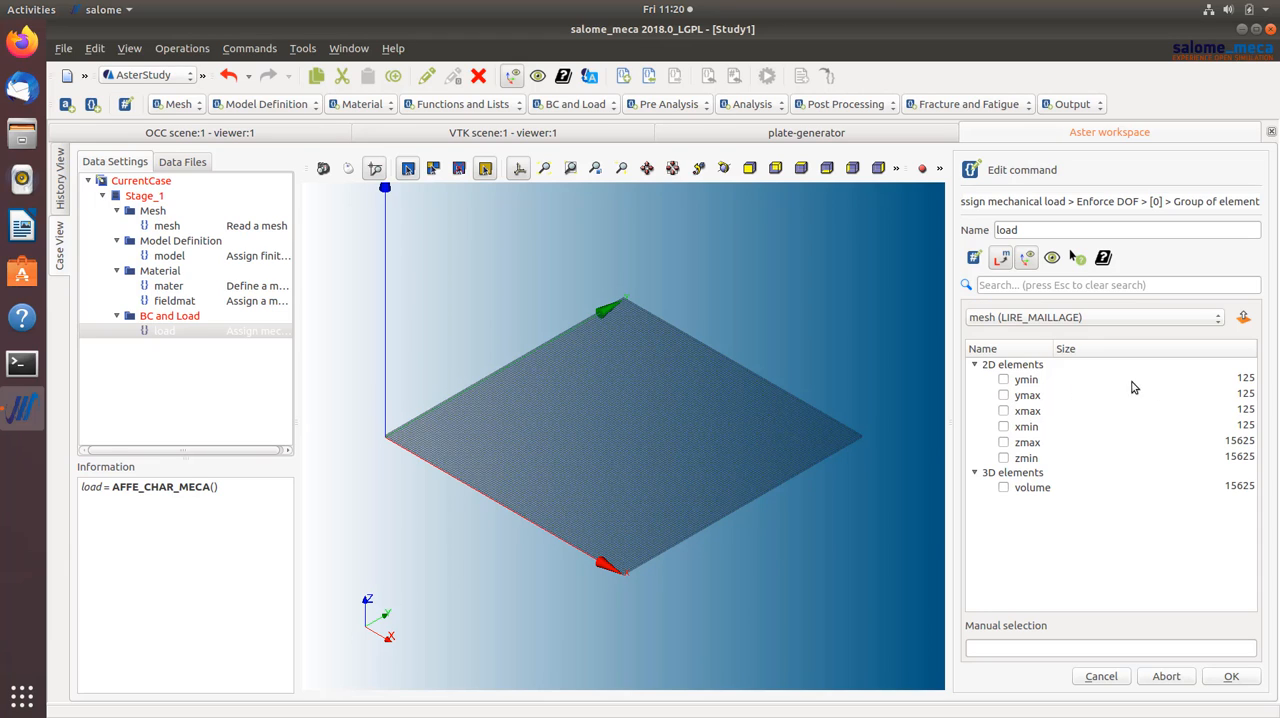
{"action": "left_click", "coordinate": [1003, 427]}
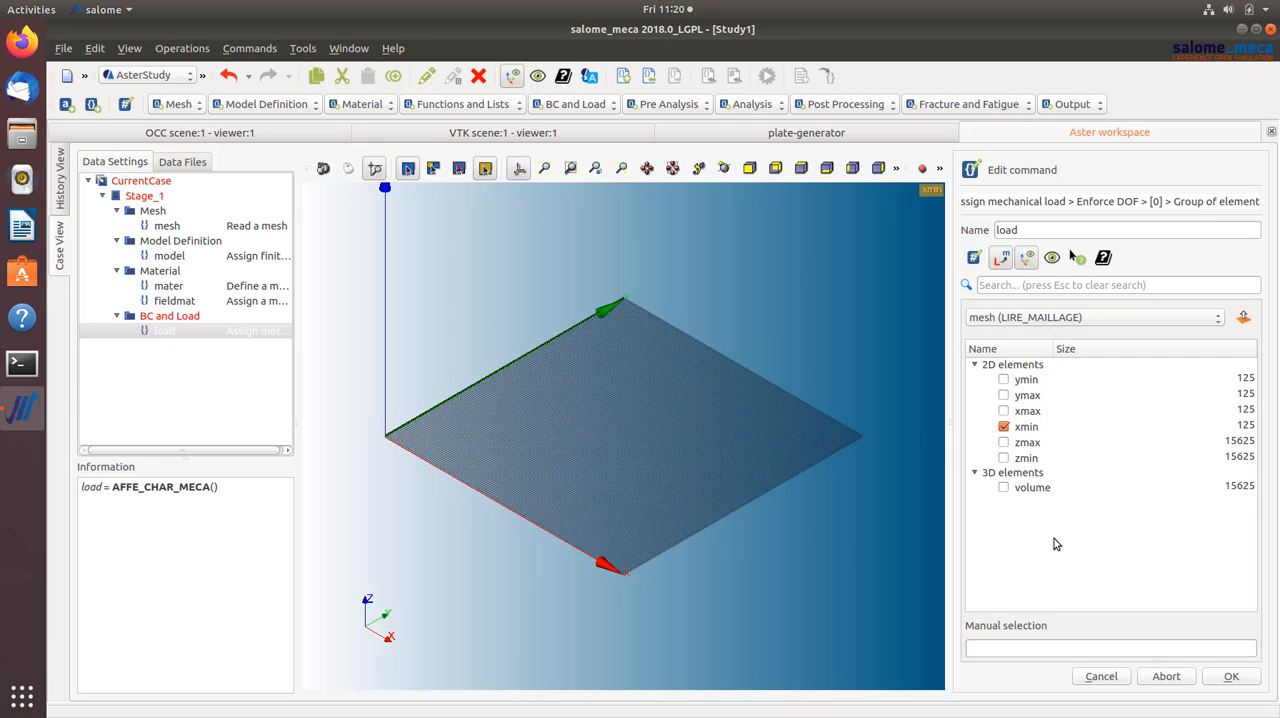
{"action": "left_click", "coordinate": [1229, 677]}
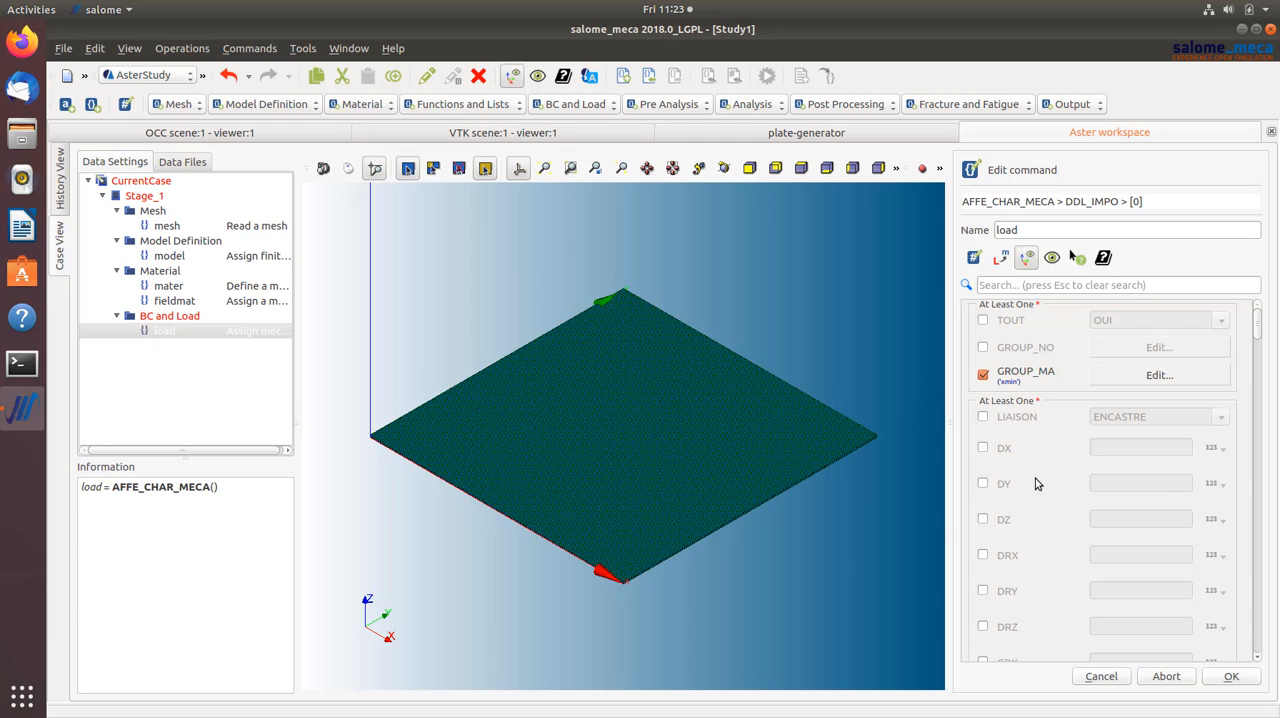
- Constrain the xmin group by setting the DX, DY and DZ displacements to 0
{"action": "left_click", "coordinate": [983, 447]}
{"action": "left_click", "coordinate": [983, 483]}
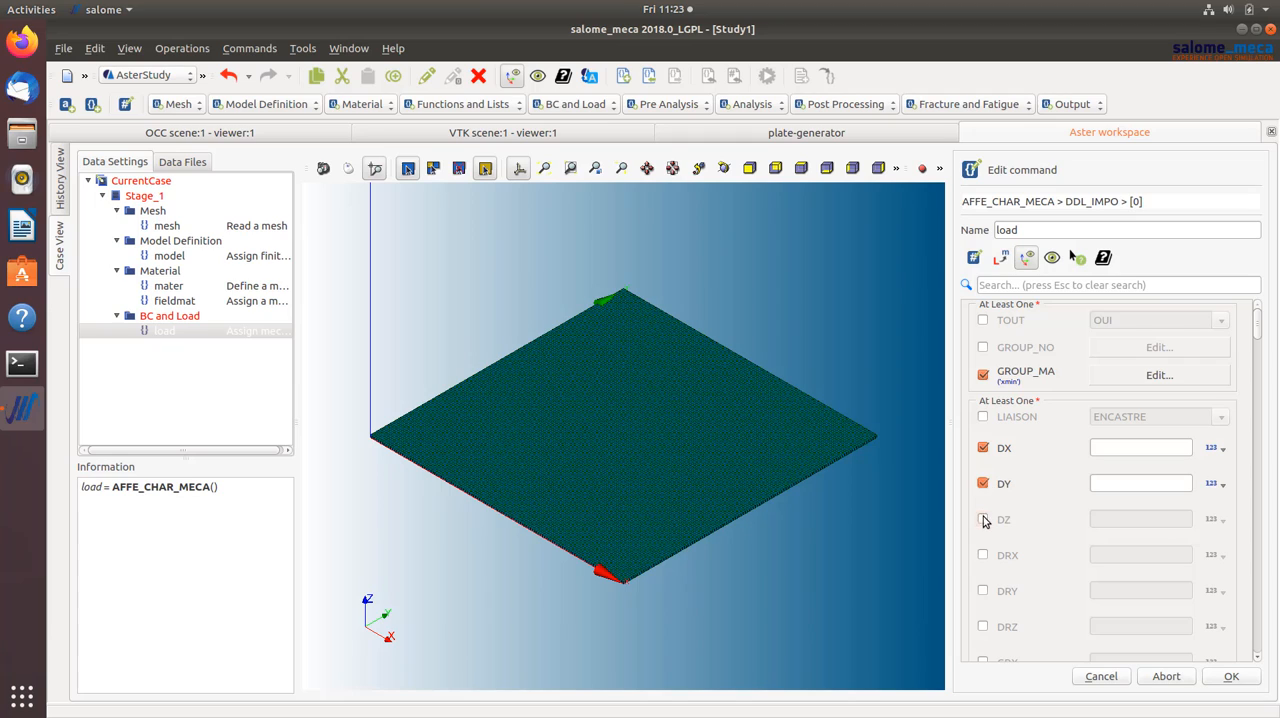
{"action": "left_click", "coordinate": [983, 519]}
{"action": "left_click", "coordinate": [1110, 447]}
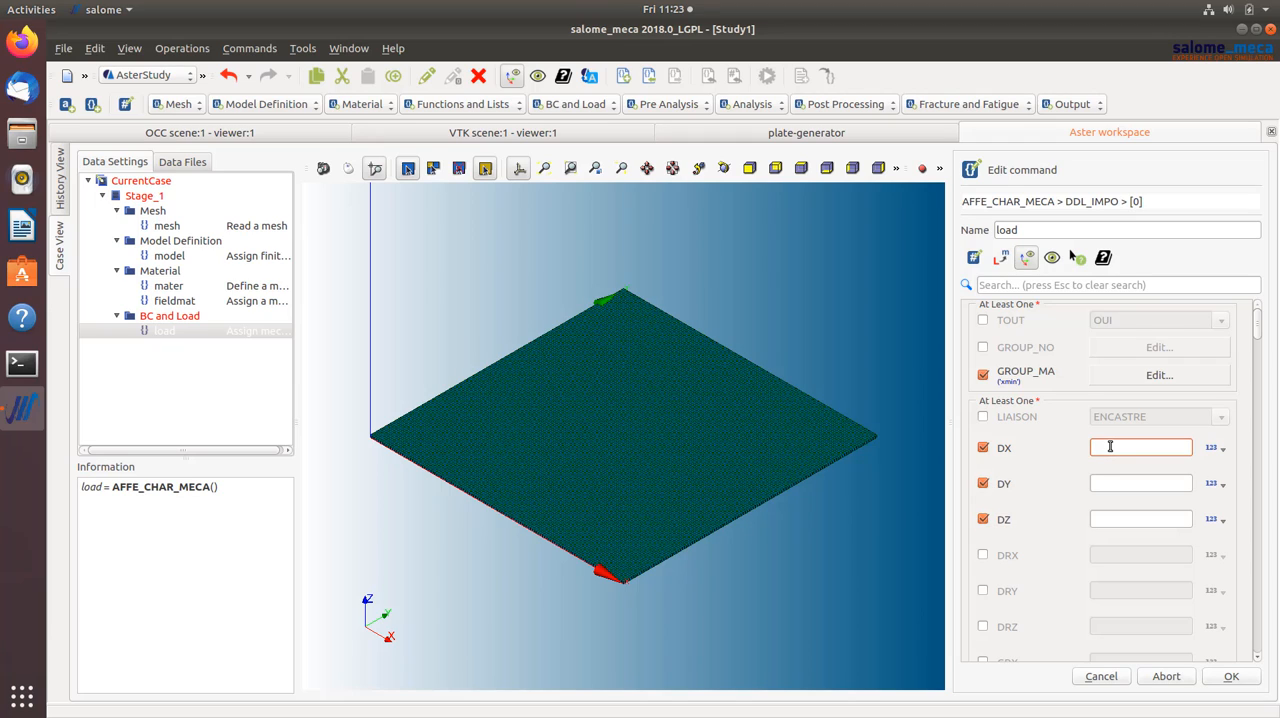
{"action": "type", "text": "0"}
{"action": "left_click", "coordinate": [1112, 484]}
{"action": "type", "text": "0"}
{"action": "left_click", "coordinate": [1116, 518]}
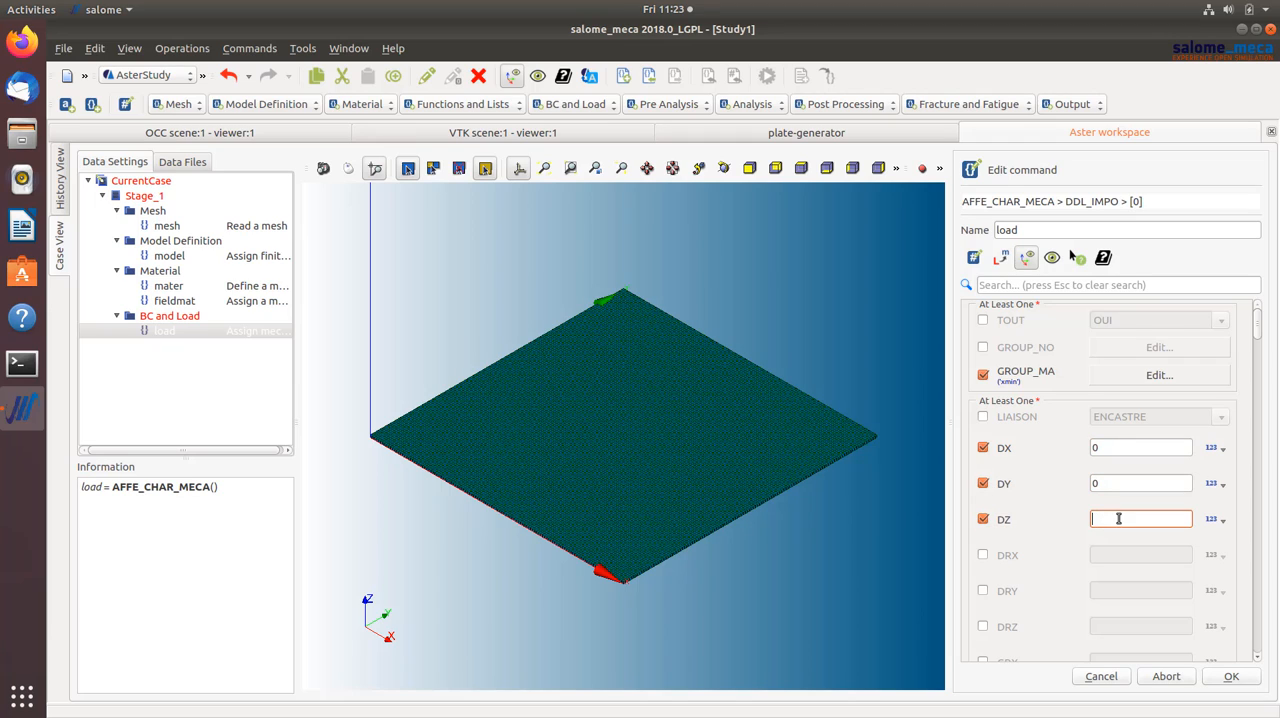
{"action": "type", "text": "0"}
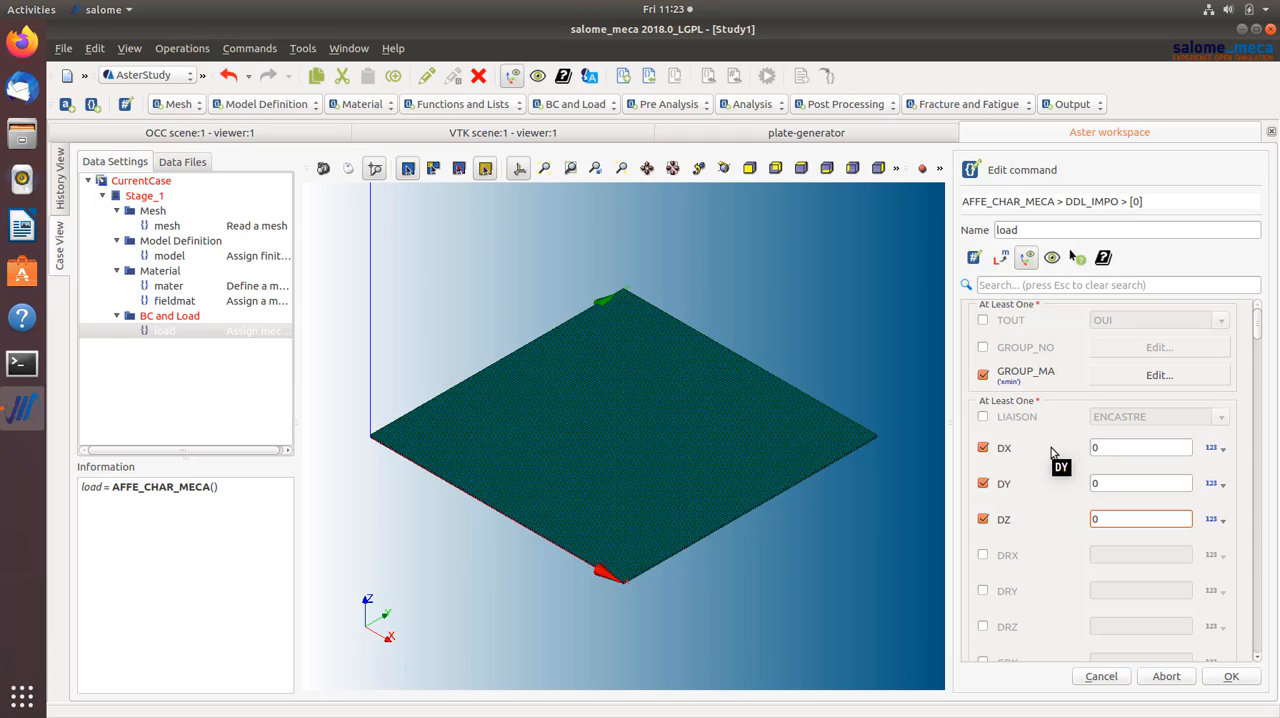
- Disable the DX, DY and DZ constraints and clamp the xmin group with the ENCASTRE LIAISON option instead
{"action": "left_click", "coordinate": [983, 519]}
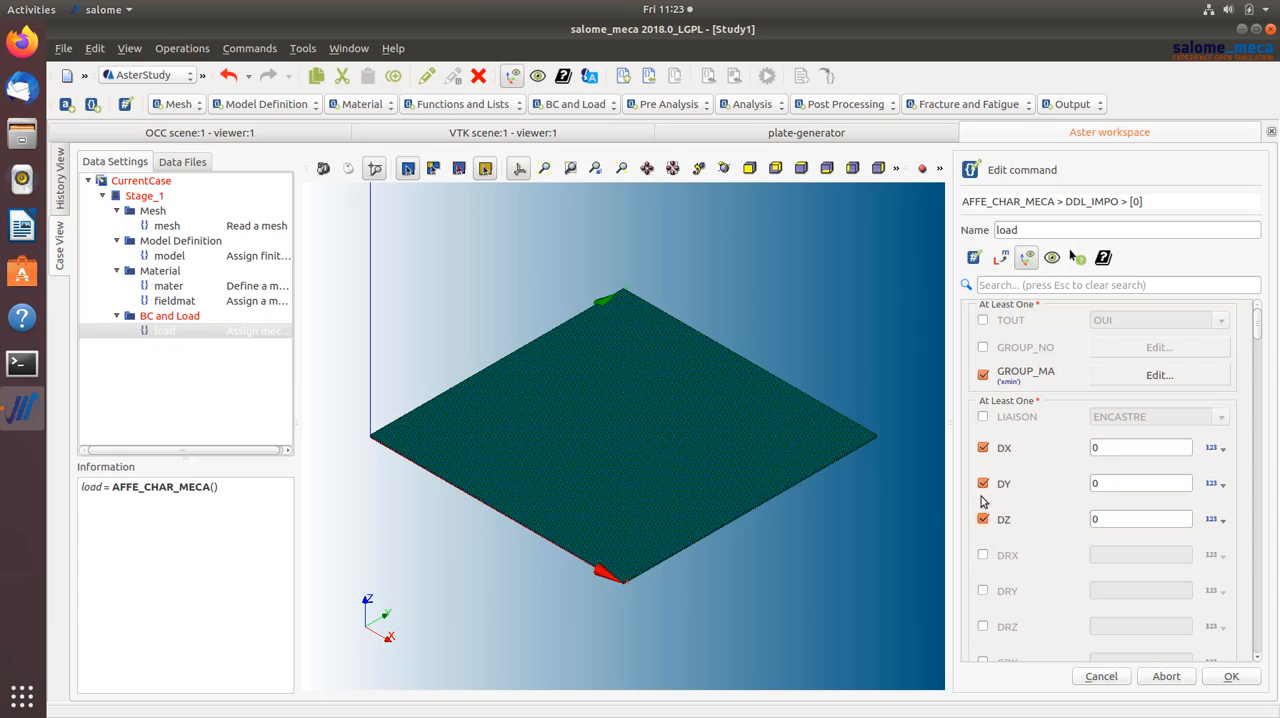
{"action": "left_click", "coordinate": [983, 483]}
{"action": "left_click", "coordinate": [983, 447]}
{"action": "left_click", "coordinate": [984, 418]}
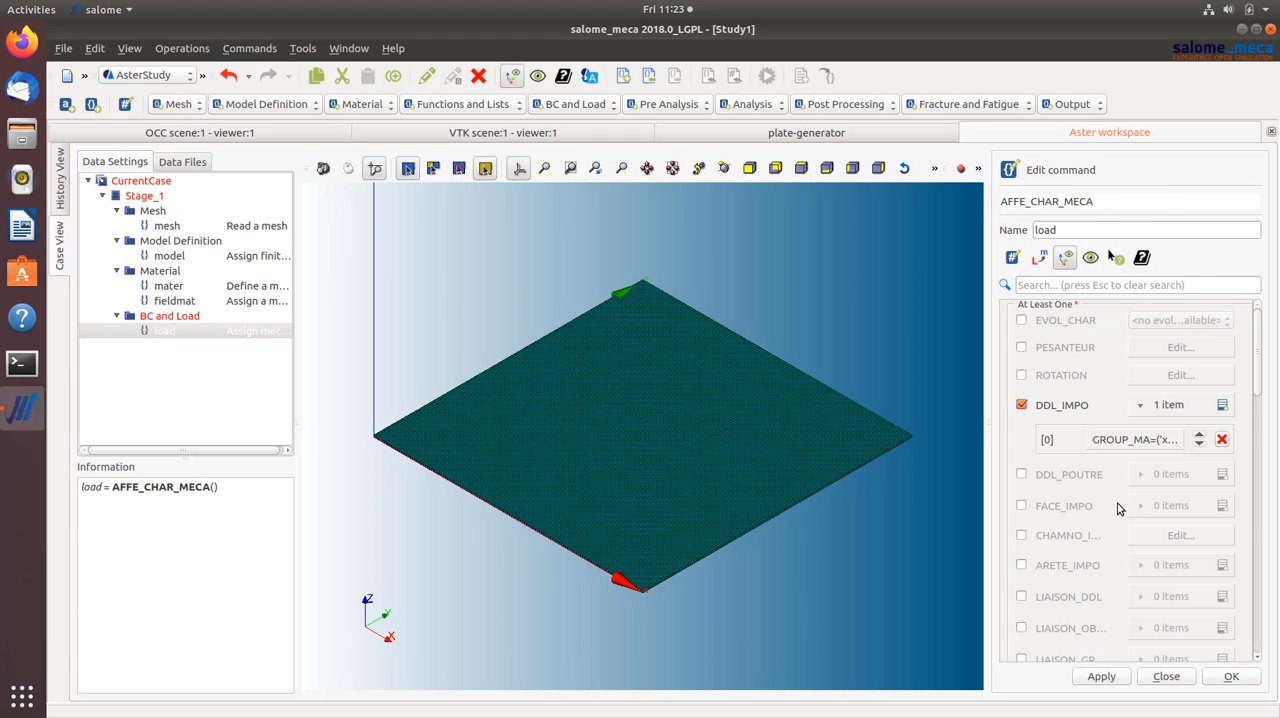
- Find the PRES_REP pressure load among the load options by searching "pre" and open a new item for editing
{"action": "left_click", "coordinate": [1066, 287]}
{"action": "type", "text": "pre"}
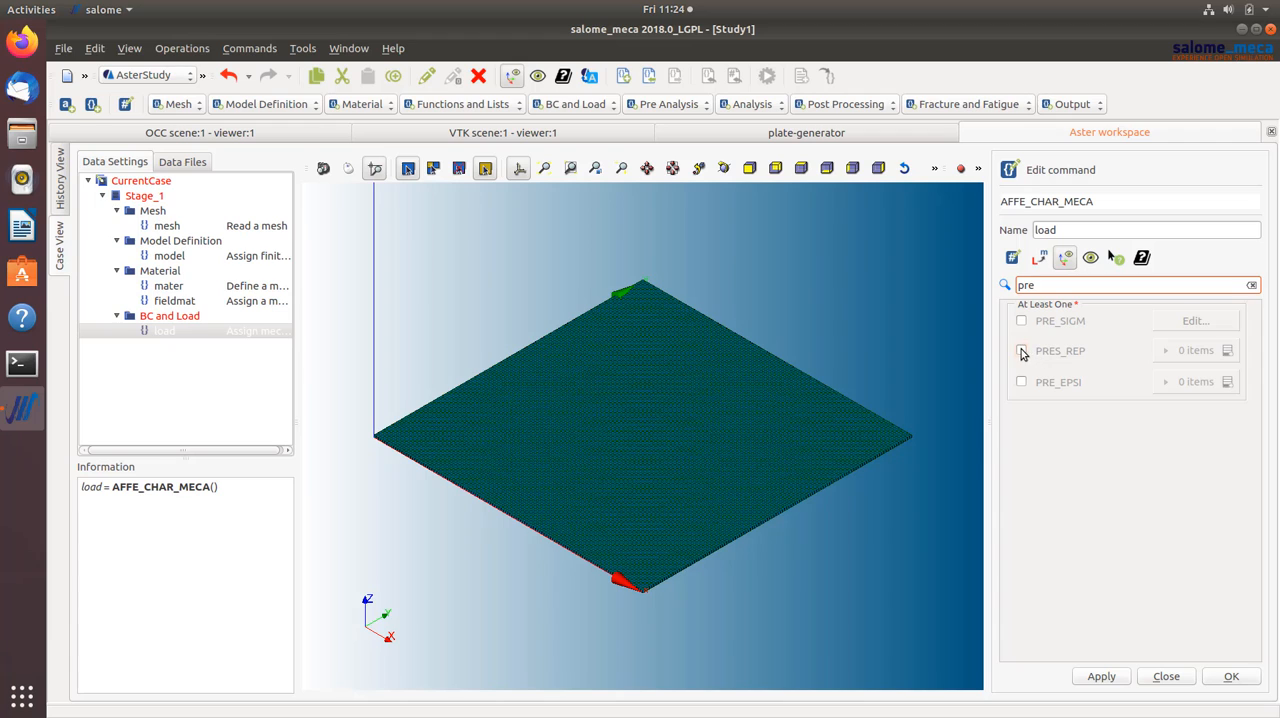
{"action": "left_click", "coordinate": [1021, 350]}
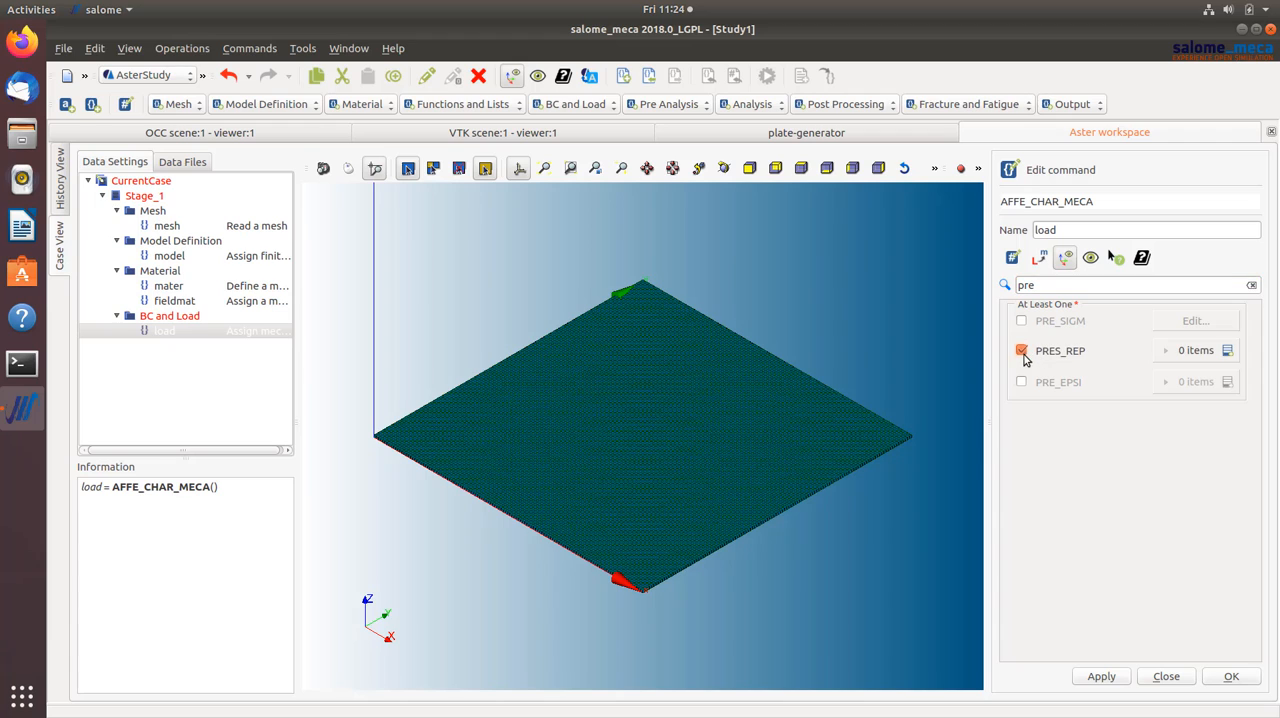
{"action": "left_click", "coordinate": [1227, 351]}
{"action": "left_click", "coordinate": [1131, 385]}
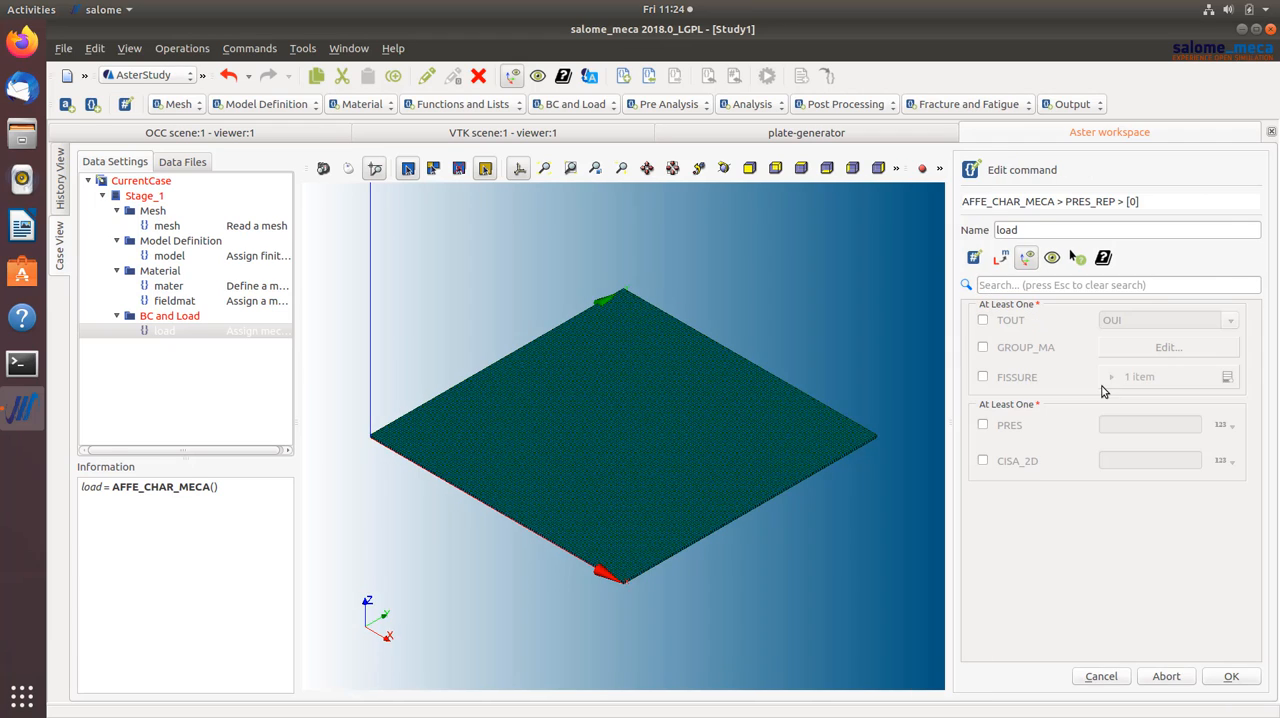
- Apply a pressure PRES of -200 to the xmax element group and save the load command
{"action": "left_click", "coordinate": [983, 349]}
{"action": "left_click", "coordinate": [1162, 347]}
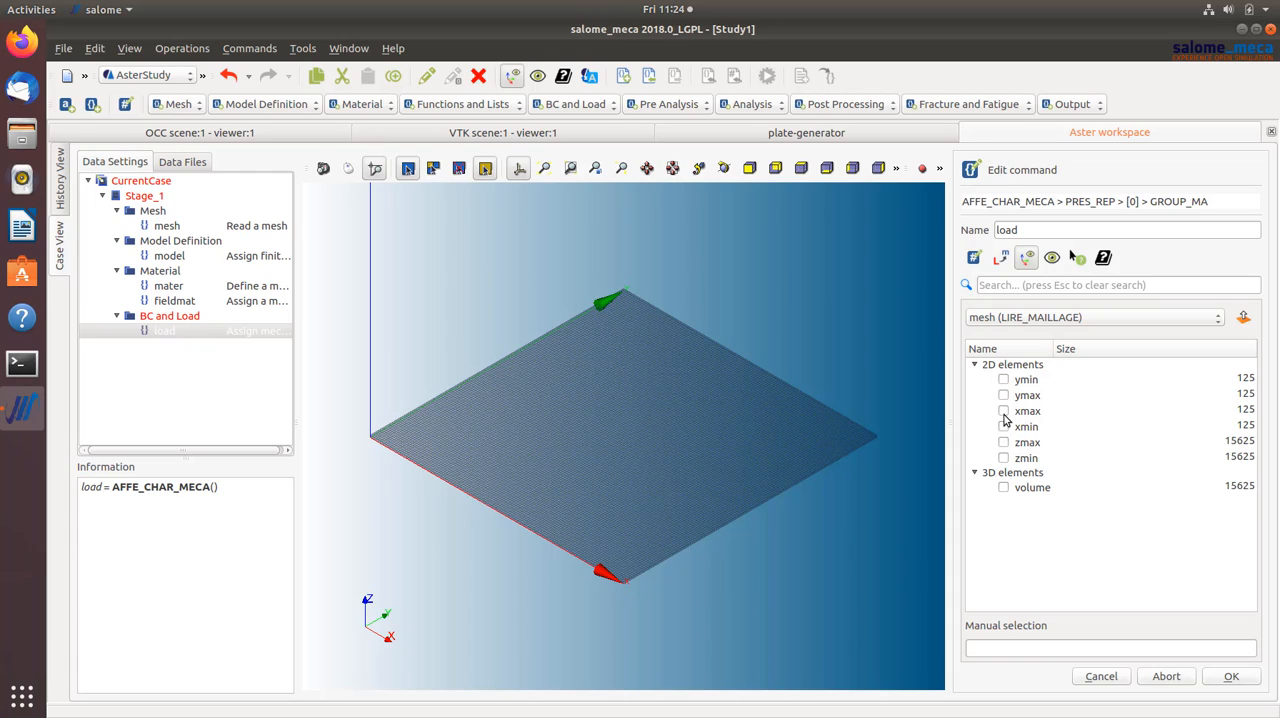
{"action": "left_click", "coordinate": [1003, 411]}
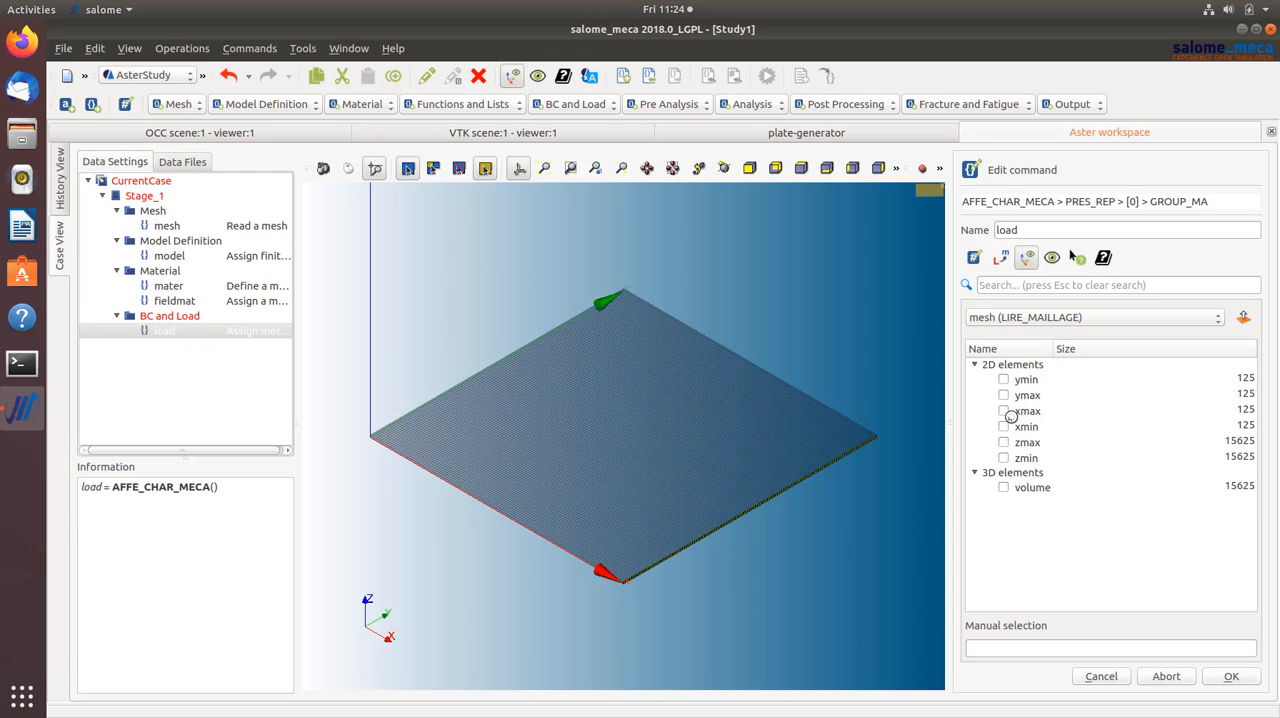
{"action": "left_click", "coordinate": [1228, 678]}
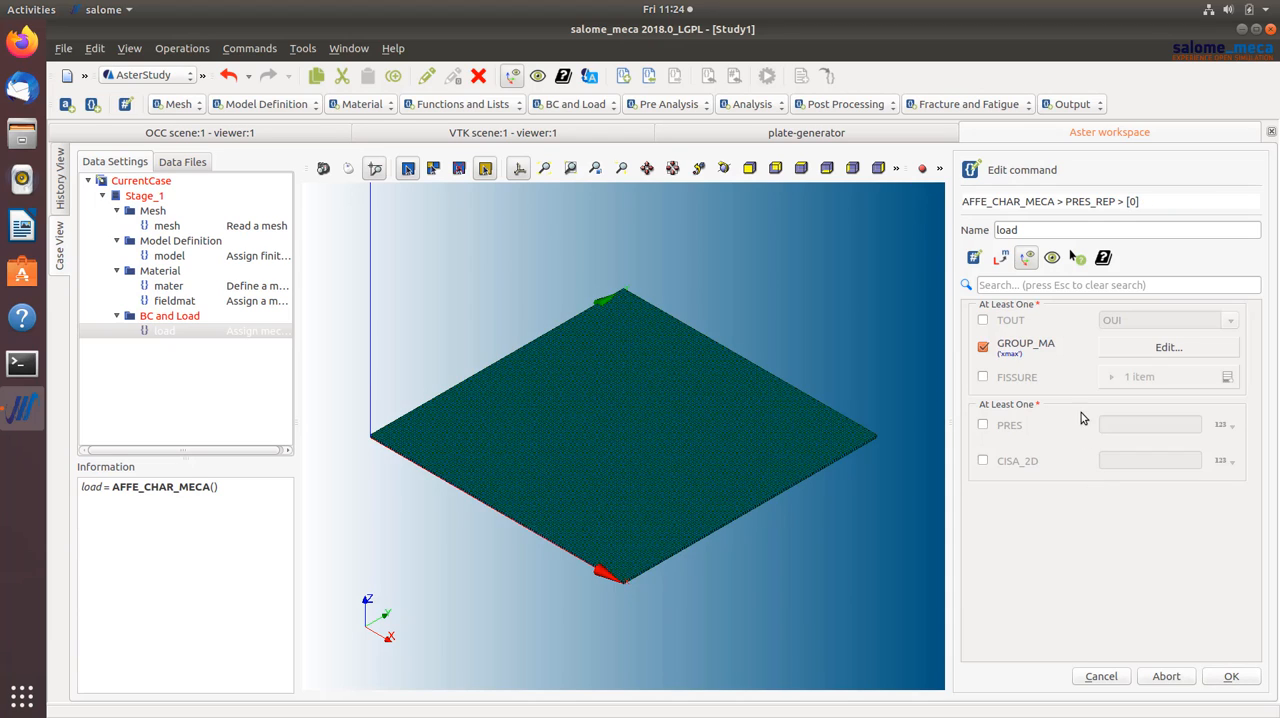
{"action": "left_click", "coordinate": [983, 425]}
{"action": "left_click", "coordinate": [1119, 427]}
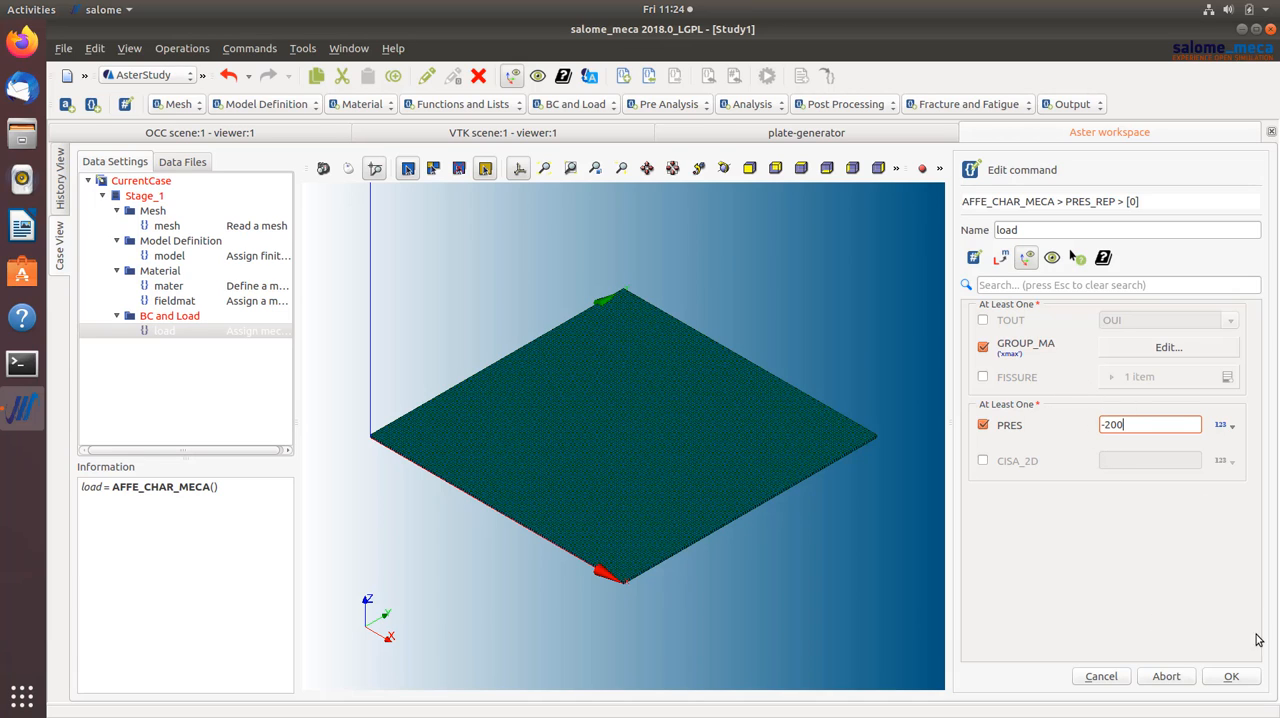
{"action": "left_click", "coordinate": [1231, 676]}
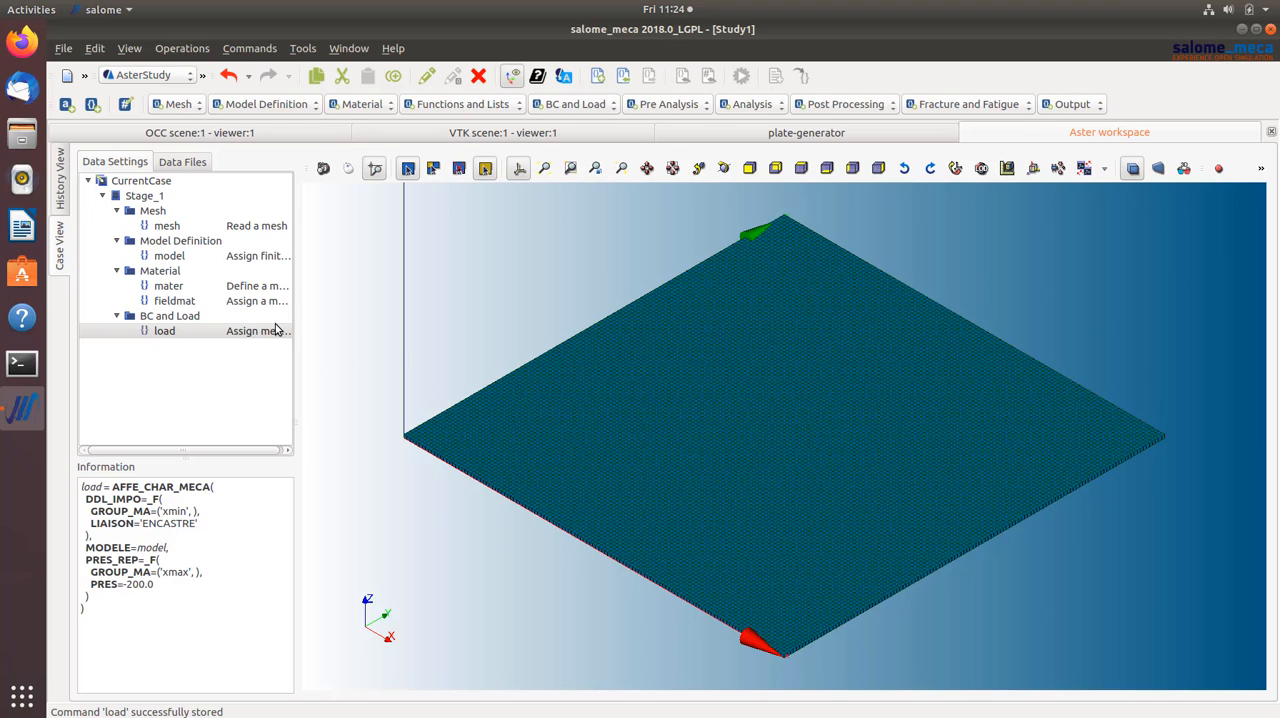
- Add a Static mechanical analysis command using the fieldmat material field and include the defined mechanical load
{"action": "left_click", "coordinate": [752, 105]}
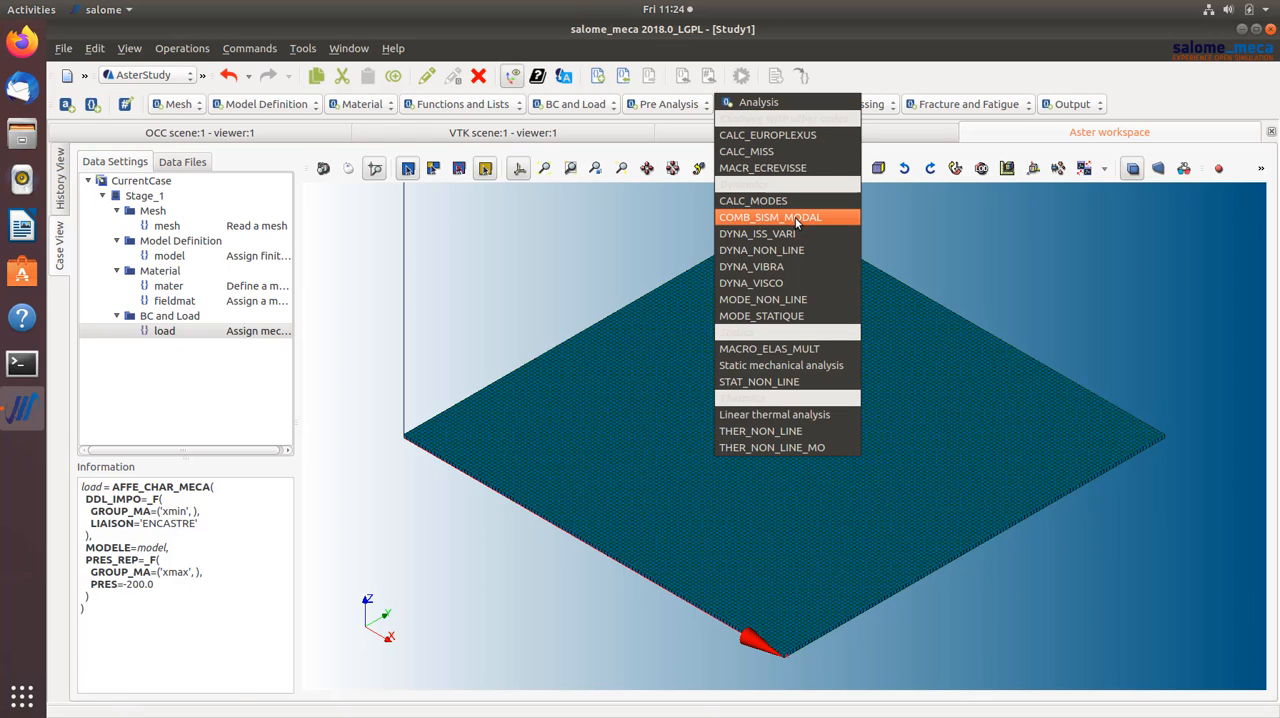
{"action": "left_click", "coordinate": [772, 368]}
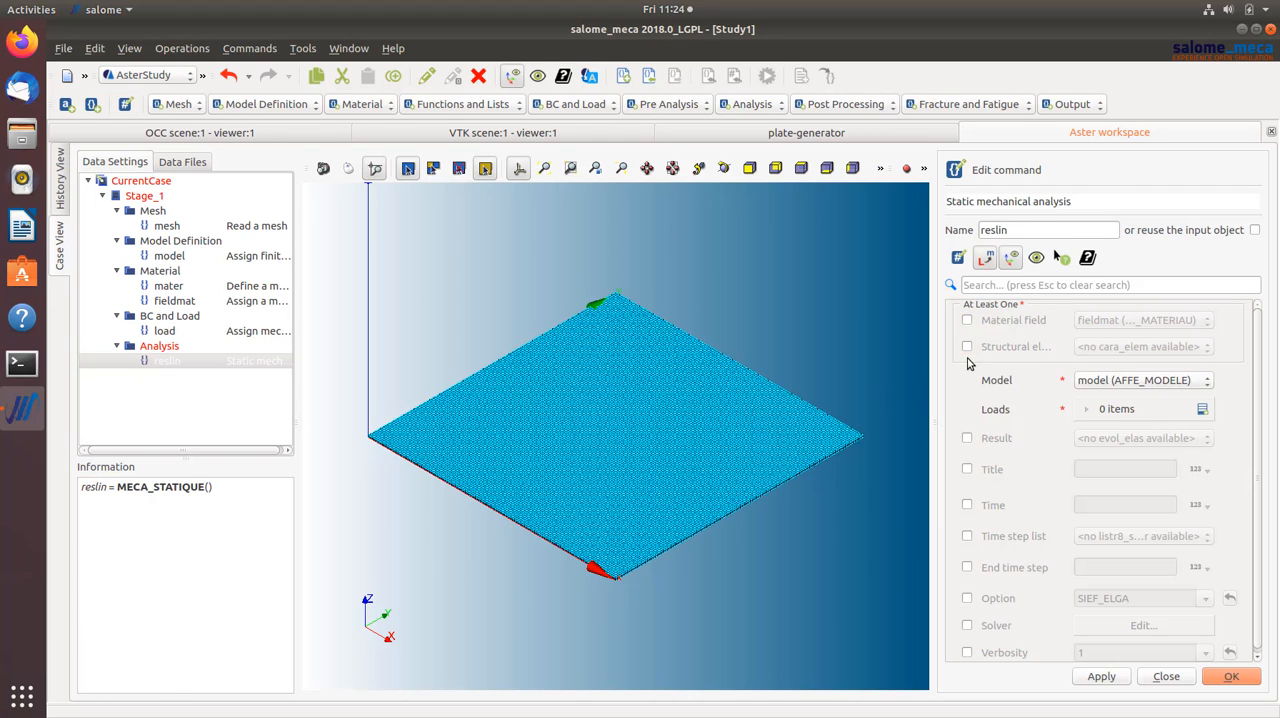
{"action": "left_click", "coordinate": [967, 321]}
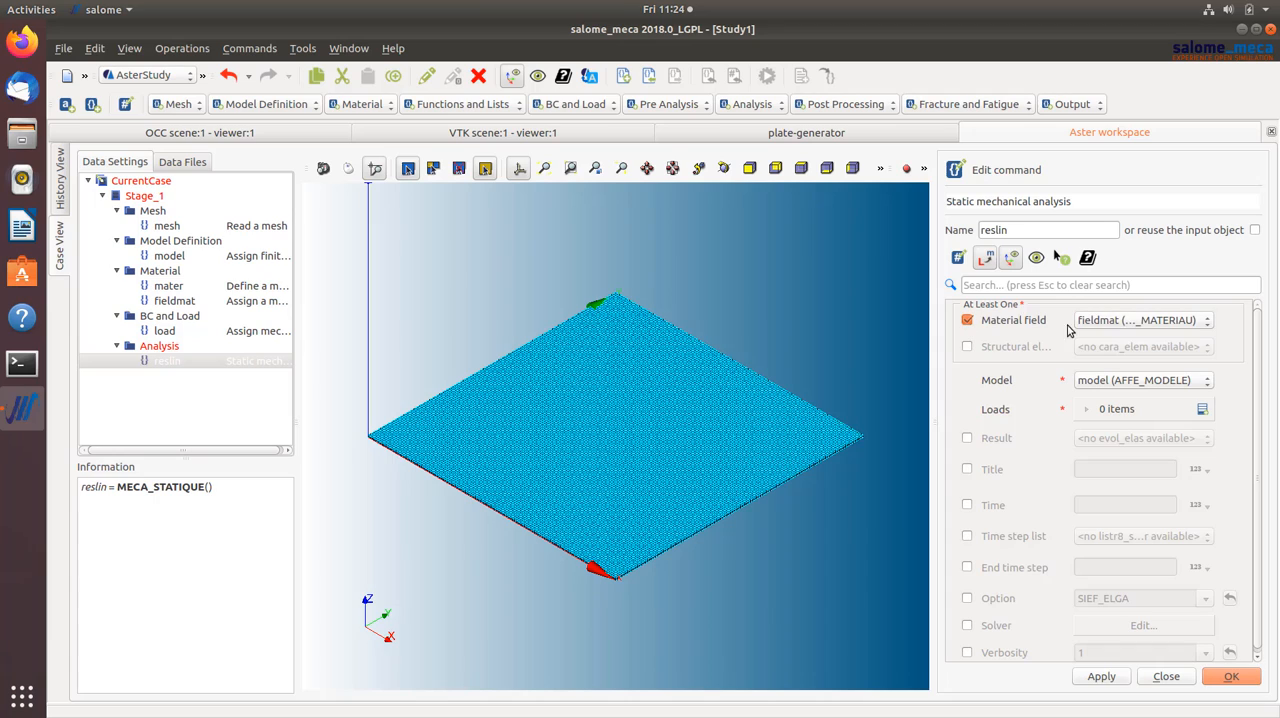
{"action": "left_click", "coordinate": [1201, 410]}
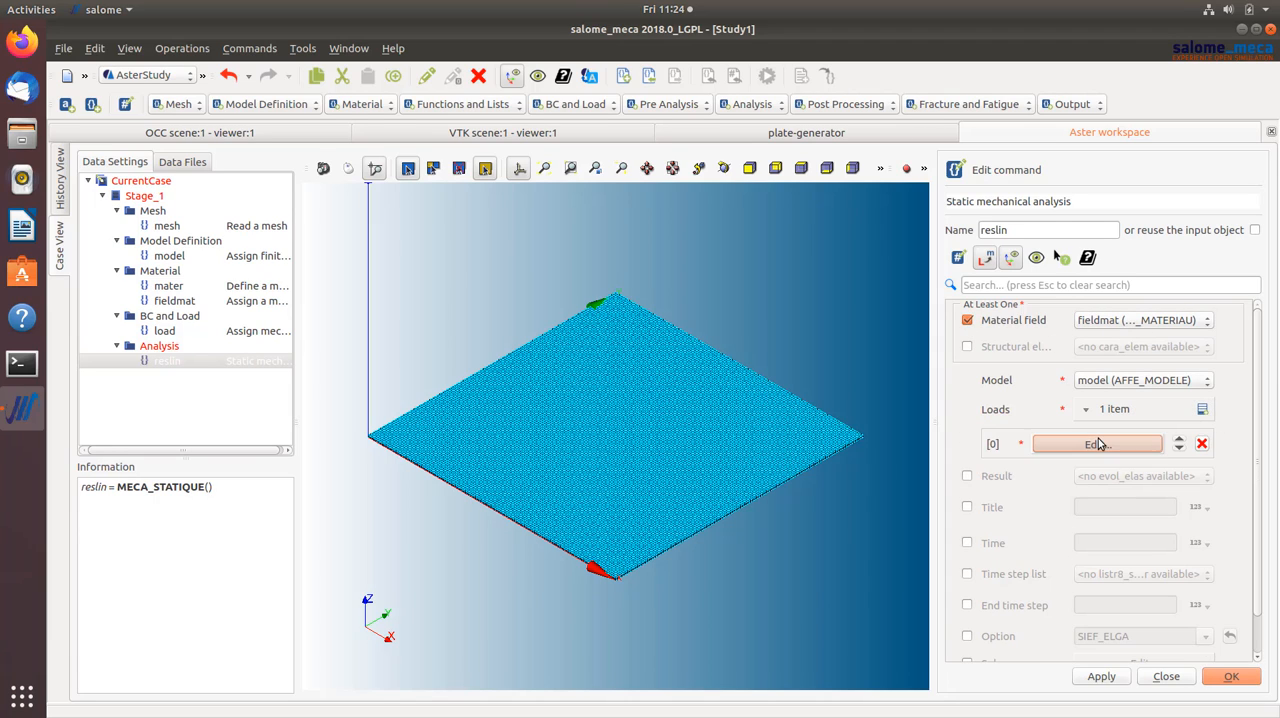
{"action": "left_click", "coordinate": [1097, 444]}
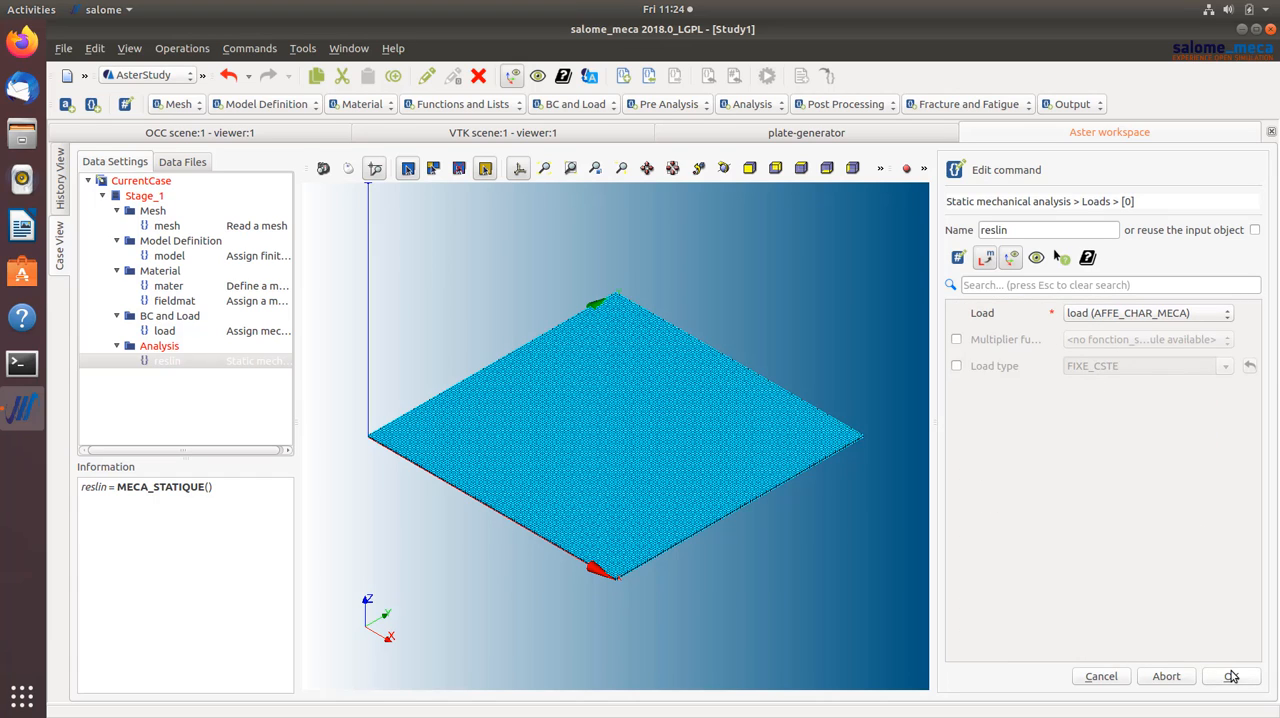
{"action": "left_click", "coordinate": [1231, 676]}
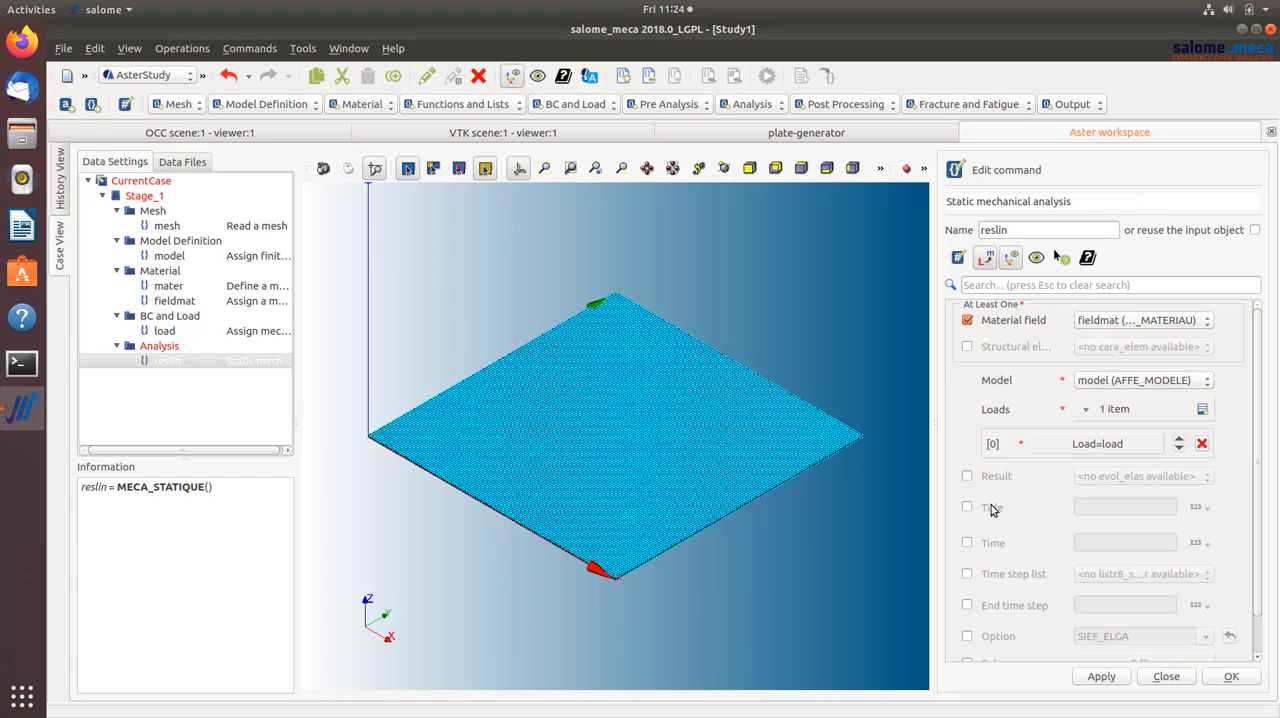
- Save the static mechanical analysis command and add a CALC_CHAMP post-processing command
{"action": "scroll", "coordinate": [1027, 502], "scroll_direction": "down", "scroll_amount": 1}
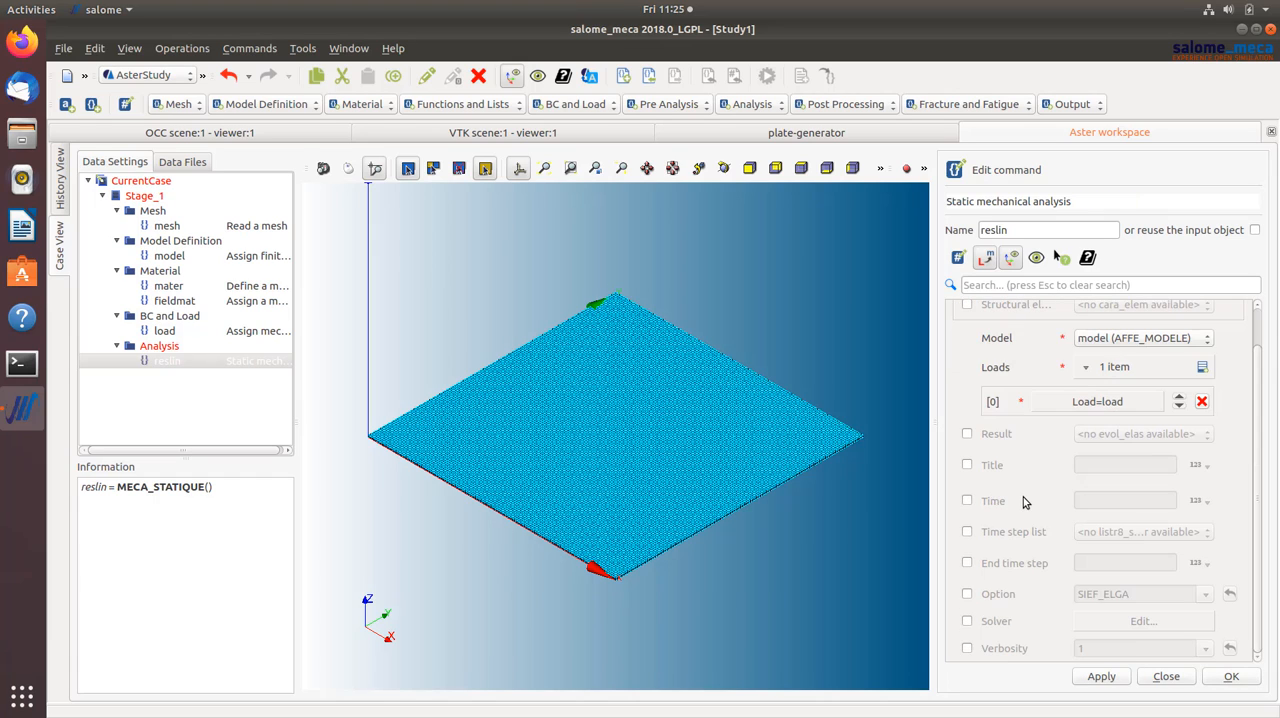
{"action": "left_click", "coordinate": [1237, 680]}
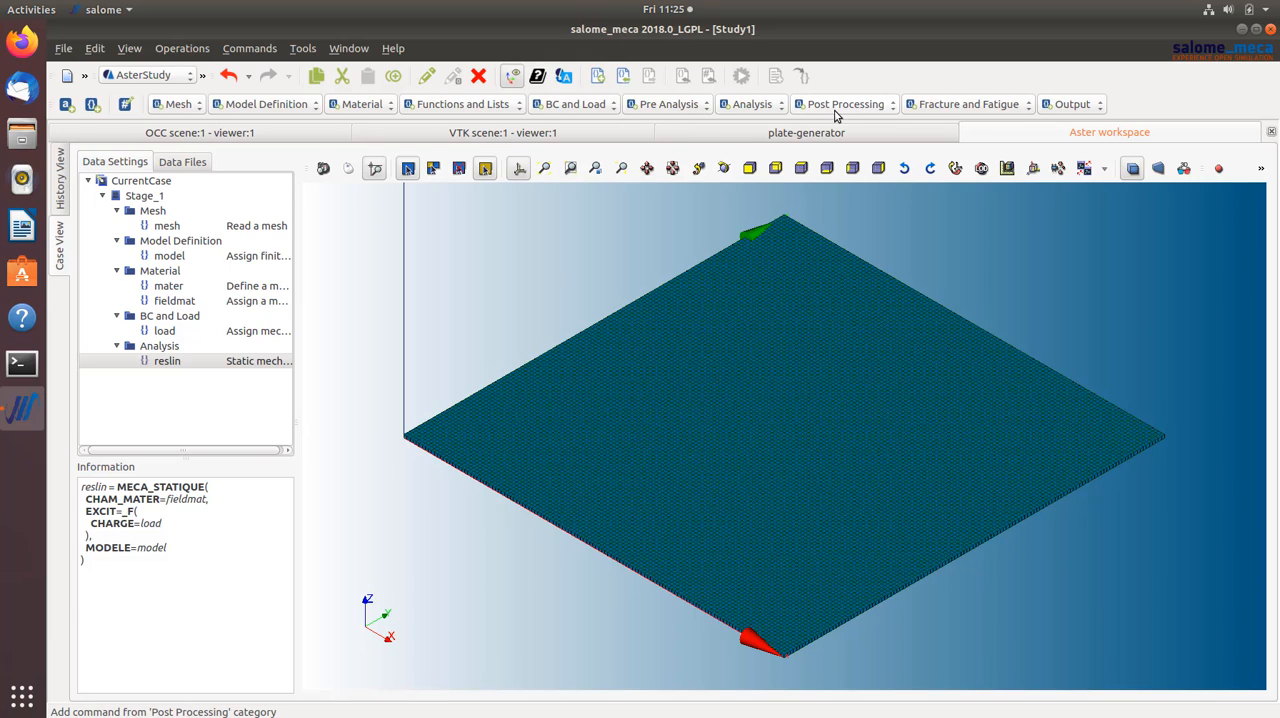
{"action": "left_click", "coordinate": [773, 106]}
{"action": "left_click", "coordinate": [886, 108]}
{"action": "left_click", "coordinate": [886, 108]}
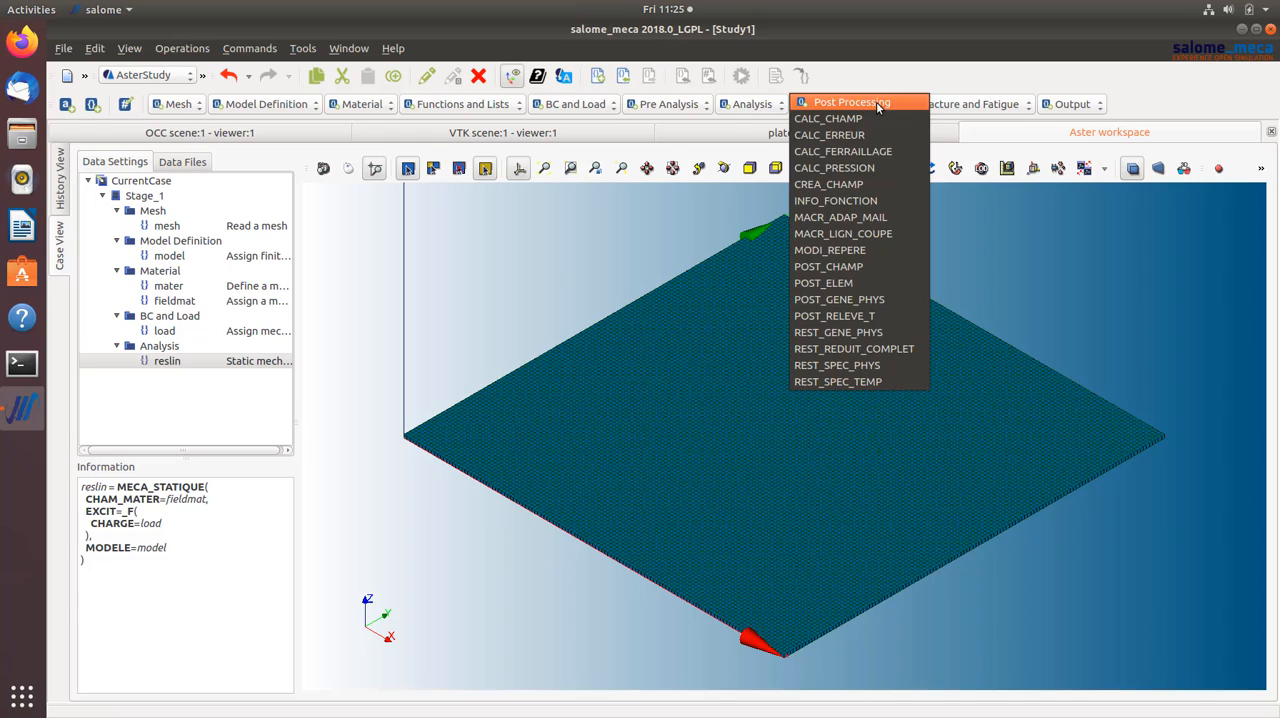
{"action": "left_click", "coordinate": [850, 121]}
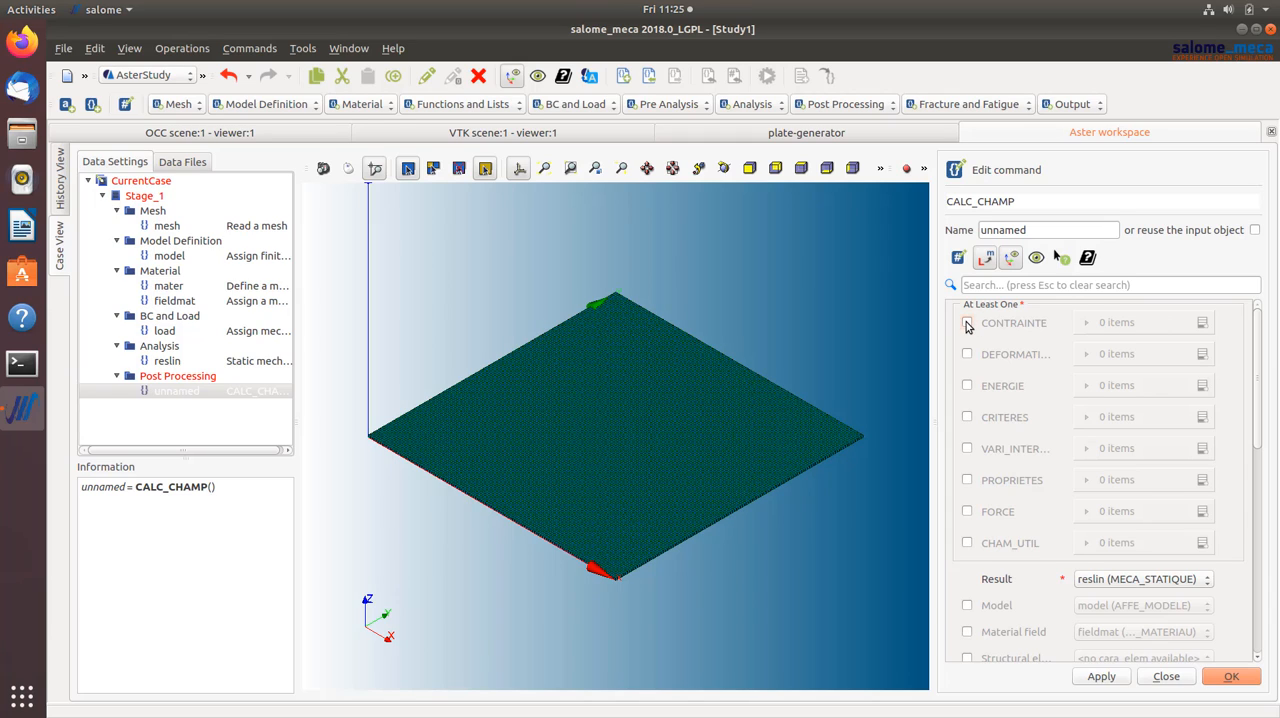
- Enable CRITERES in the CALC_CHAMP command and list SIEQ_ELGA, SIEQ_ELNO and SIEQ_NOEU as the criteria to compute
{"action": "left_click", "coordinate": [967, 419]}
{"action": "left_click", "coordinate": [1202, 420]}
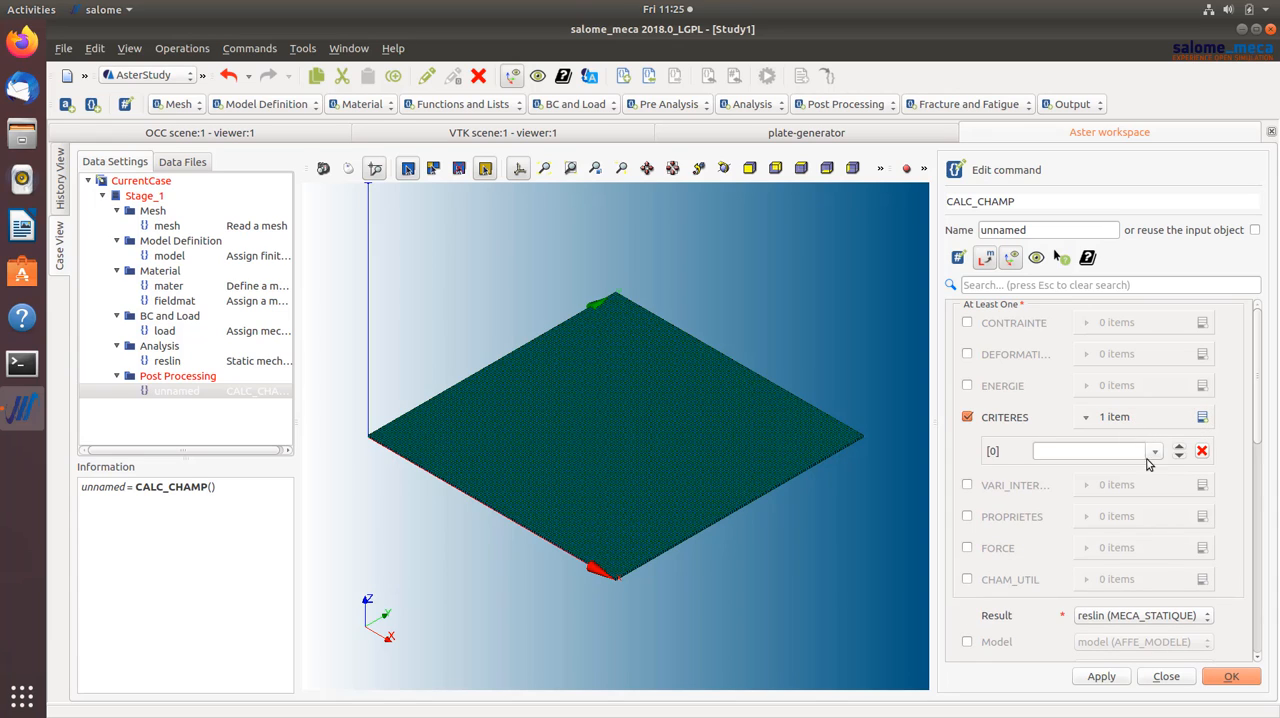
{"action": "left_click", "coordinate": [1155, 452]}
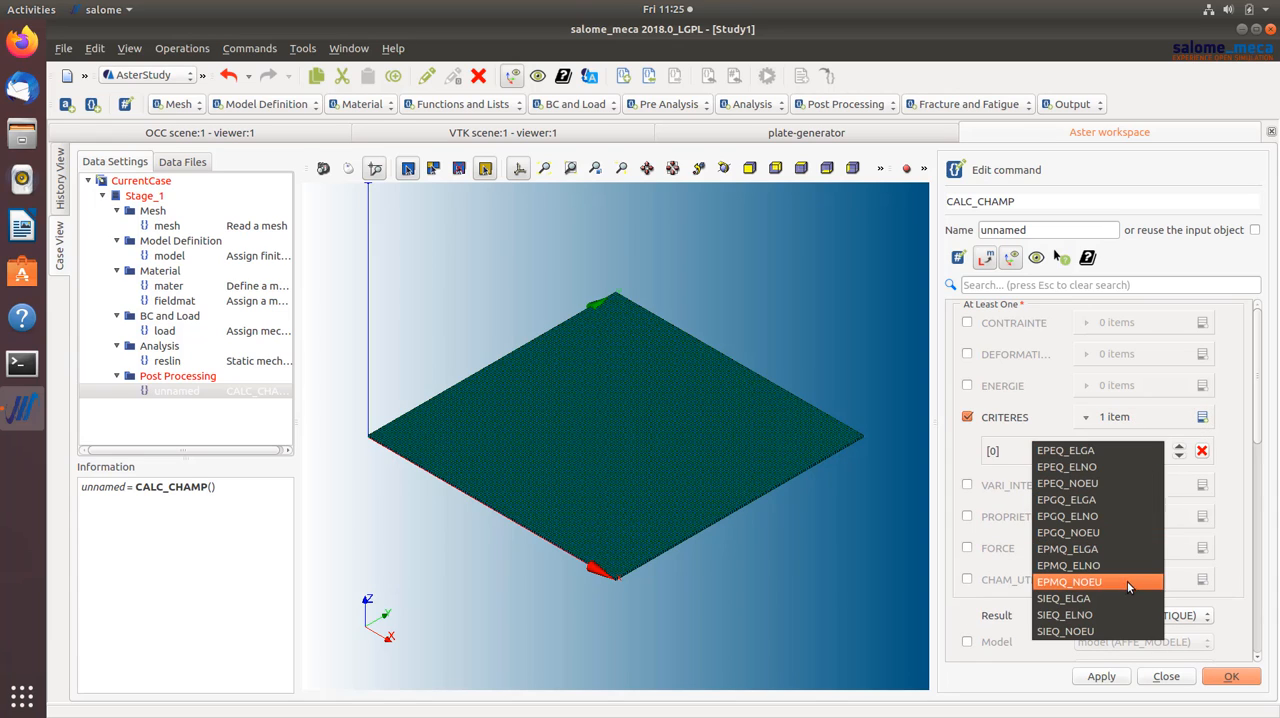
{"action": "left_click", "coordinate": [1119, 599]}
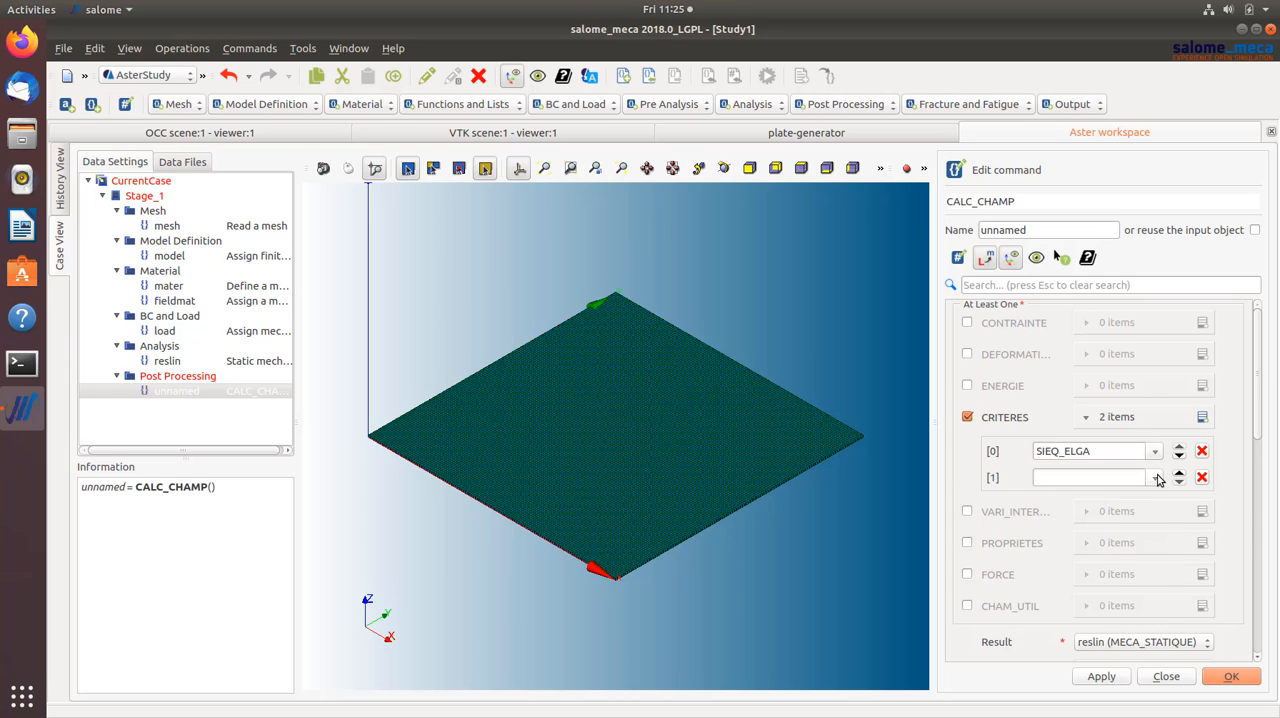
{"action": "left_click", "coordinate": [1155, 477]}
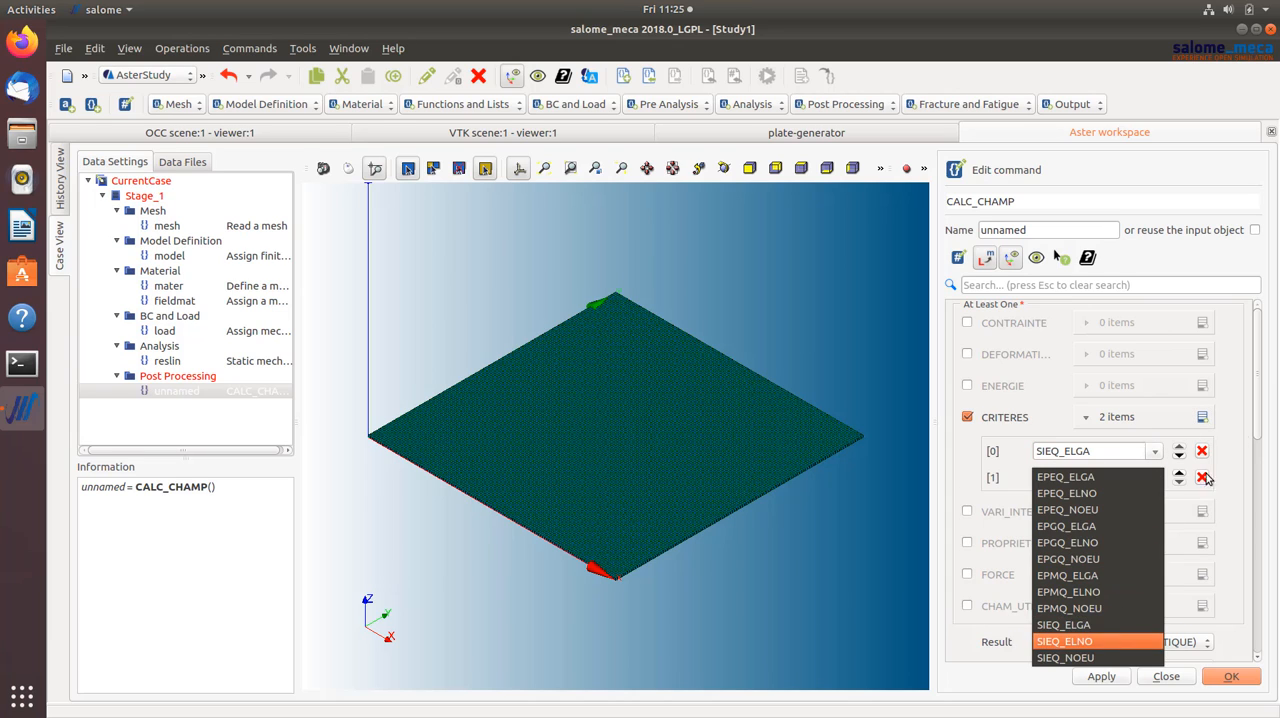
{"action": "left_click", "coordinate": [1115, 641]}
{"action": "left_click", "coordinate": [1203, 419]}
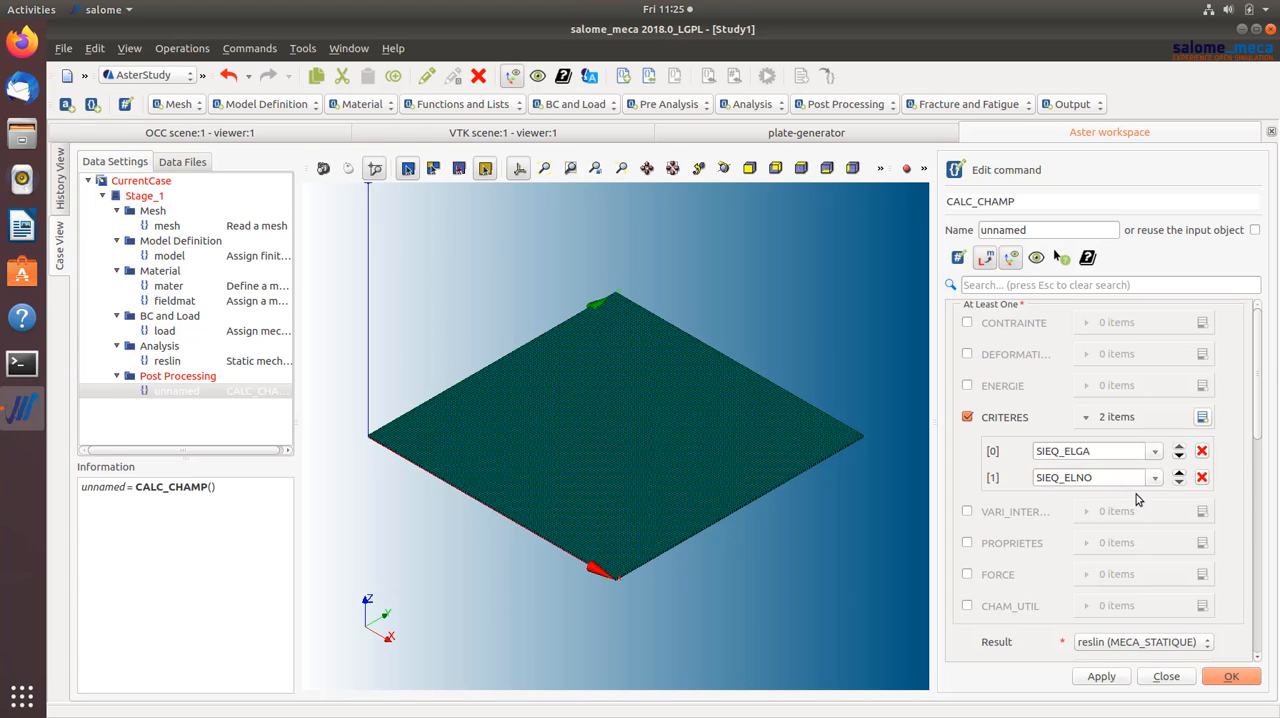
{"action": "left_click", "coordinate": [1155, 504]}
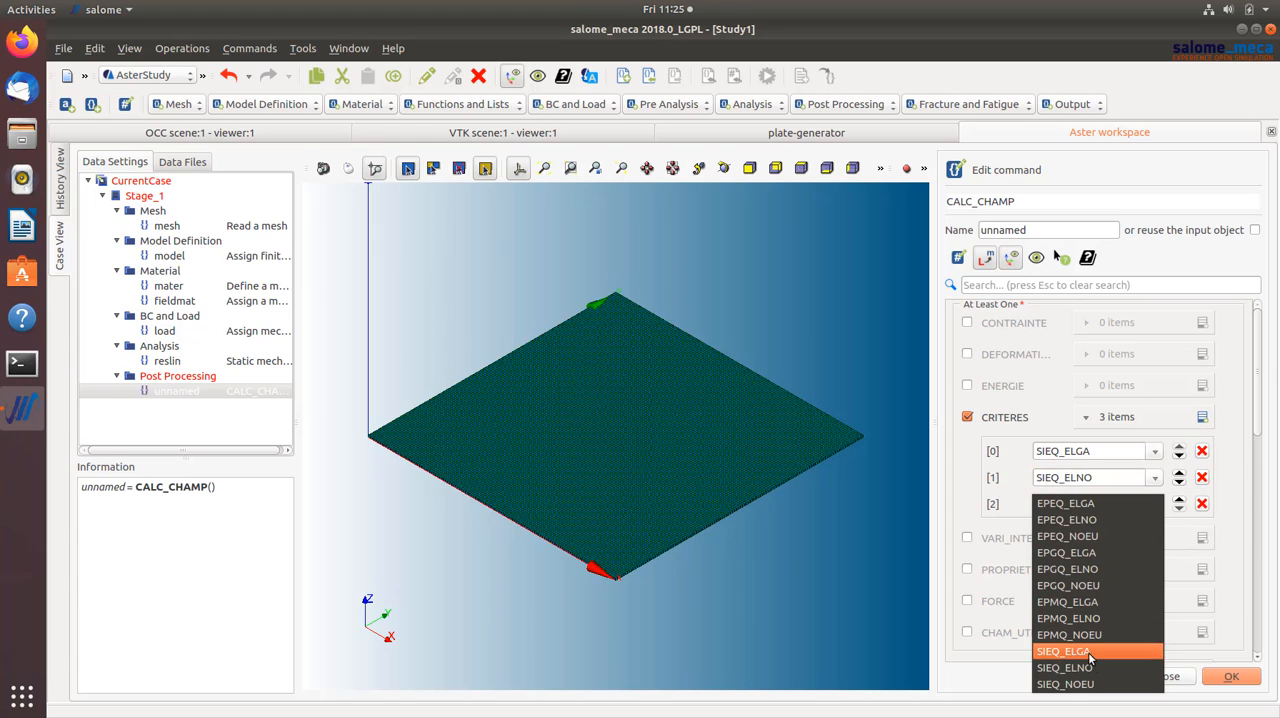
{"action": "left_click", "coordinate": [1090, 686]}
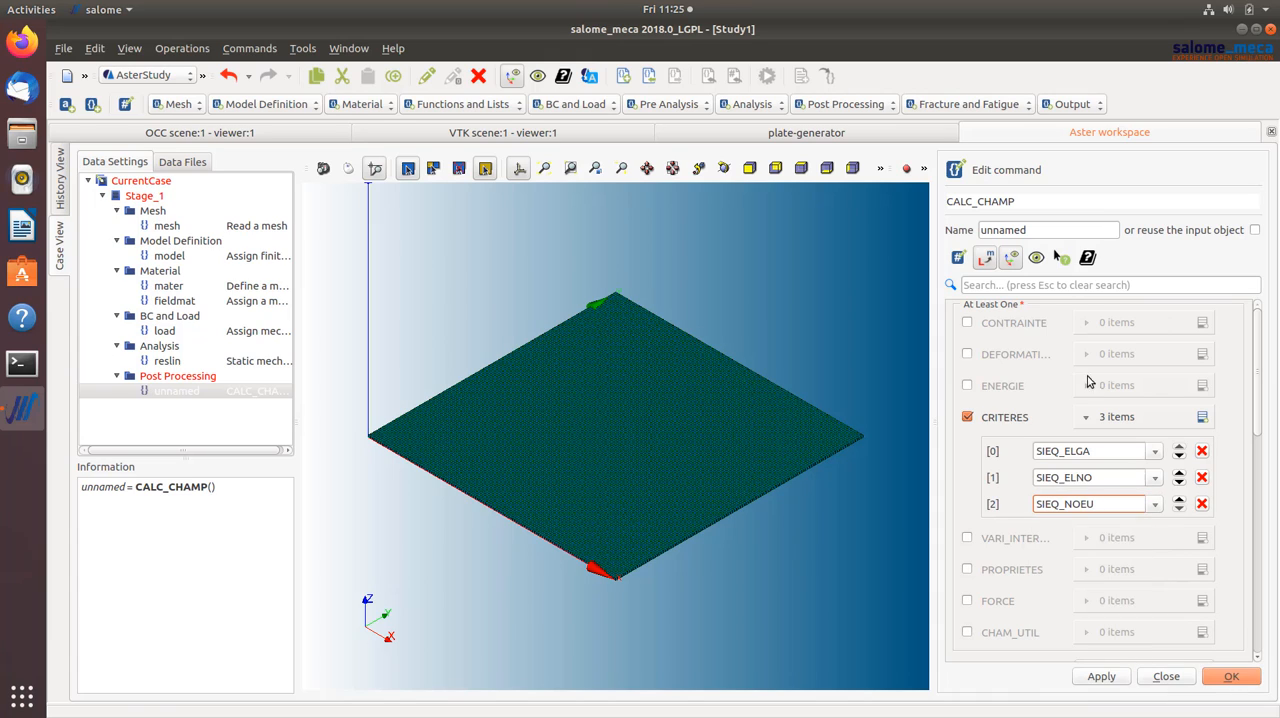
- Make CALC_CHAMP reuse the input object reslin instead of creating a separately named result, and save the command
{"action": "left_click", "coordinate": [1046, 228]}
{"action": "left_click_drag", "start_coordinate": [970, 230], "coordinate": [1024, 230]}
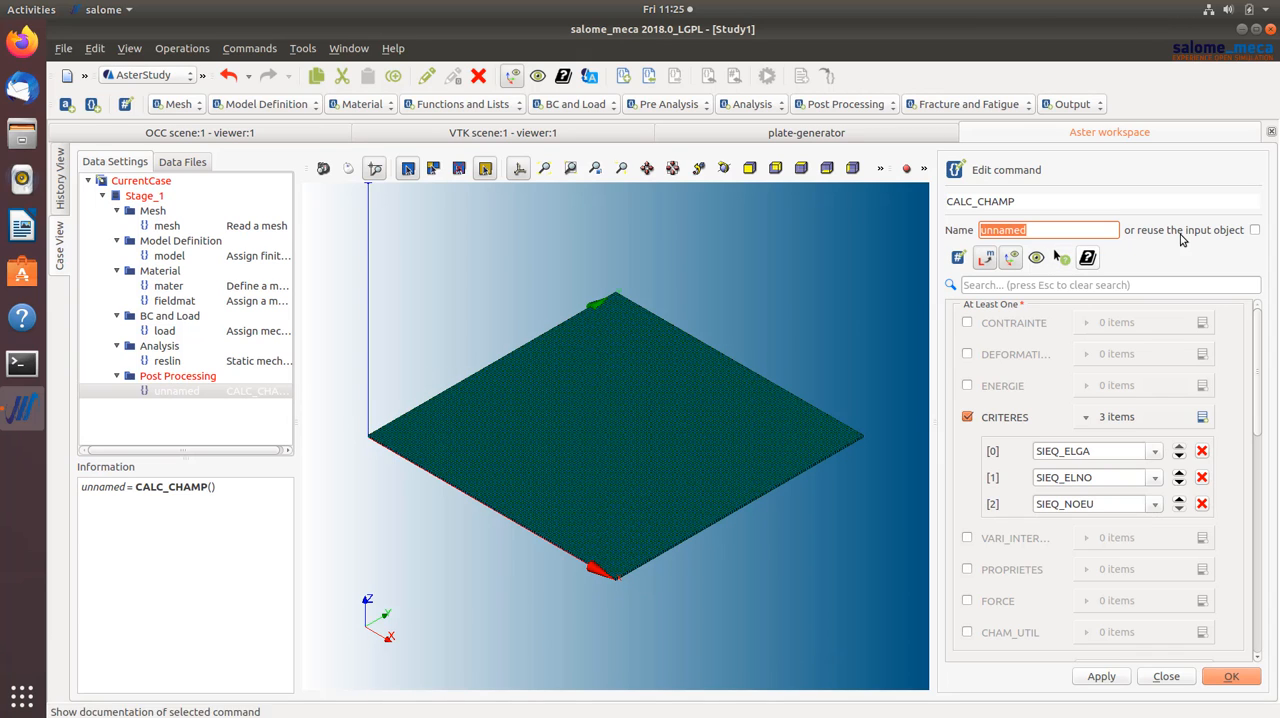
{"action": "left_click", "coordinate": [1254, 230]}
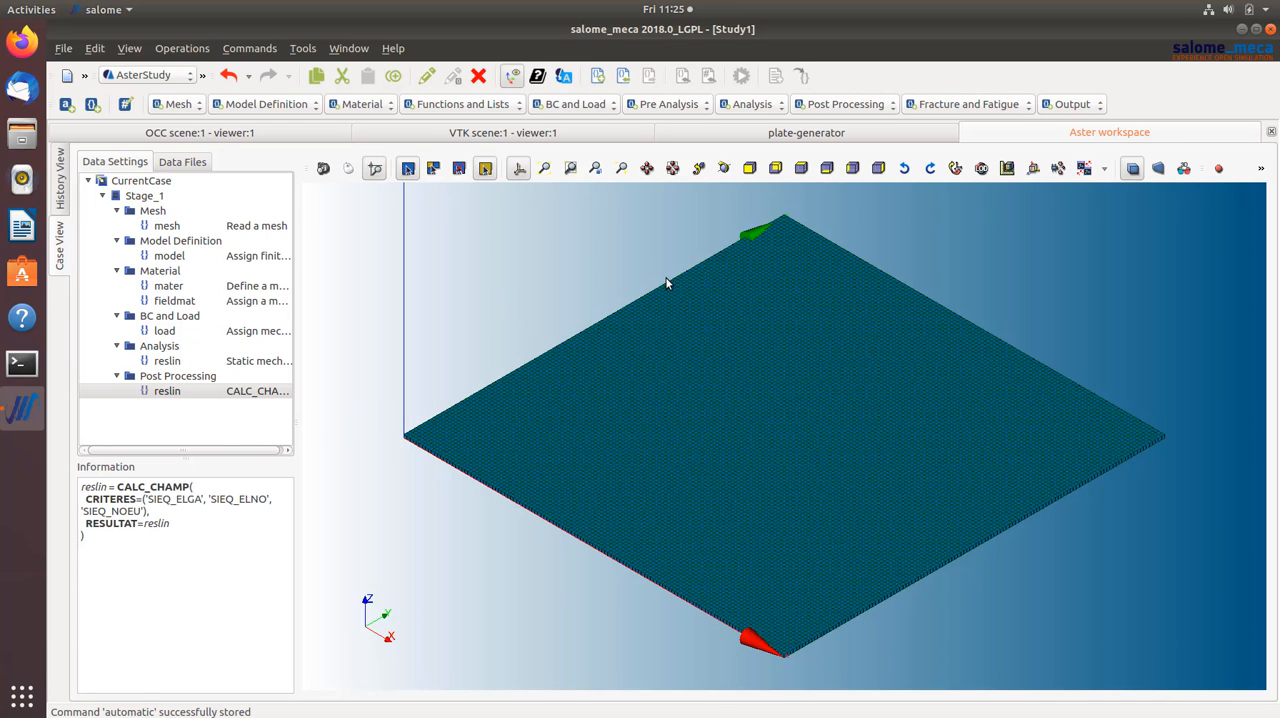
- Add a Set output results command and set its result file to plate-res.rmed in the yacs-example folder
{"action": "left_click", "coordinate": [1079, 108]}
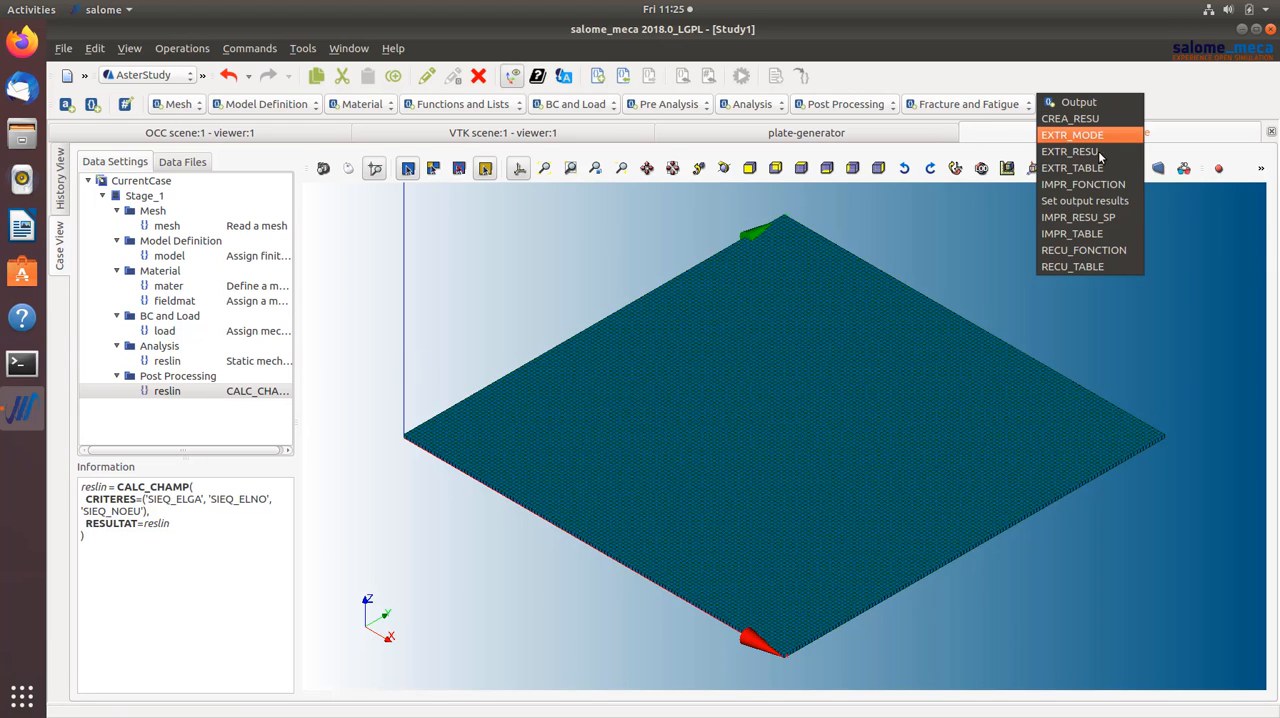
{"action": "left_click", "coordinate": [1088, 204]}
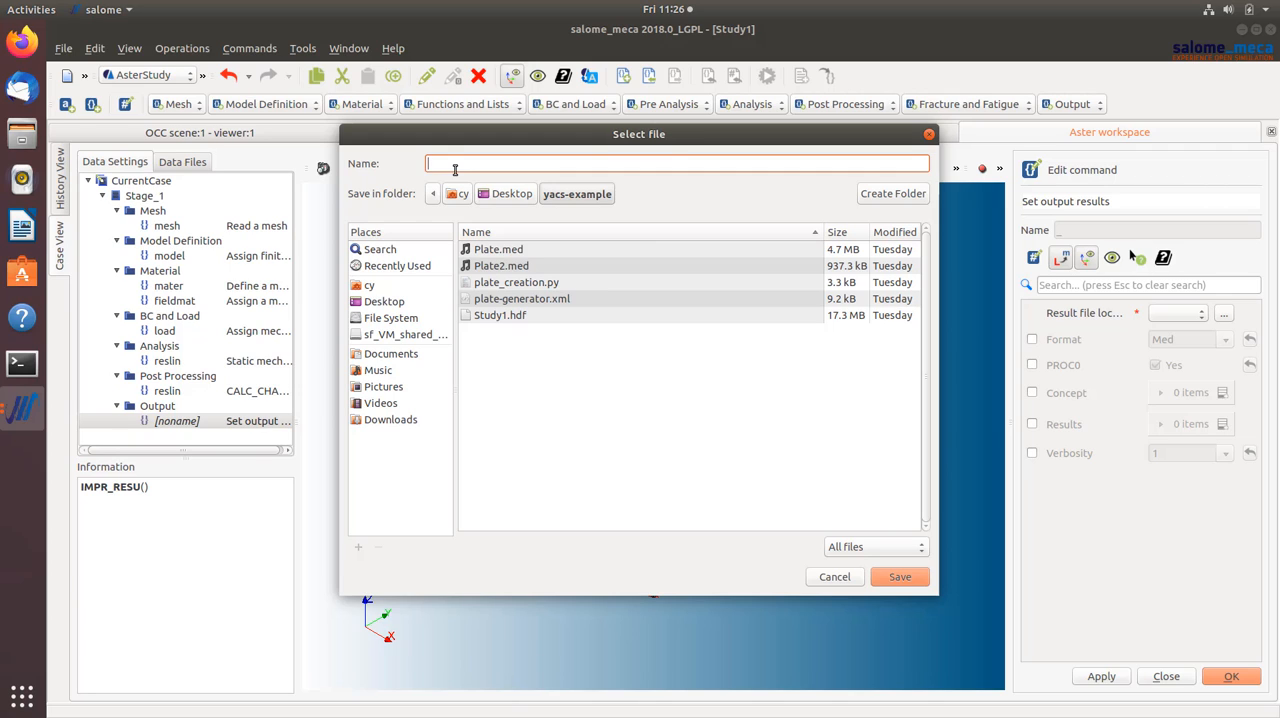
{"action": "type", "text": "te-"}
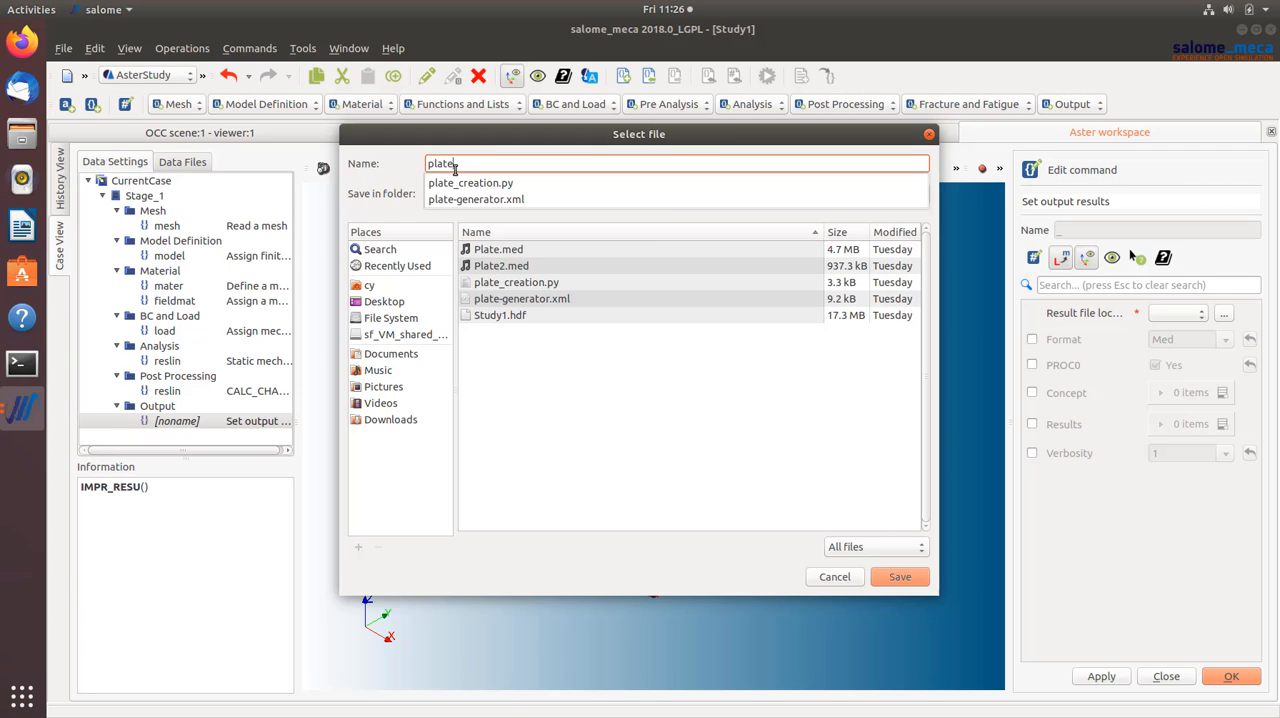
{"action": "type", "text": "res.rmed"}
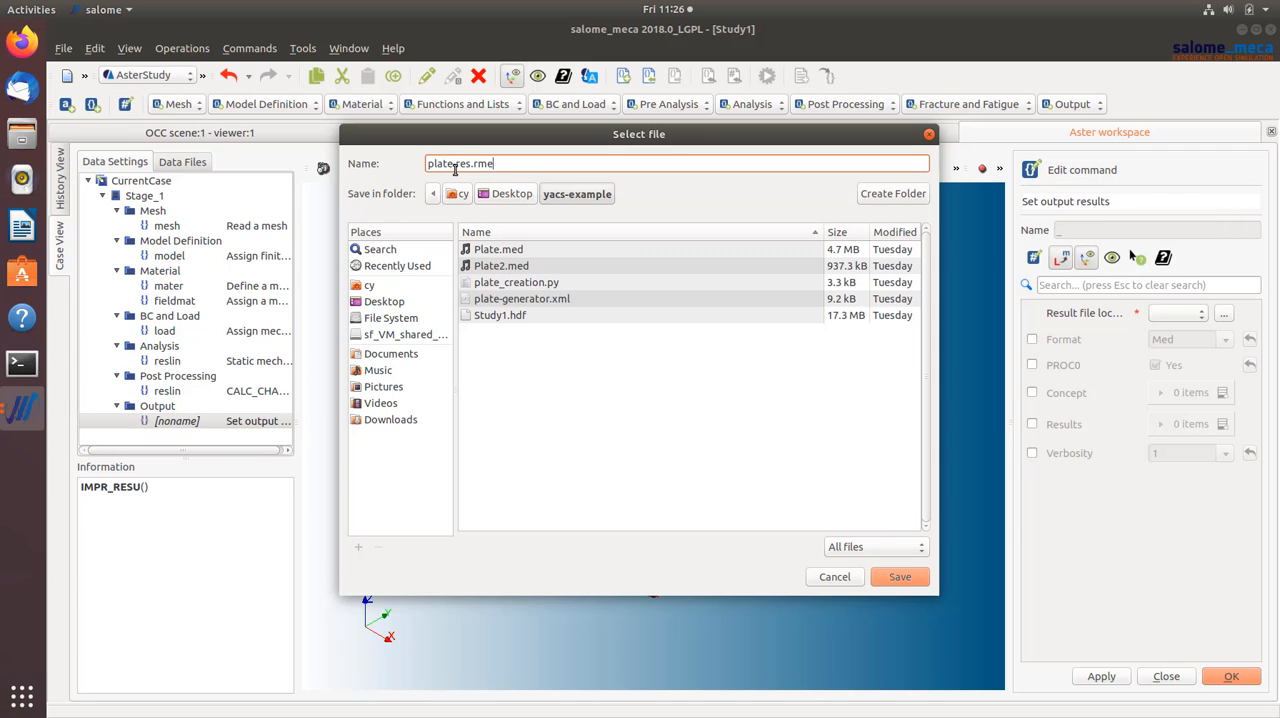
{"action": "left_click", "coordinate": [898, 576]}
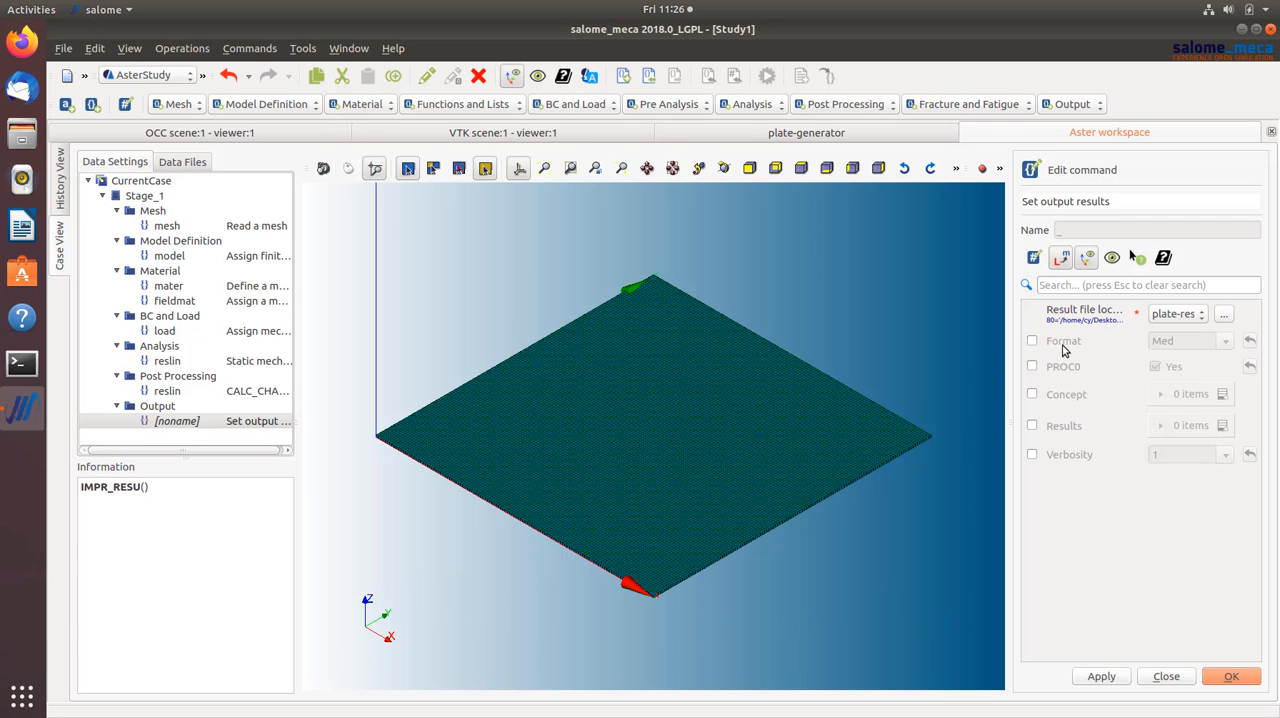
- Enable the Med format, add a Results item exporting the reslin result, and save the output command
{"action": "left_click", "coordinate": [1033, 341]}
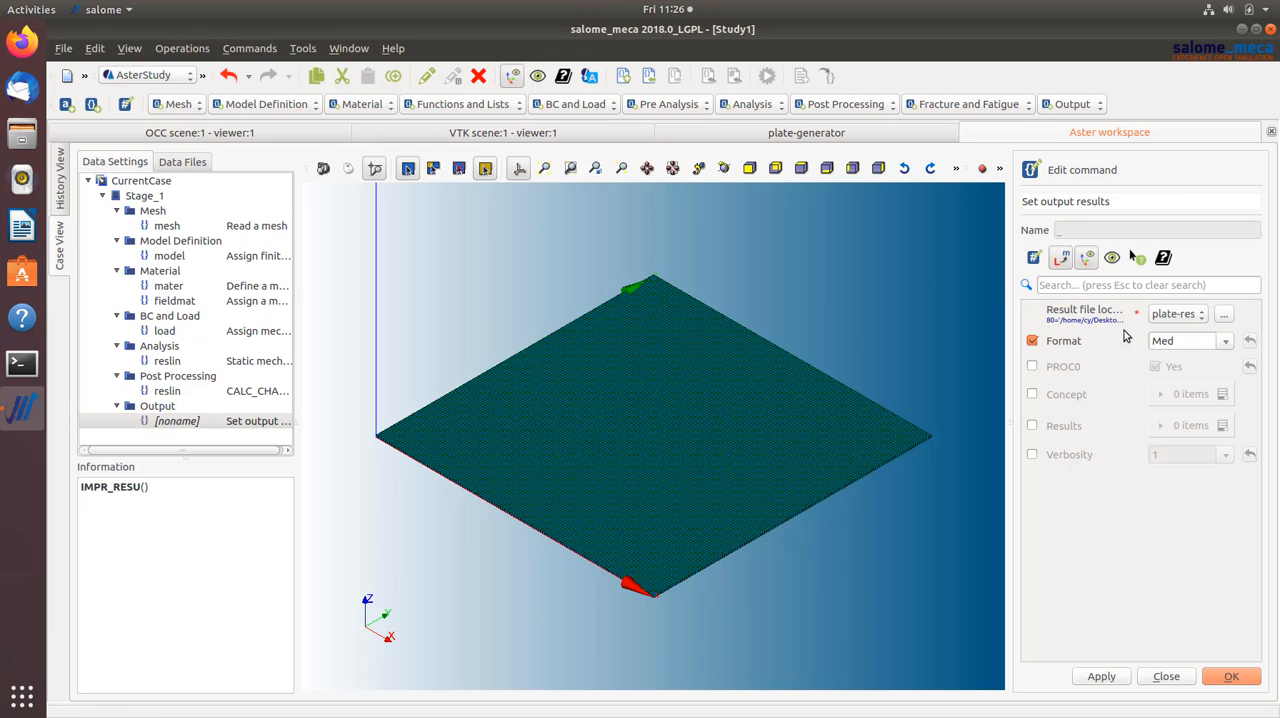
{"action": "left_click", "coordinate": [1033, 426]}
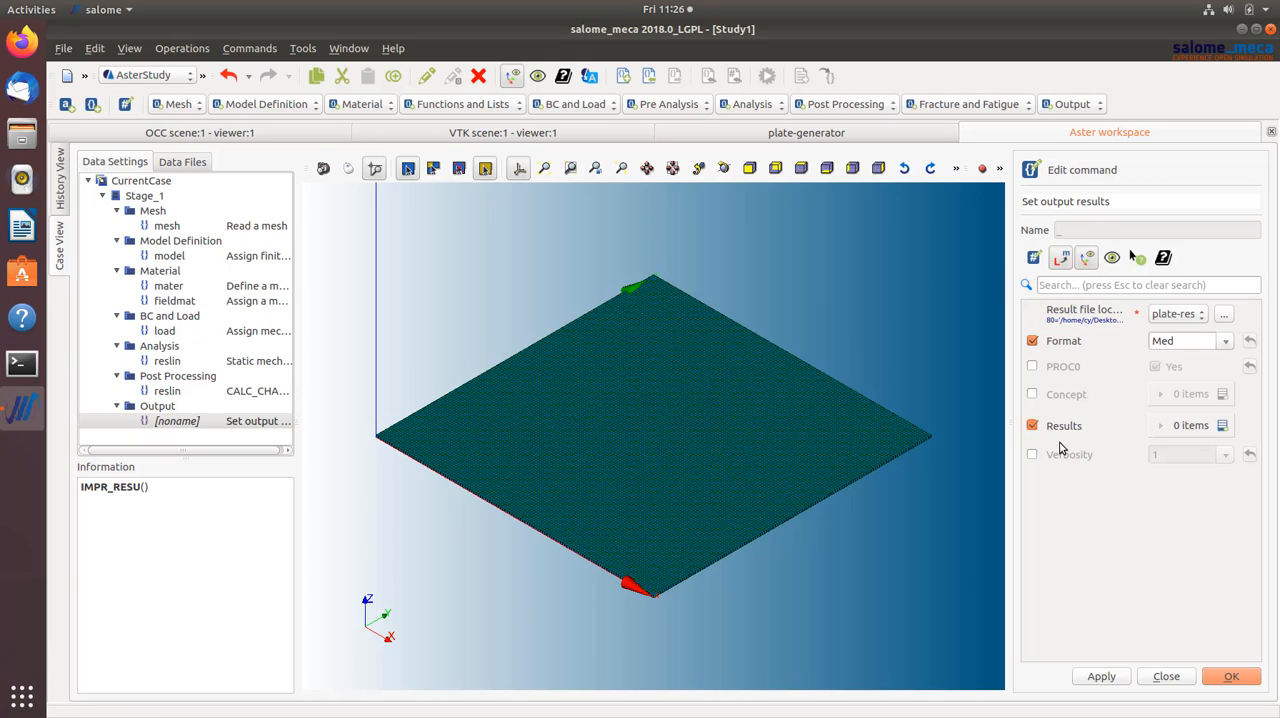
{"action": "left_click", "coordinate": [1222, 426]}
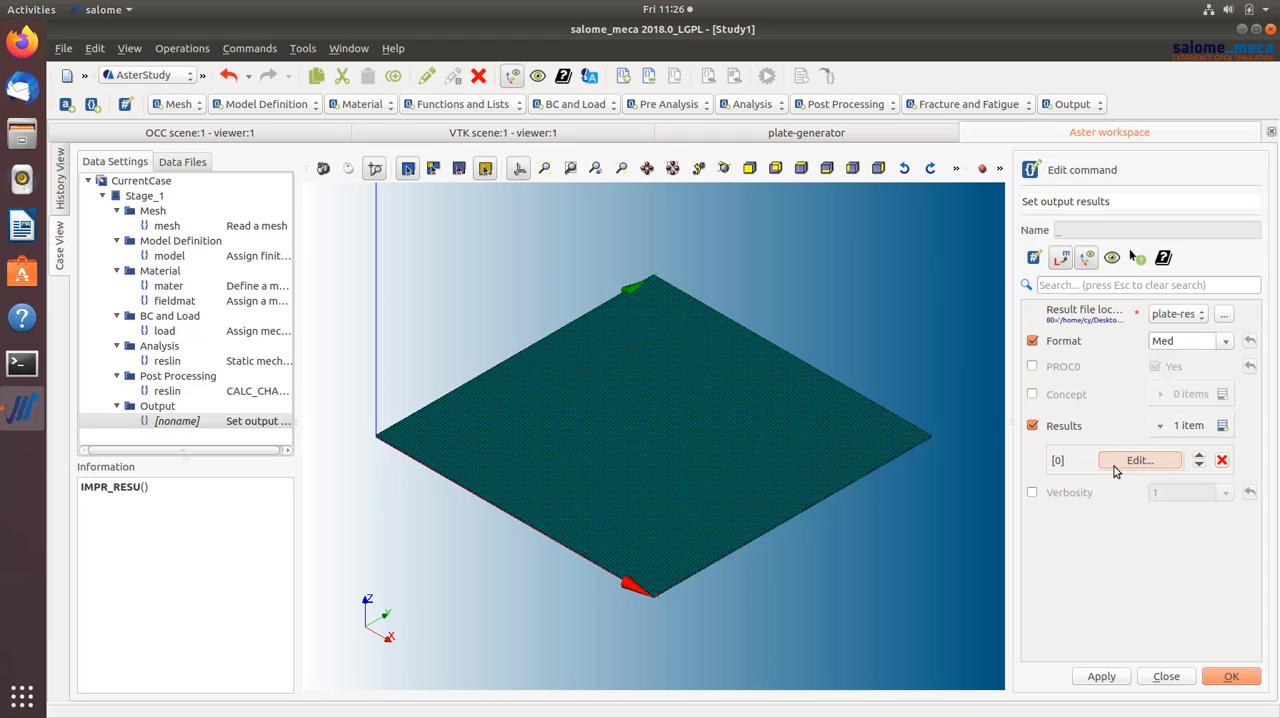
{"action": "left_click", "coordinate": [1108, 460]}
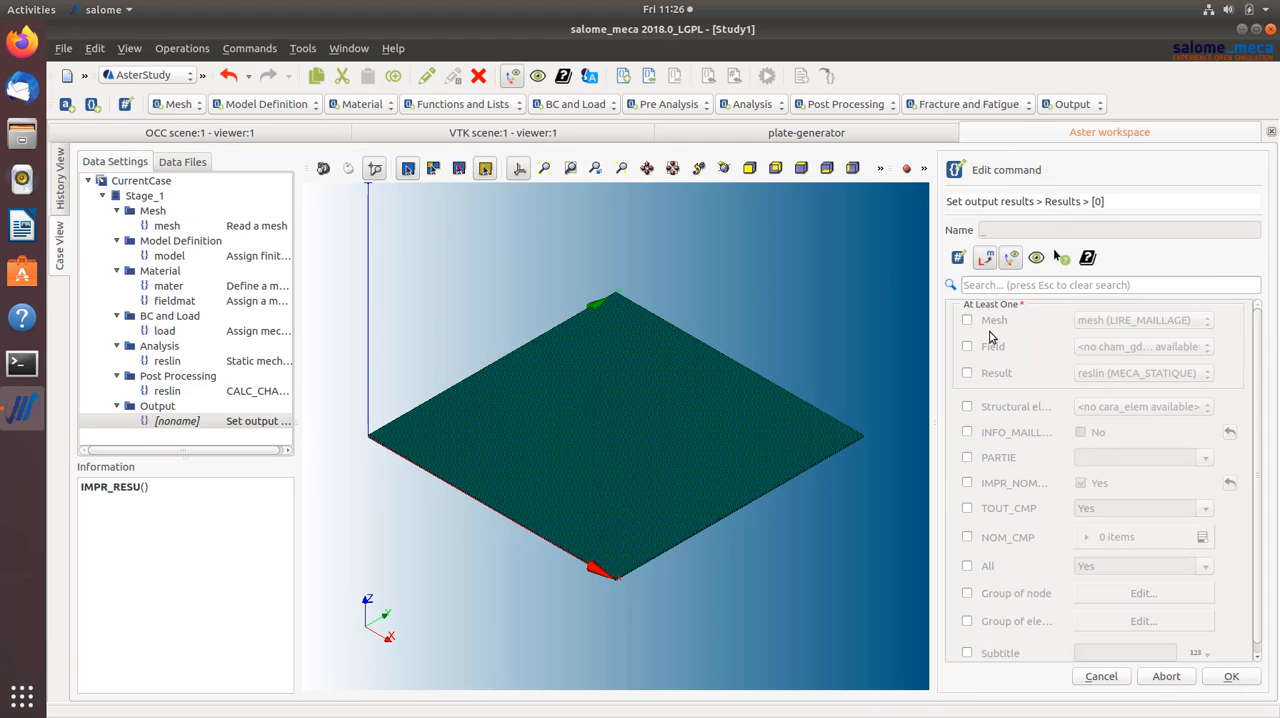
{"action": "left_click", "coordinate": [967, 375]}
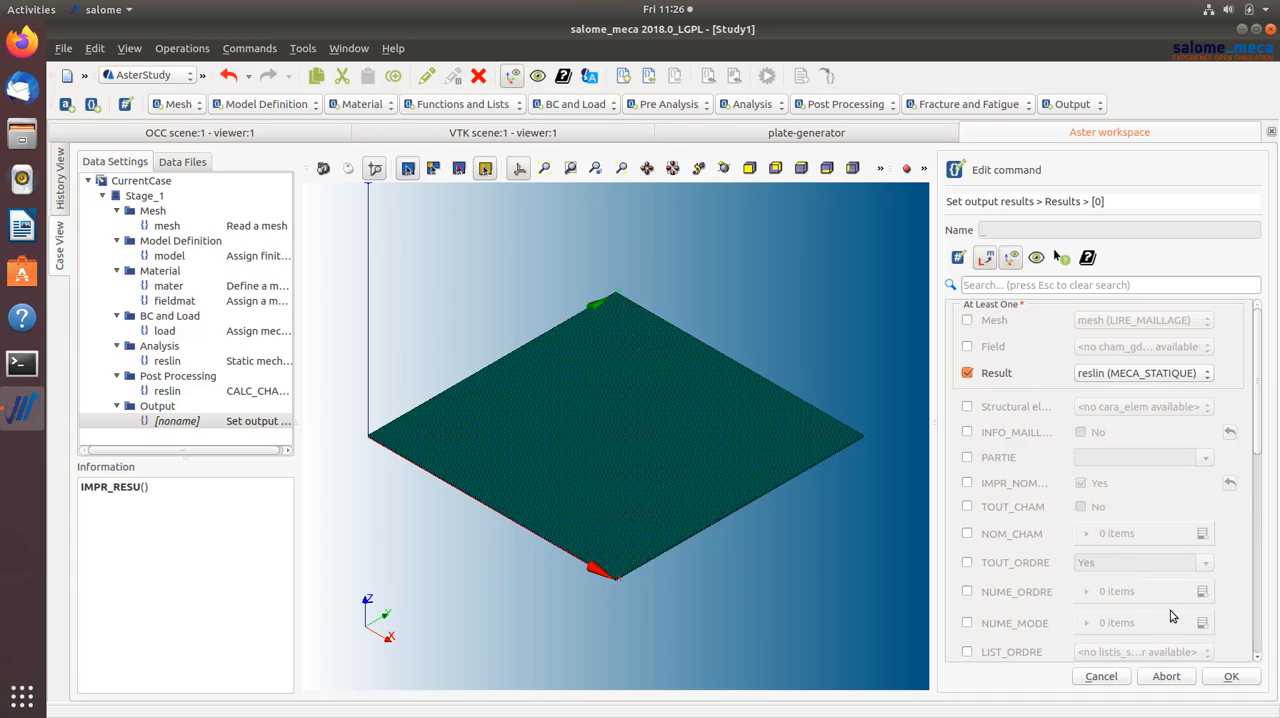
{"action": "left_click", "coordinate": [1229, 679]}
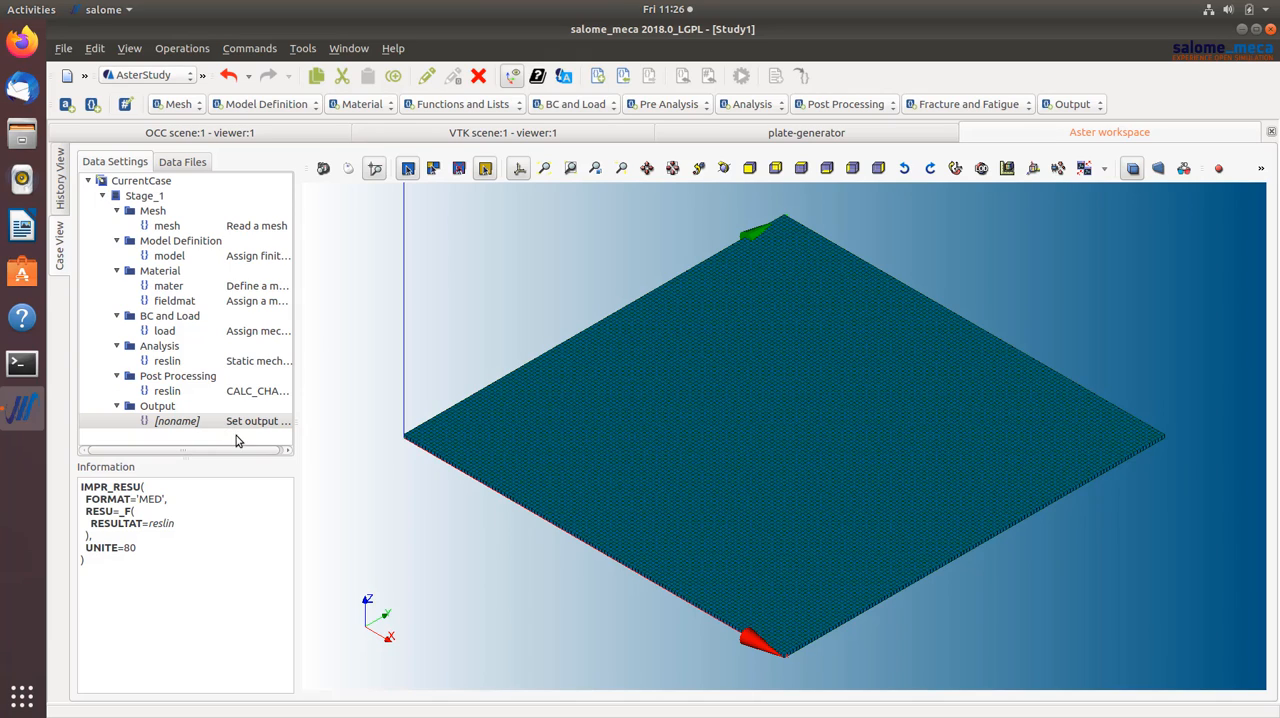
- Add a second Set output results command and choose plate-res.txt in the yacs-example folder as its result file
{"action": "left_click", "coordinate": [1074, 105]}
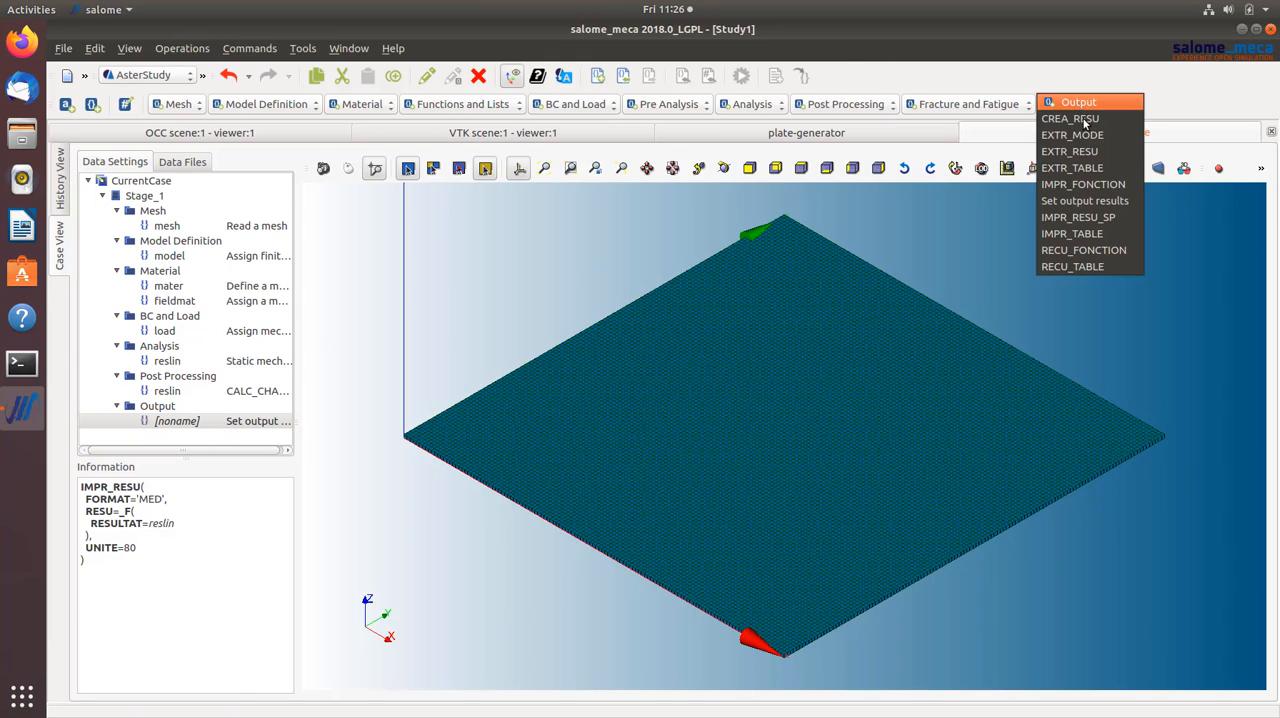
{"action": "left_click", "coordinate": [1108, 202]}
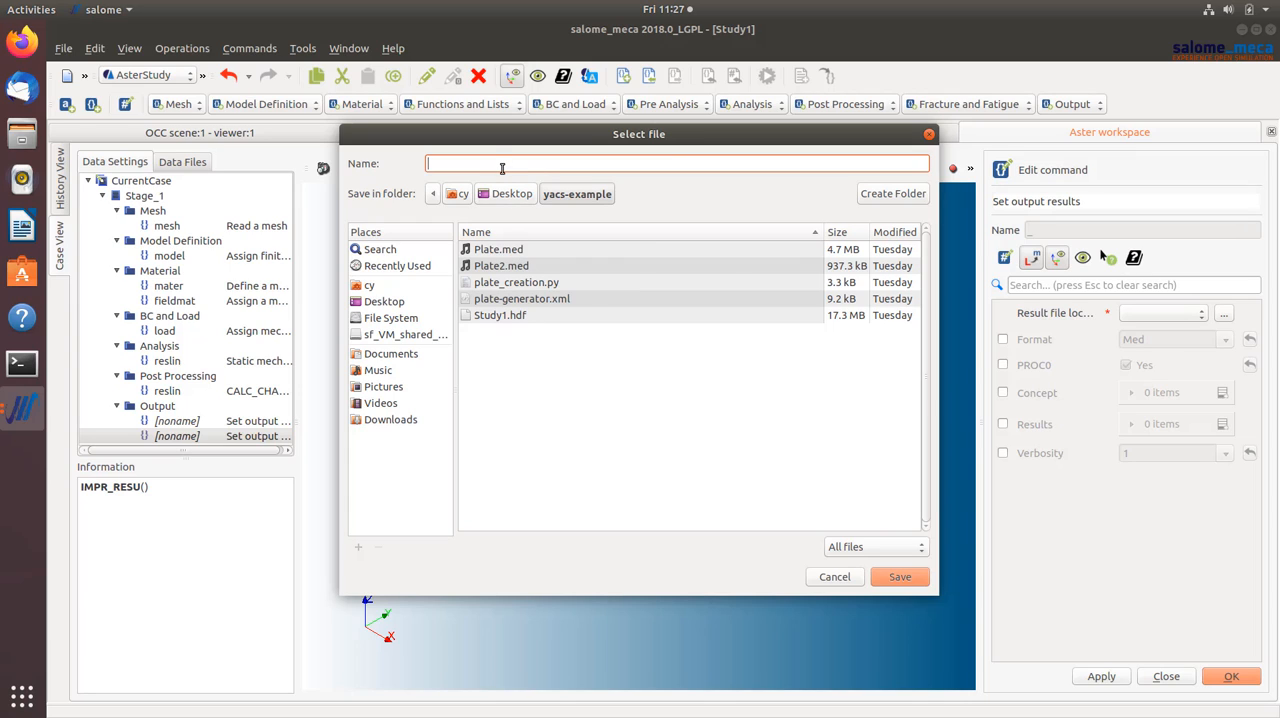
{"action": "type", "text": "t"}
{"action": "type", "text": "plat"}
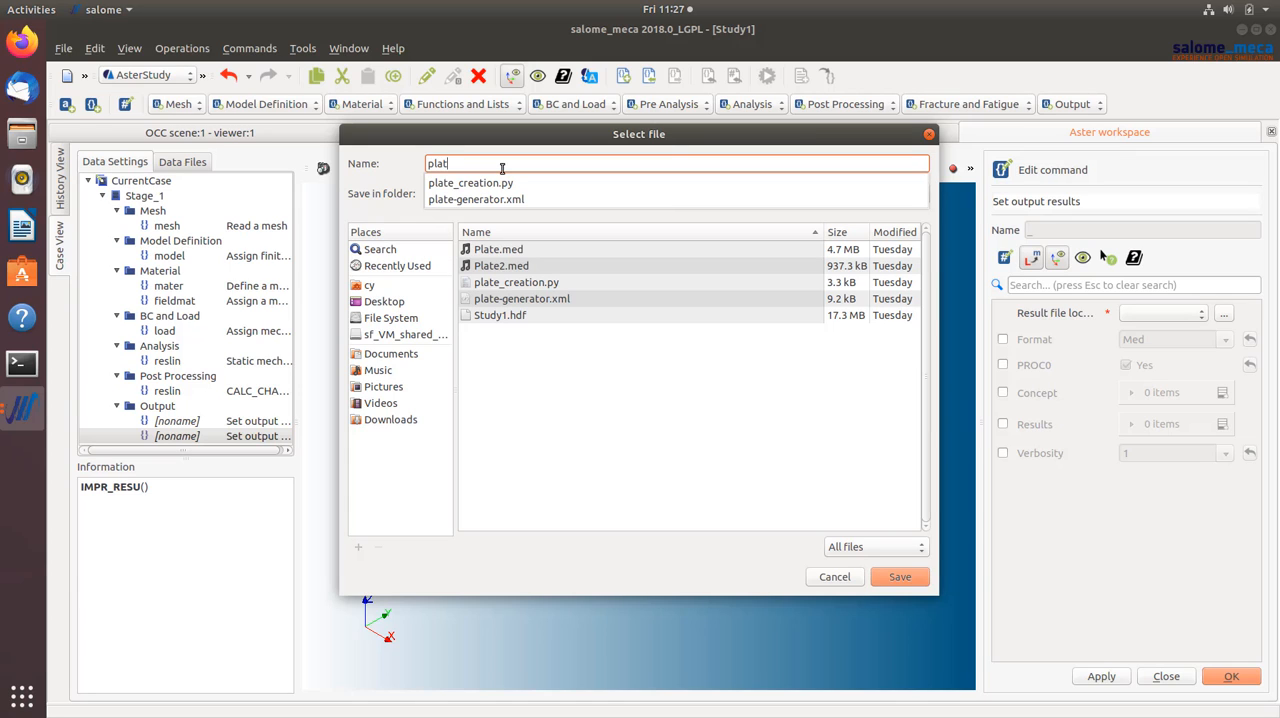
{"action": "type", "text": "e-res"}
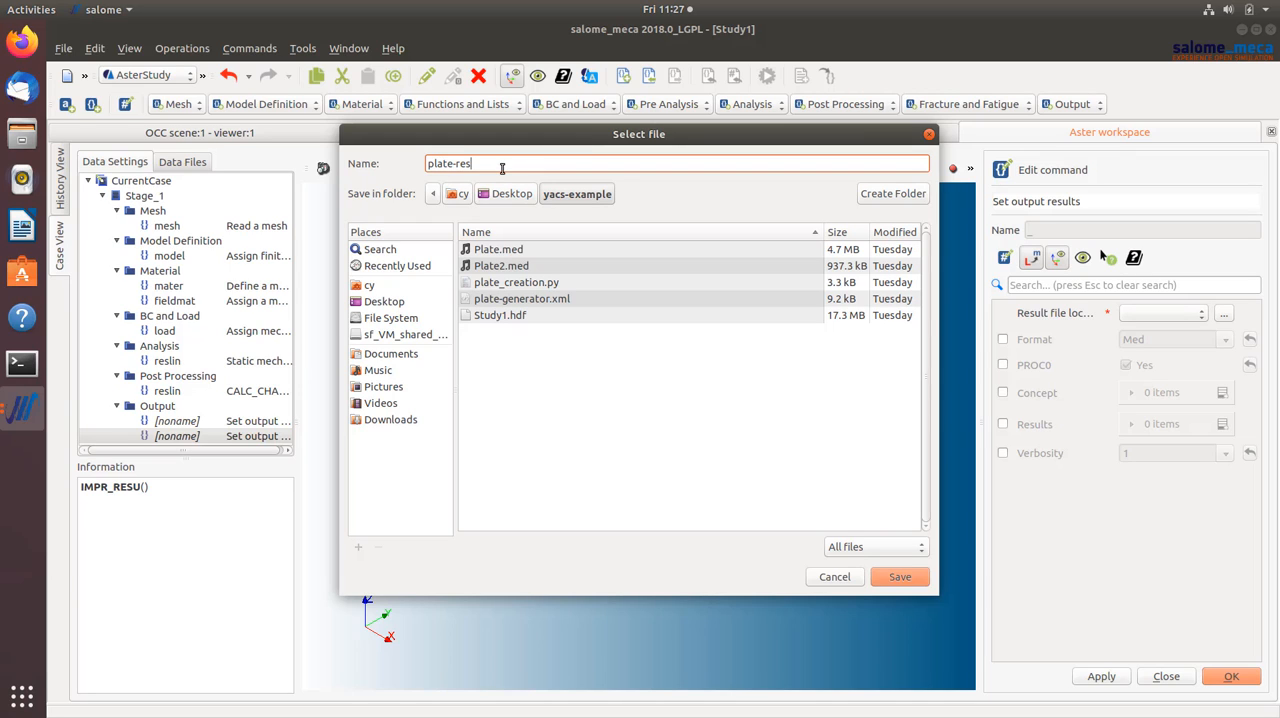
{"action": "type", "text": ".txt"}
{"action": "left_click", "coordinate": [886, 577]}
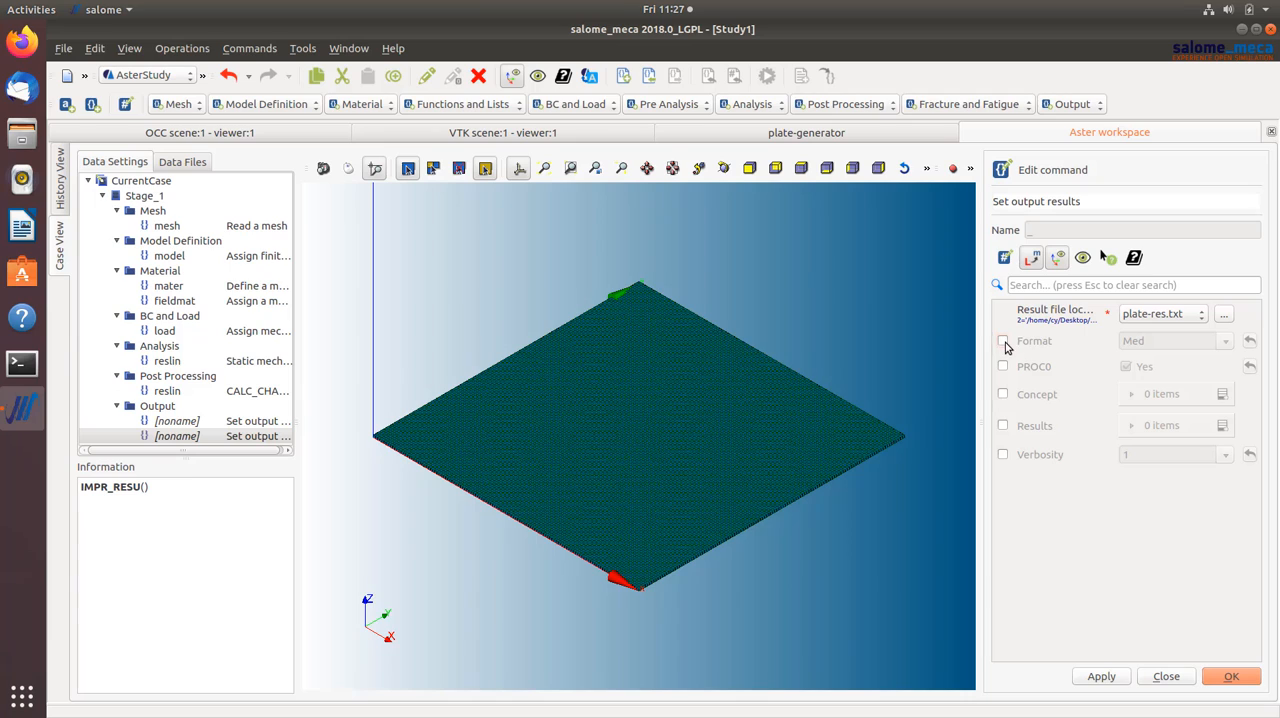
- Set the second output command's format to Result and assign plate-res.txt as the result file again
{"action": "left_click", "coordinate": [1003, 341]}
{"action": "left_click", "coordinate": [1225, 341]}
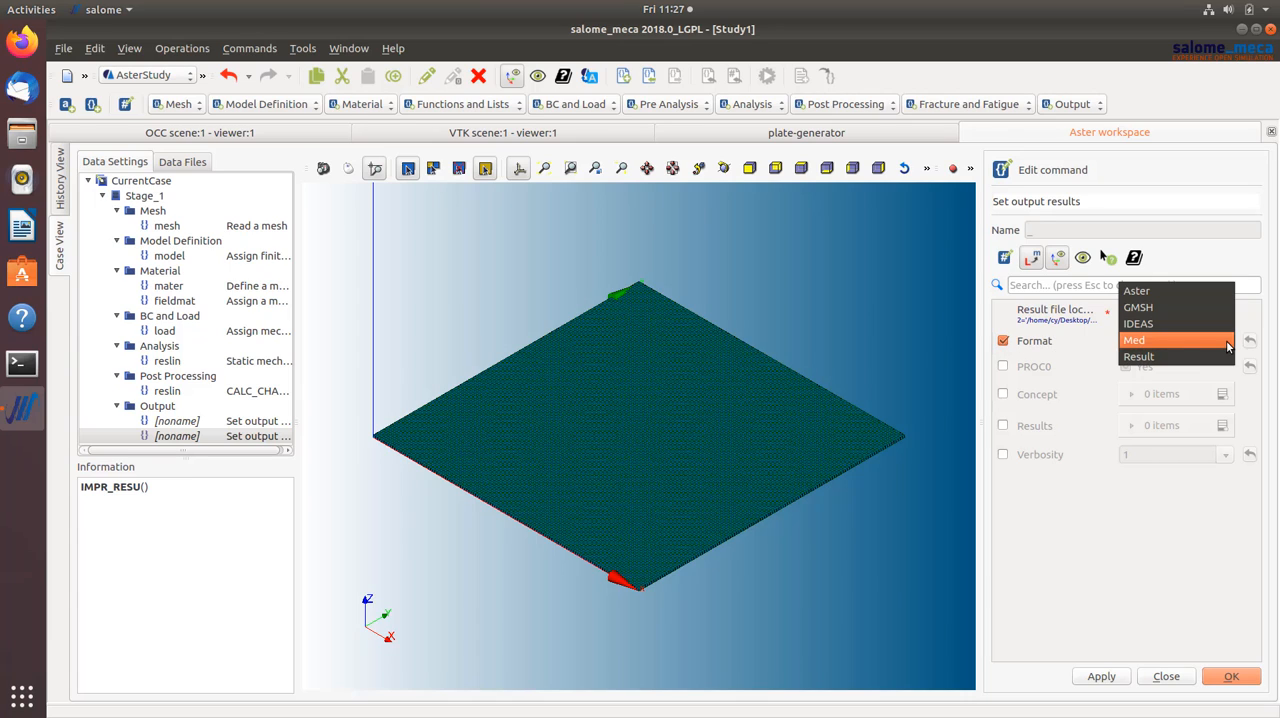
{"action": "left_click", "coordinate": [1153, 358]}
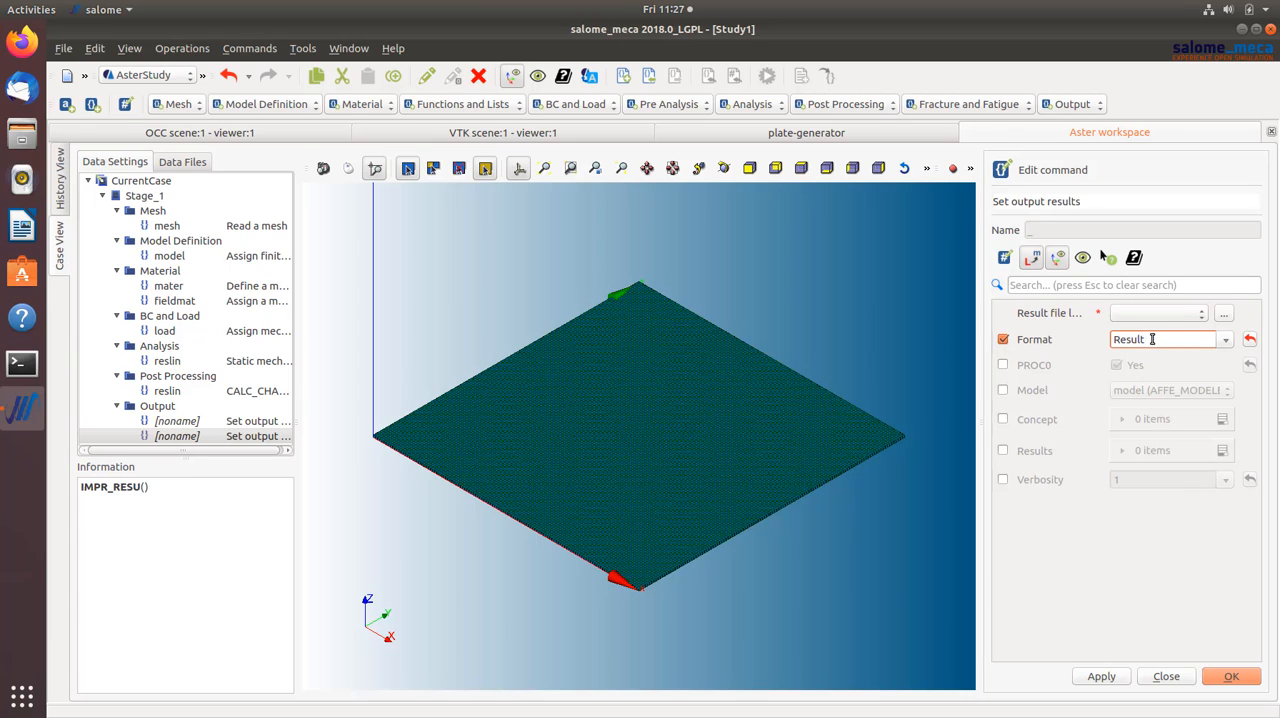
{"action": "left_click", "coordinate": [1223, 314]}
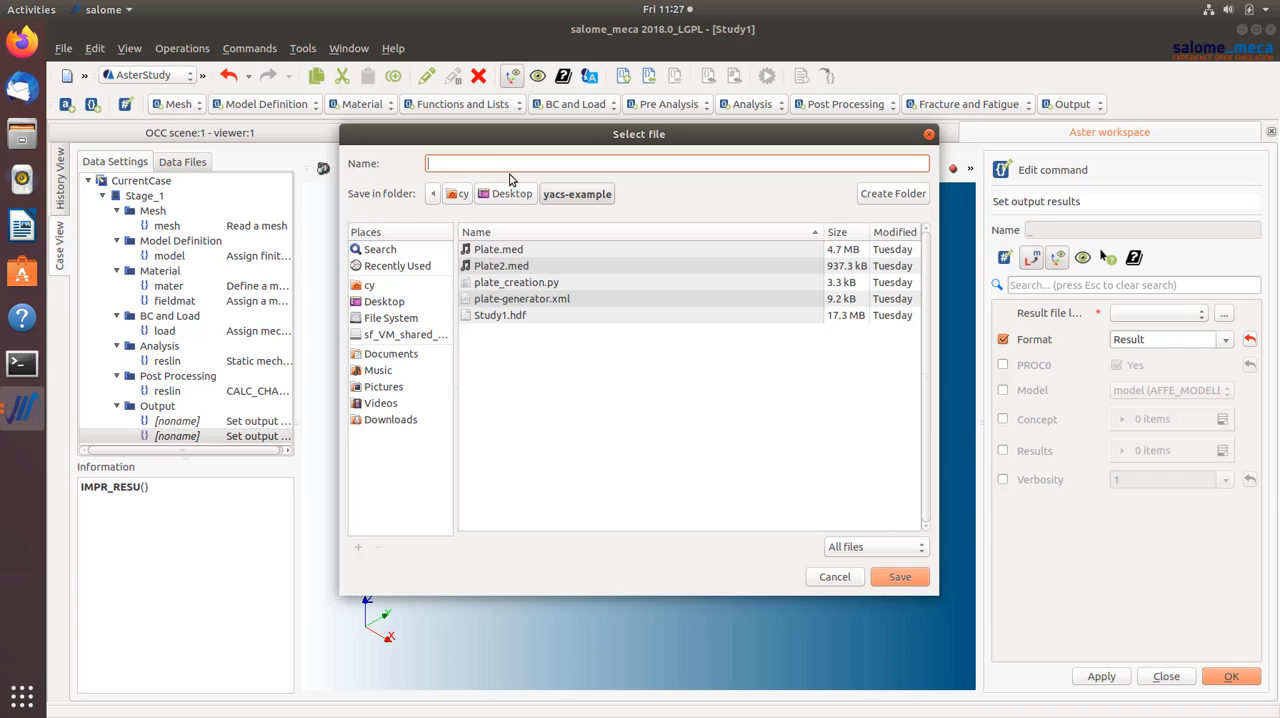
{"action": "type", "text": "plate"}
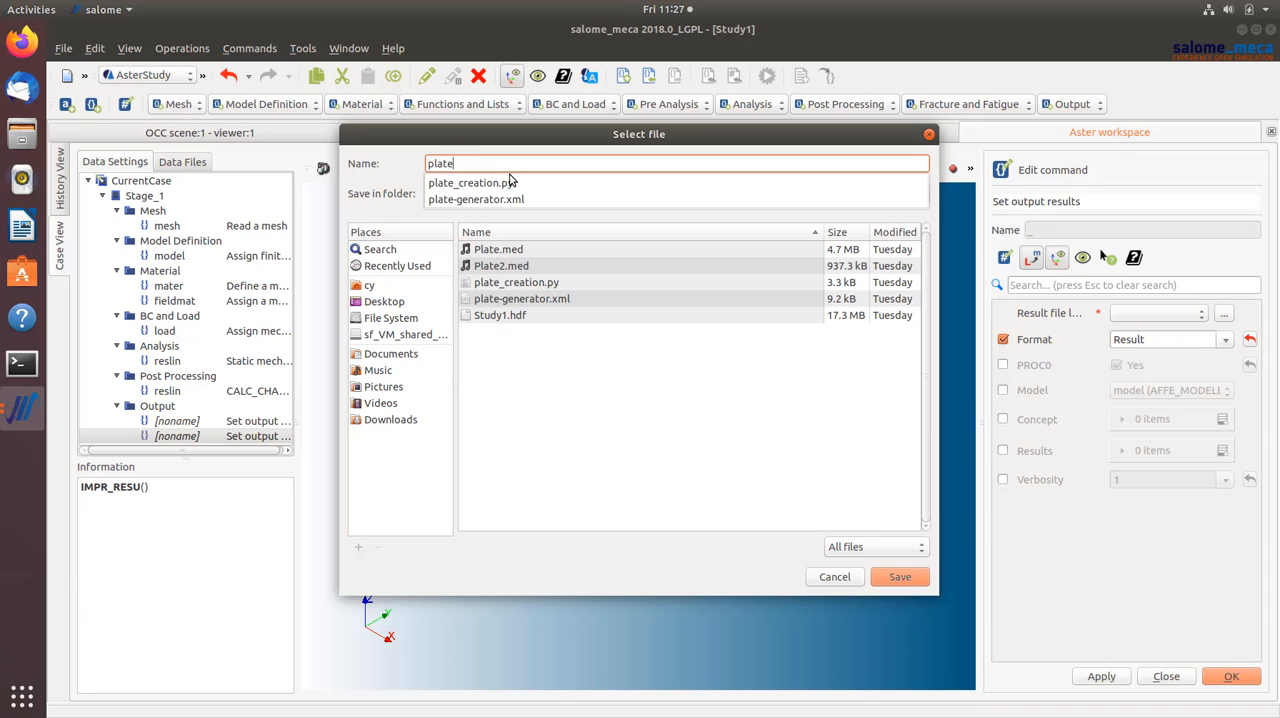
{"action": "type", "text": ".r-res.txt"}
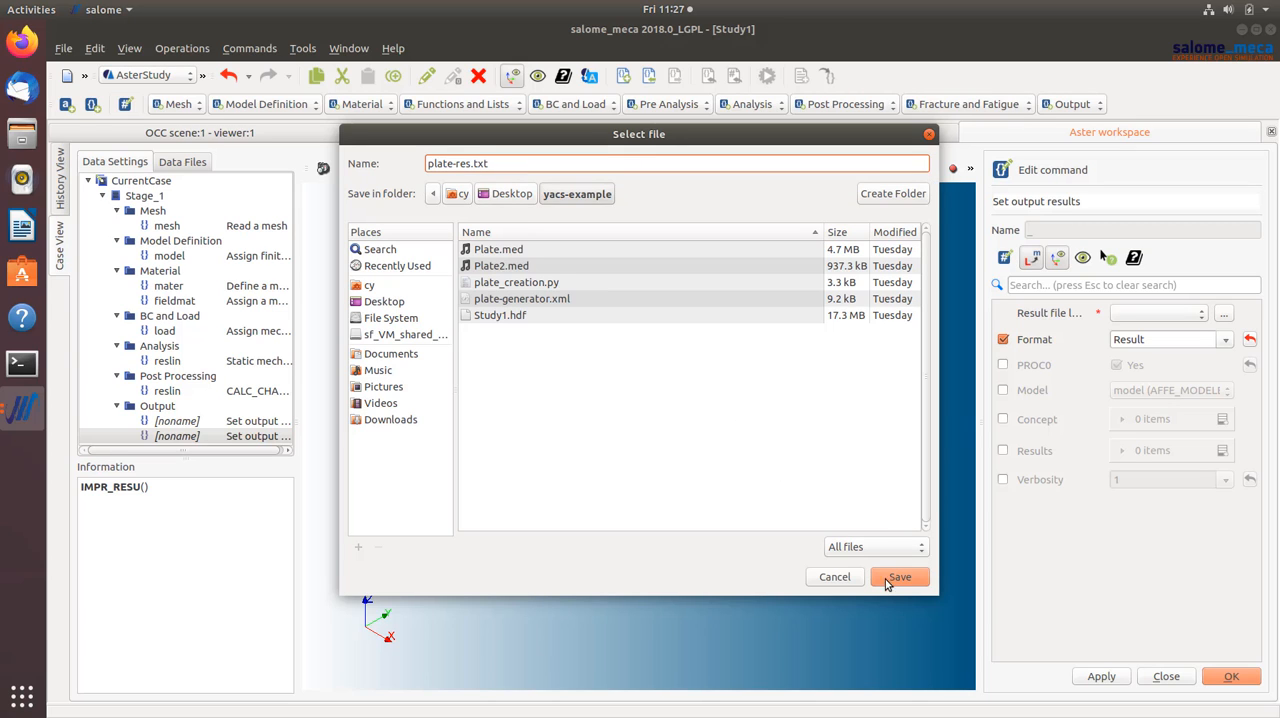
{"action": "left_click", "coordinate": [895, 584]}
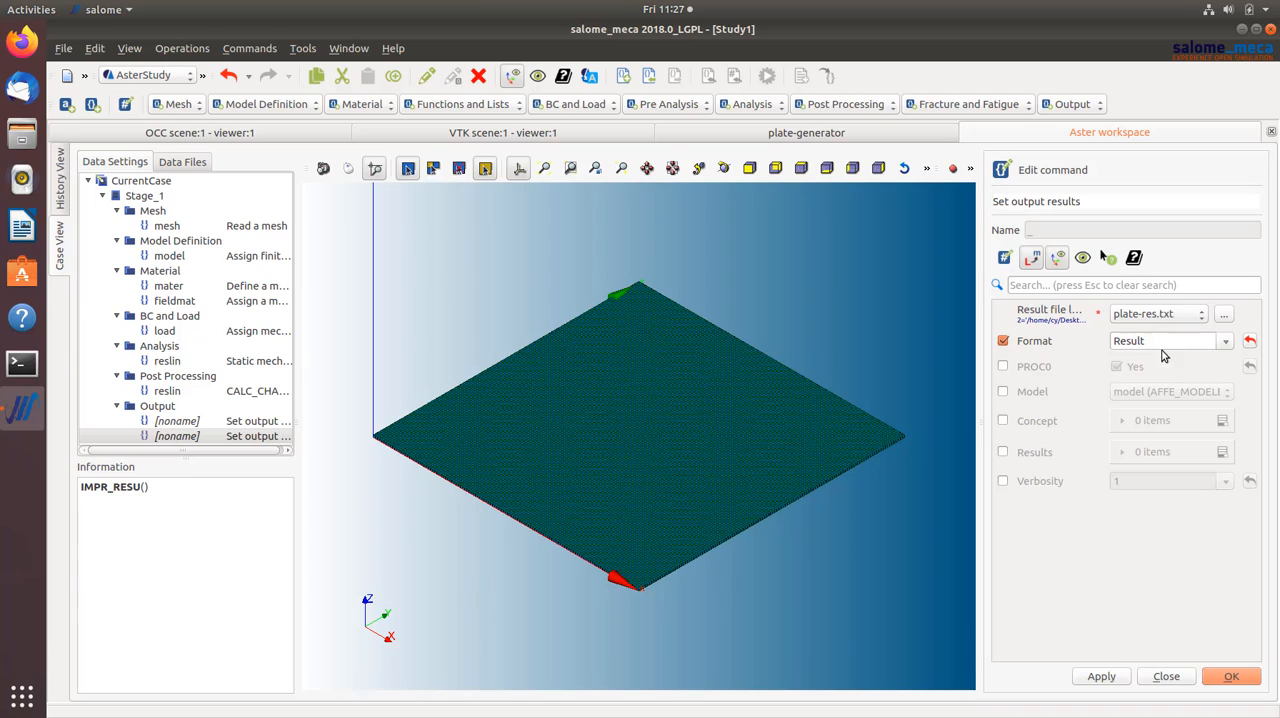
- Add a Results item to the second output command and select reslin as its result
{"action": "left_click", "coordinate": [1004, 453]}
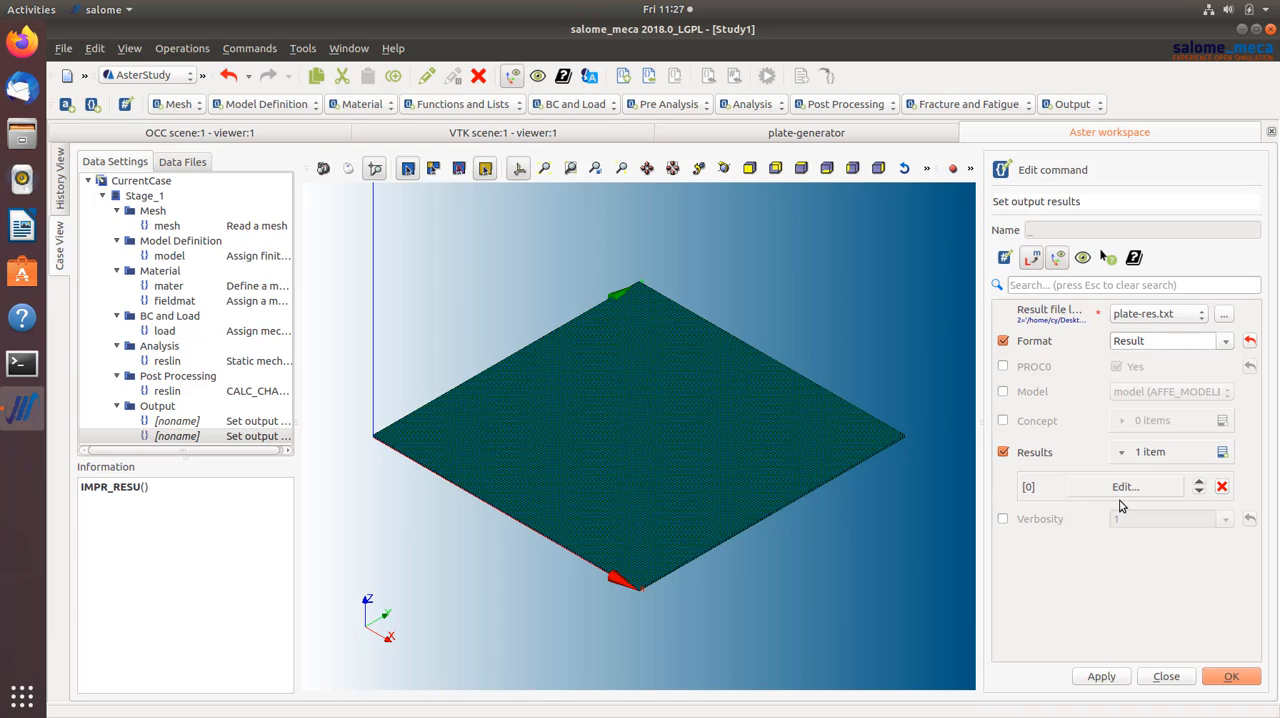
{"action": "left_click", "coordinate": [1122, 487]}
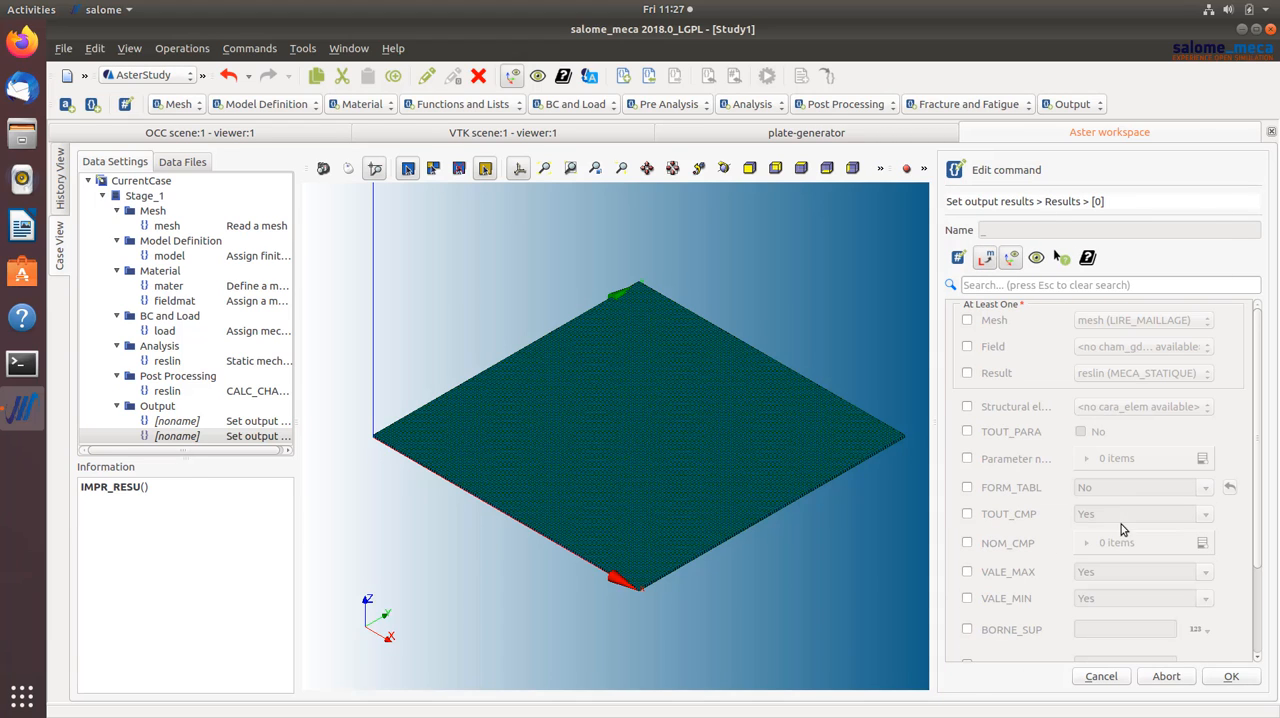
{"action": "left_click", "coordinate": [967, 373]}
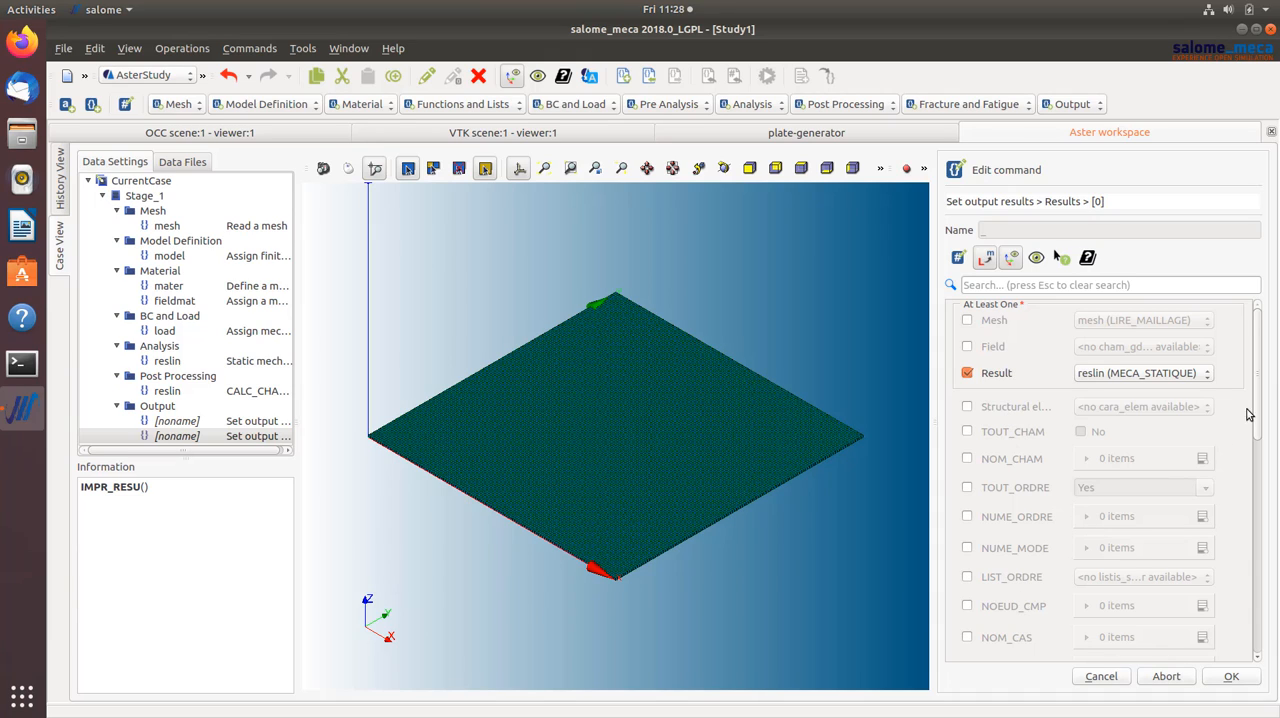
{"action": "left_click_drag", "start_coordinate": [1260, 418], "coordinate": [1263, 438]}
{"action": "scroll", "coordinate": [1263, 438], "scroll_direction": "up", "scroll_amount": 2}
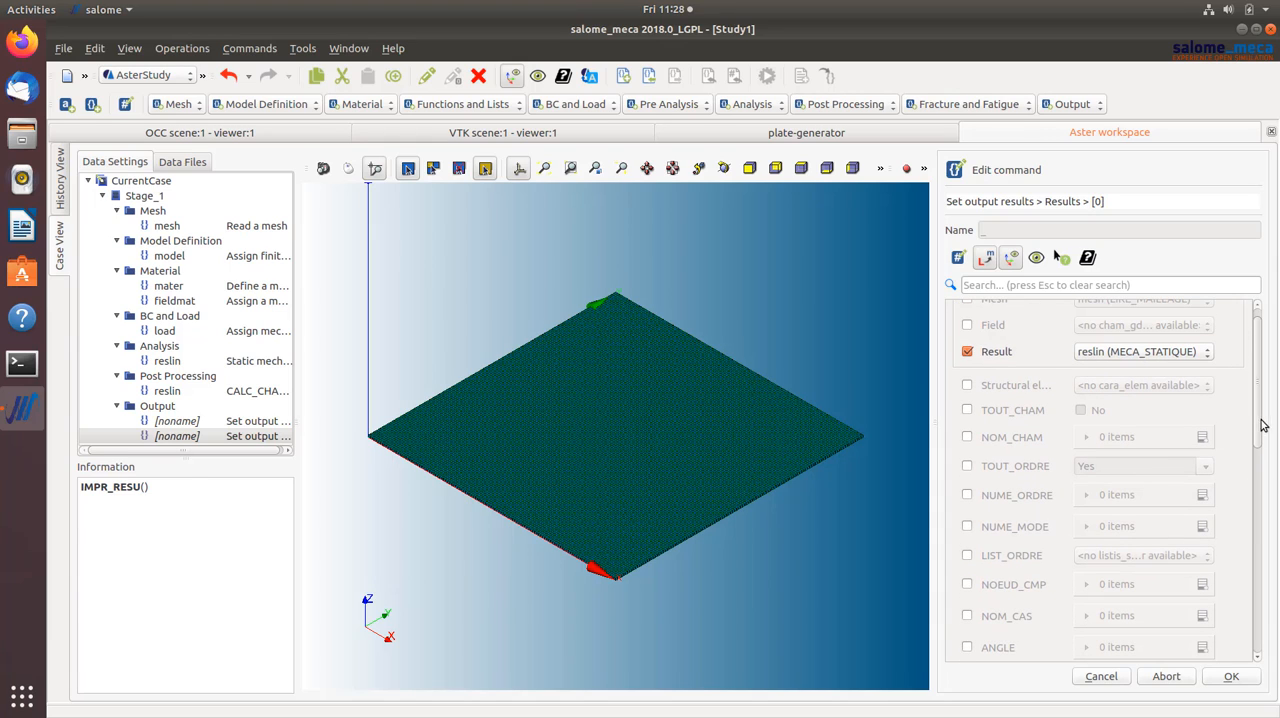
- Limit the exported fields of the Results item by adding a NOM_CHAM entry set to DEPL
{"action": "left_click", "coordinate": [967, 438]}
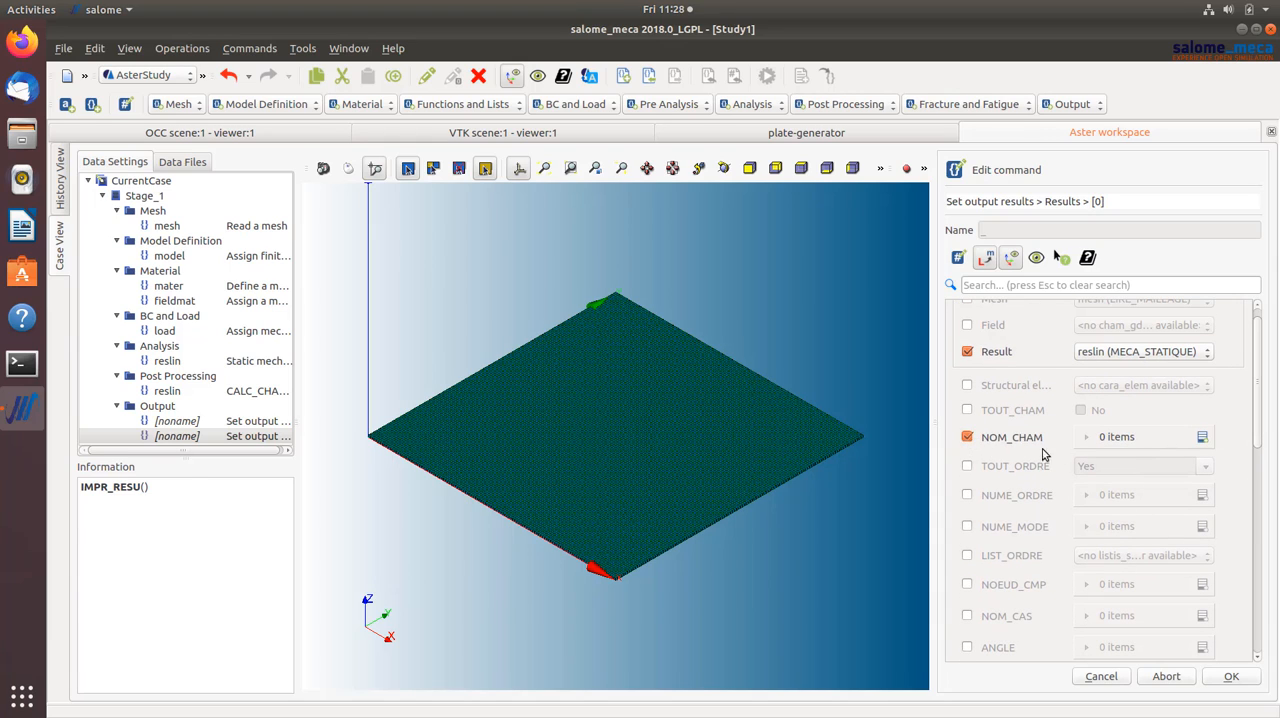
{"action": "left_click", "coordinate": [1200, 440]}
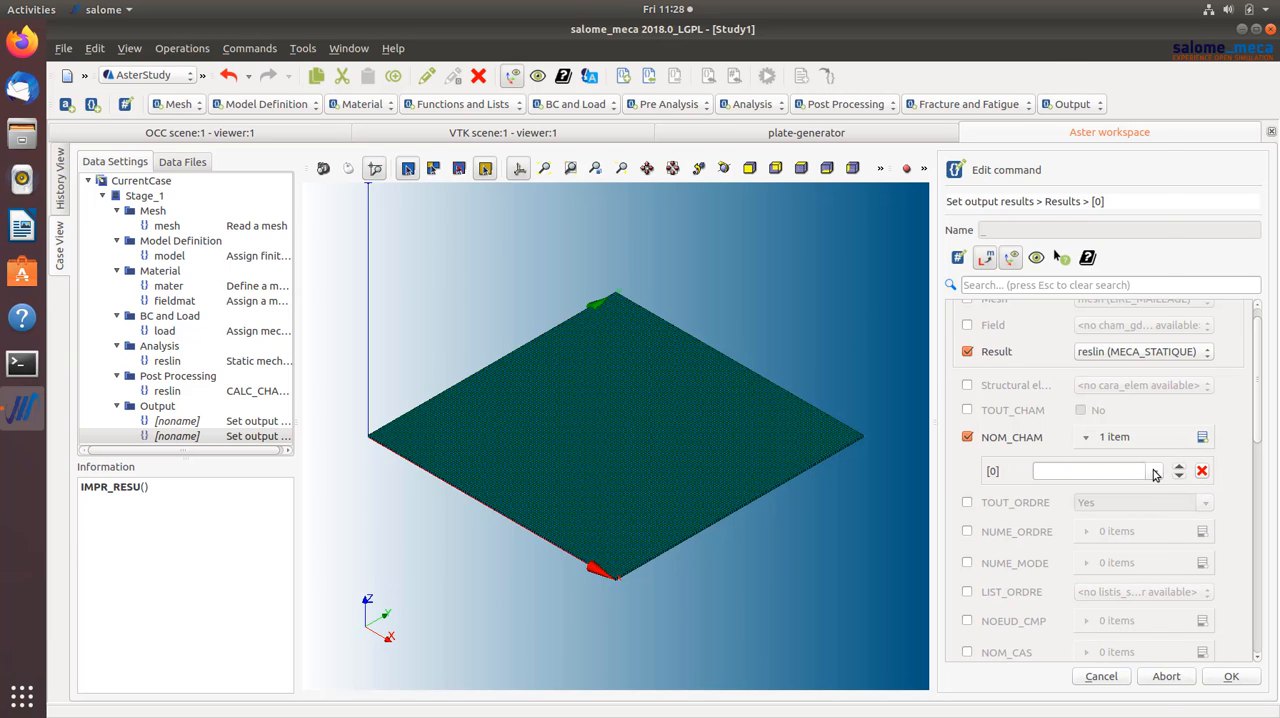
{"action": "left_click", "coordinate": [1157, 473]}
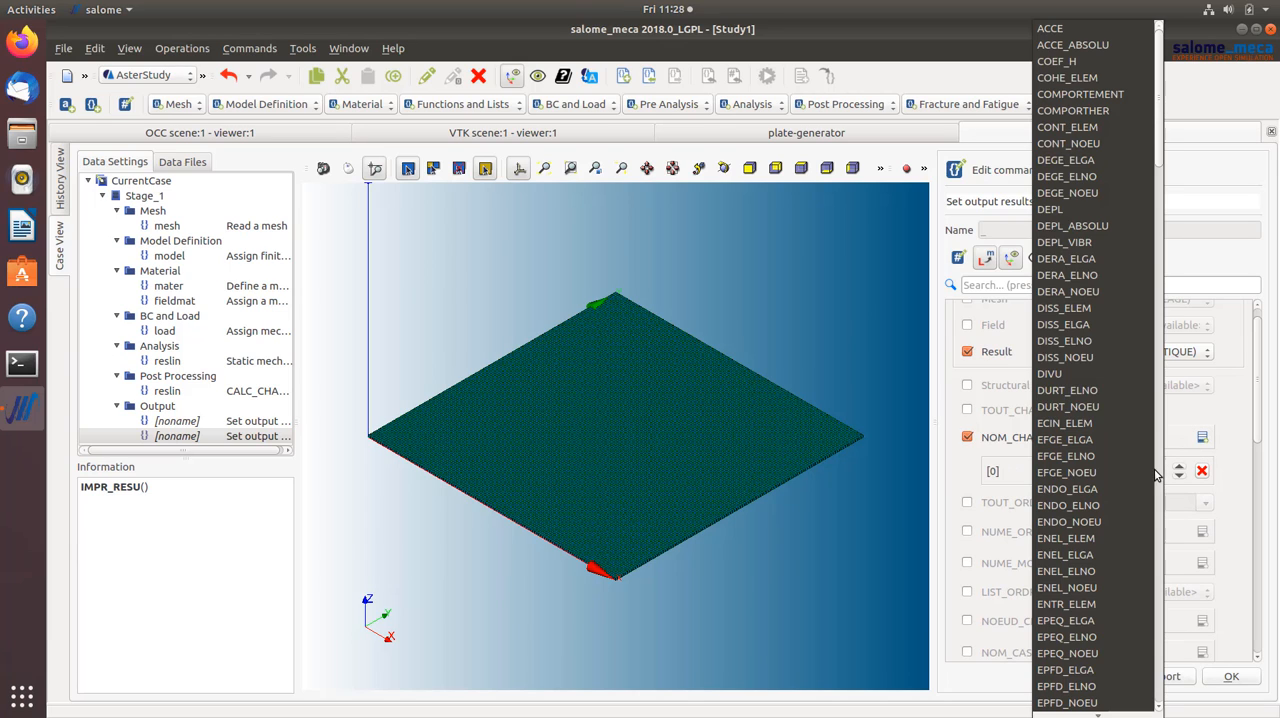
{"action": "left_click", "coordinate": [1076, 210]}
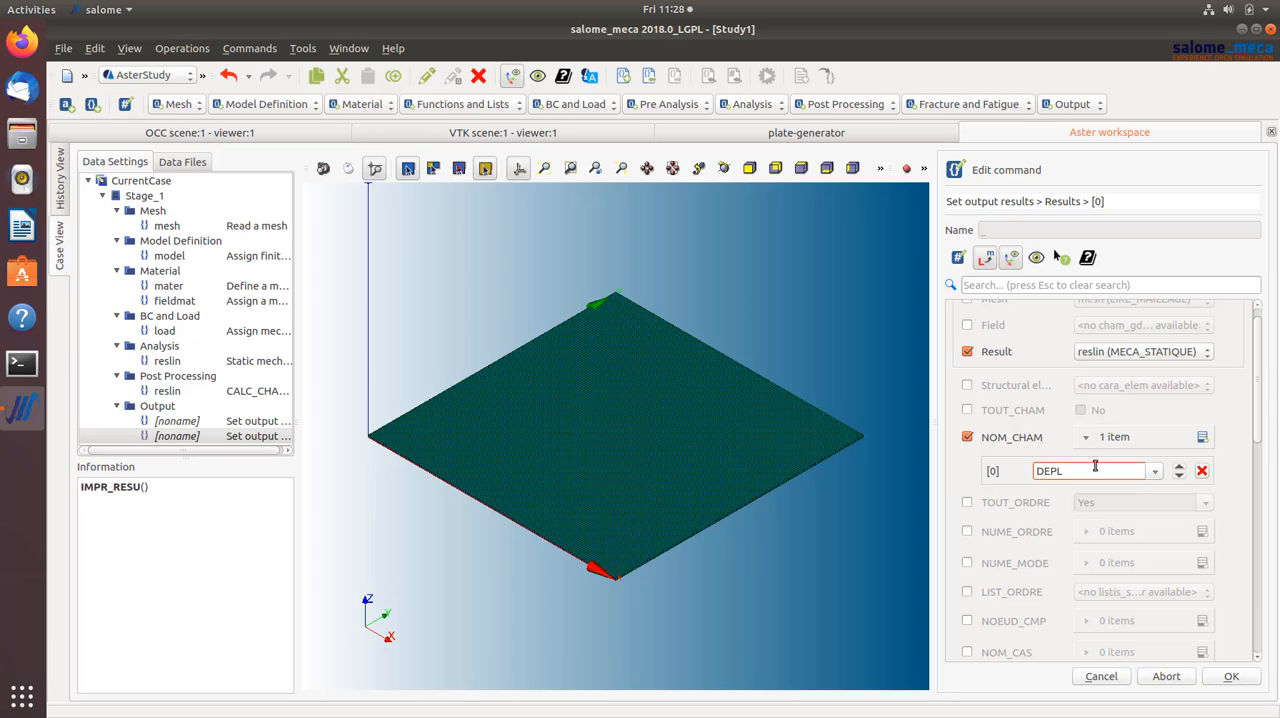
- Enable VALE_MAX and VALE_MIN with Yes for the Results item and save the output command
{"action": "left_click_drag", "start_coordinate": [1262, 430], "coordinate": [1257, 630]}
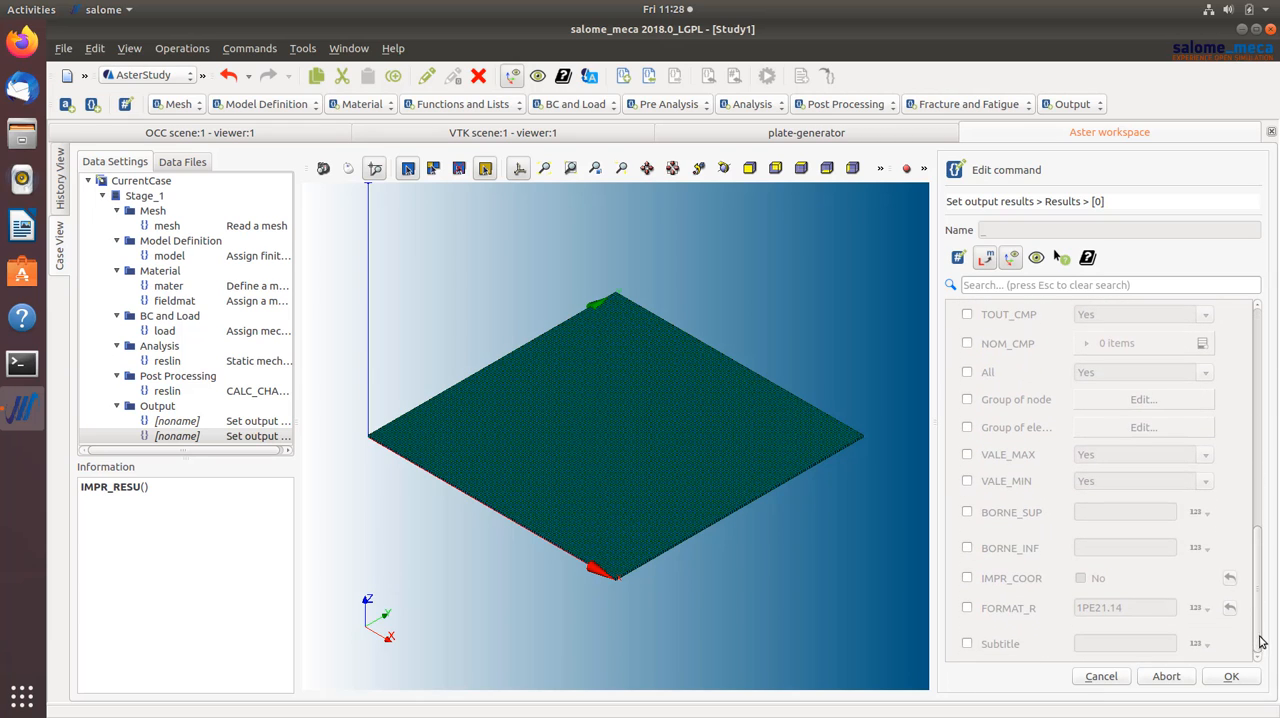
{"action": "left_click", "coordinate": [967, 455]}
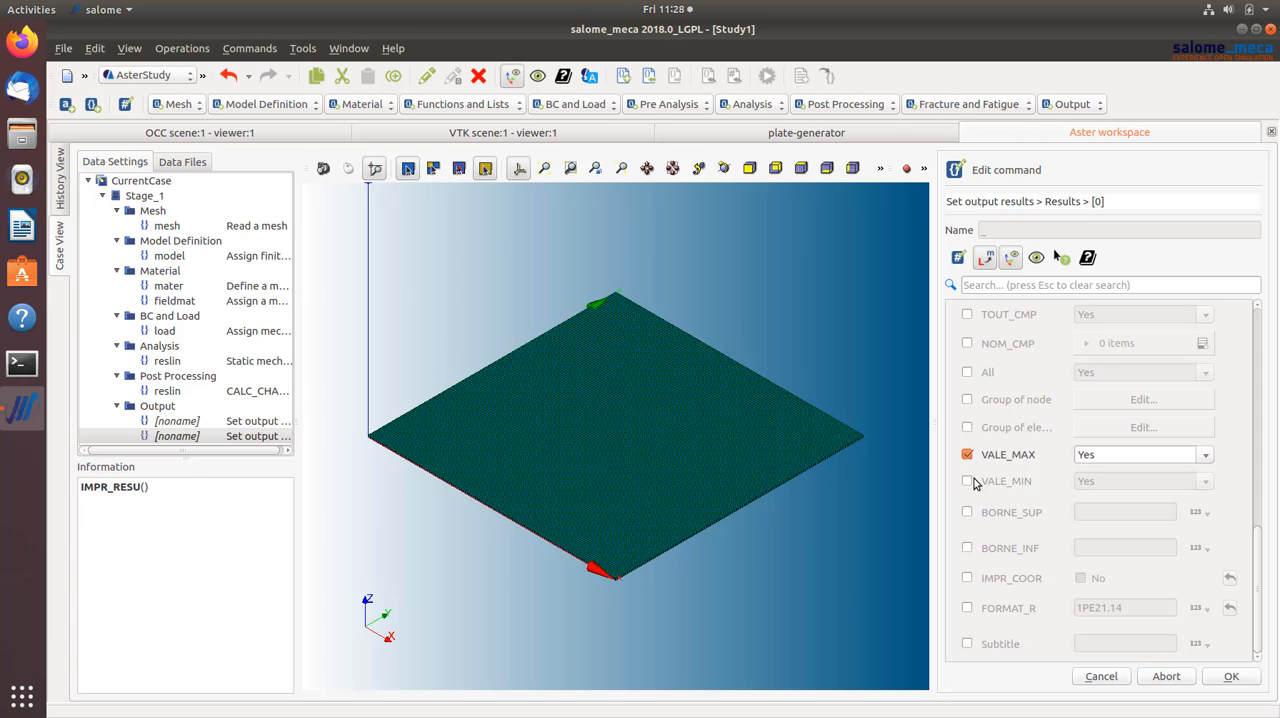
{"action": "left_click", "coordinate": [967, 481]}
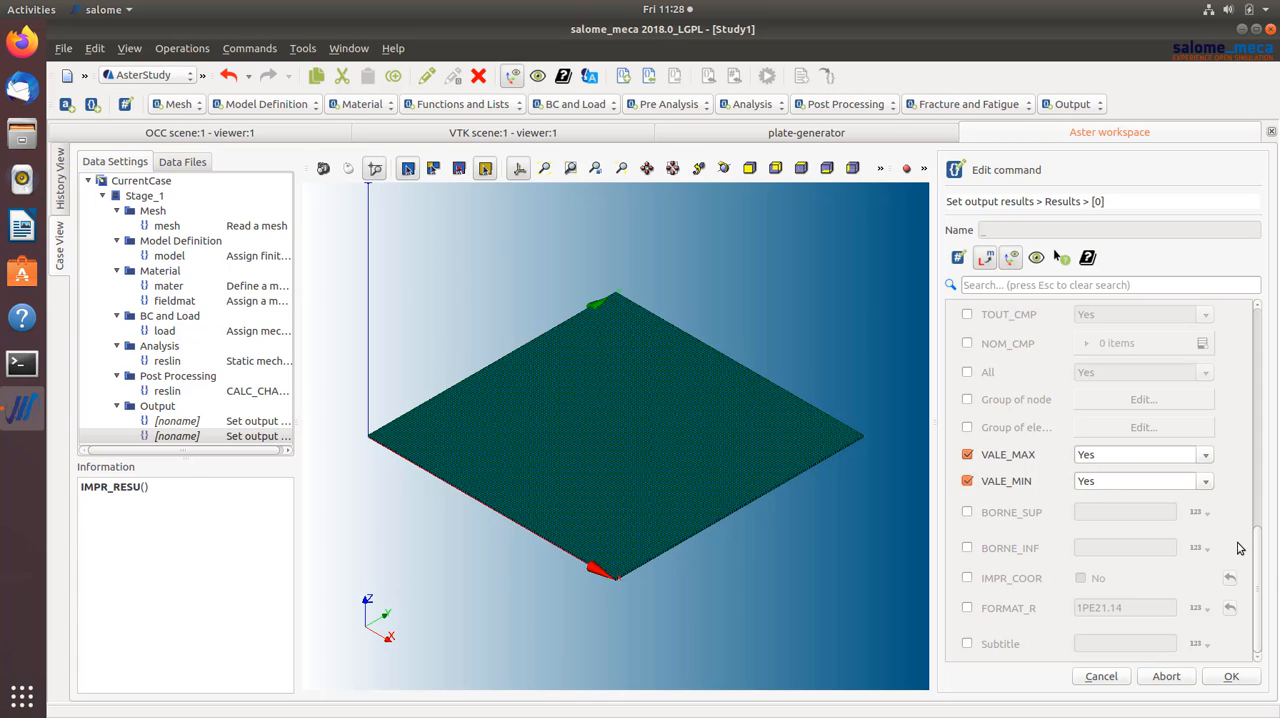
{"action": "mouse_move", "coordinate": [1257, 575]}
{"action": "left_mouse_down"}
{"action": "mouse_move", "coordinate": [1246, 393]}
{"action": "mouse_move", "coordinate": [1260, 340]}
{"action": "mouse_move", "coordinate": [1258, 600]}
{"action": "left_mouse_up"}
{"action": "left_click", "coordinate": [1229, 674]}
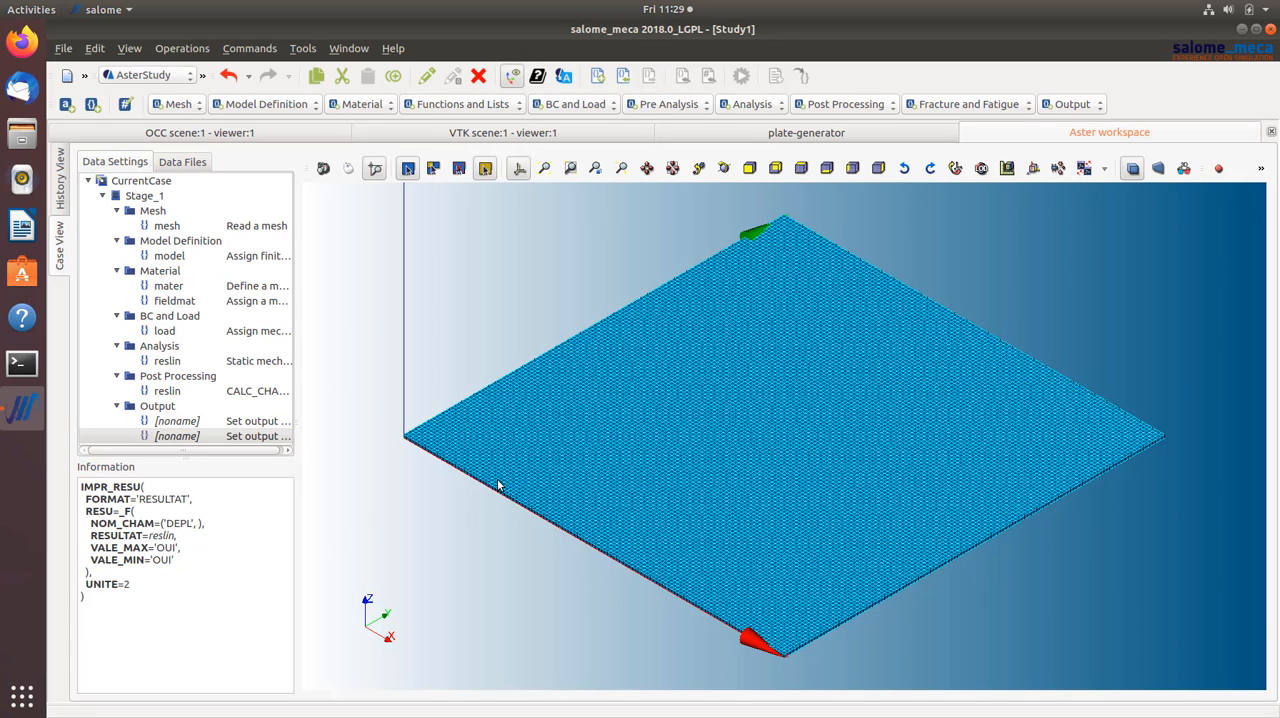
- Activate Stage_1 for execution in the History View, save the study and run the case as RunCase_1
{"action": "left_click", "coordinate": [62, 188]}
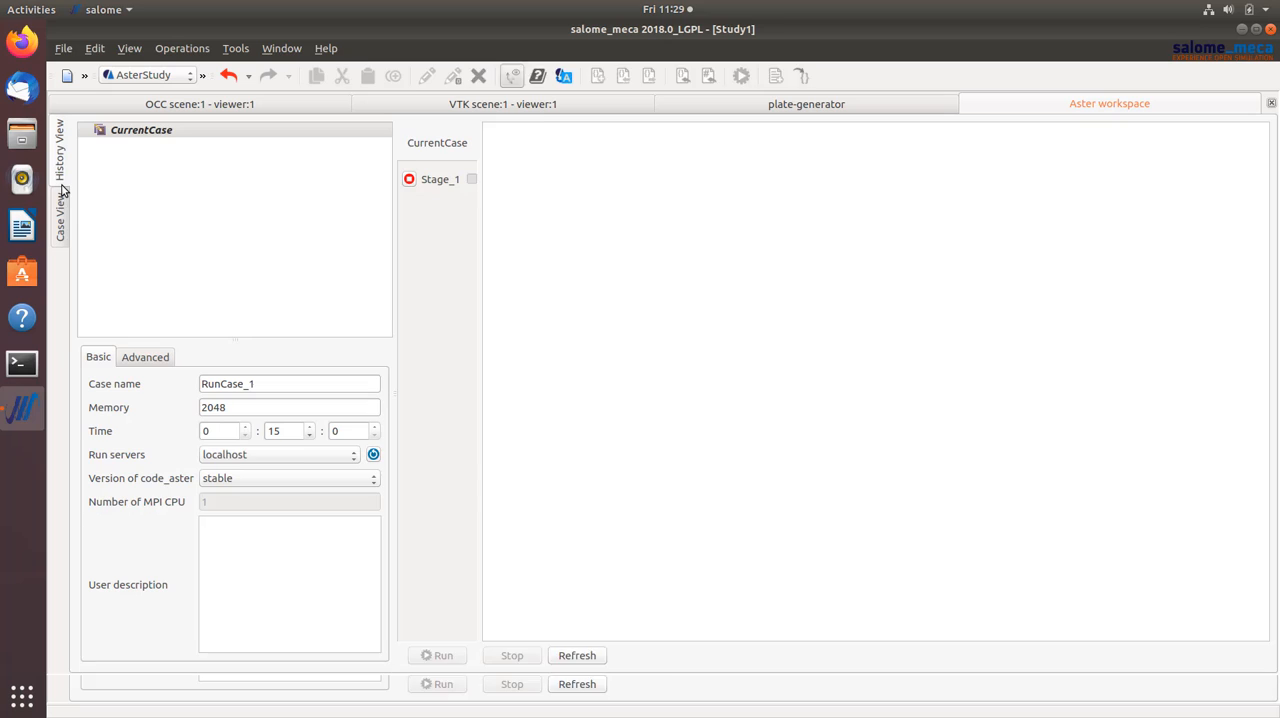
{"action": "left_click", "coordinate": [409, 180]}
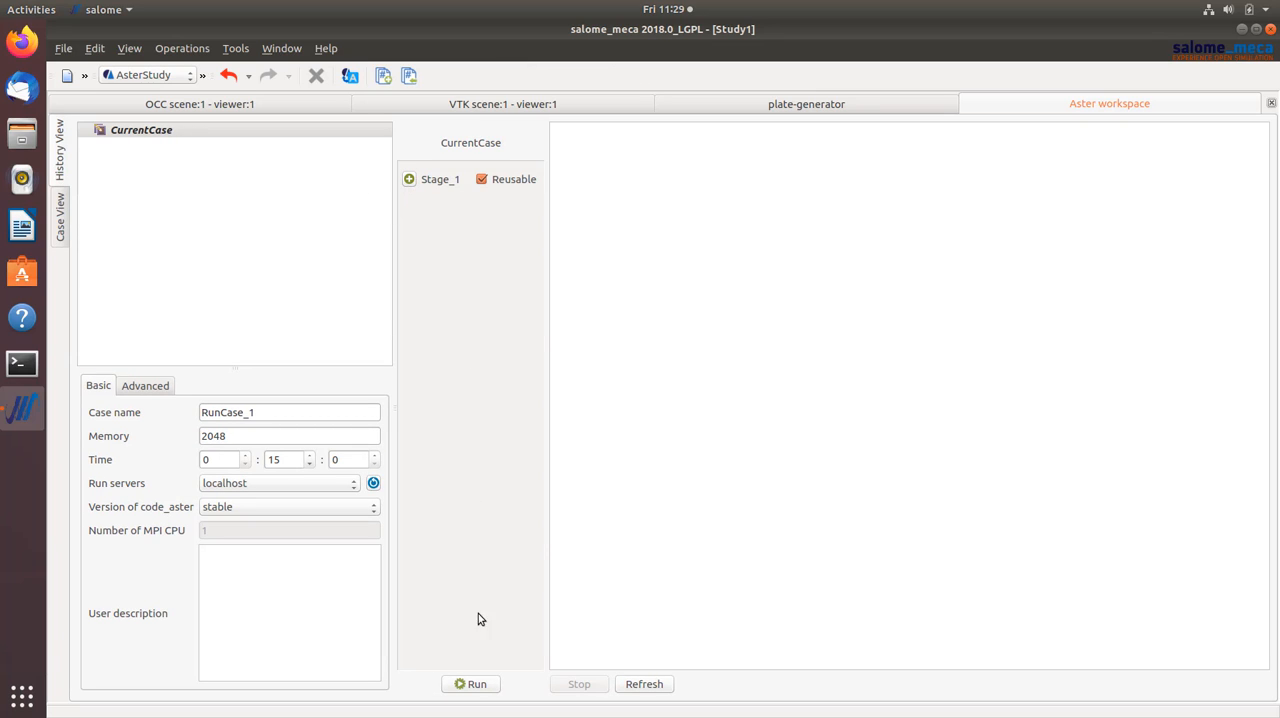
{"action": "left_click", "coordinate": [476, 684]}
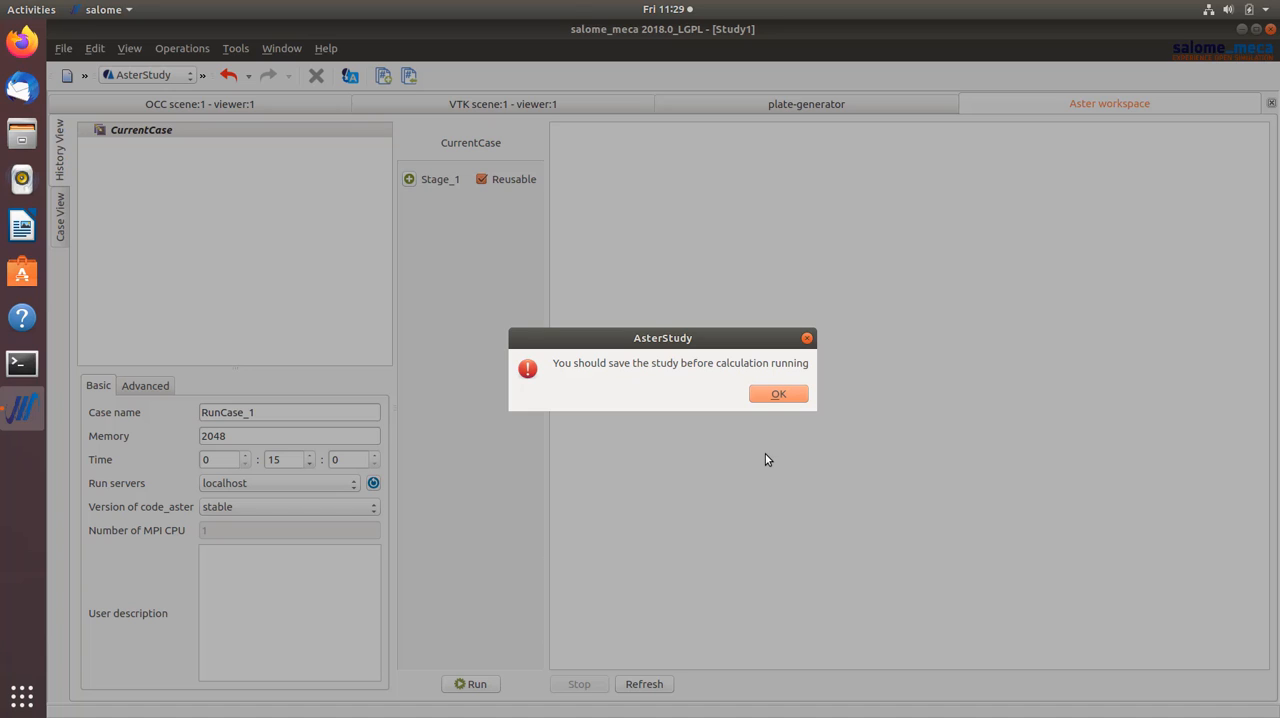
{"action": "left_click", "coordinate": [782, 396]}
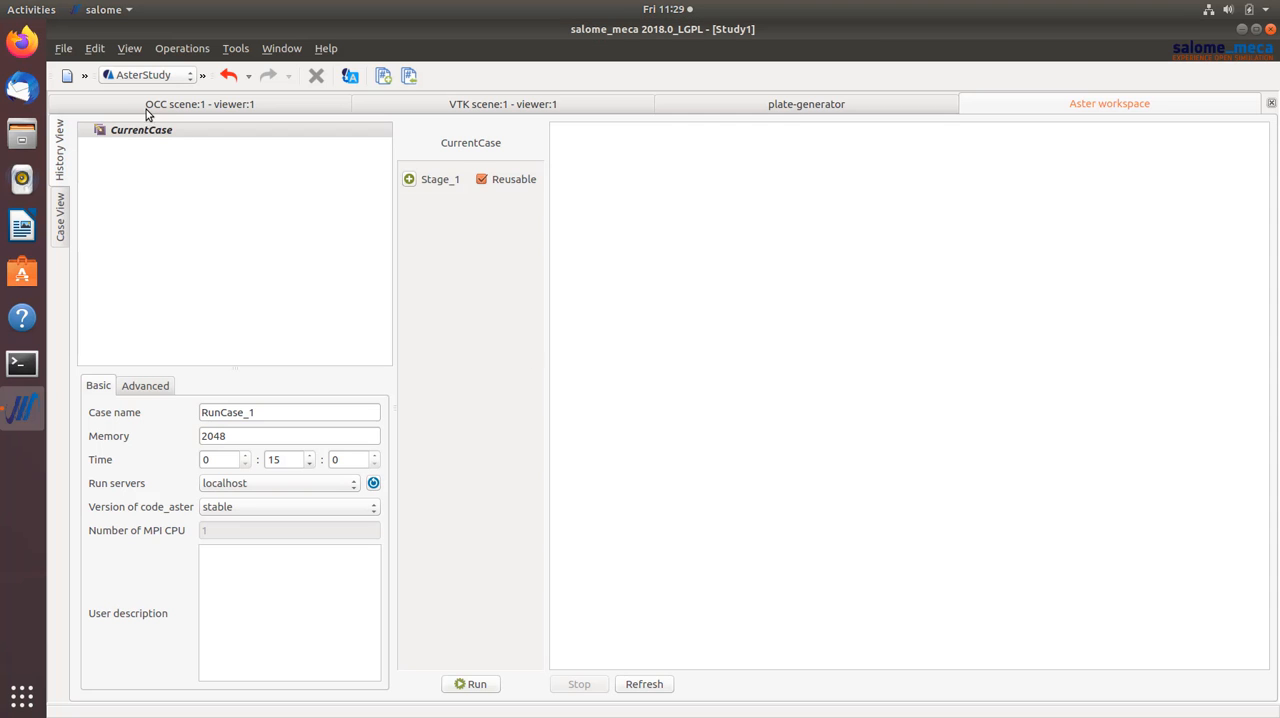
{"action": "left_click", "coordinate": [87, 76]}
{"action": "left_click", "coordinate": [73, 99]}
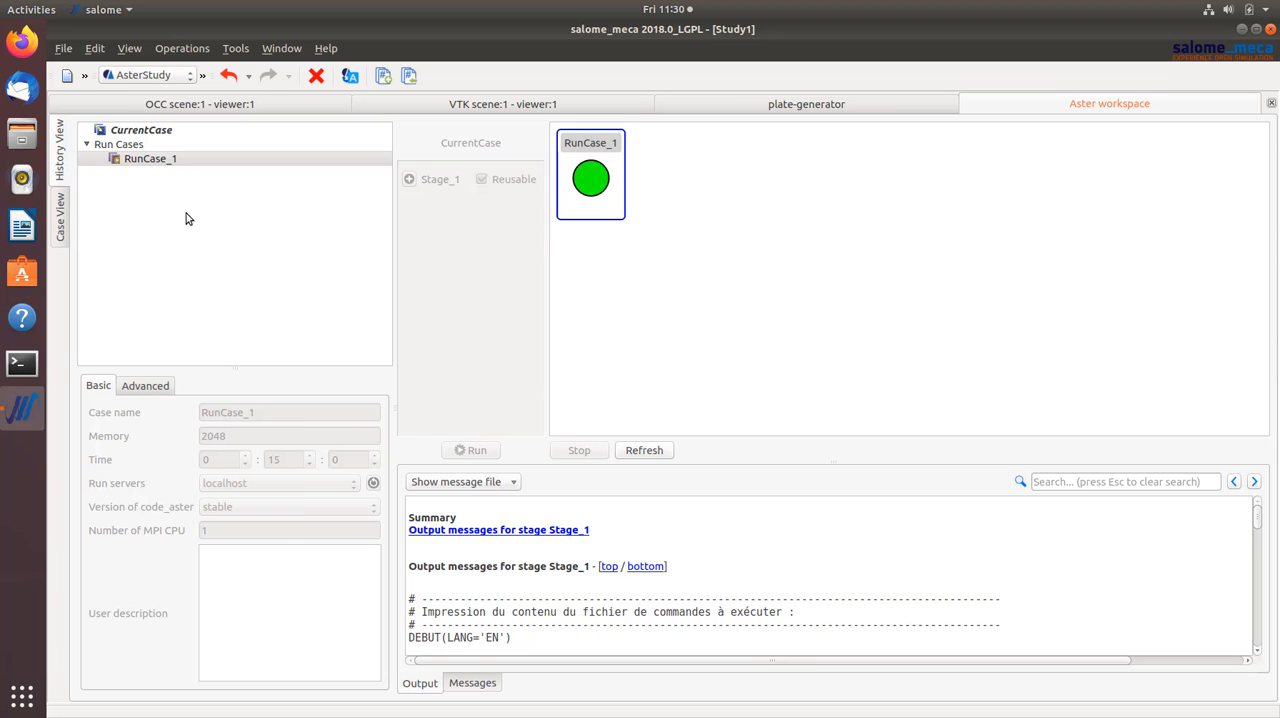
- Open plate-res.txt from the stage's data files in the built-in editor
{"action": "left_click", "coordinate": [60, 215]}
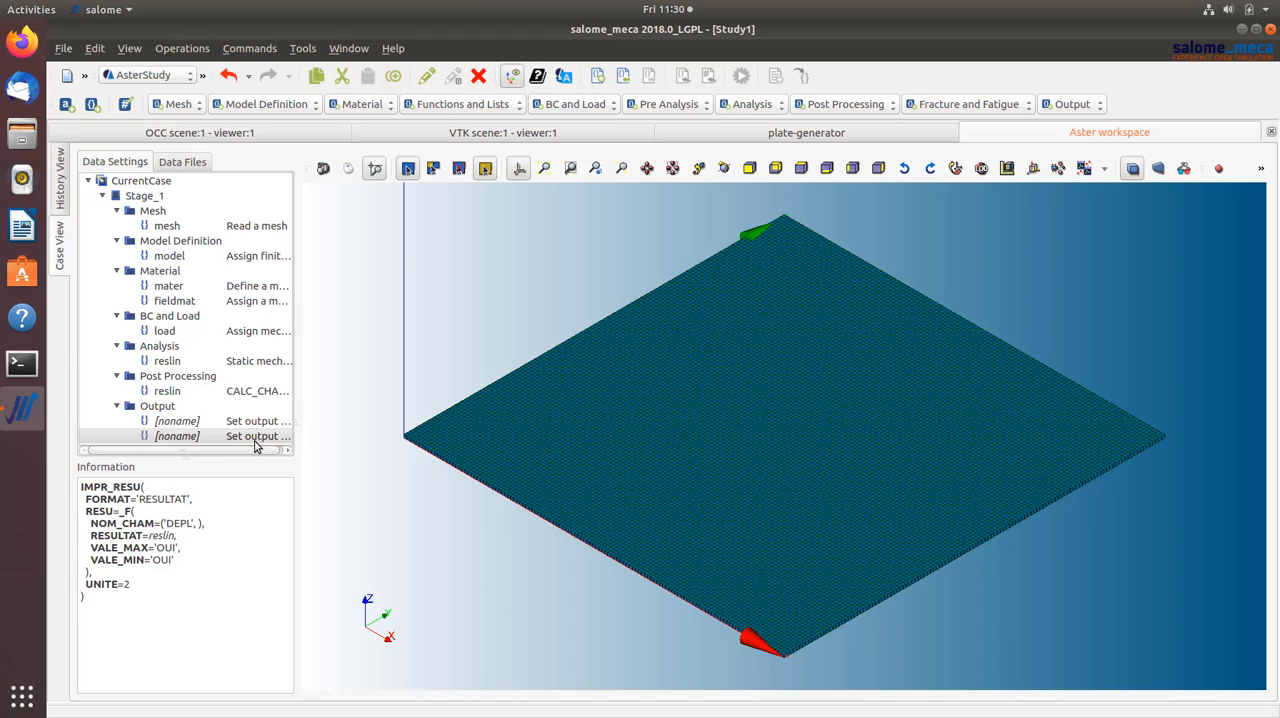
{"action": "left_click", "coordinate": [184, 161]}
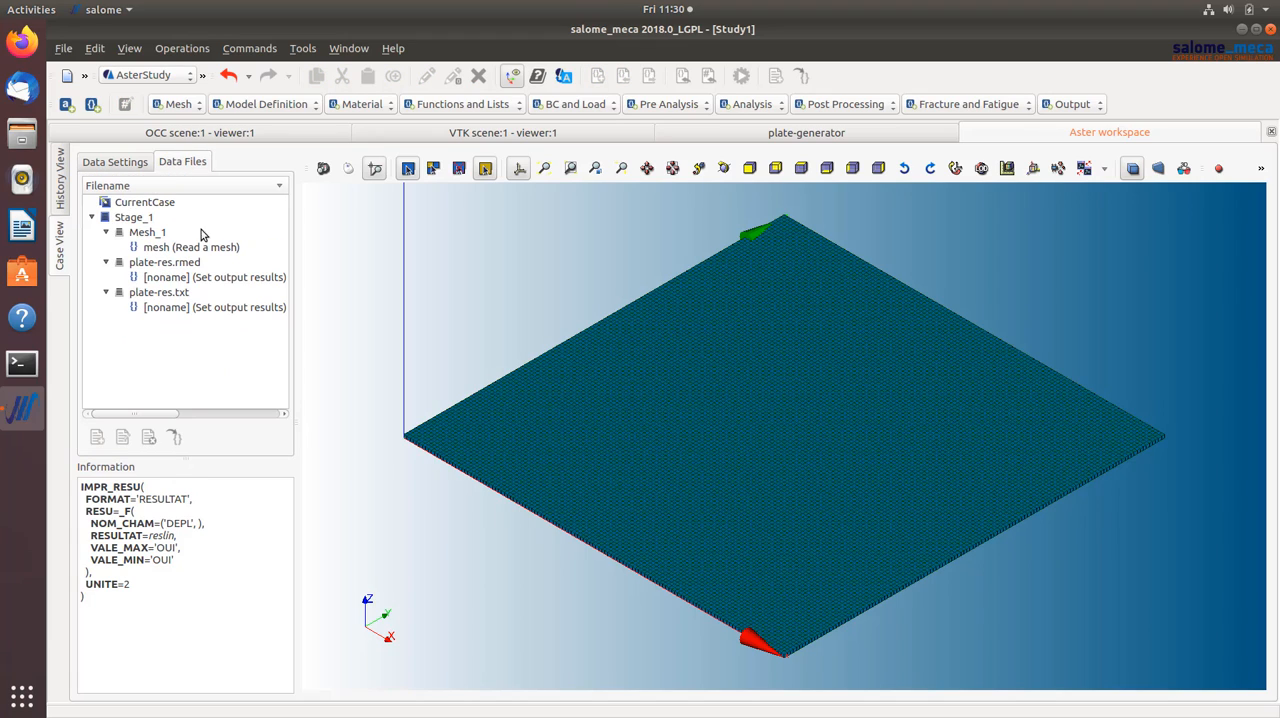
{"action": "left_click", "coordinate": [197, 265]}
{"action": "left_click", "coordinate": [205, 278]}
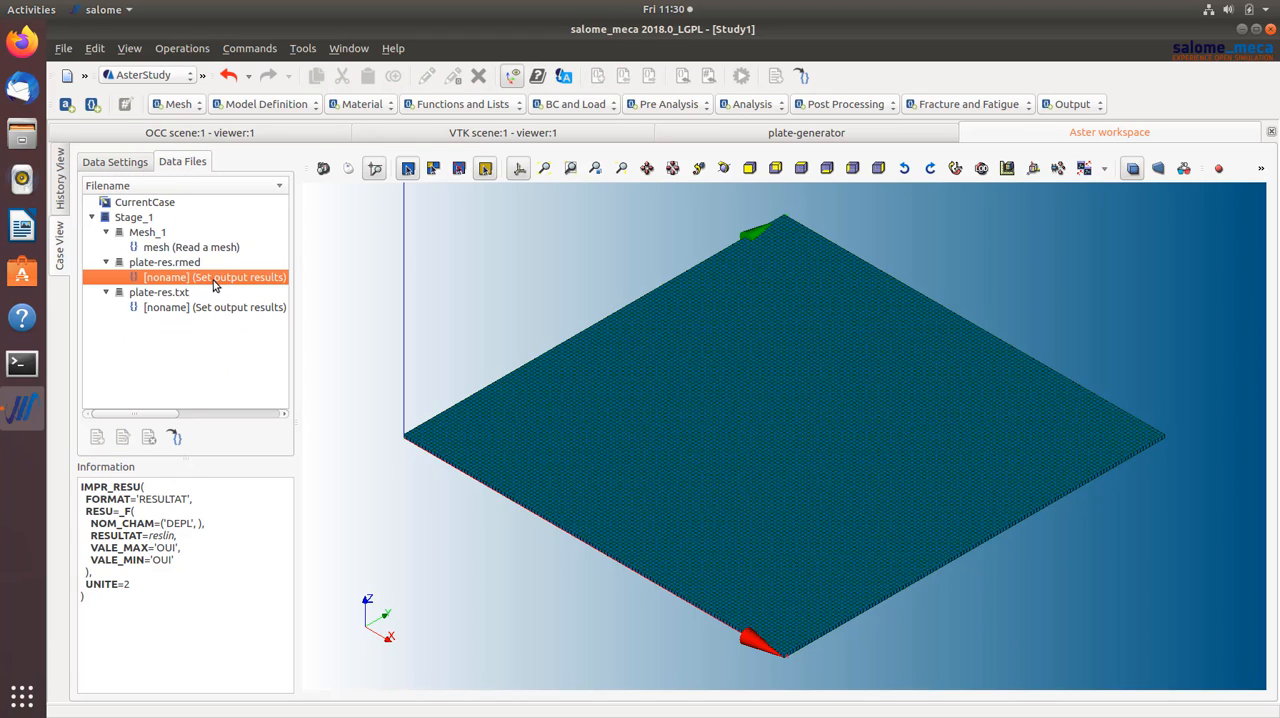
{"action": "left_click", "coordinate": [196, 263]}
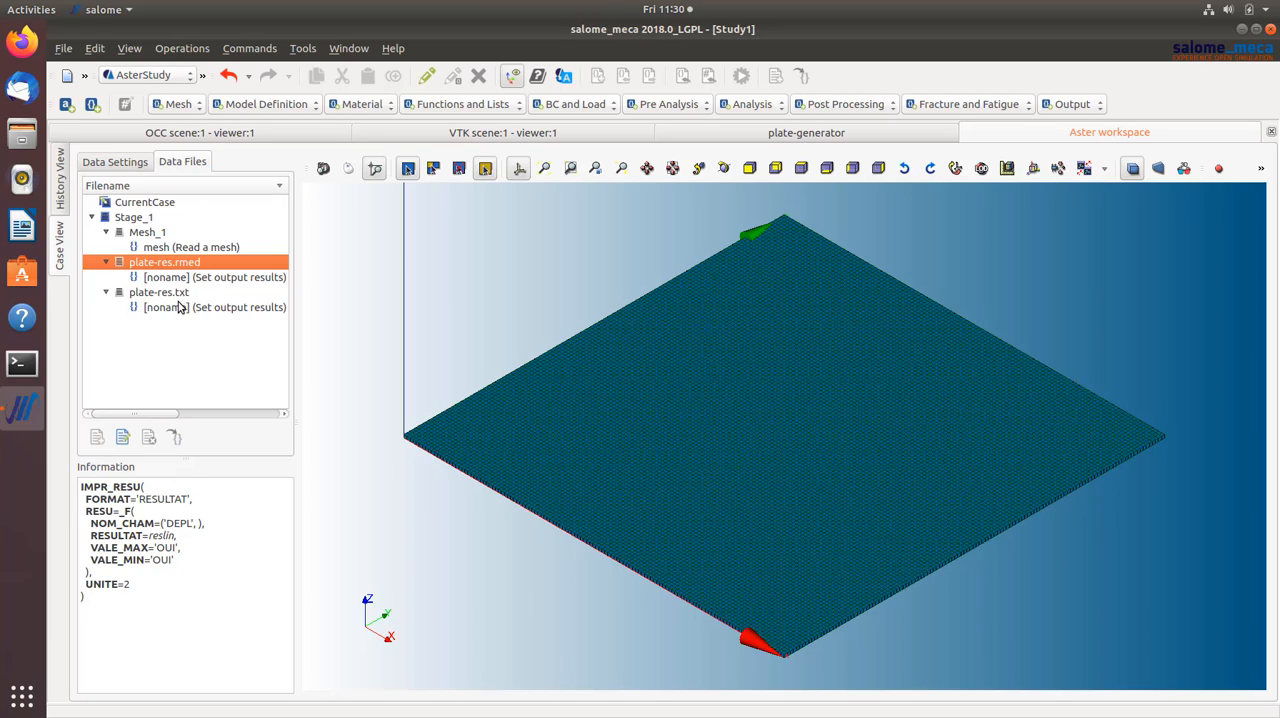
{"action": "left_click", "coordinate": [183, 293]}
{"action": "right_click", "coordinate": [183, 296]}
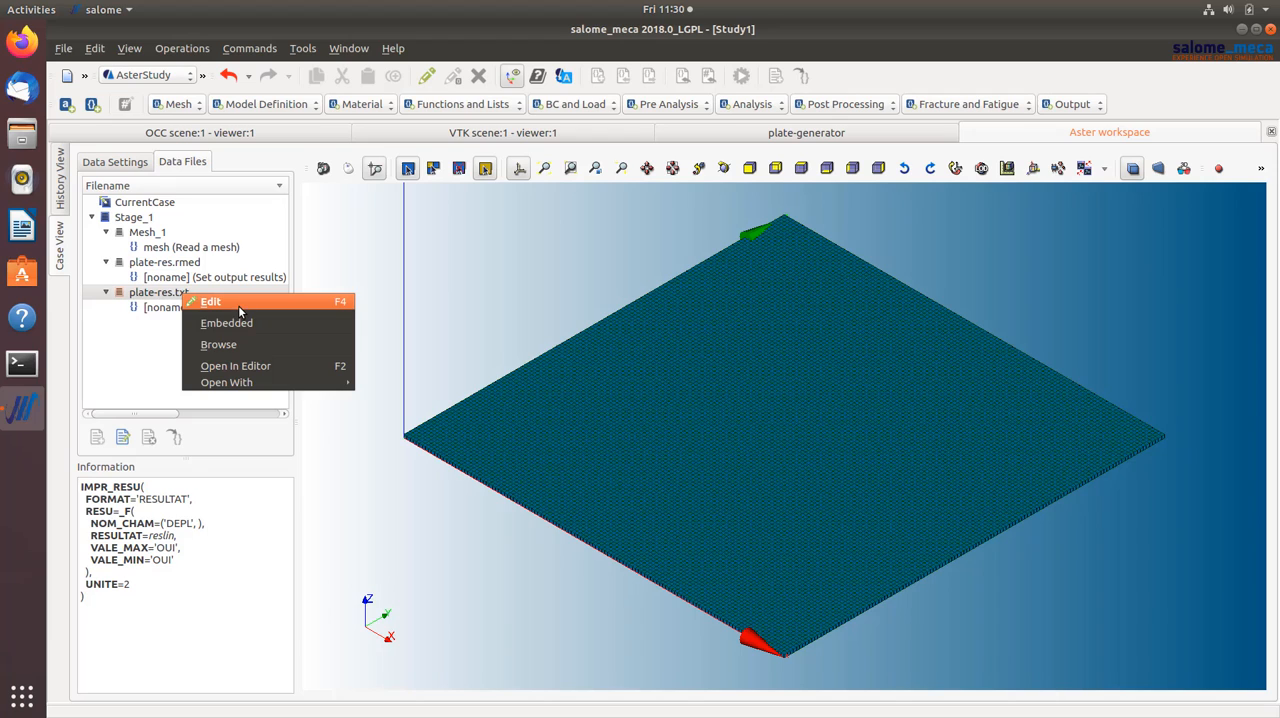
{"action": "left_click", "coordinate": [235, 366]}
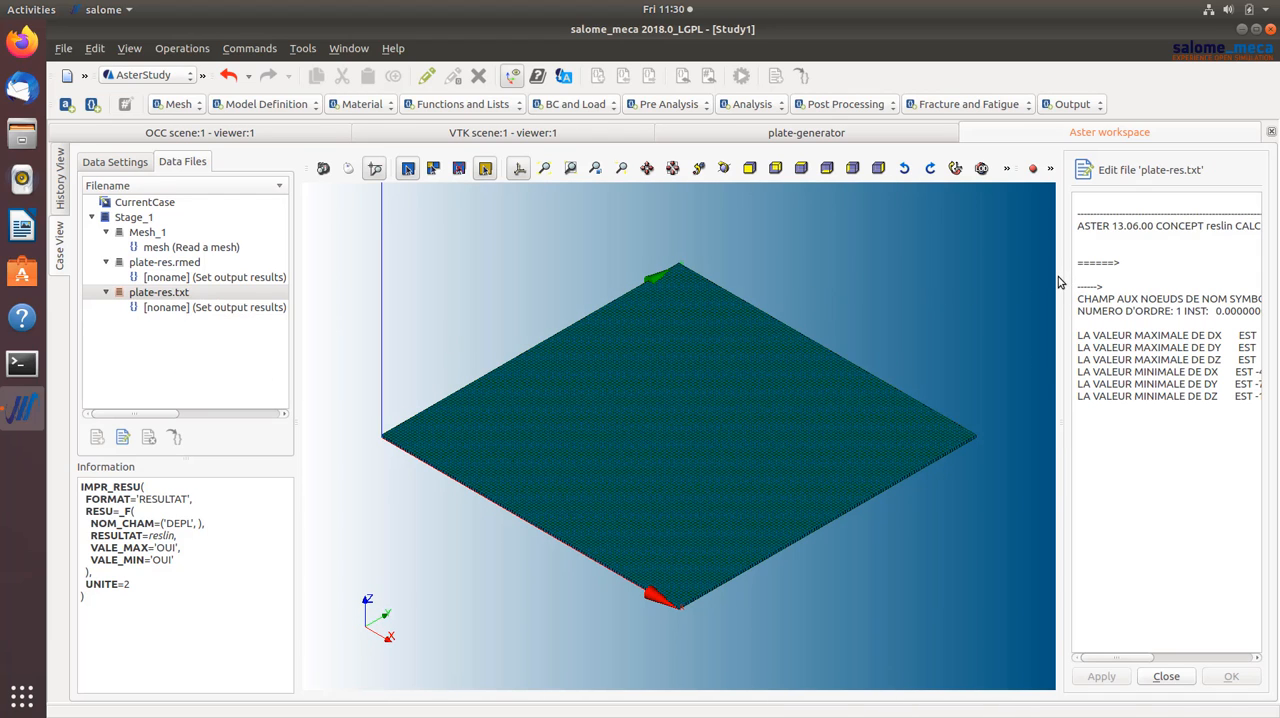
- Examine the maximum and minimum DX, DY and DZ displacements in plate-res.txt, then close the file
{"action": "left_click_drag", "start_coordinate": [1060, 277], "coordinate": [745, 293]}
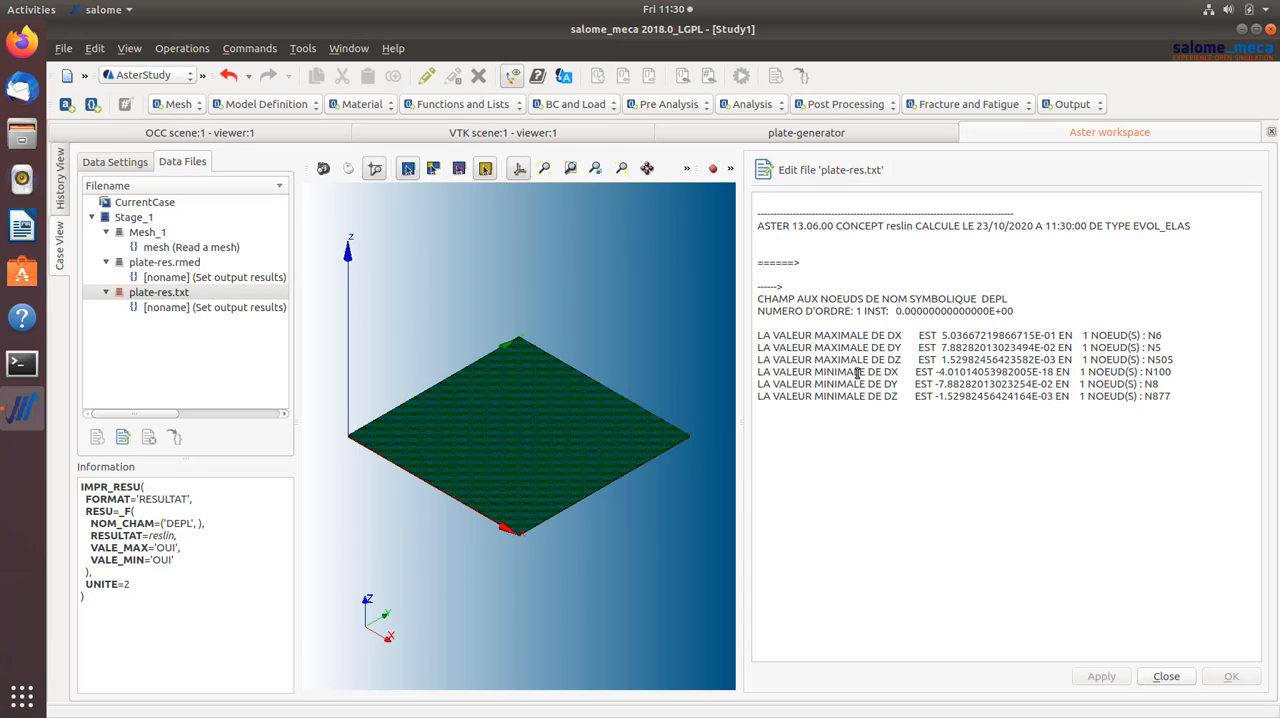
{"action": "left_click_drag", "start_coordinate": [828, 404], "coordinate": [906, 352]}
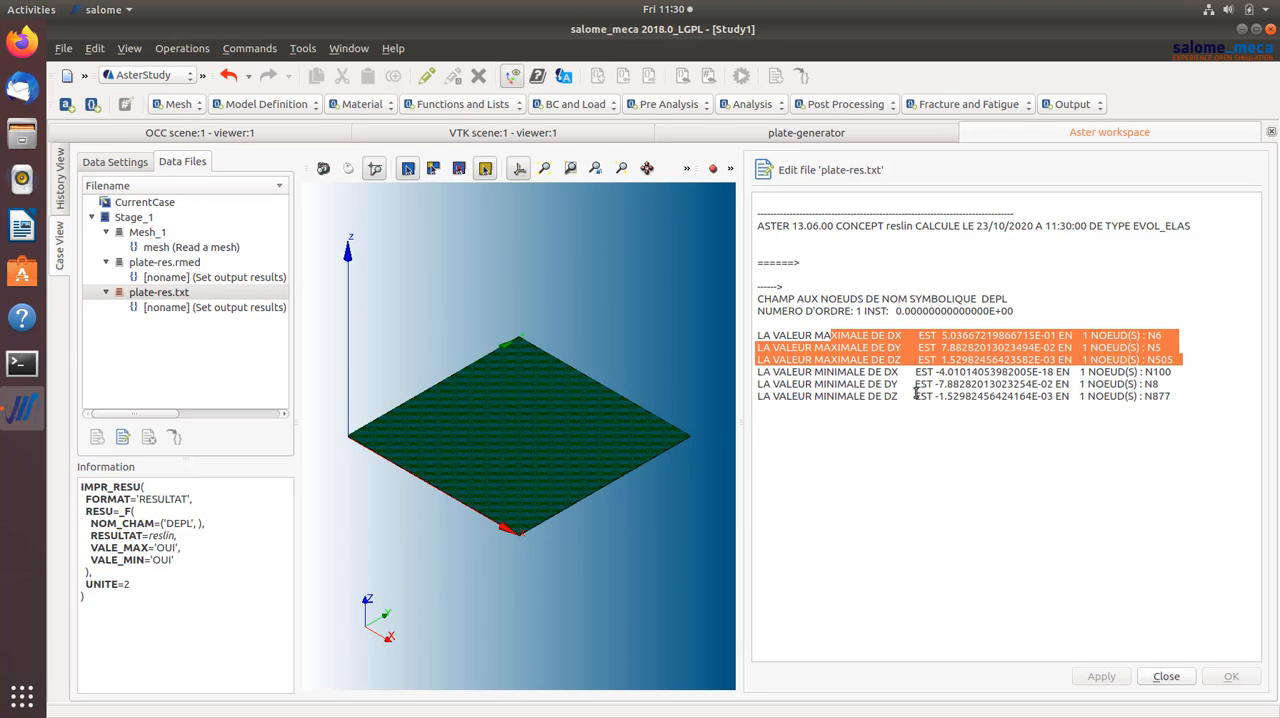
{"action": "left_click", "coordinate": [916, 393]}
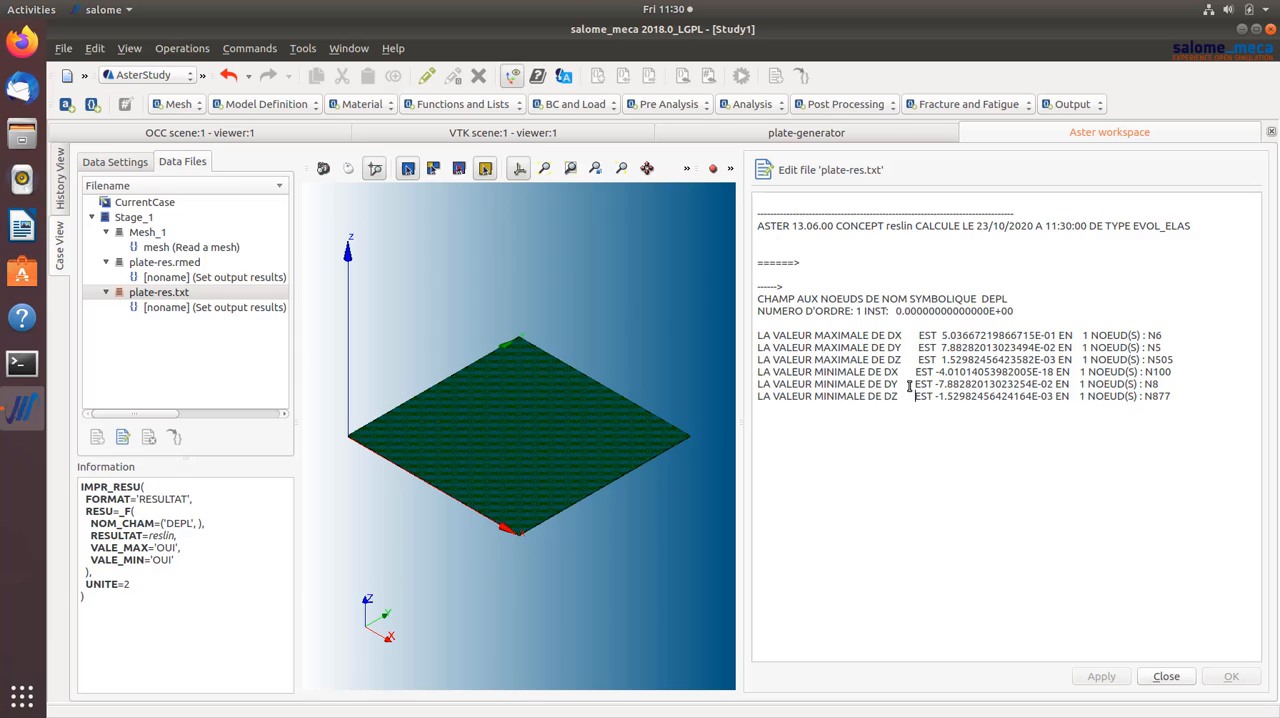
{"action": "left_click_drag", "start_coordinate": [1197, 399], "coordinate": [760, 334]}
{"action": "left_click", "coordinate": [1200, 391]}
{"action": "left_click_drag", "start_coordinate": [1163, 364], "coordinate": [756, 337]}
{"action": "left_click", "coordinate": [1198, 335]}
{"action": "left_click_drag", "start_coordinate": [942, 335], "coordinate": [1050, 335]}
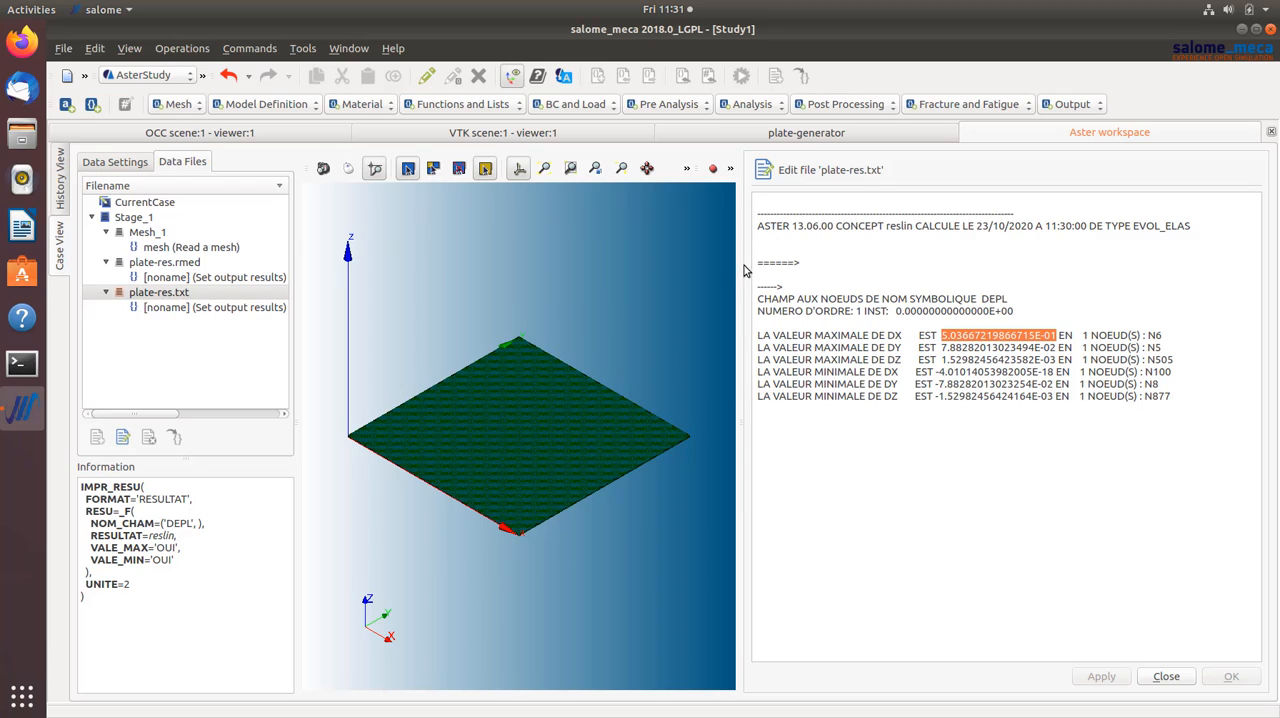
{"action": "left_click_drag", "start_coordinate": [741, 268], "coordinate": [1000, 268]}
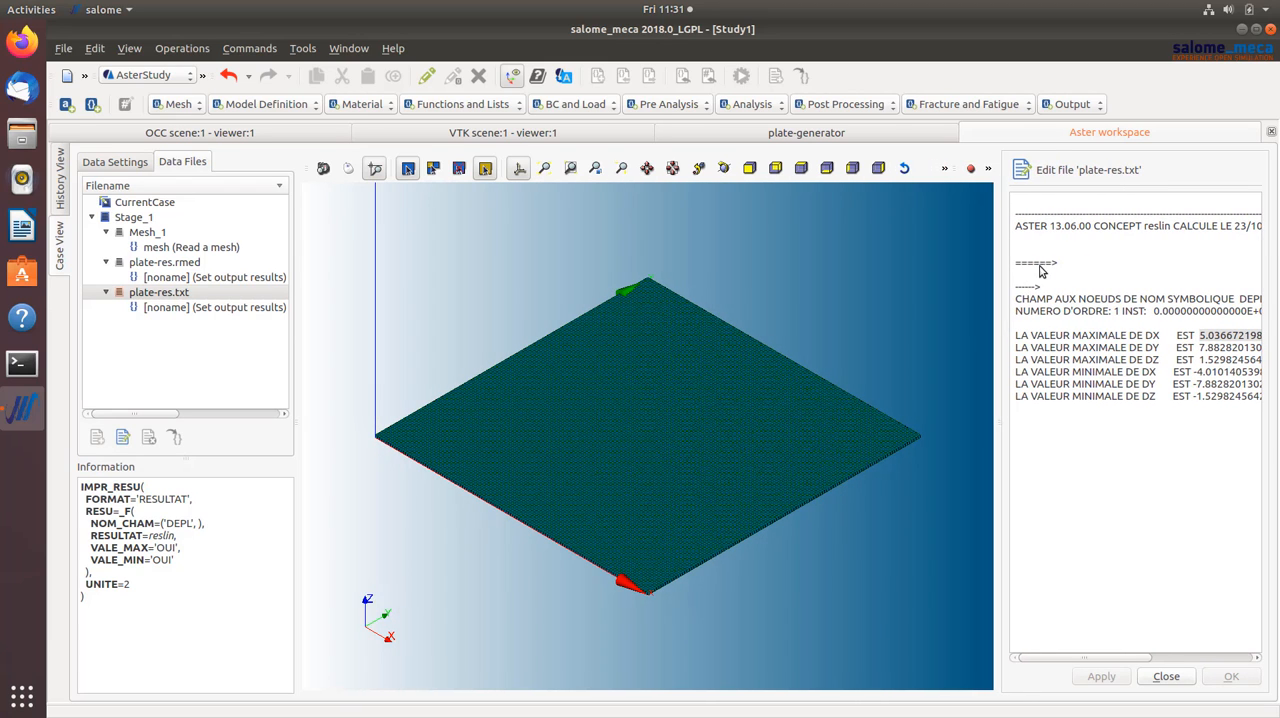
{"action": "left_click", "coordinate": [1166, 676]}
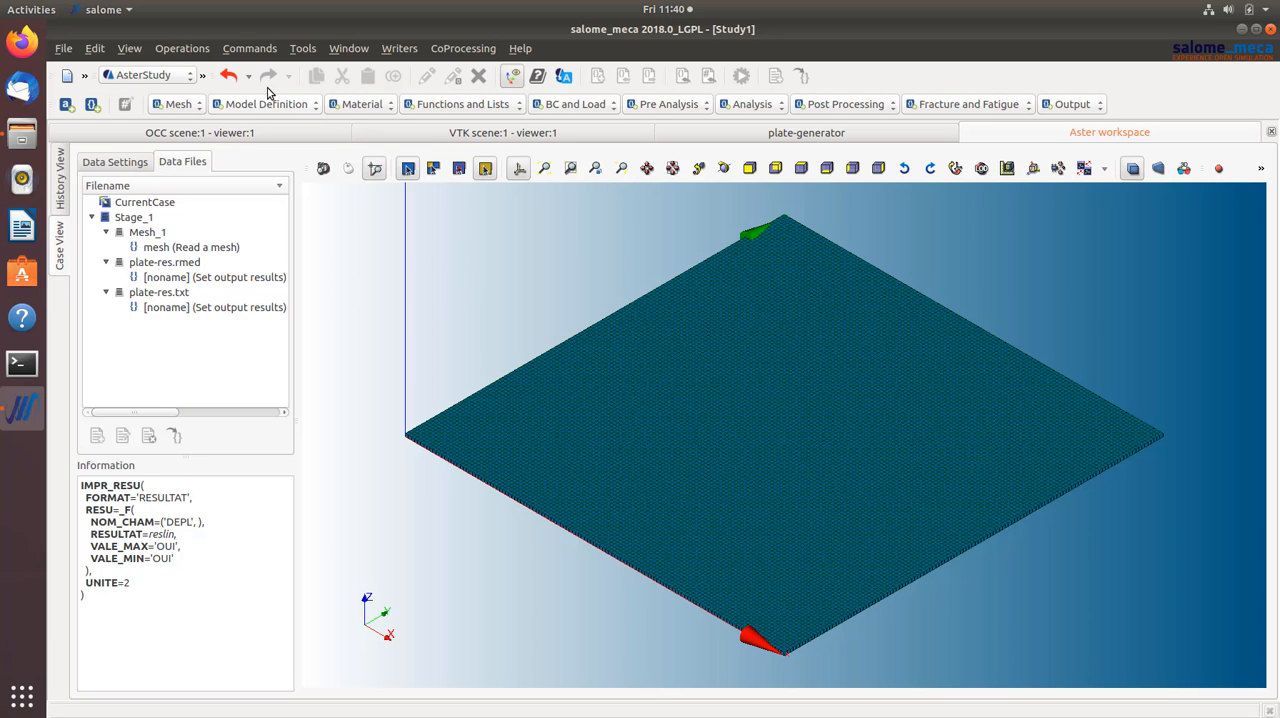
- Switch to the YACS module with the plate-generator schema and minimize the salome_meca window
{"action": "left_click", "coordinate": [158, 77]}
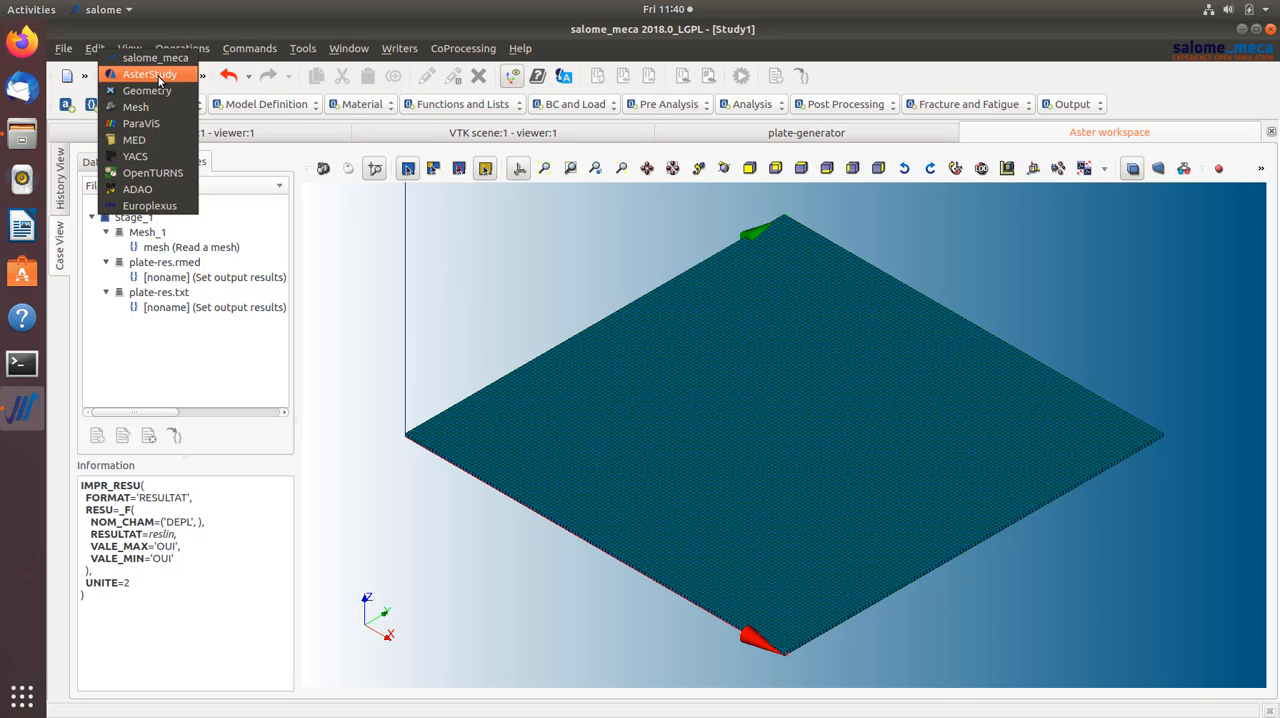
{"action": "left_click", "coordinate": [166, 156]}
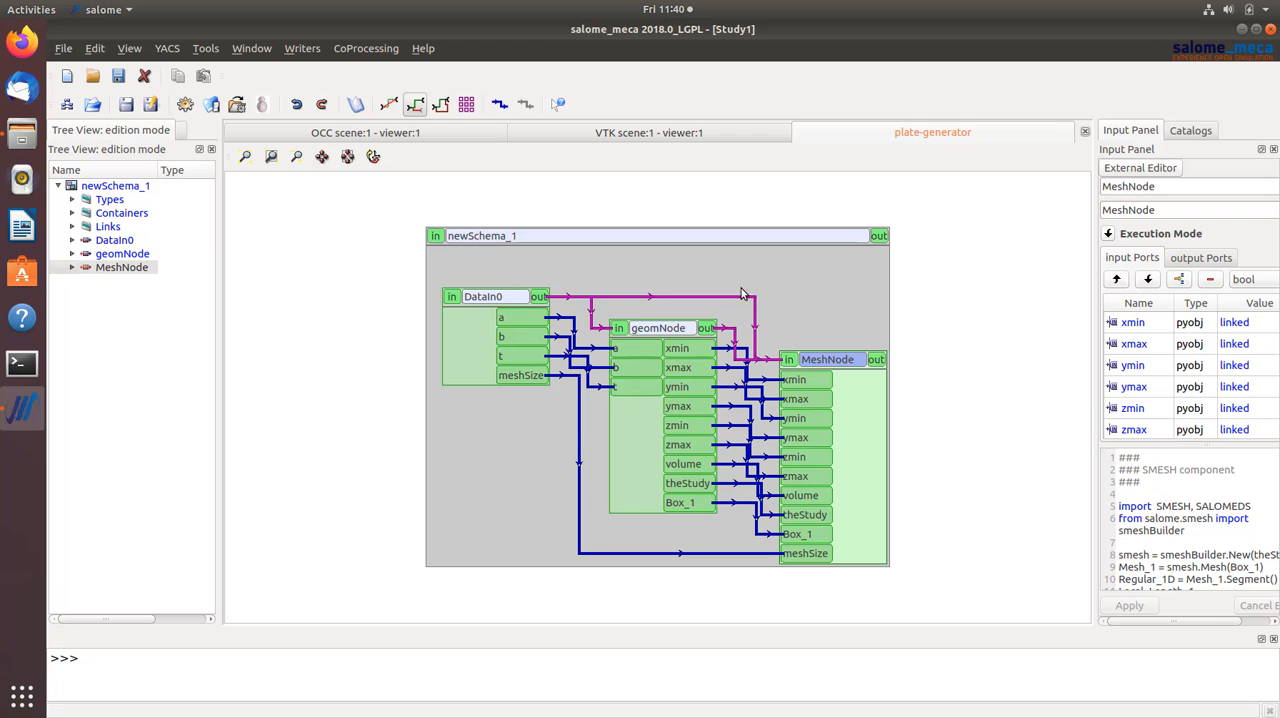
{"action": "left_click", "coordinate": [1241, 30]}
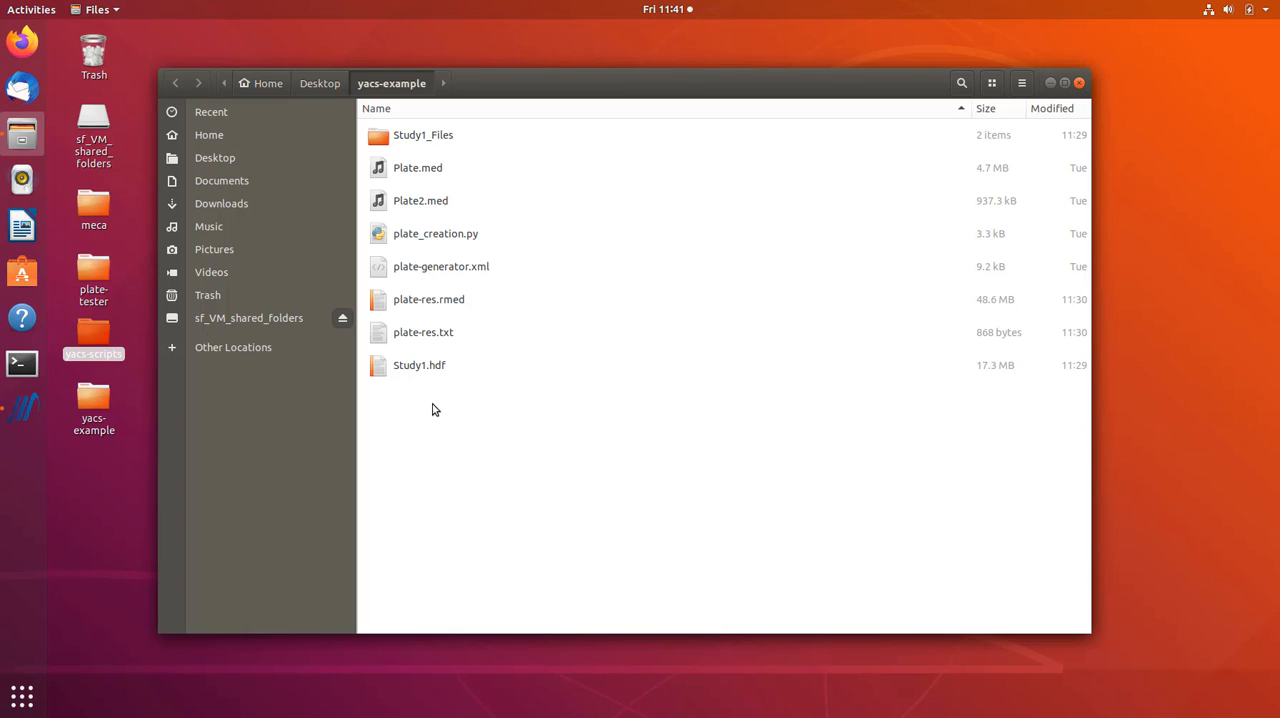
- Check the plate-res.rmed and plate-res.txt output files in the yacs-example folder and select the Study1_Files folder
{"action": "left_click", "coordinate": [457, 309]}
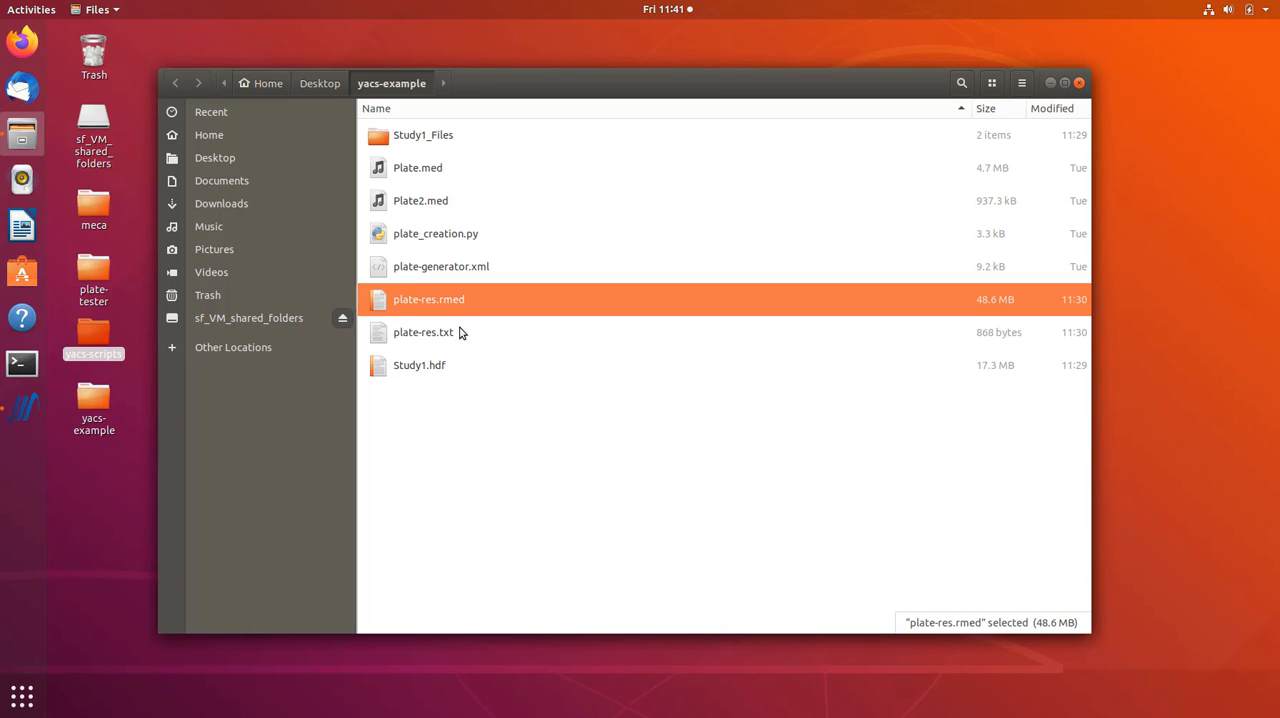
{"action": "left_click", "coordinate": [458, 336]}
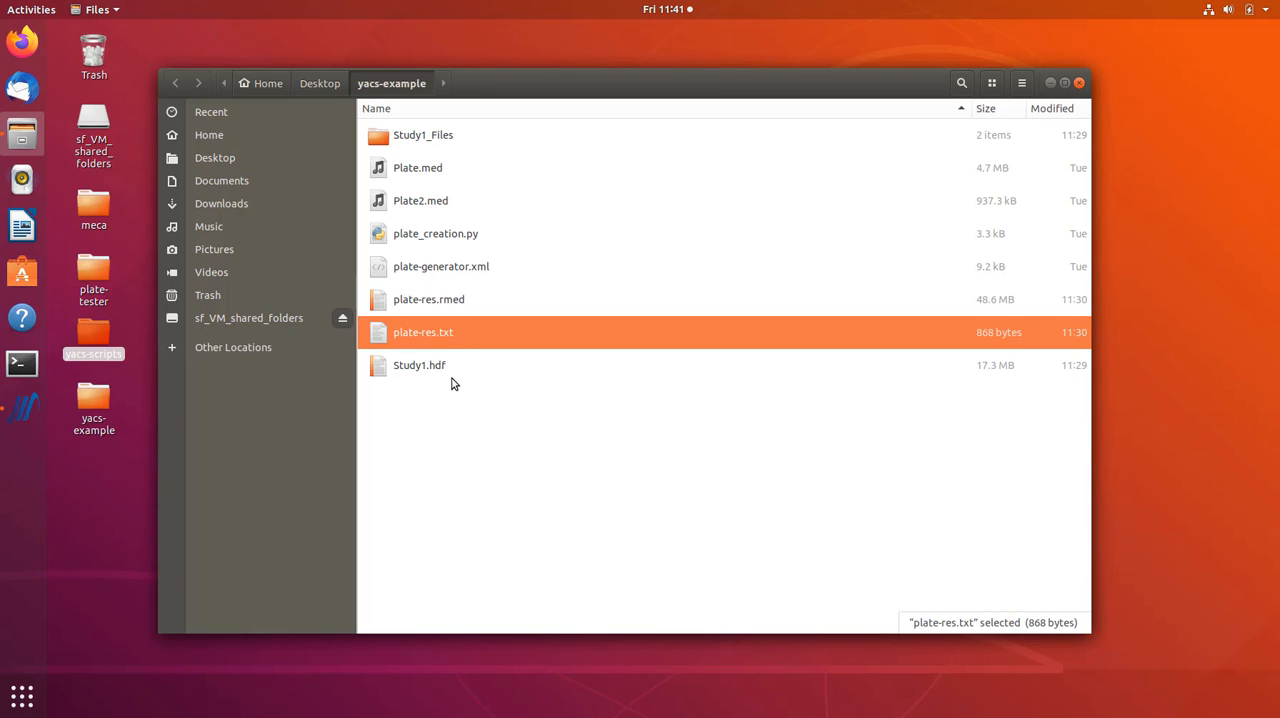
{"action": "left_click", "coordinate": [437, 138]}
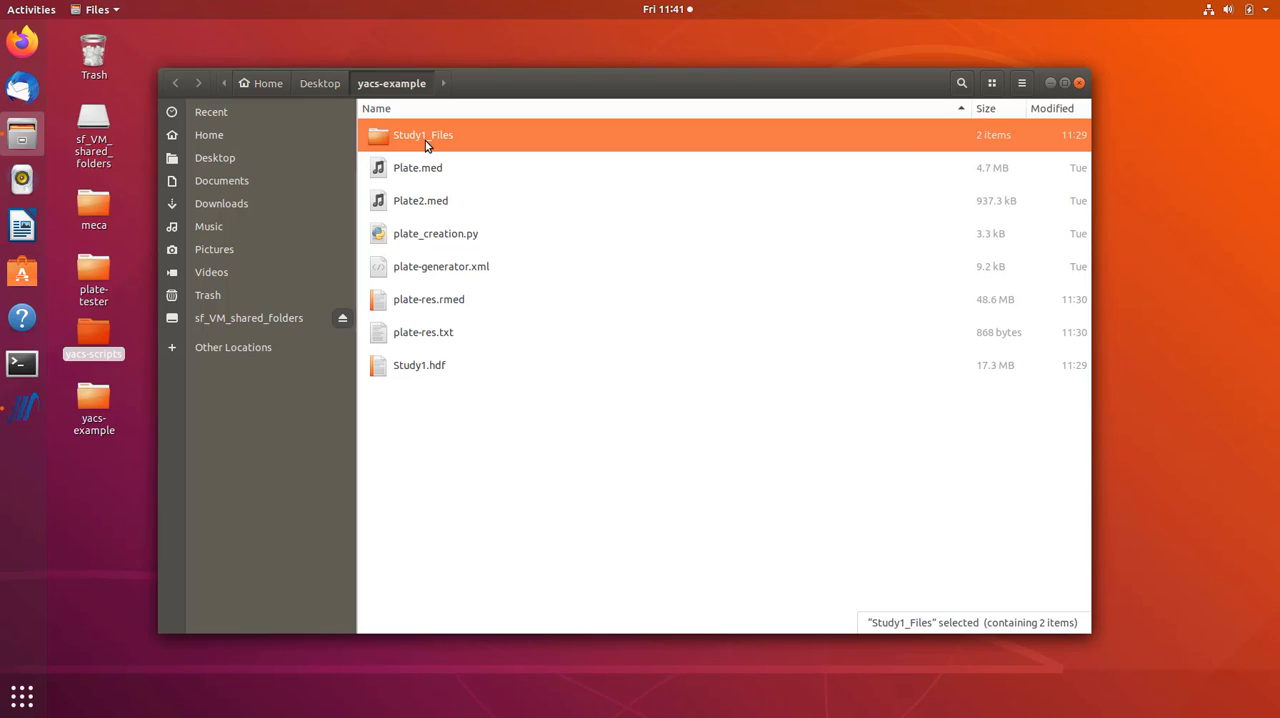
- Open the Result-Stage_1 folder inside Study1_Files/RunCase_1
{"action": "double_click", "coordinate": [425, 140]}
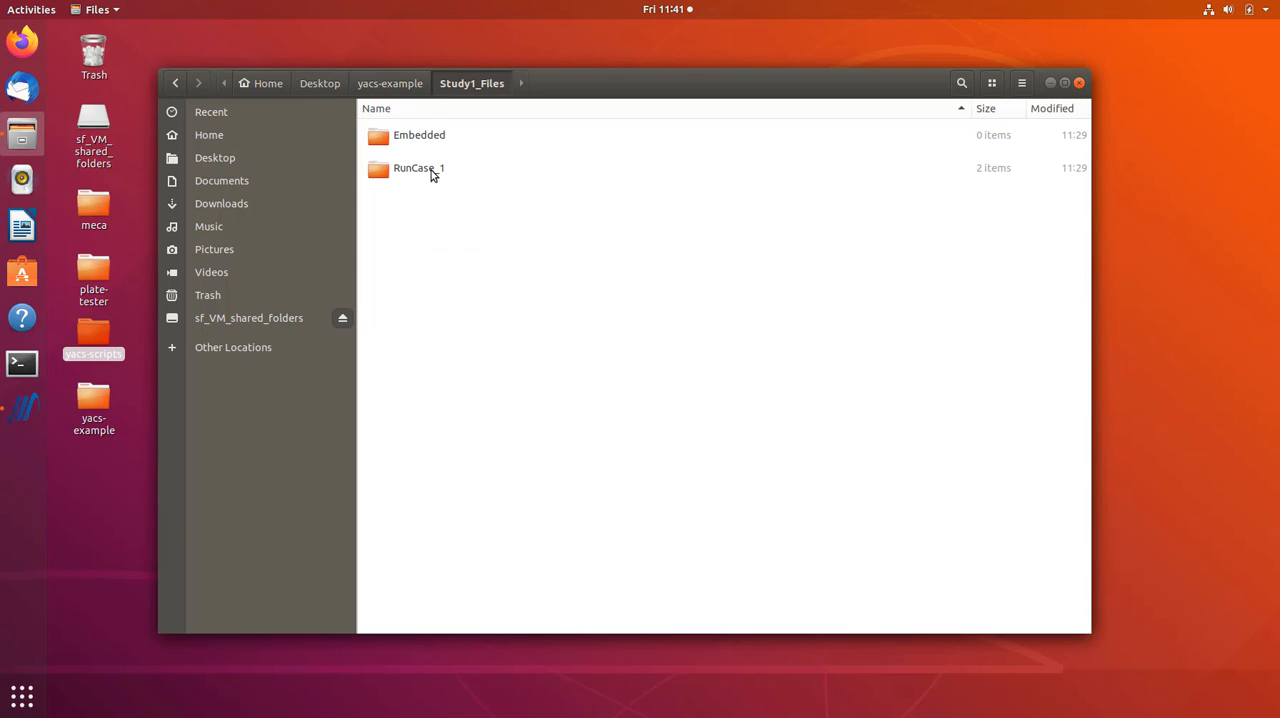
{"action": "left_click", "coordinate": [431, 170]}
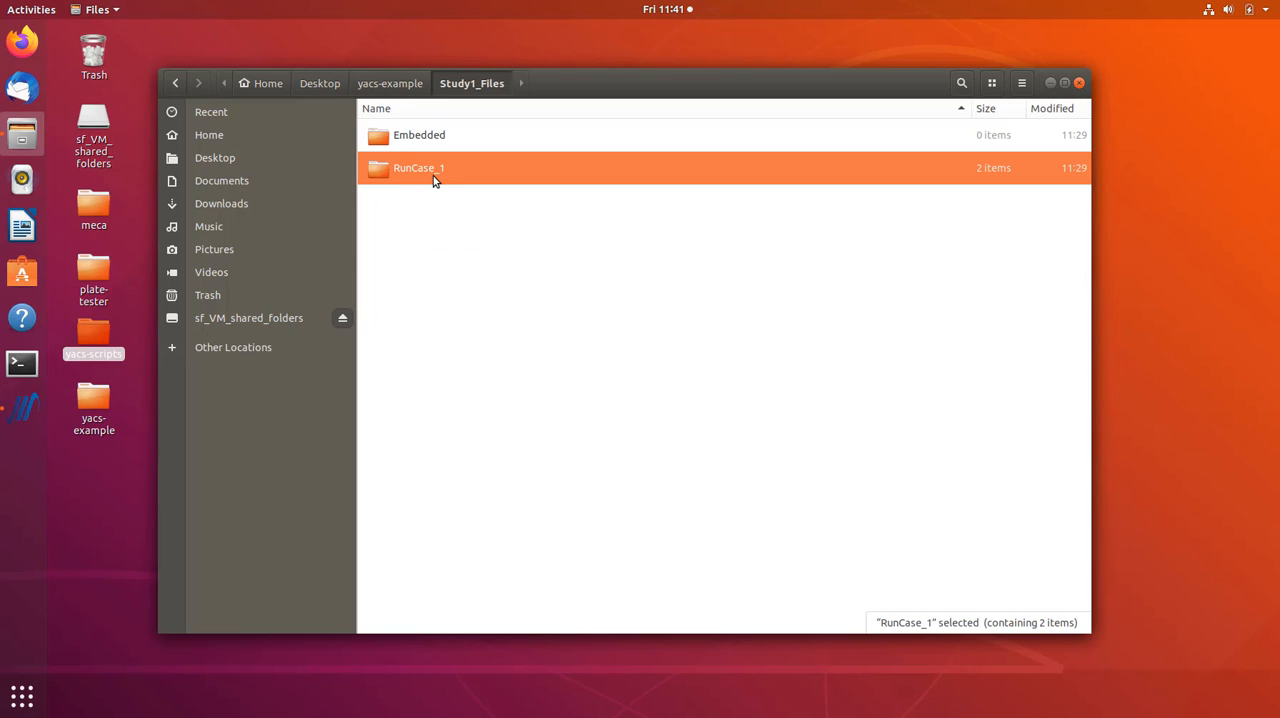
{"action": "double_click", "coordinate": [434, 176]}
{"action": "left_click", "coordinate": [434, 172]}
{"action": "double_click", "coordinate": [434, 172]}
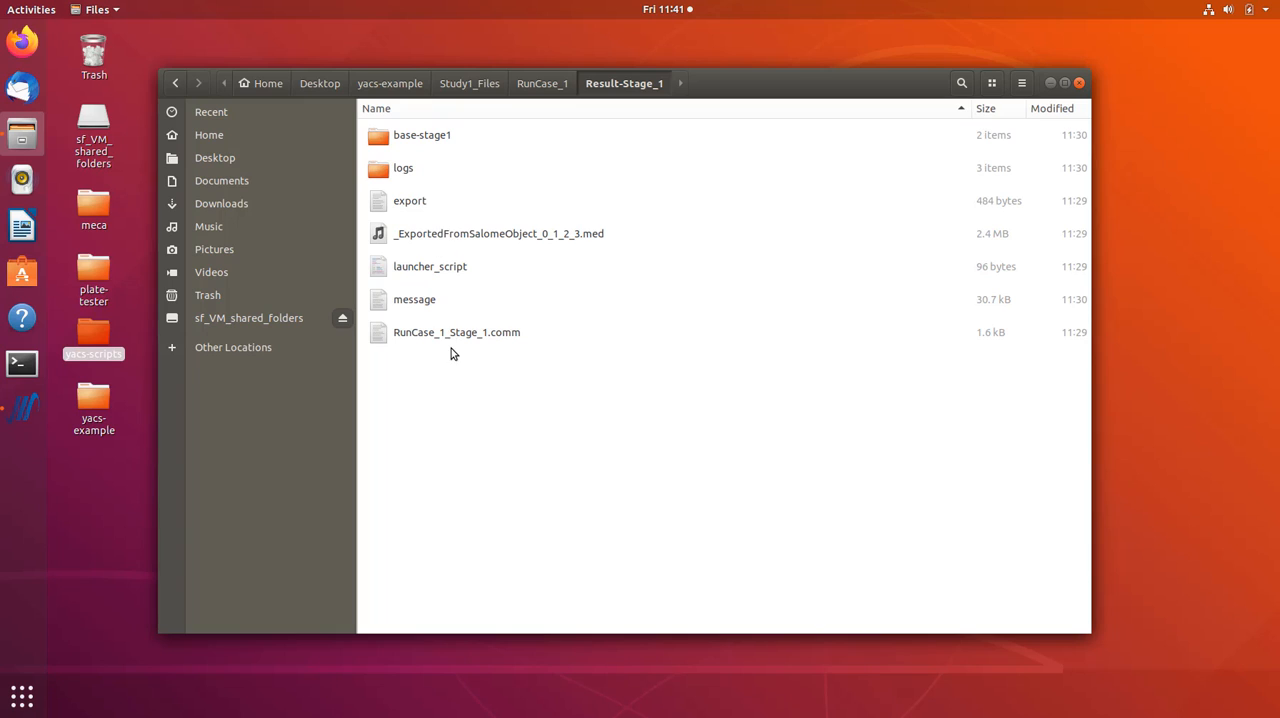
- Check the stage's comm, export and exported med files, then view RunCase_1_Stage_1.comm in the text editor and close it
{"action": "left_click", "coordinate": [474, 333]}
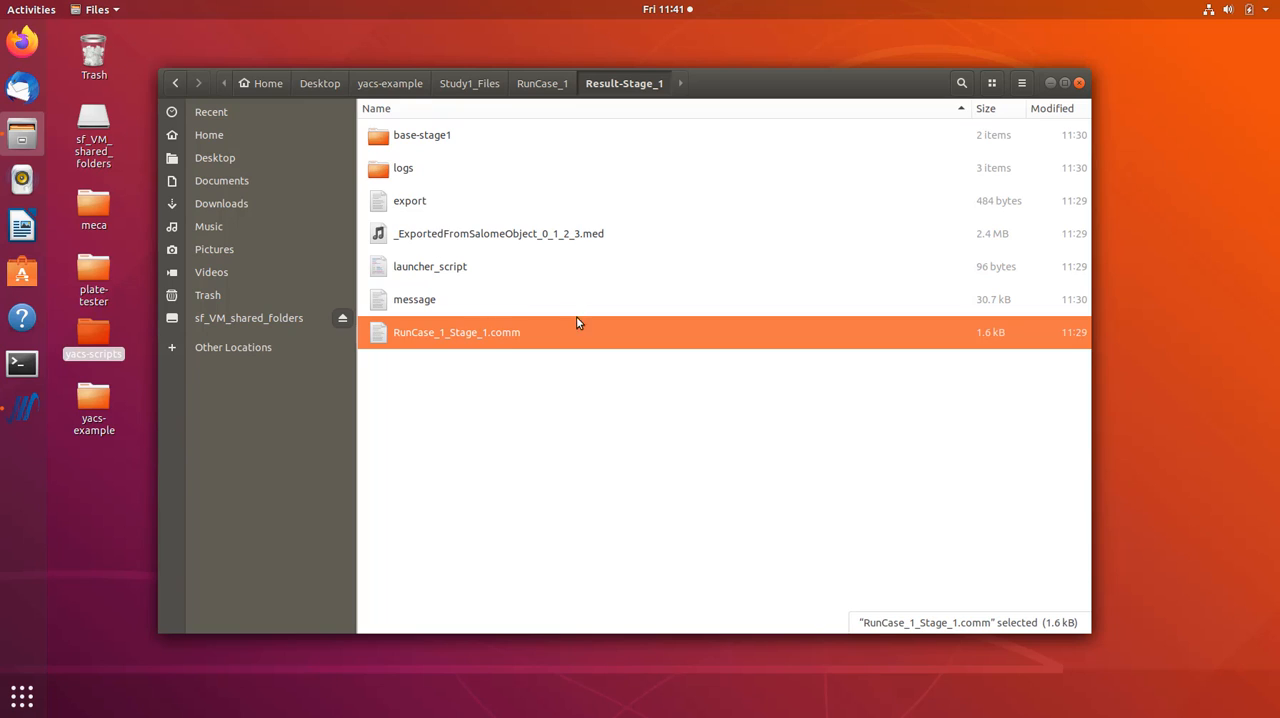
{"action": "left_click", "coordinate": [451, 203]}
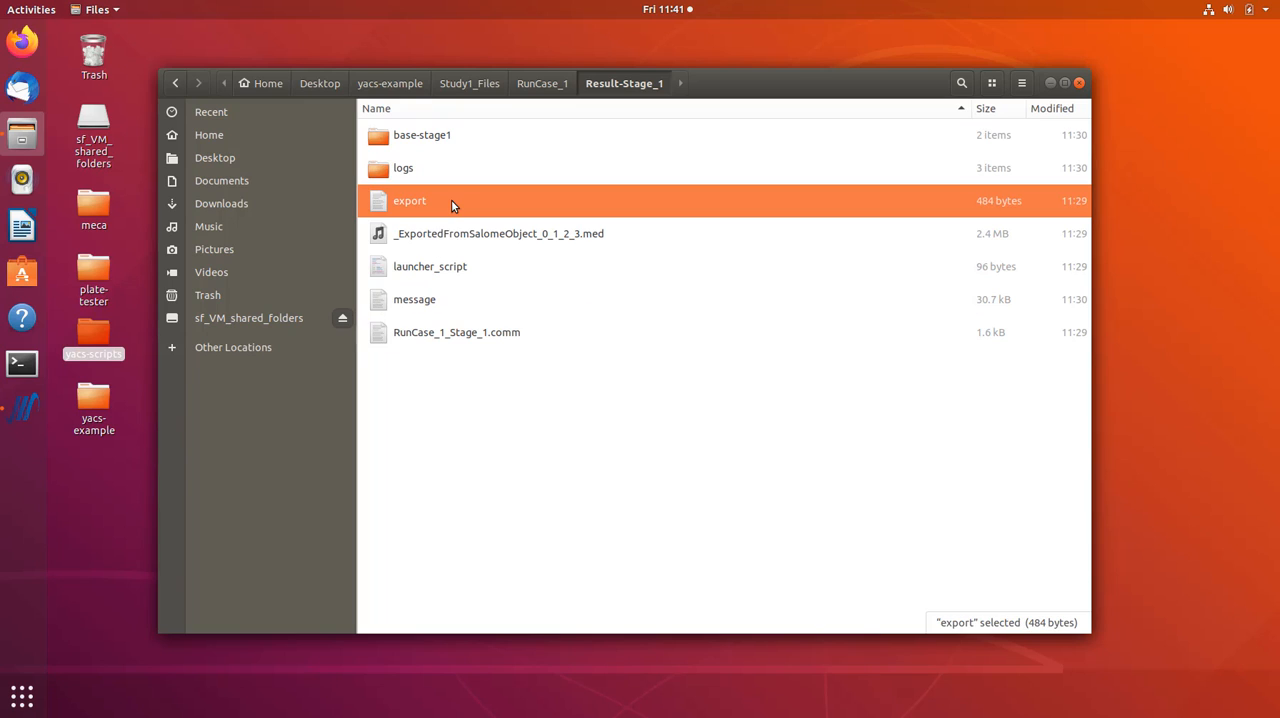
{"action": "left_click", "coordinate": [425, 243]}
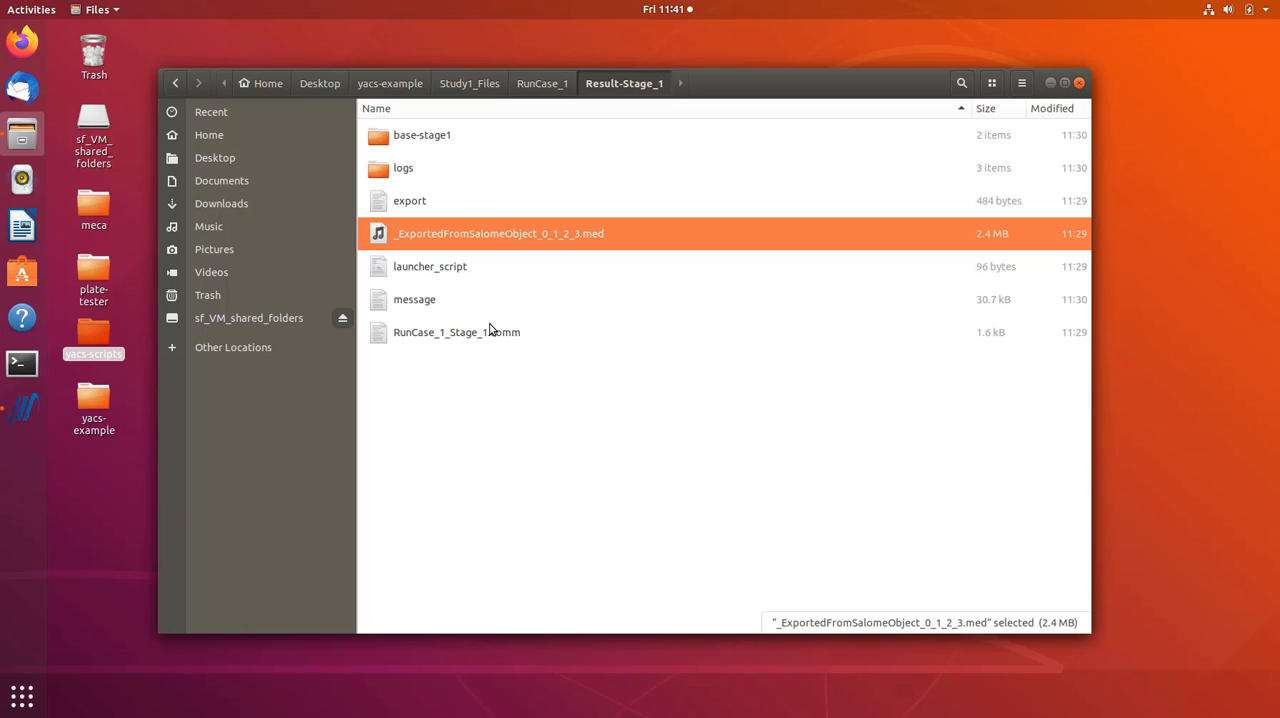
{"action": "left_click", "coordinate": [441, 334]}
{"action": "double_click", "coordinate": [441, 332]}
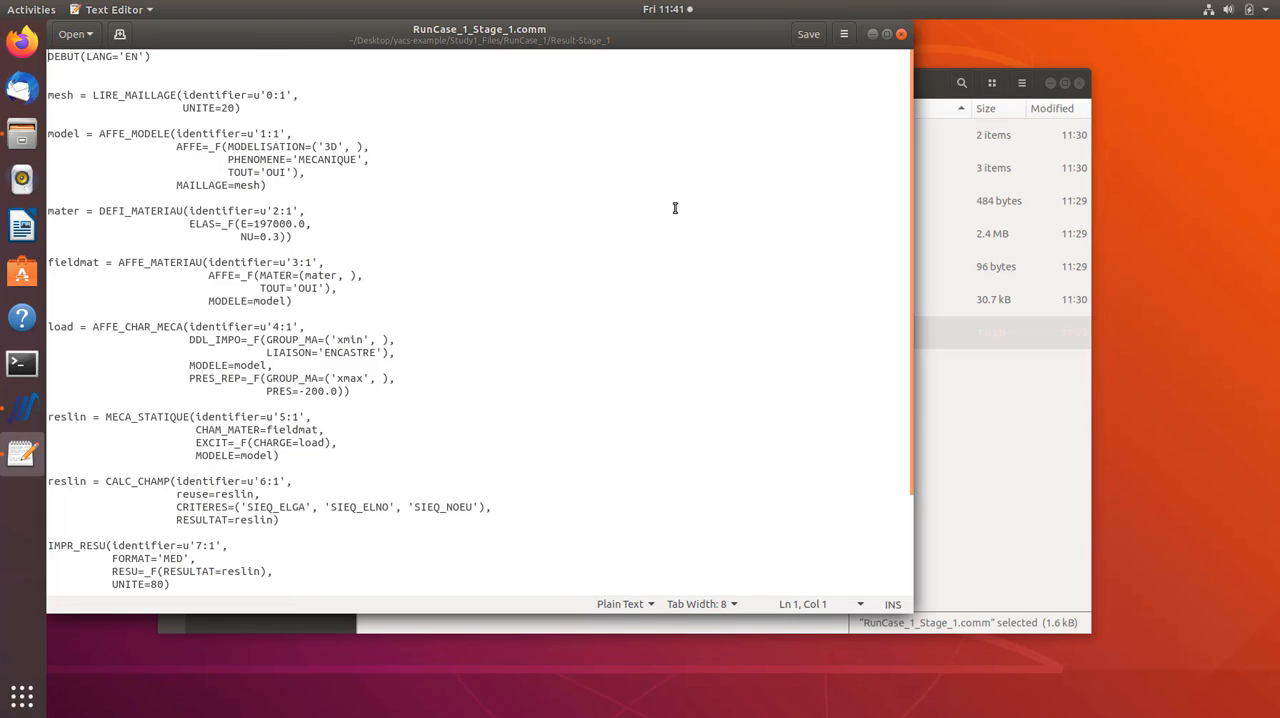
{"action": "left_click", "coordinate": [901, 34]}
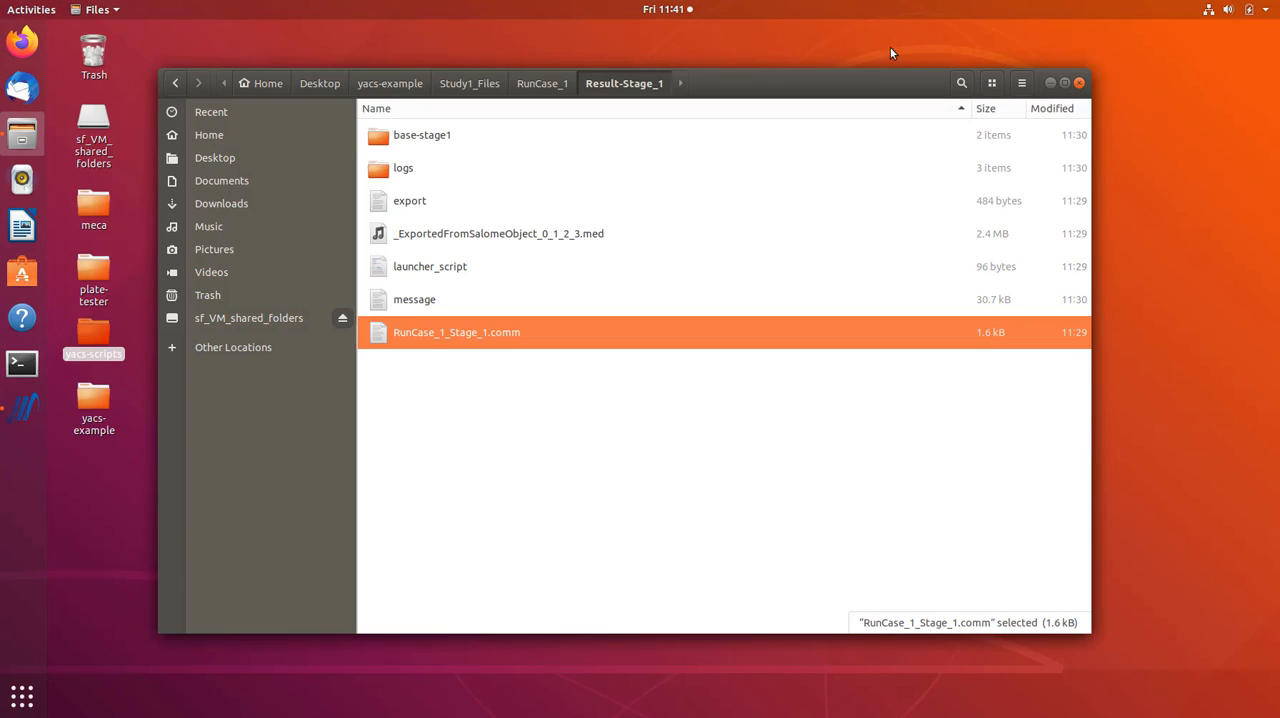
{"action": "double_click", "coordinate": [478, 338]}
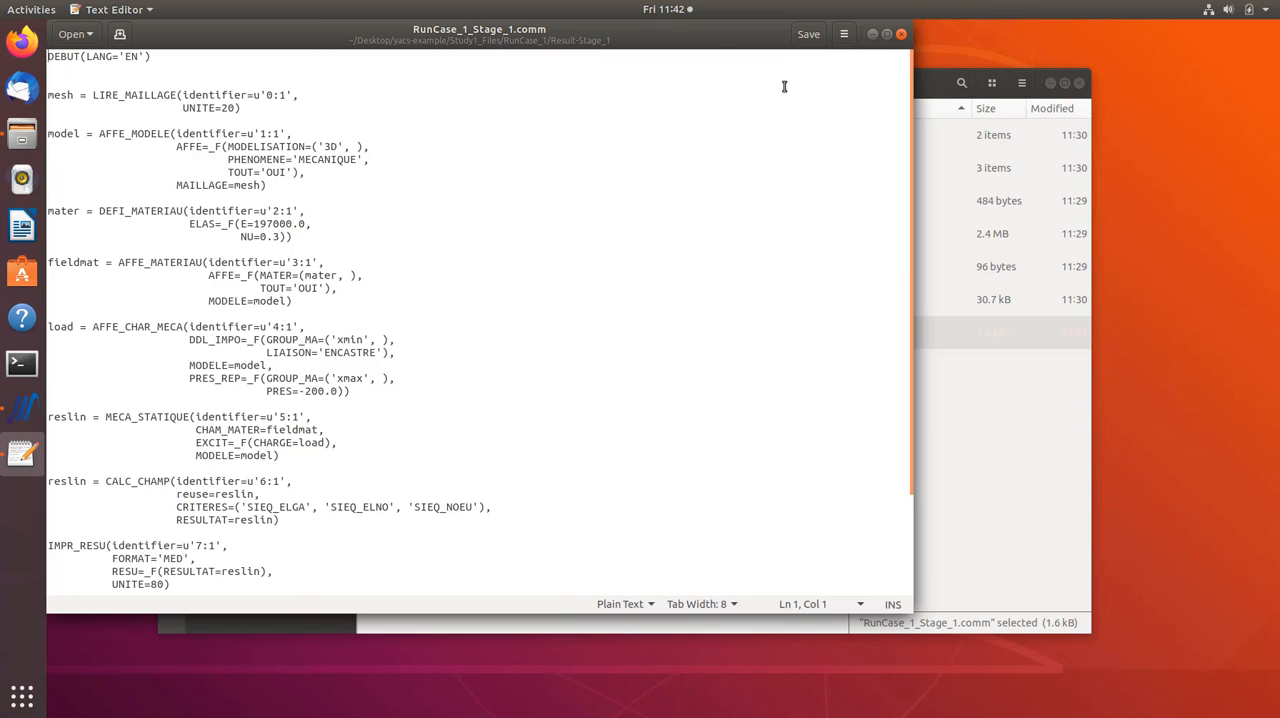
{"action": "left_click", "coordinate": [901, 37]}
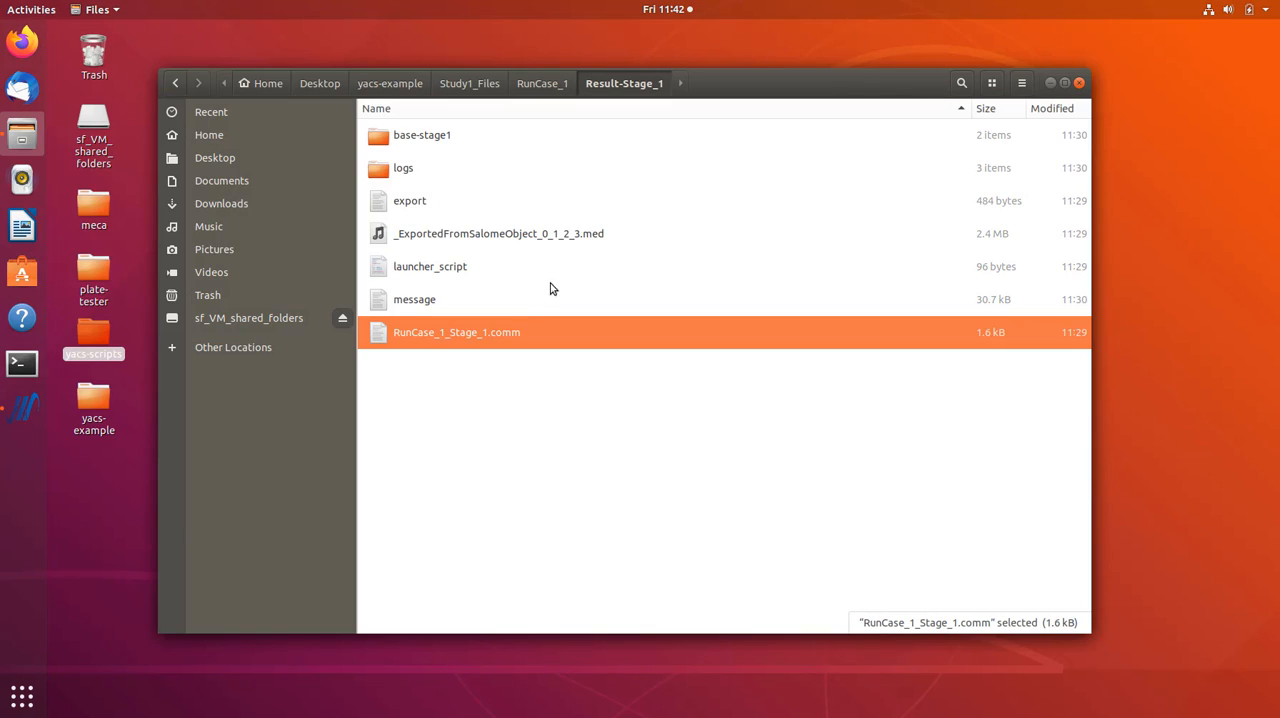
- Open the export file from Result-Stage_1 and examine its P and A job parameter lines
{"action": "double_click", "coordinate": [405, 200]}
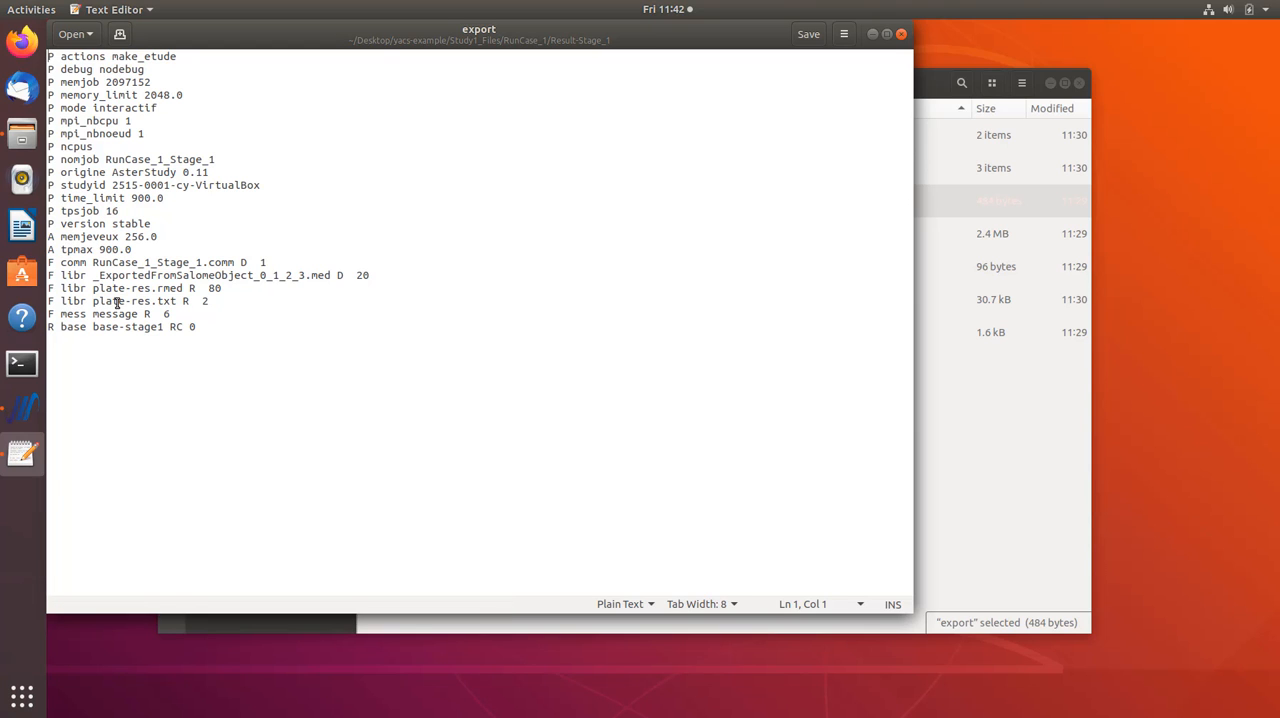
{"action": "left_click_drag", "start_coordinate": [362, 27], "coordinate": [492, 75]}
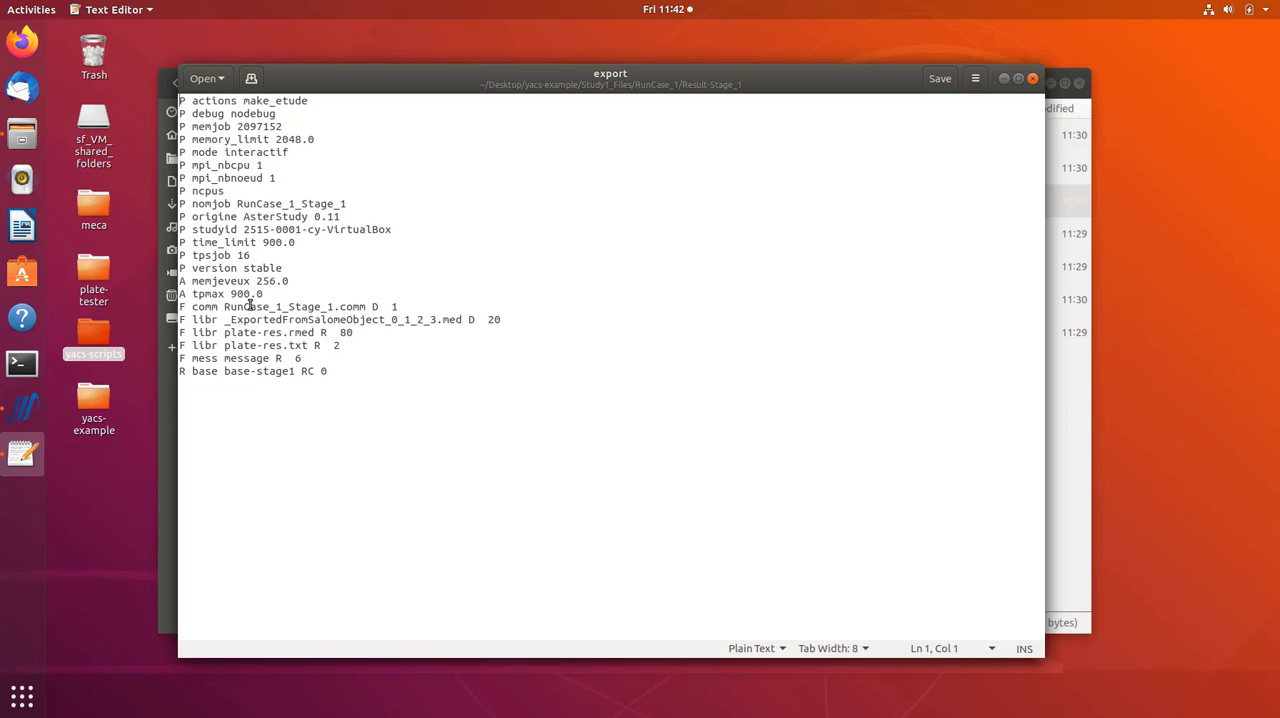
{"action": "left_click_drag", "start_coordinate": [283, 298], "coordinate": [122, 90]}
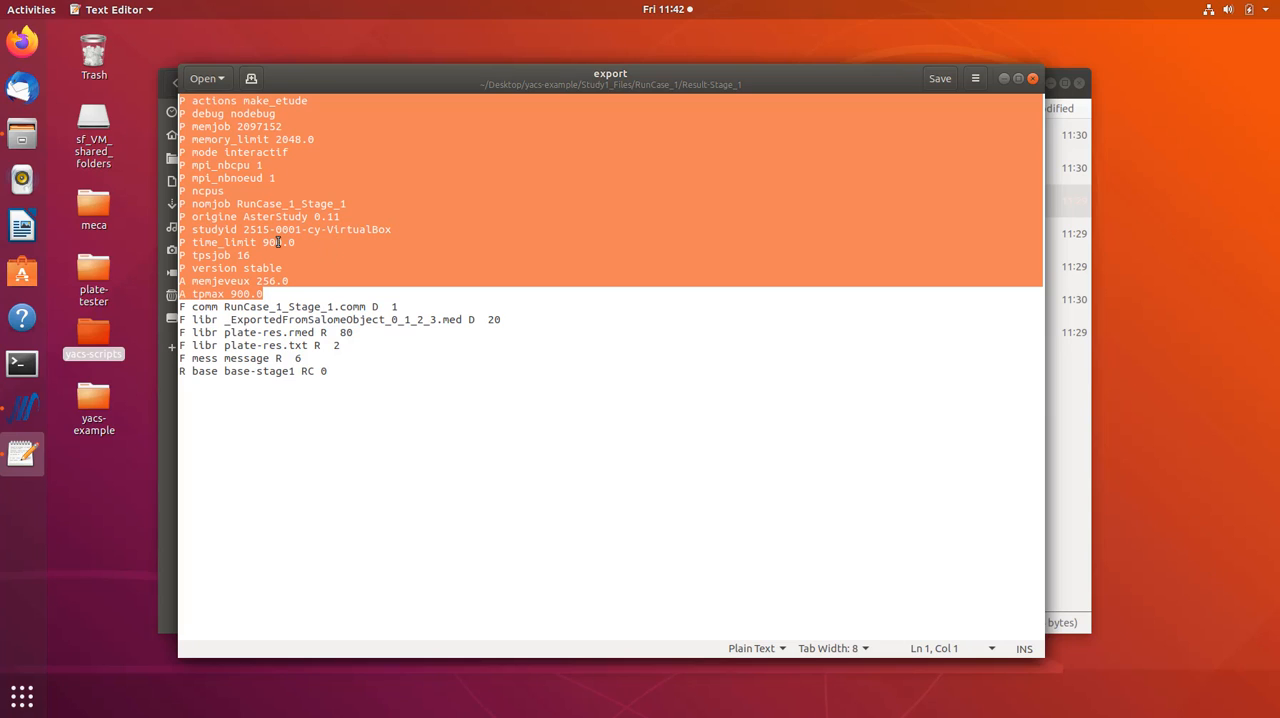
{"action": "left_click", "coordinate": [277, 291]}
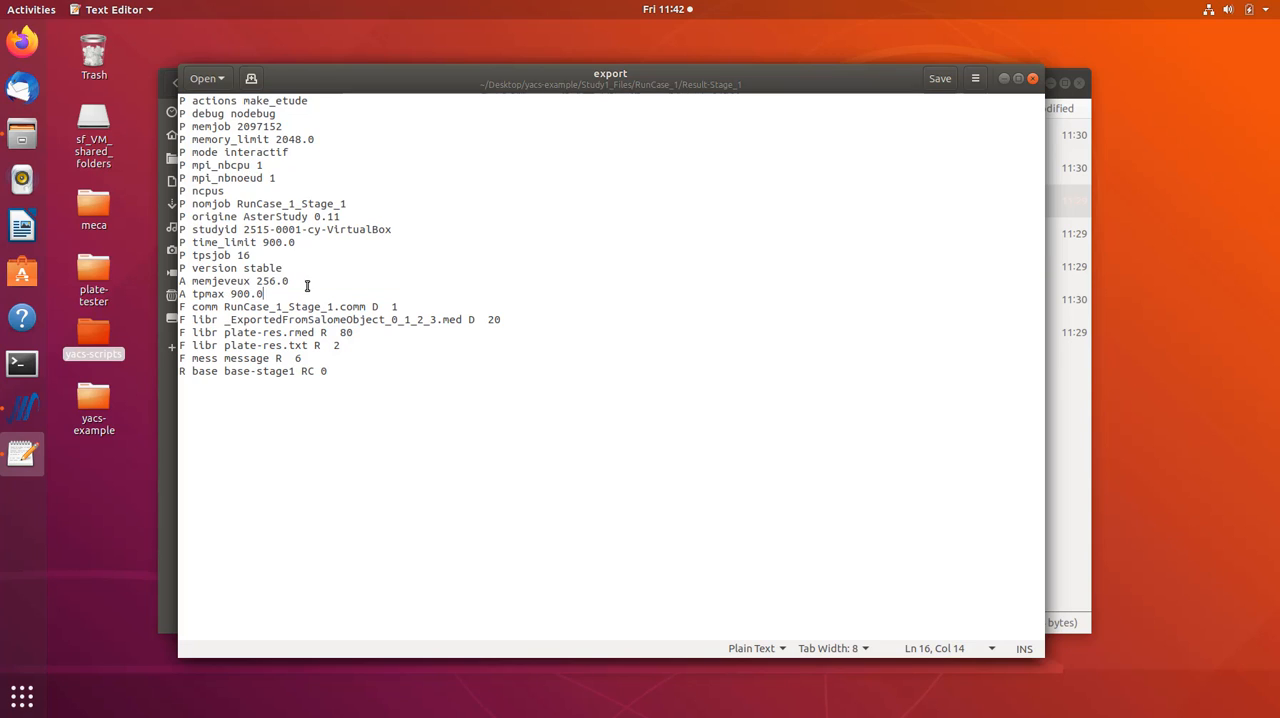
{"action": "key", "text": "shift+Up"}
{"action": "key", "text": "shift+Up"}
{"action": "key", "text": "shift+Up"}
{"action": "key", "text": "shift+Up"}
{"action": "key", "text": "shift+Up"}
{"action": "key", "text": "shift+Up"}
{"action": "key", "text": "shift+Up"}
{"action": "key", "text": "shift+Up"}
{"action": "key", "text": "shift+Up"}
{"action": "key", "text": "shift+Up"}
{"action": "key", "text": "shift+Up"}
{"action": "key", "text": "shift+Up"}
{"action": "key", "text": "shift+Up"}
{"action": "key", "text": "shift+Up"}
{"action": "key", "text": "shift+Home"}
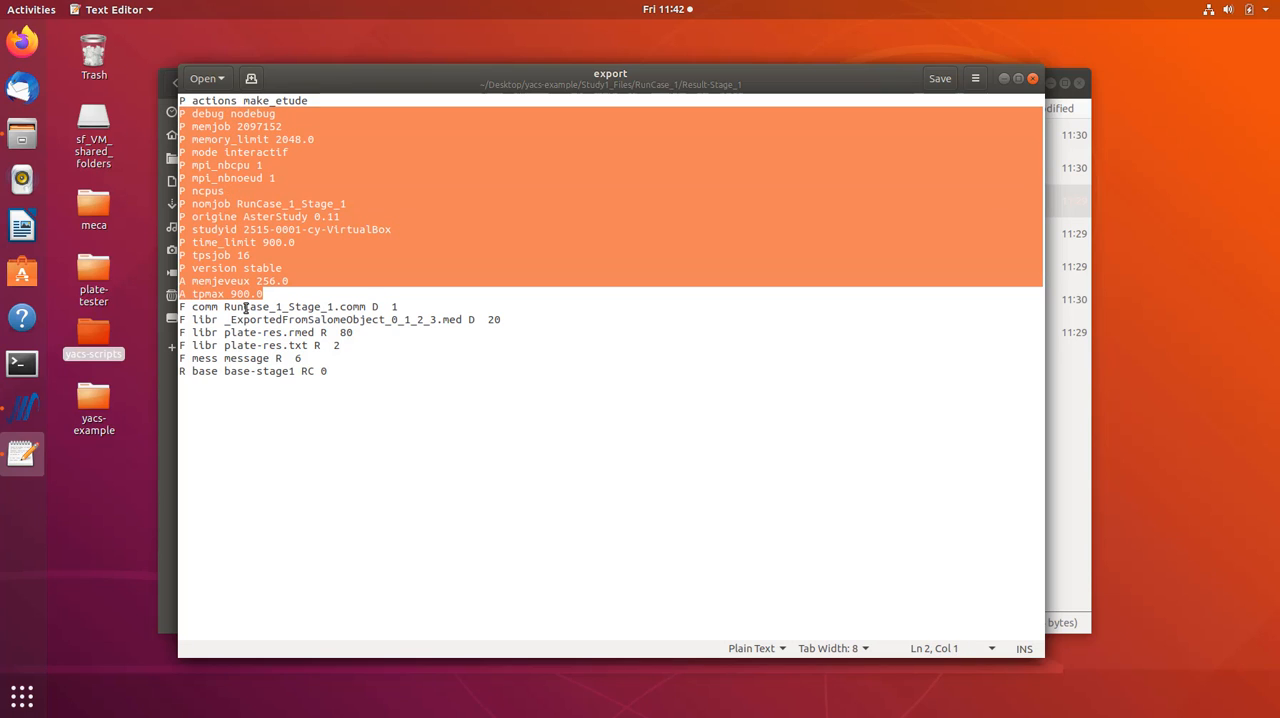
- Examine the F file entries in the export file, focusing on the type, D/R flag and unit number of the comm line
{"action": "left_click_drag", "start_coordinate": [193, 306], "coordinate": [489, 374]}
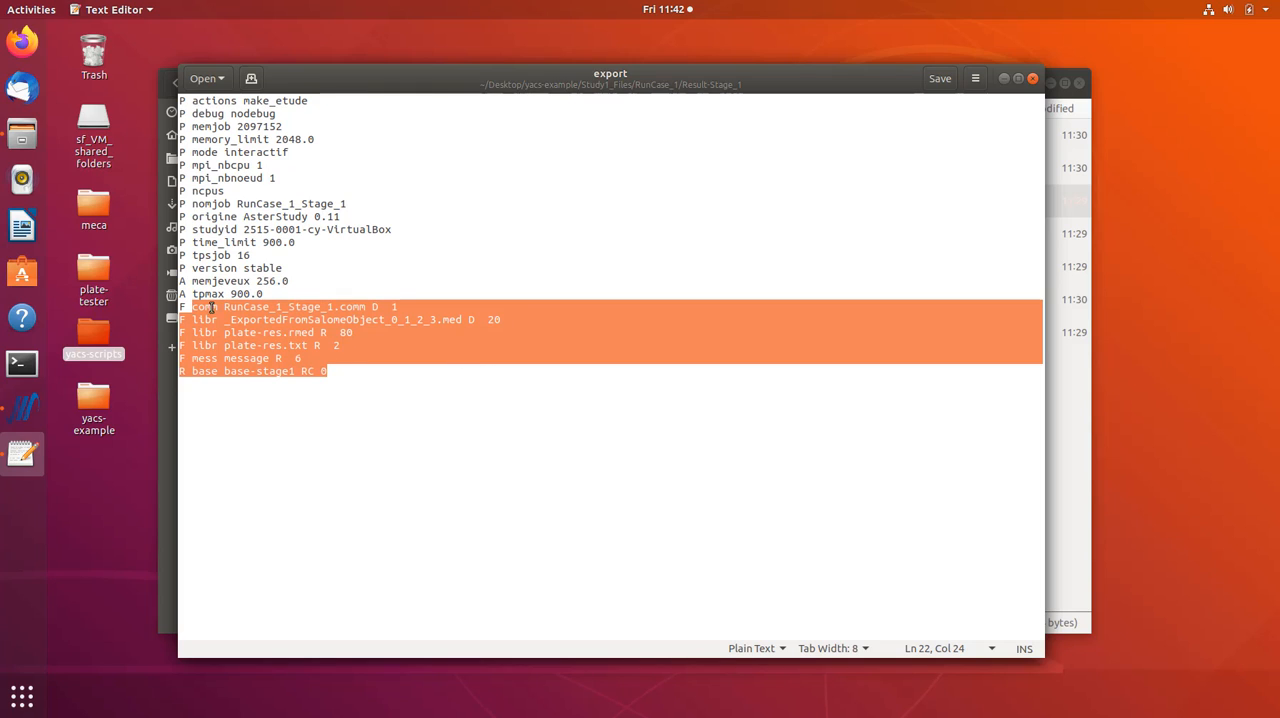
{"action": "left_click", "coordinate": [182, 308]}
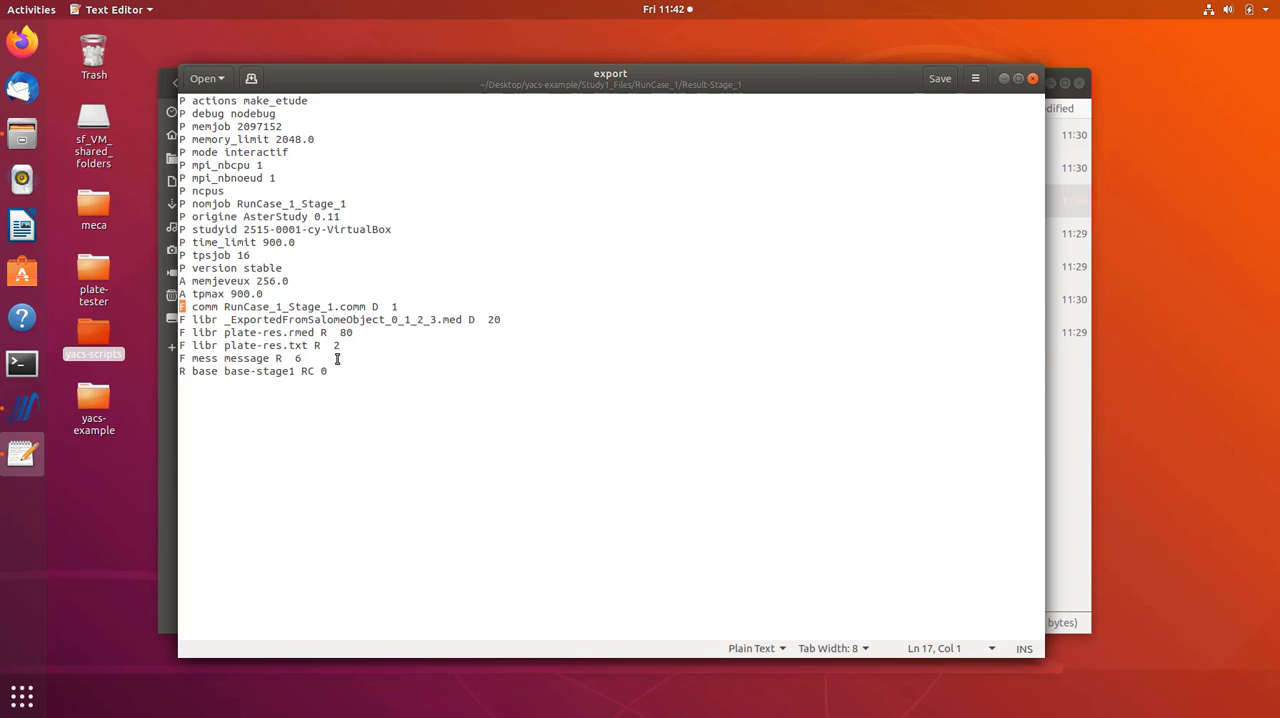
{"action": "left_click_drag", "start_coordinate": [316, 360], "coordinate": [162, 310]}
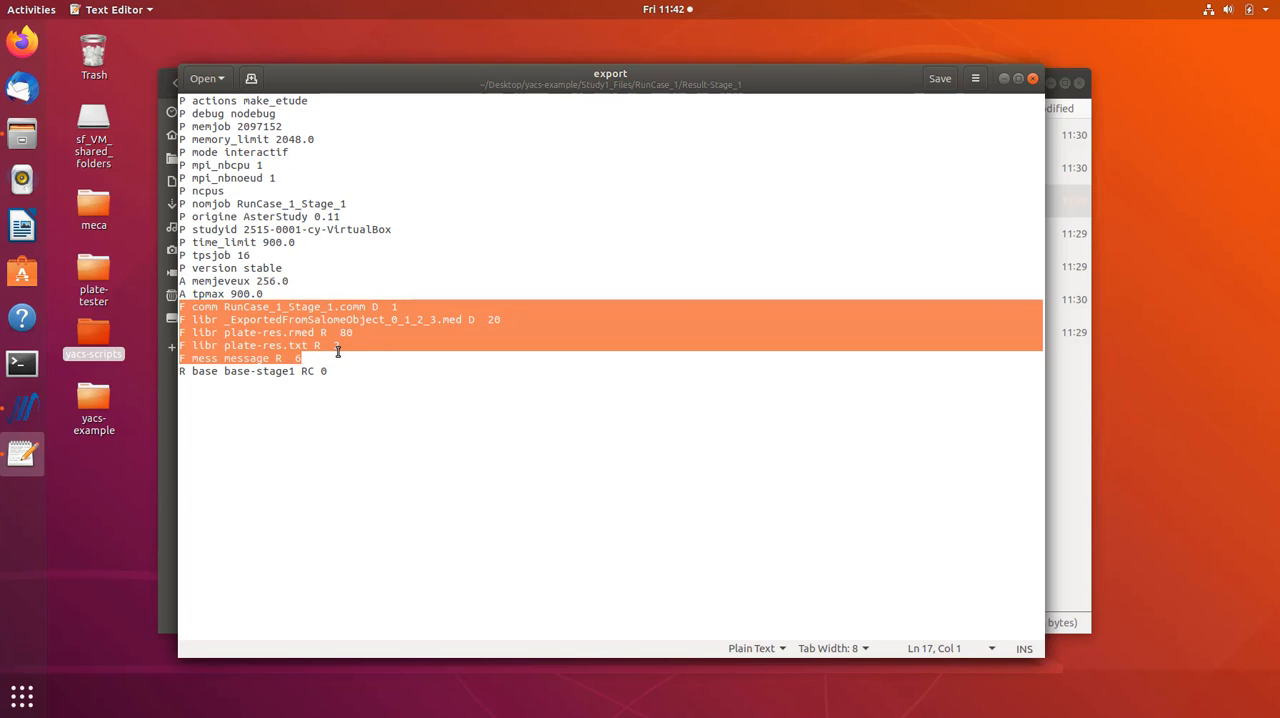
{"action": "left_click", "coordinate": [377, 300]}
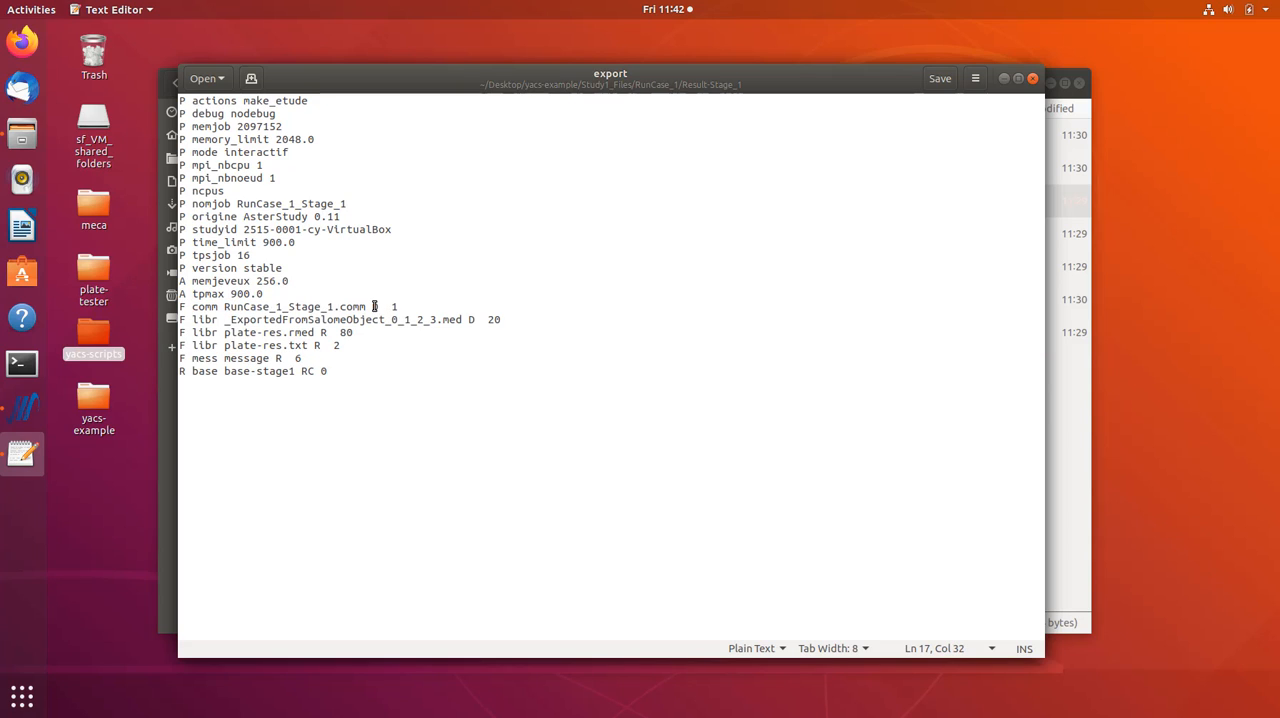
{"action": "double_click", "coordinate": [323, 332]}
{"action": "double_click", "coordinate": [394, 307]}
{"action": "left_click_drag", "start_coordinate": [408, 307], "coordinate": [241, 307]}
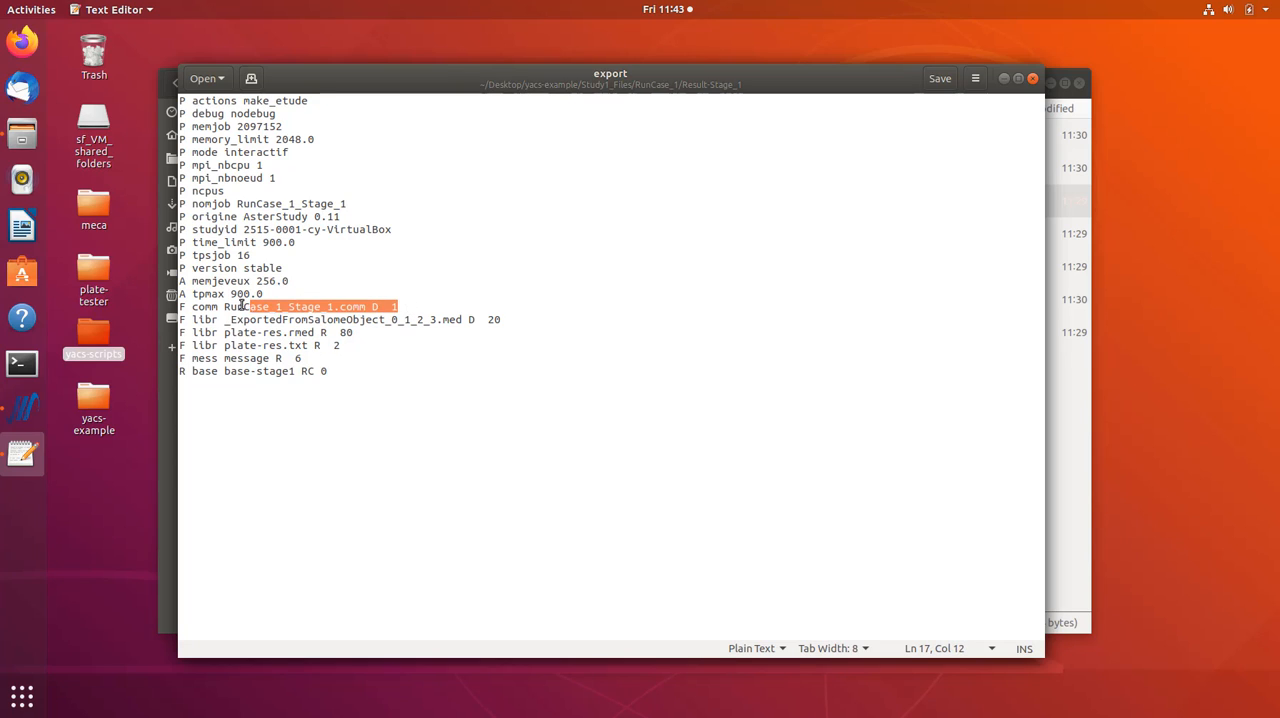
{"action": "left_click", "coordinate": [393, 307]}
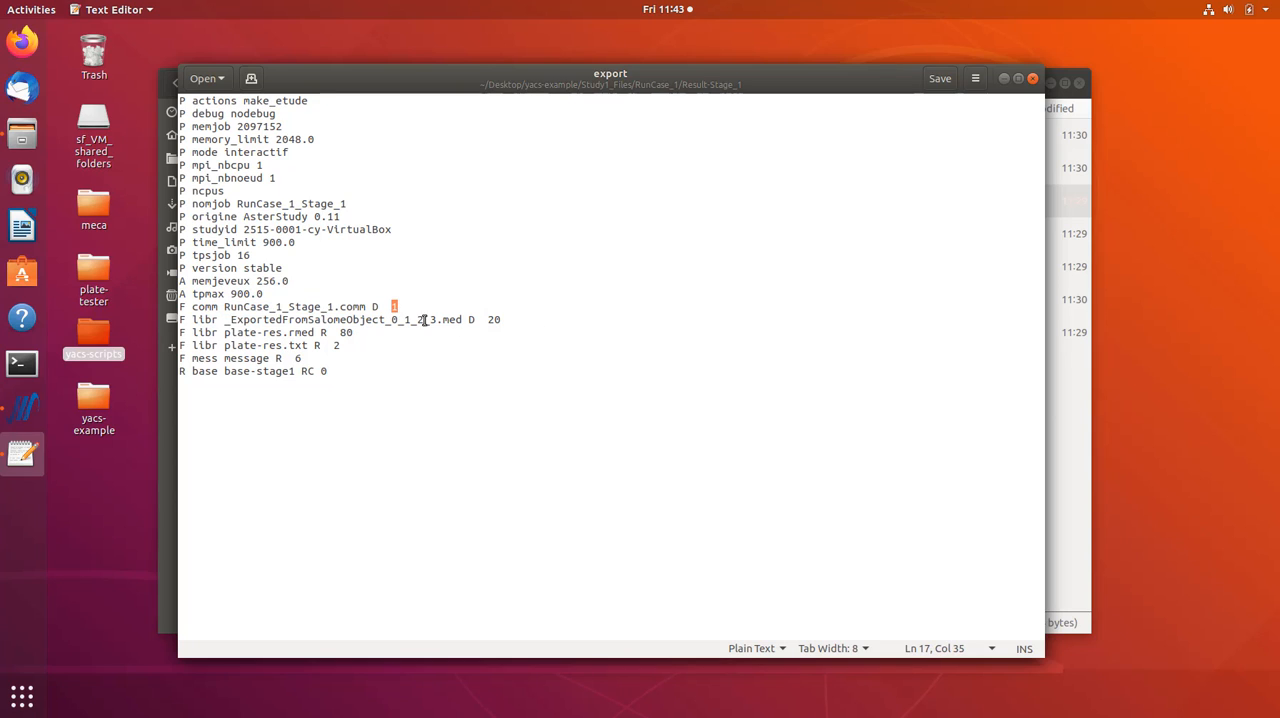
- Examine the unit numbers of the med, plate-res.rmed and plate-res.txt entries, then close the export file
{"action": "double_click", "coordinate": [494, 319]}
{"action": "double_click", "coordinate": [346, 333]}
{"action": "double_click", "coordinate": [337, 345]}
{"action": "left_click_drag", "start_coordinate": [304, 362], "coordinate": [170, 314]}
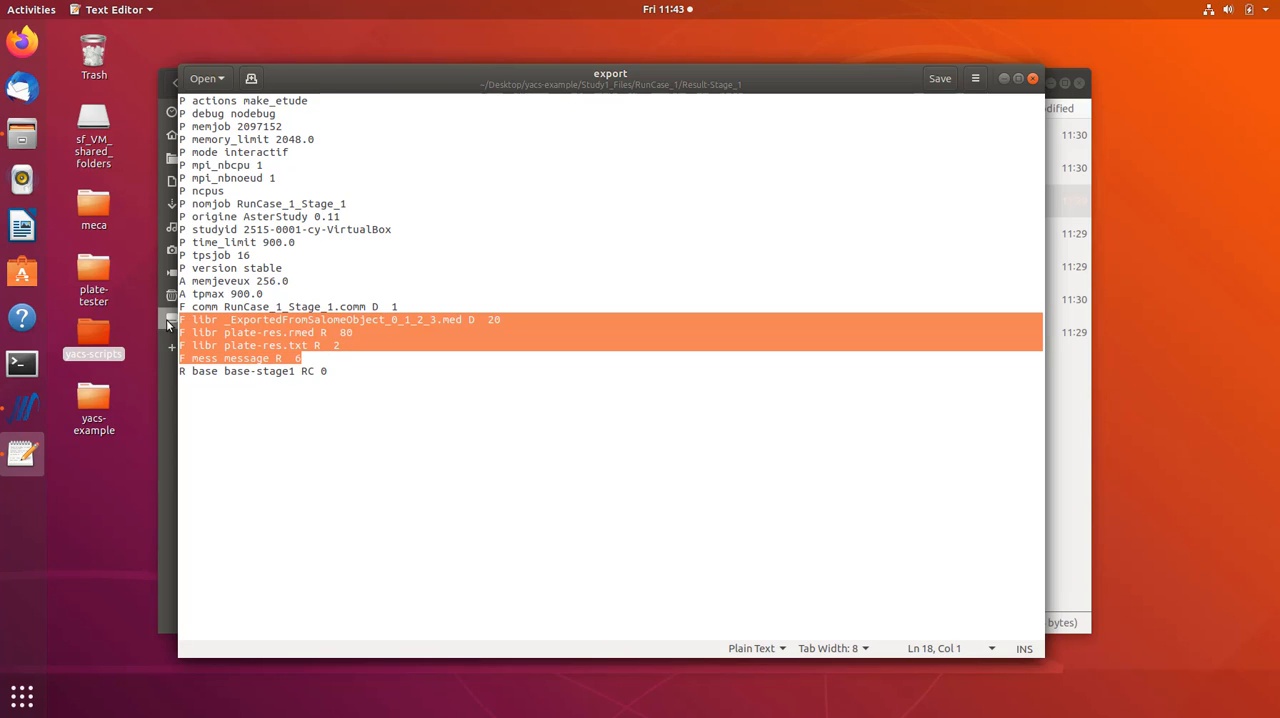
{"action": "left_click", "coordinate": [366, 381]}
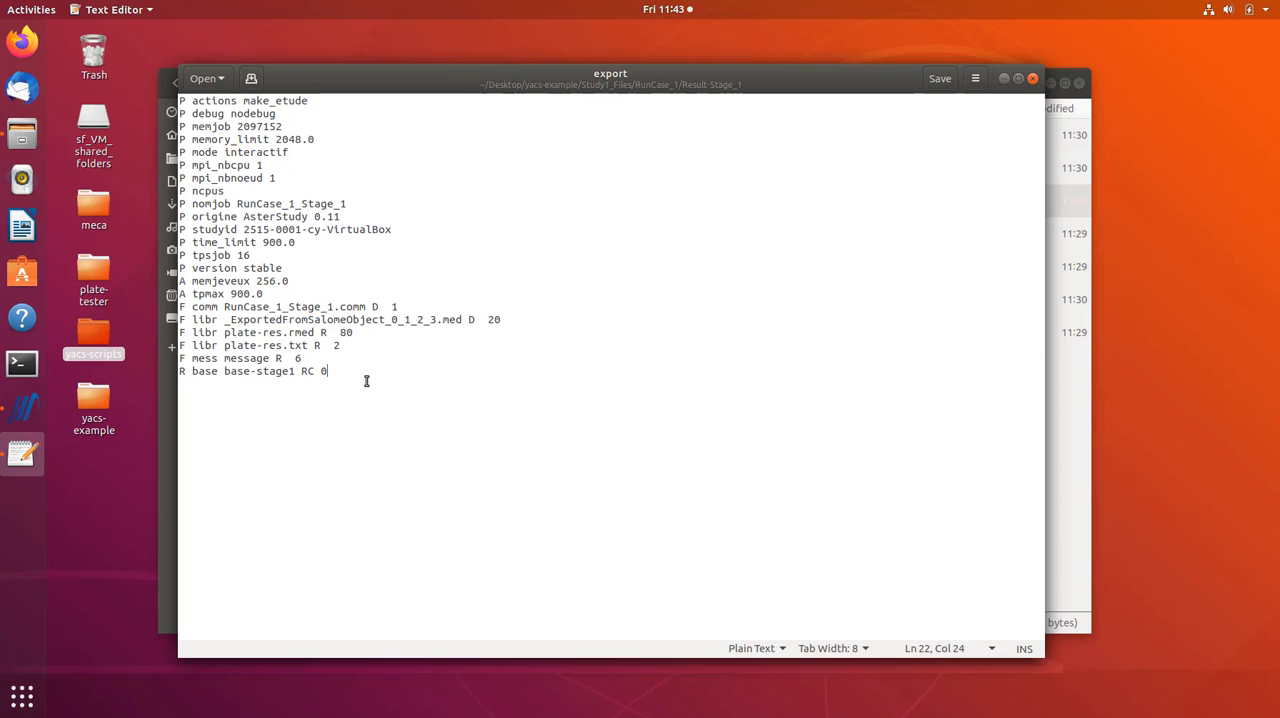
{"action": "left_click", "coordinate": [1034, 79]}
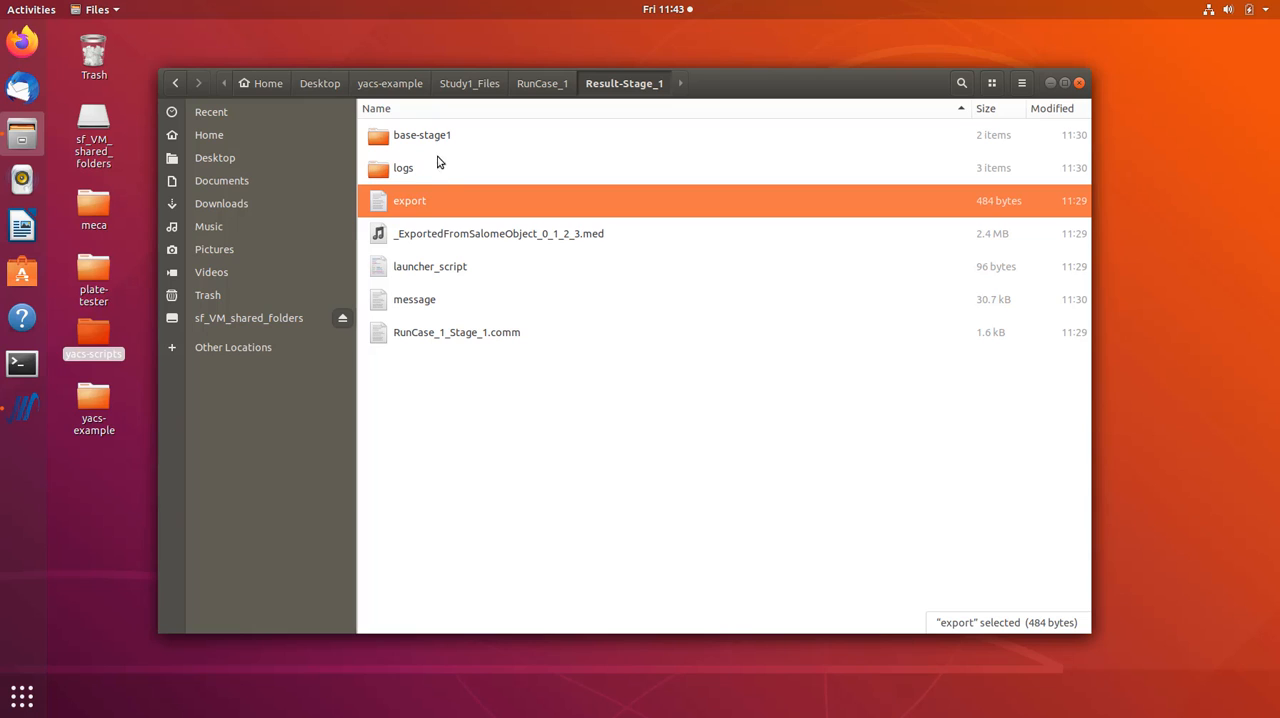
- Open asterNode.py from the yacs-scripts desktop folder in the text editor, placing the windows so both remain accessible
{"action": "double_click", "coordinate": [93, 335]}
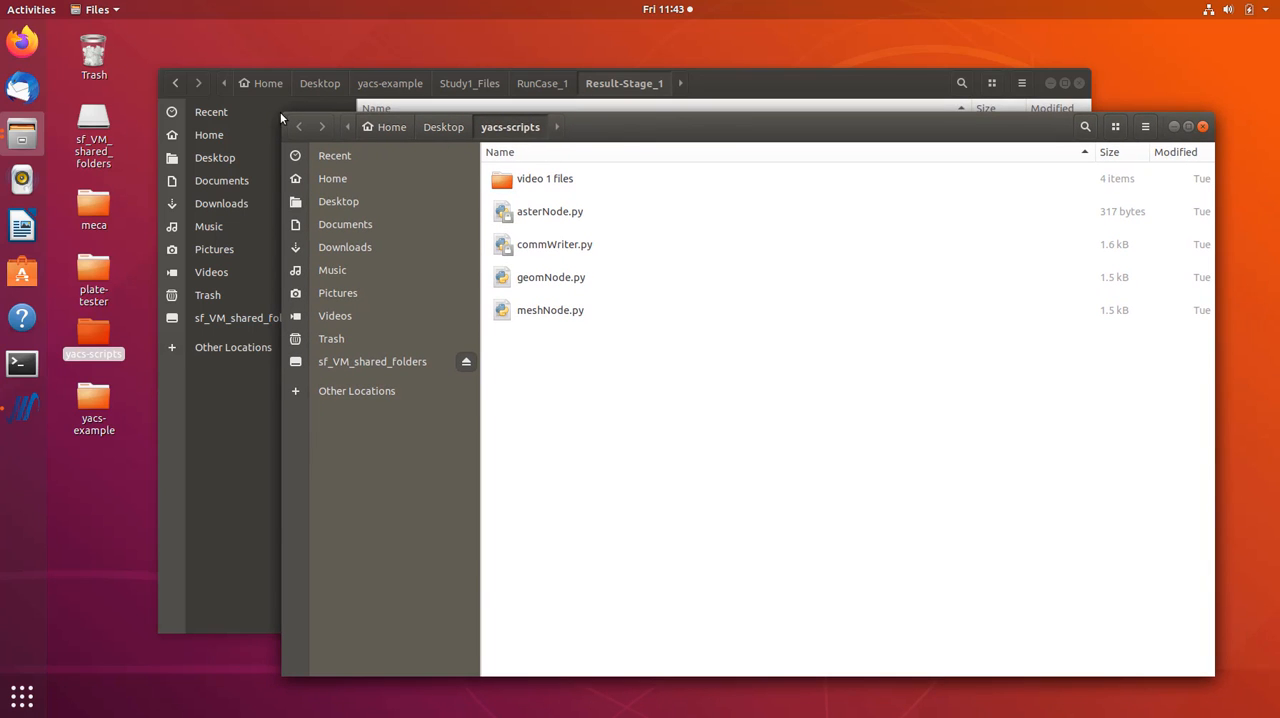
{"action": "left_click_drag", "start_coordinate": [280, 112], "coordinate": [411, 194]}
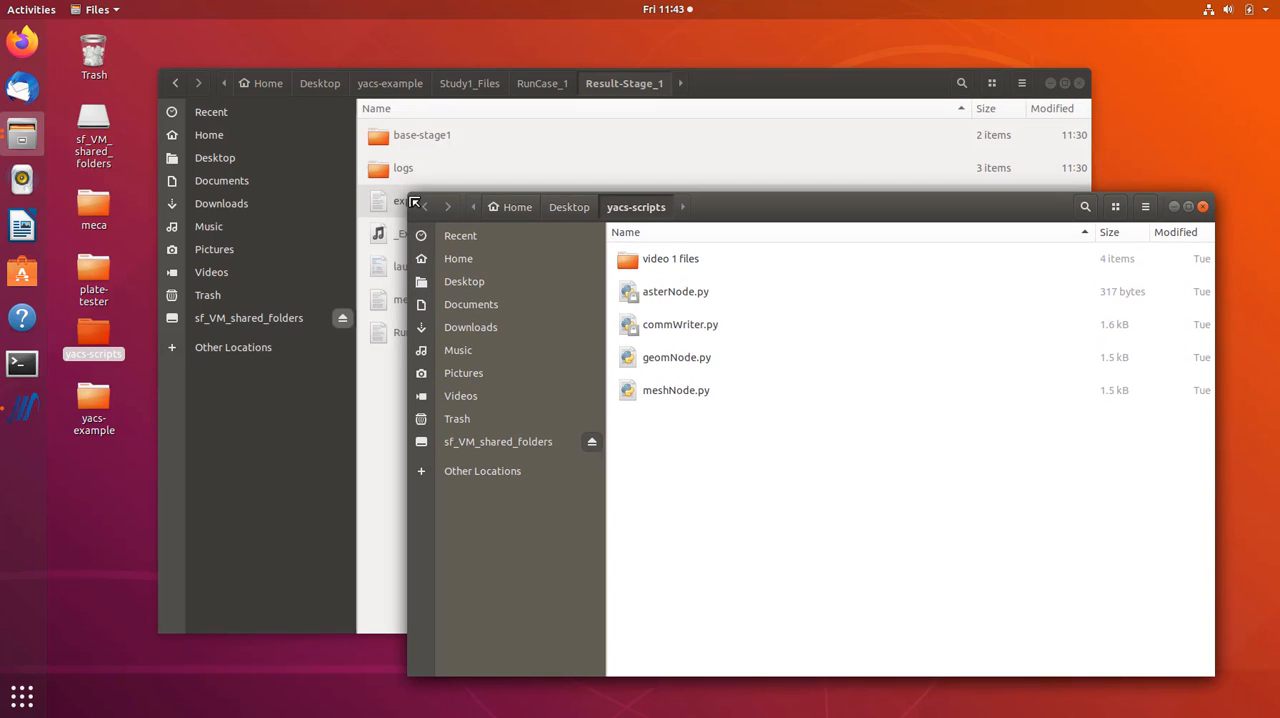
{"action": "double_click", "coordinate": [684, 299]}
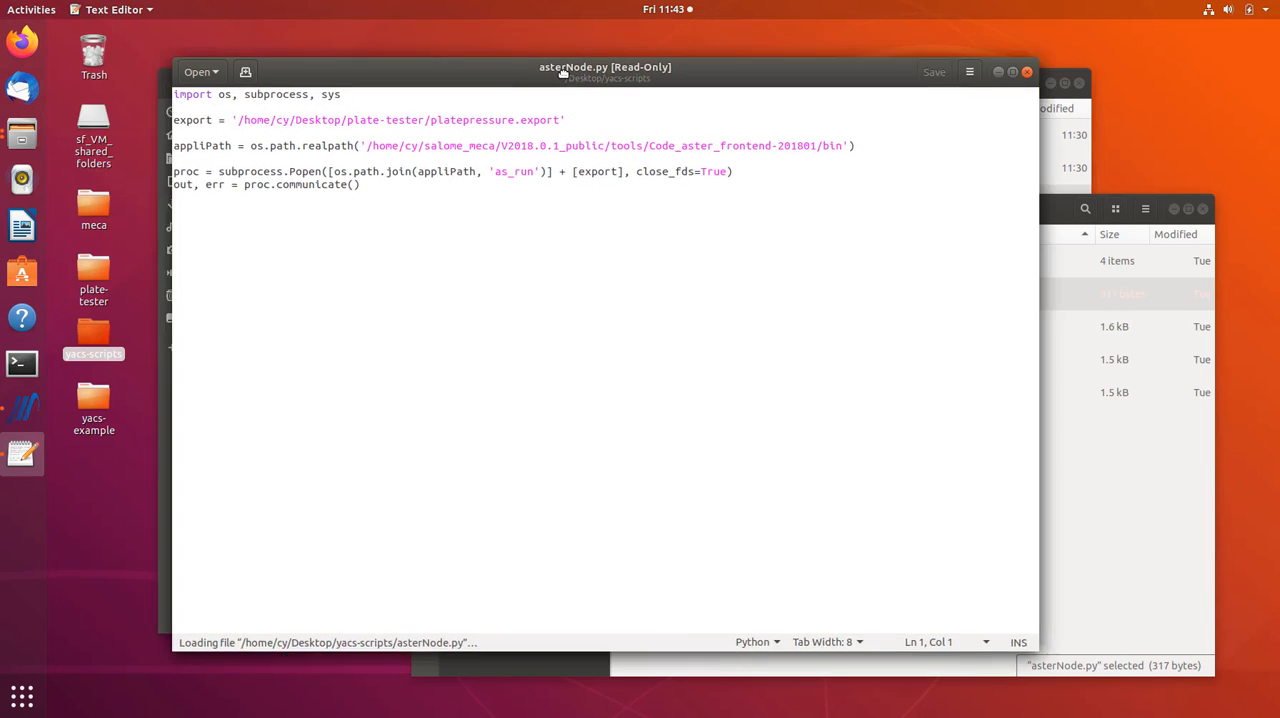
{"action": "left_click_drag", "start_coordinate": [418, 28], "coordinate": [615, 113]}
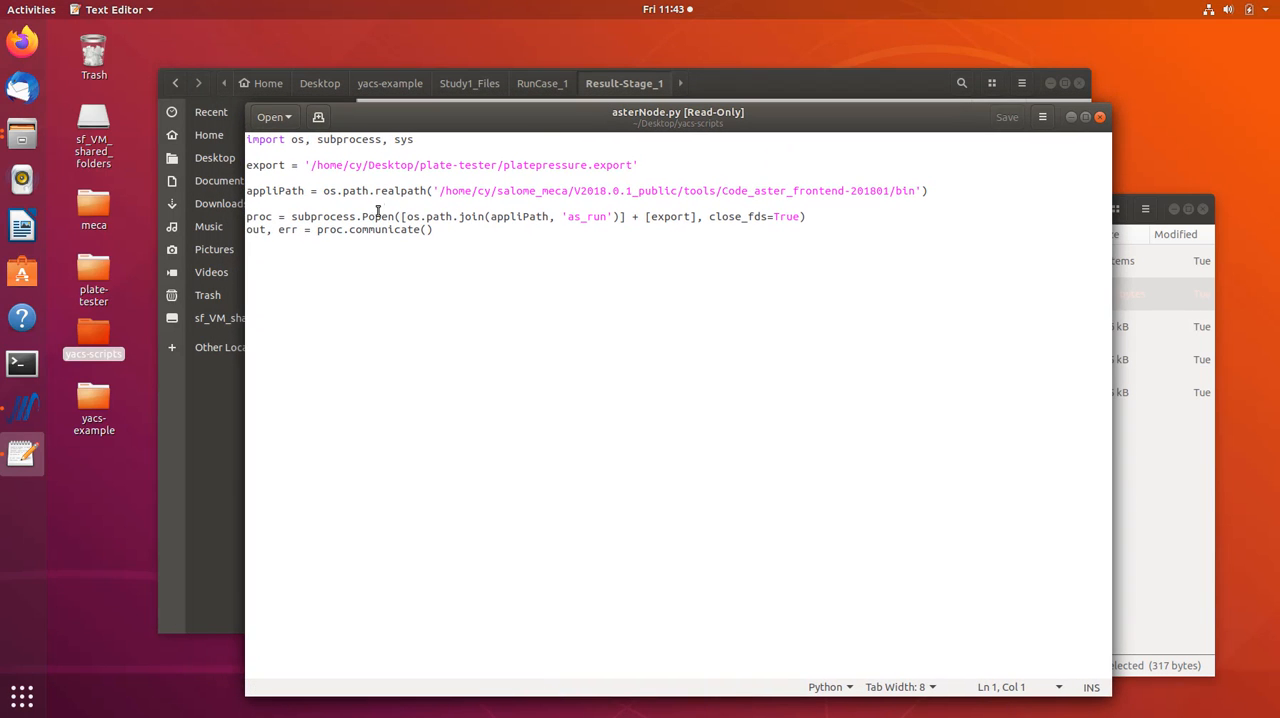
- Examine the subprocess import, the as_run call and the Code_aster frontend bin path in asterNode.py
{"action": "double_click", "coordinate": [346, 140]}
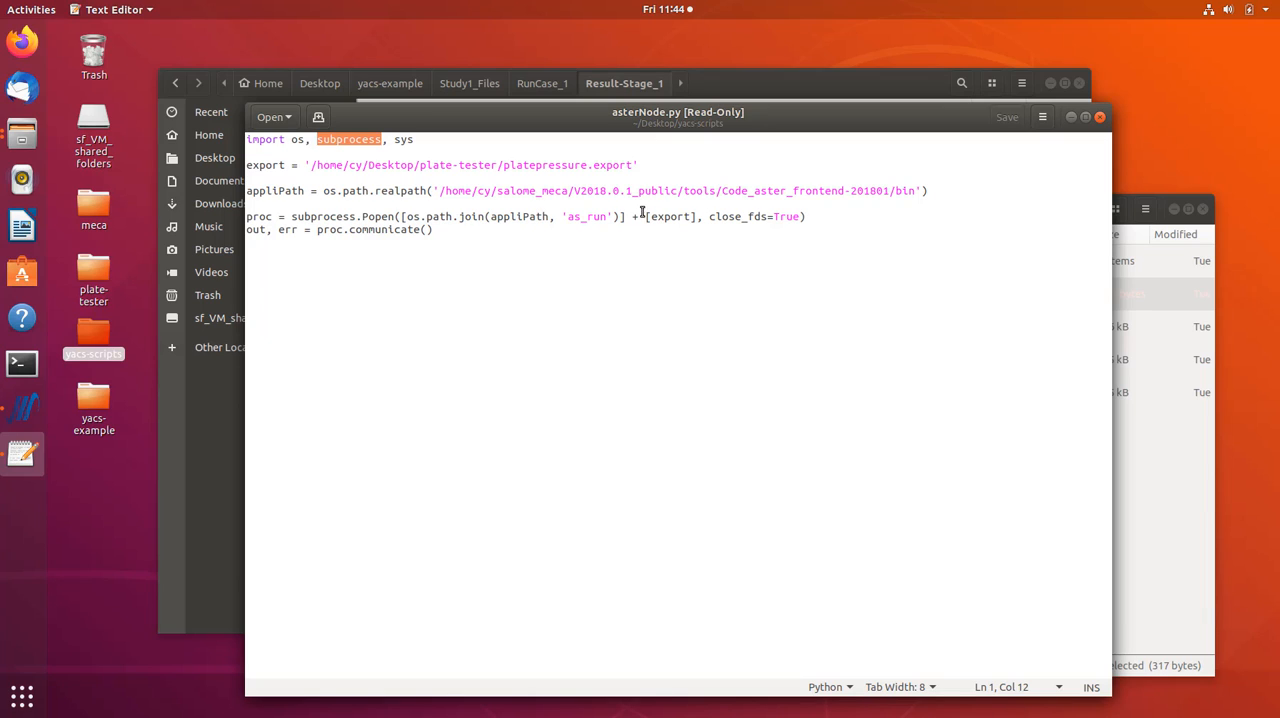
{"action": "left_click_drag", "start_coordinate": [567, 217], "coordinate": [606, 217]}
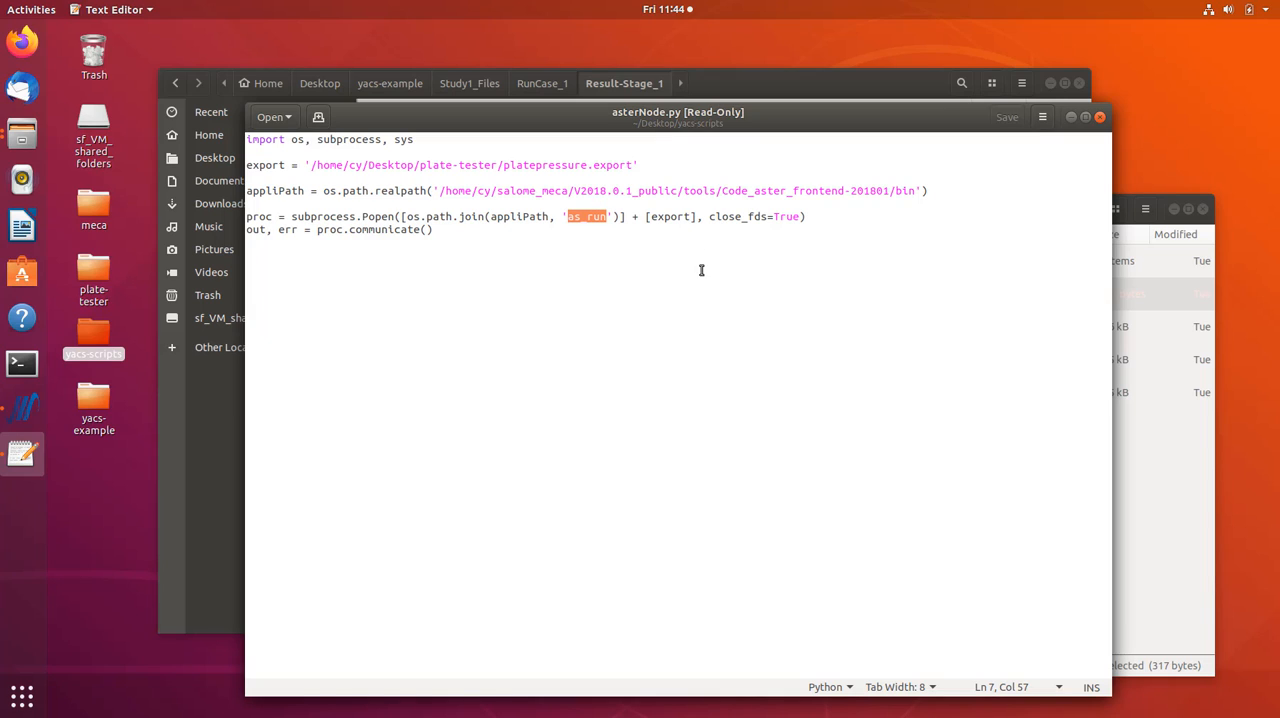
{"action": "left_click", "coordinate": [565, 229]}
{"action": "left_click_drag", "start_coordinate": [568, 218], "coordinate": [606, 218]}
{"action": "left_click_drag", "start_coordinate": [442, 190], "coordinate": [903, 194]}
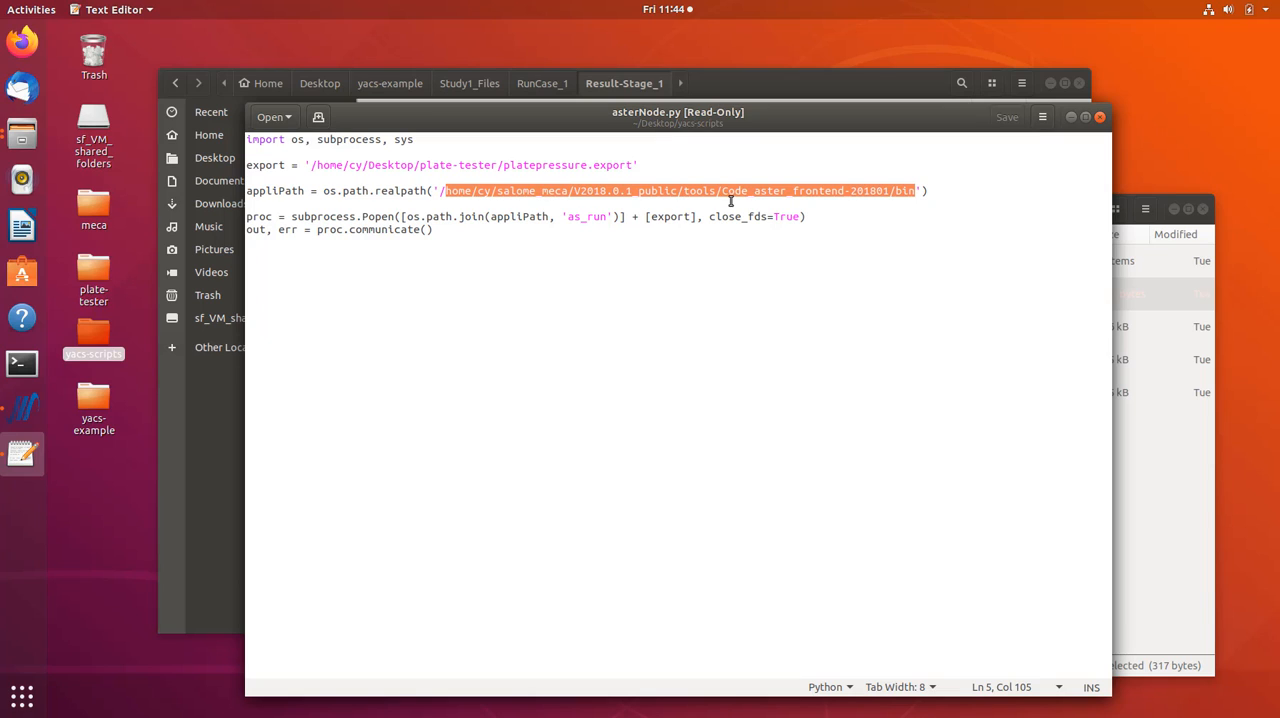
- Bring the yacs-scripts file window forward and open the salome_meca folder in Home, keeping the appliPath line of asterNode.py readable
{"action": "left_click", "coordinate": [29, 140]}
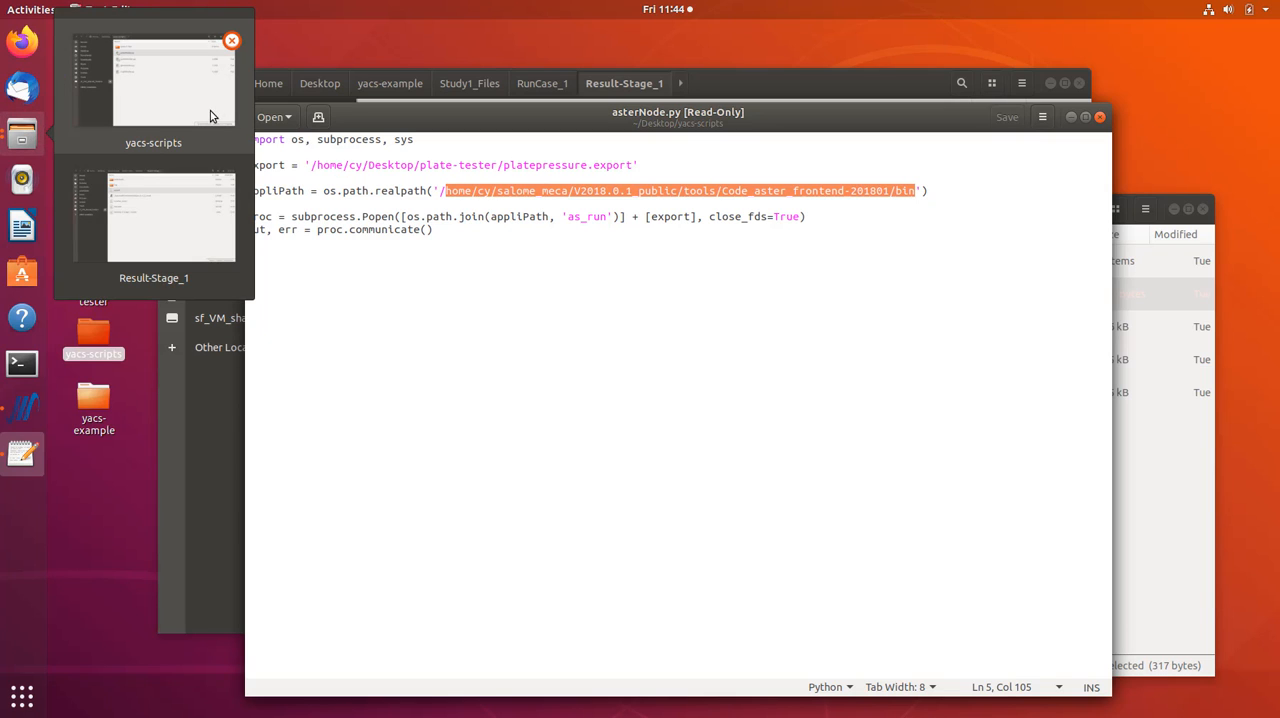
{"action": "left_click", "coordinate": [160, 125]}
{"action": "left_click_drag", "start_coordinate": [744, 226], "coordinate": [670, 320]}
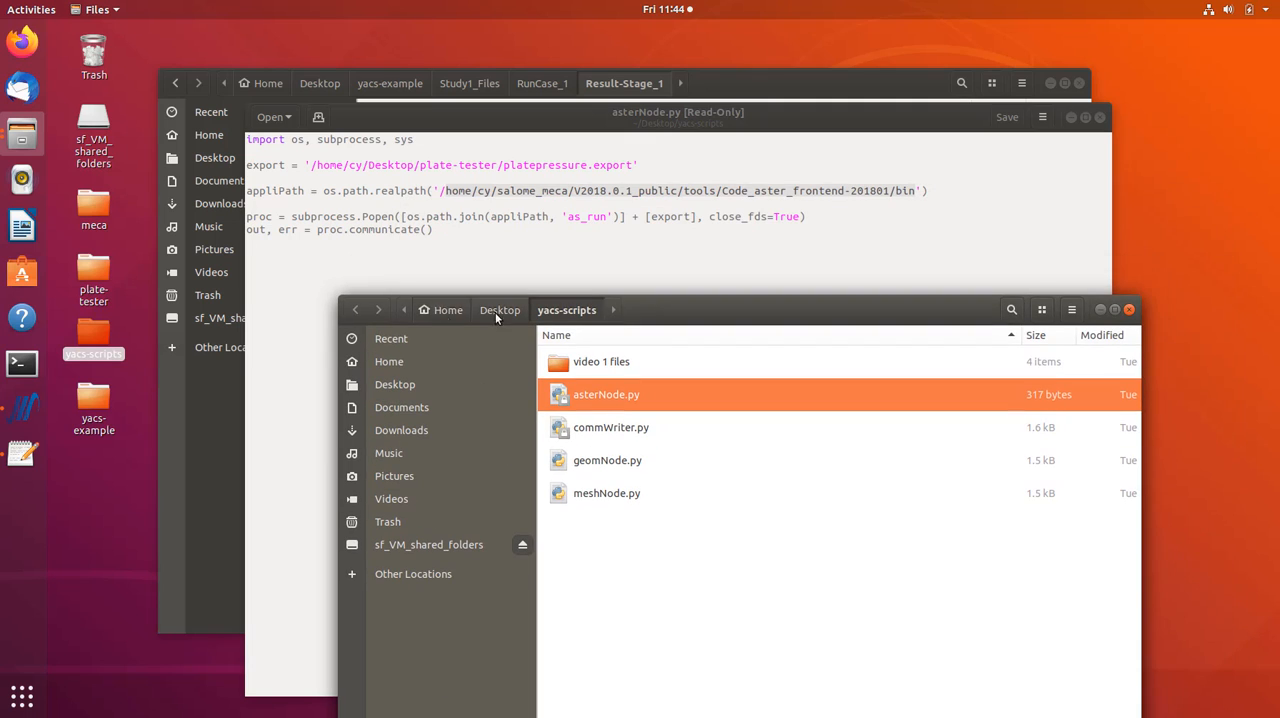
{"action": "left_click", "coordinate": [438, 310]}
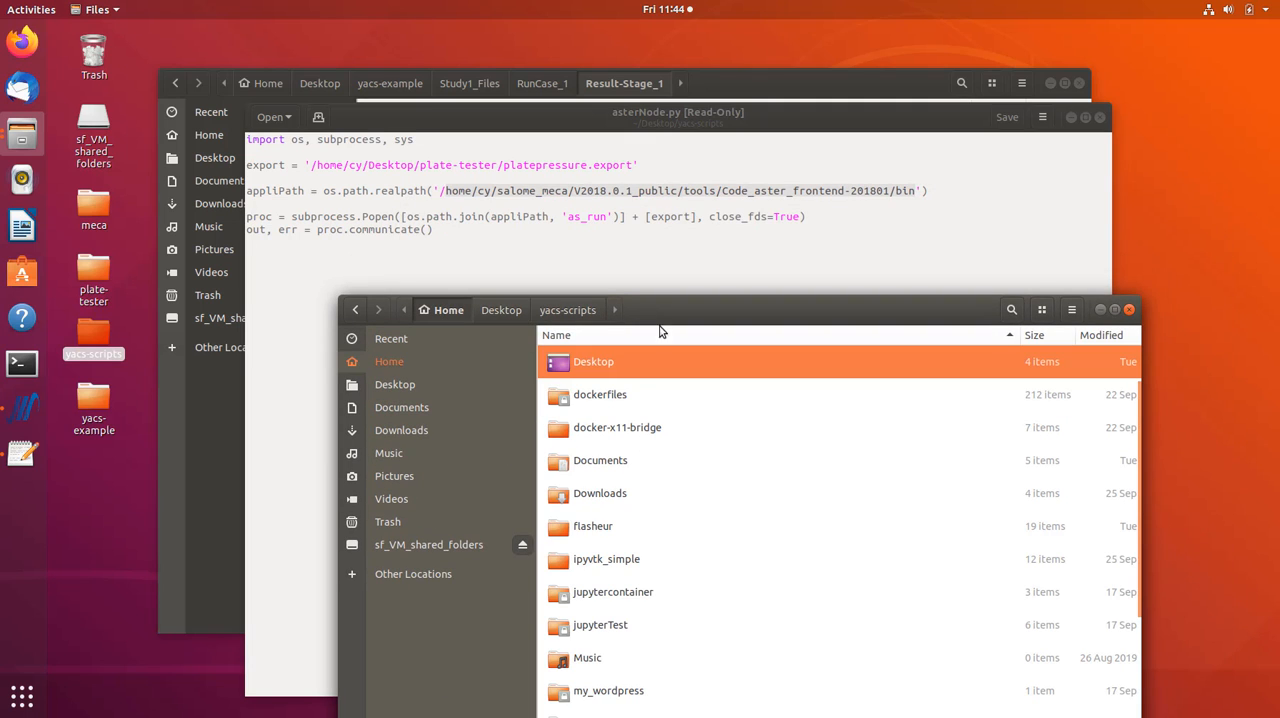
{"action": "left_click_drag", "start_coordinate": [660, 317], "coordinate": [646, 205]}
{"action": "scroll", "coordinate": [640, 448], "scroll_direction": "down", "scroll_amount": 4}
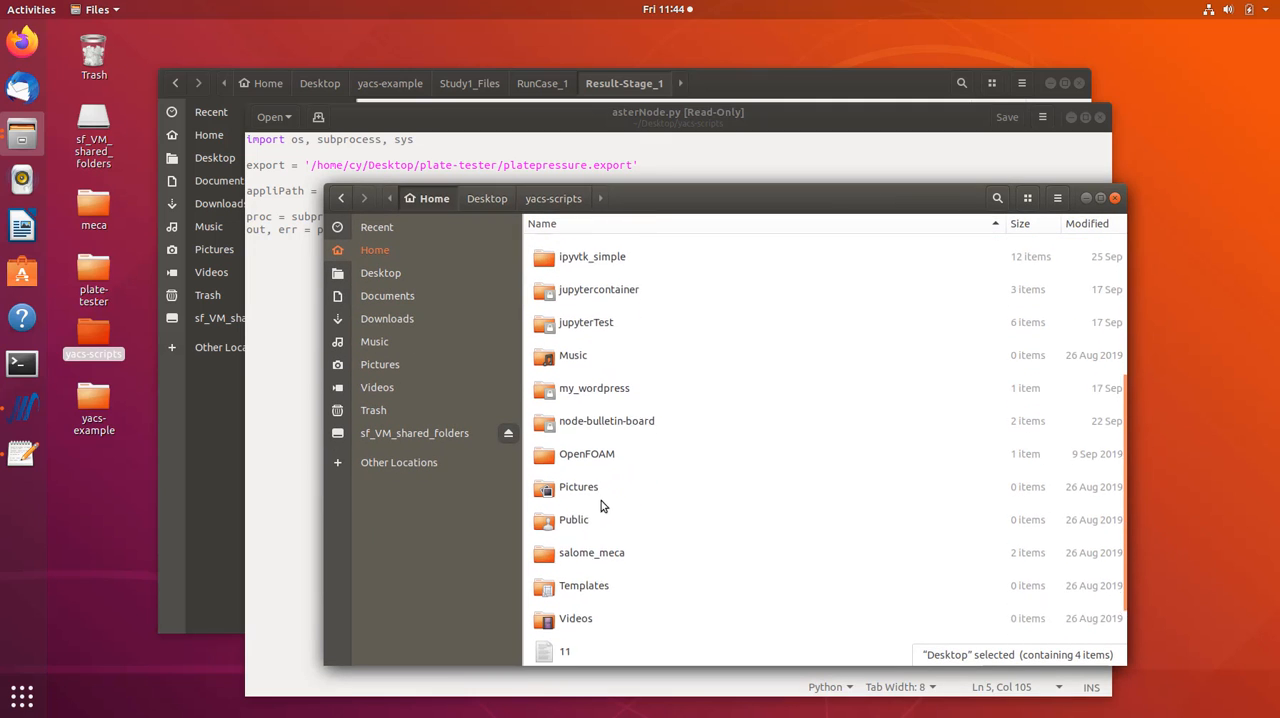
{"action": "double_click", "coordinate": [592, 538]}
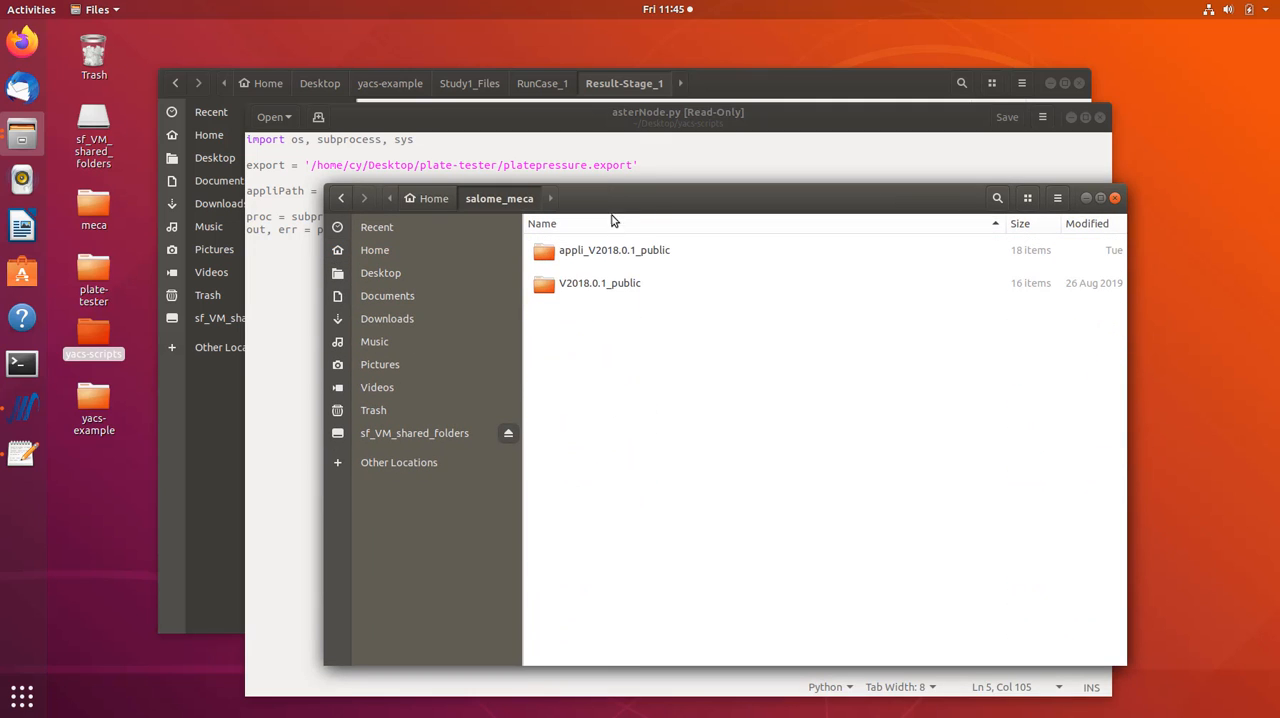
{"action": "left_click_drag", "start_coordinate": [617, 205], "coordinate": [618, 256]}
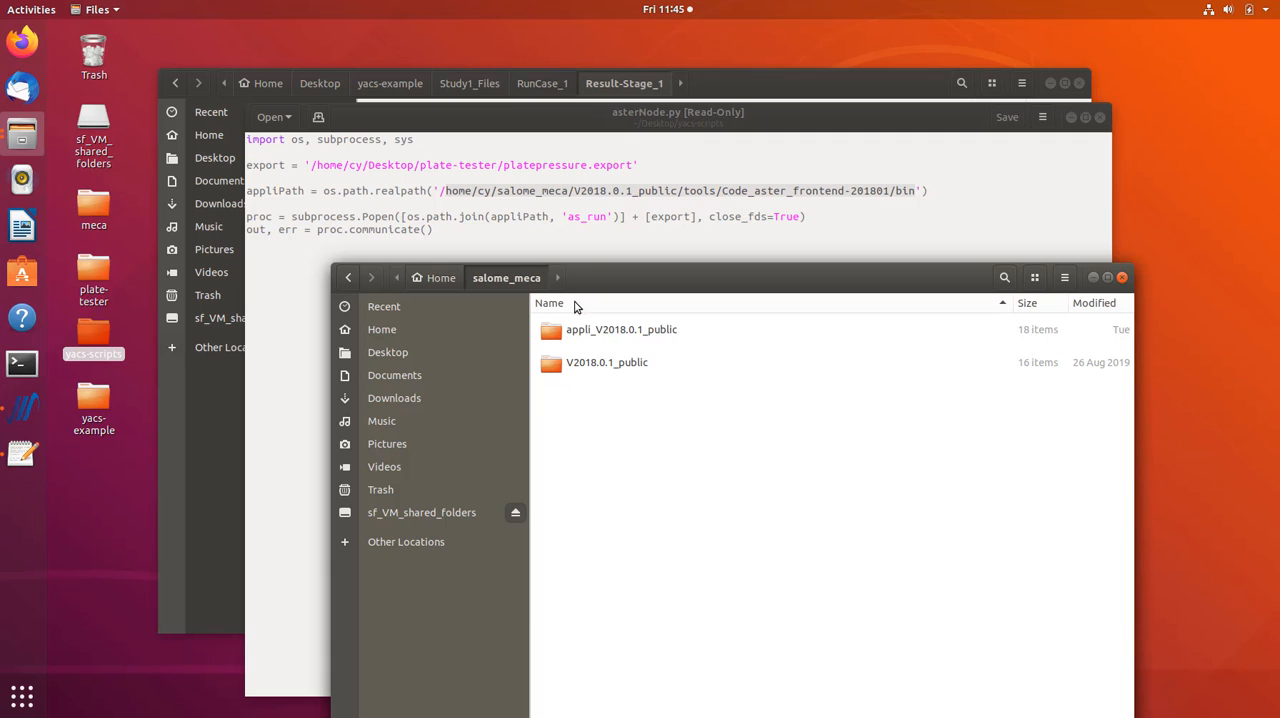
- Browse to V2018.0.1_public/tools/Code_aster_frontend-201801/bin, locate the as_run file, and close the file window
{"action": "double_click", "coordinate": [583, 366]}
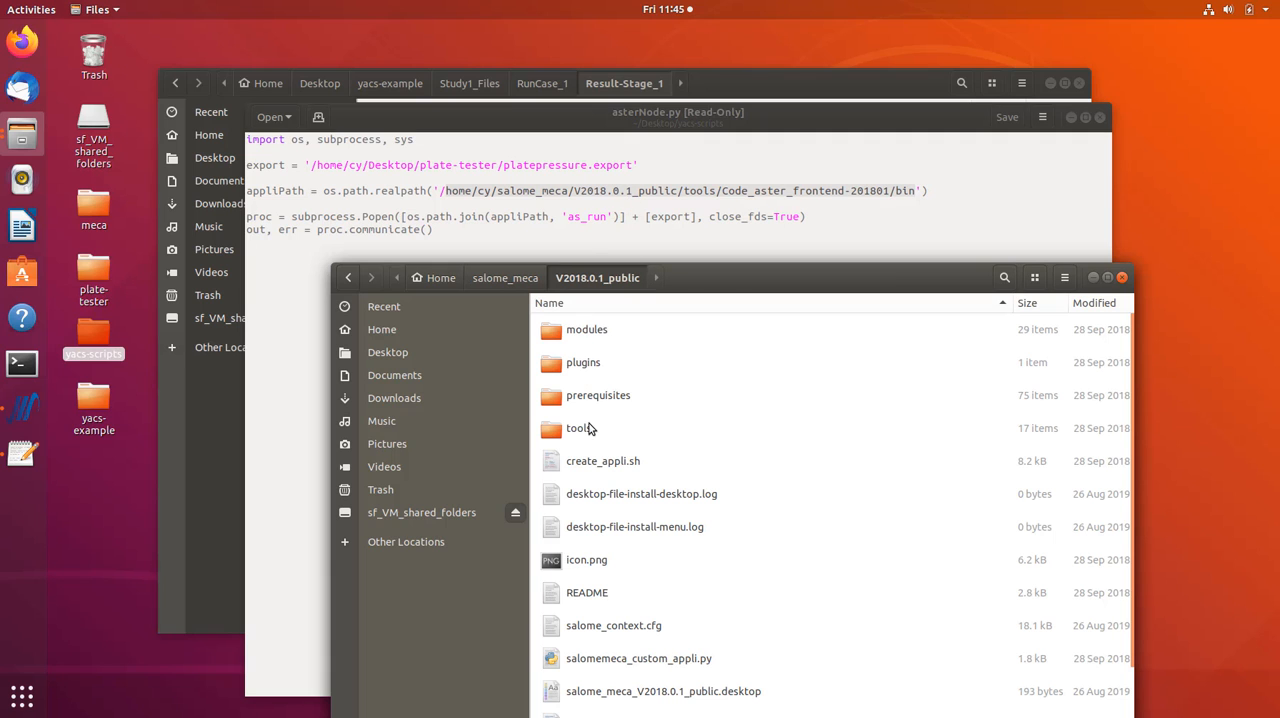
{"action": "left_click", "coordinate": [586, 430]}
{"action": "double_click", "coordinate": [586, 430]}
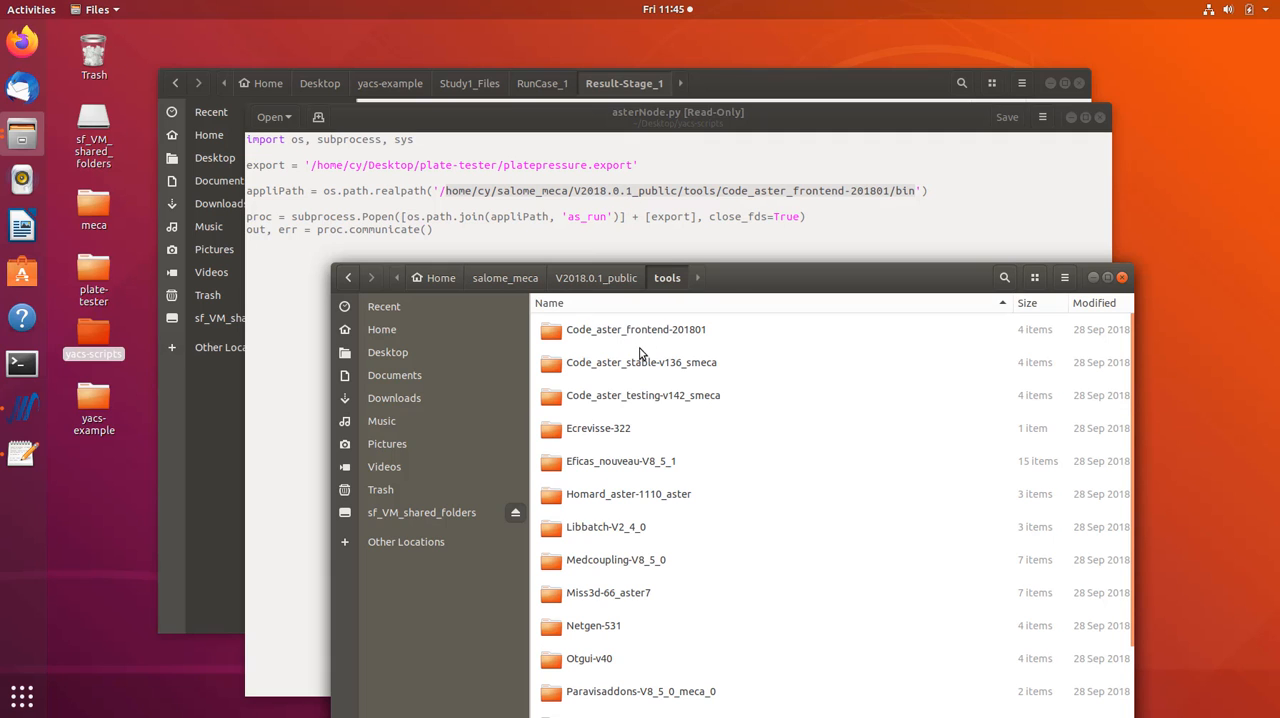
{"action": "left_click", "coordinate": [593, 340]}
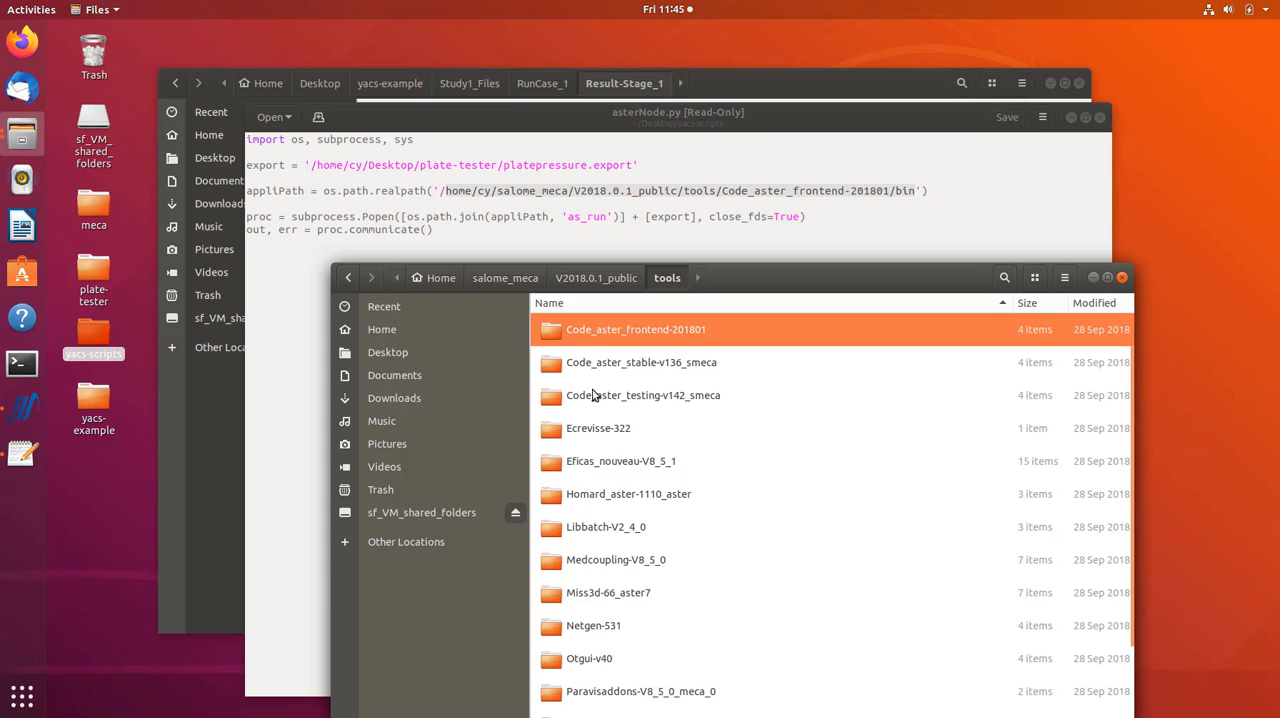
{"action": "double_click", "coordinate": [592, 333]}
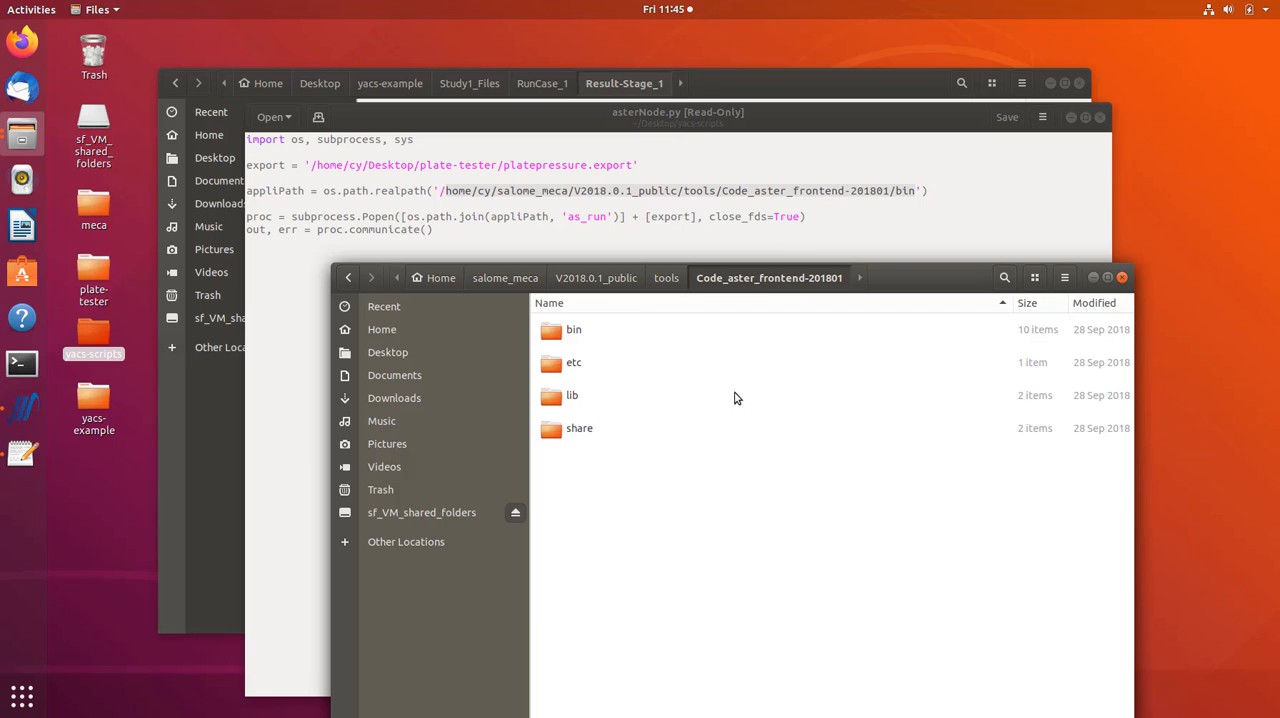
{"action": "double_click", "coordinate": [573, 330]}
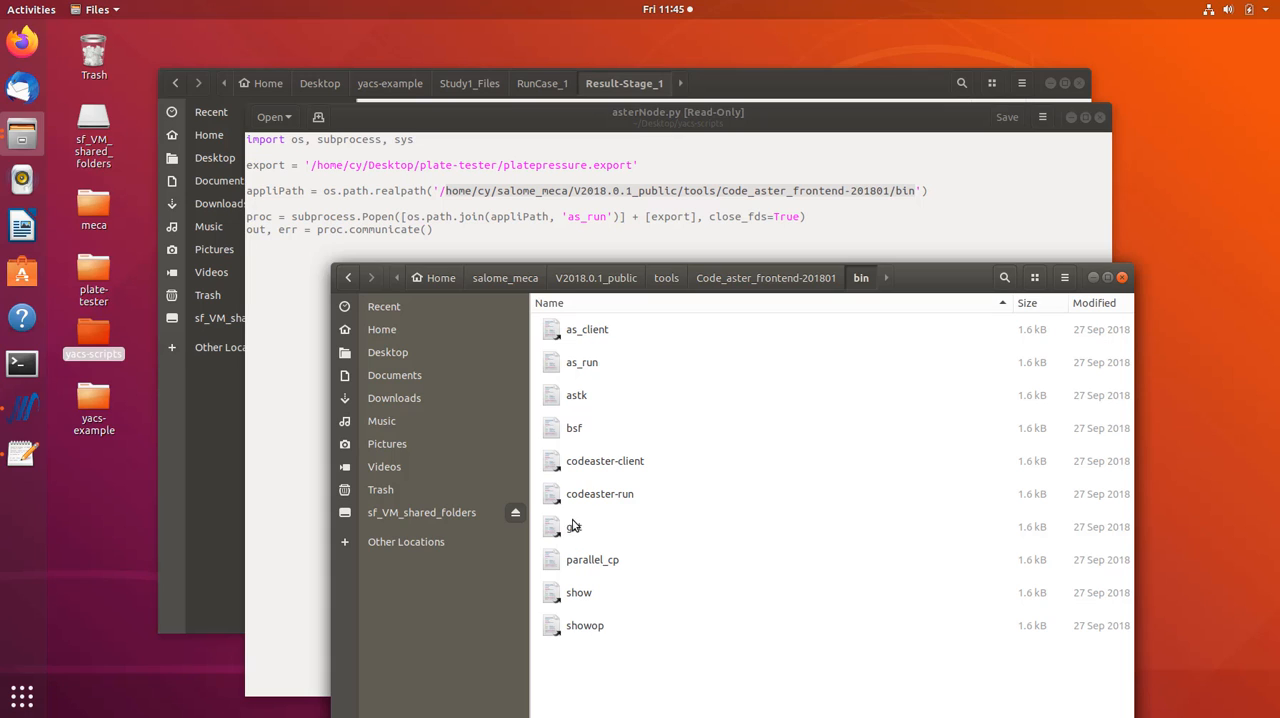
{"action": "left_click", "coordinate": [596, 367]}
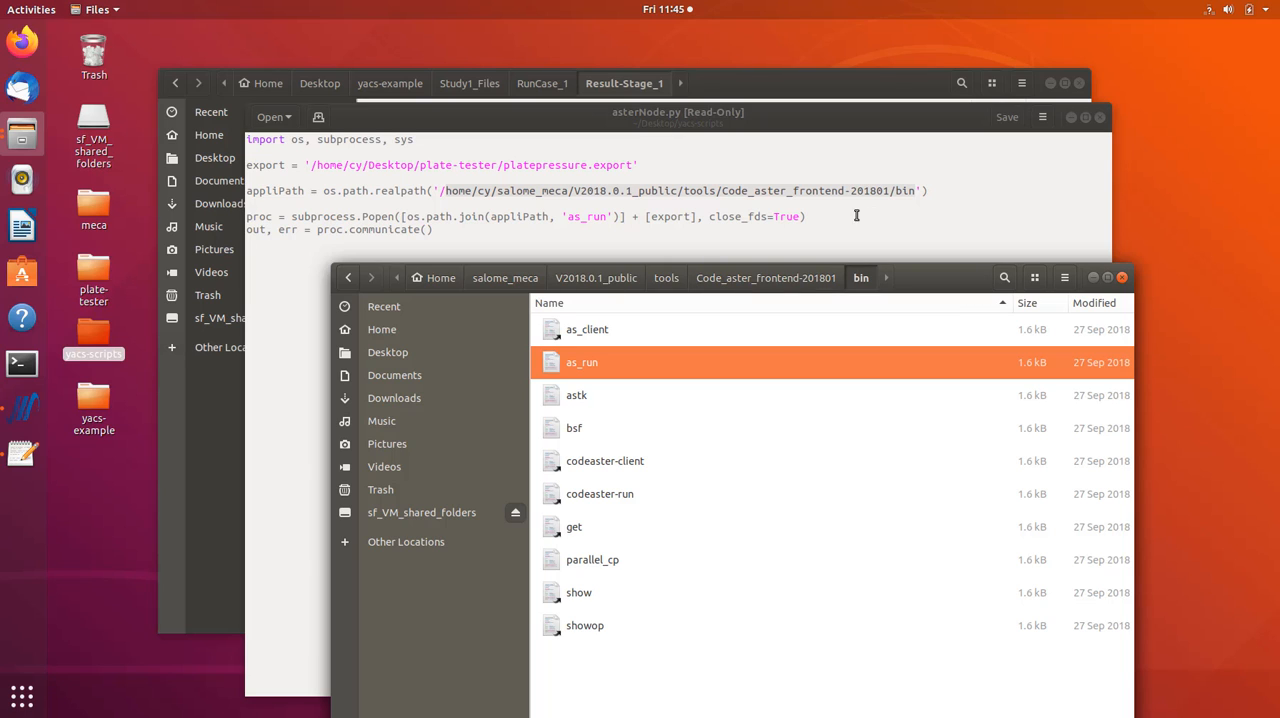
{"action": "left_click", "coordinate": [1121, 277]}
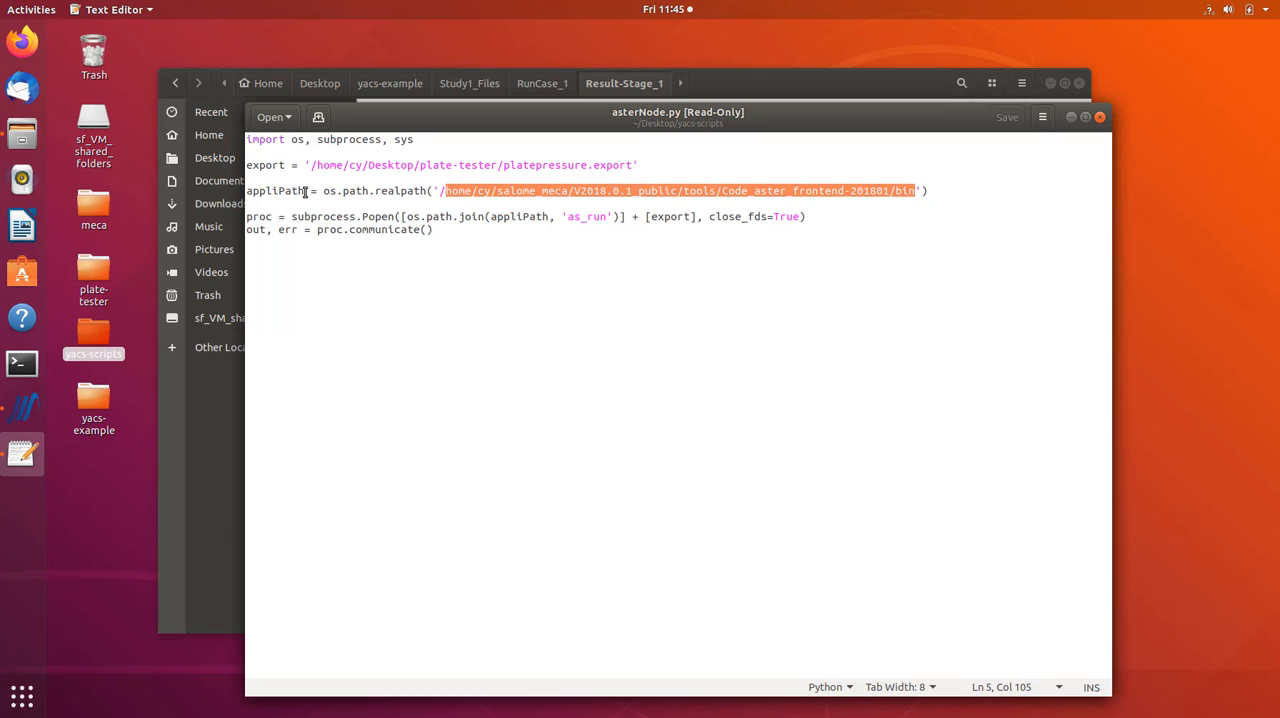
- Examine the appliPath variable and the subprocess.Popen call in asterNode.py
{"action": "left_click_drag", "start_coordinate": [305, 190], "coordinate": [246, 190]}
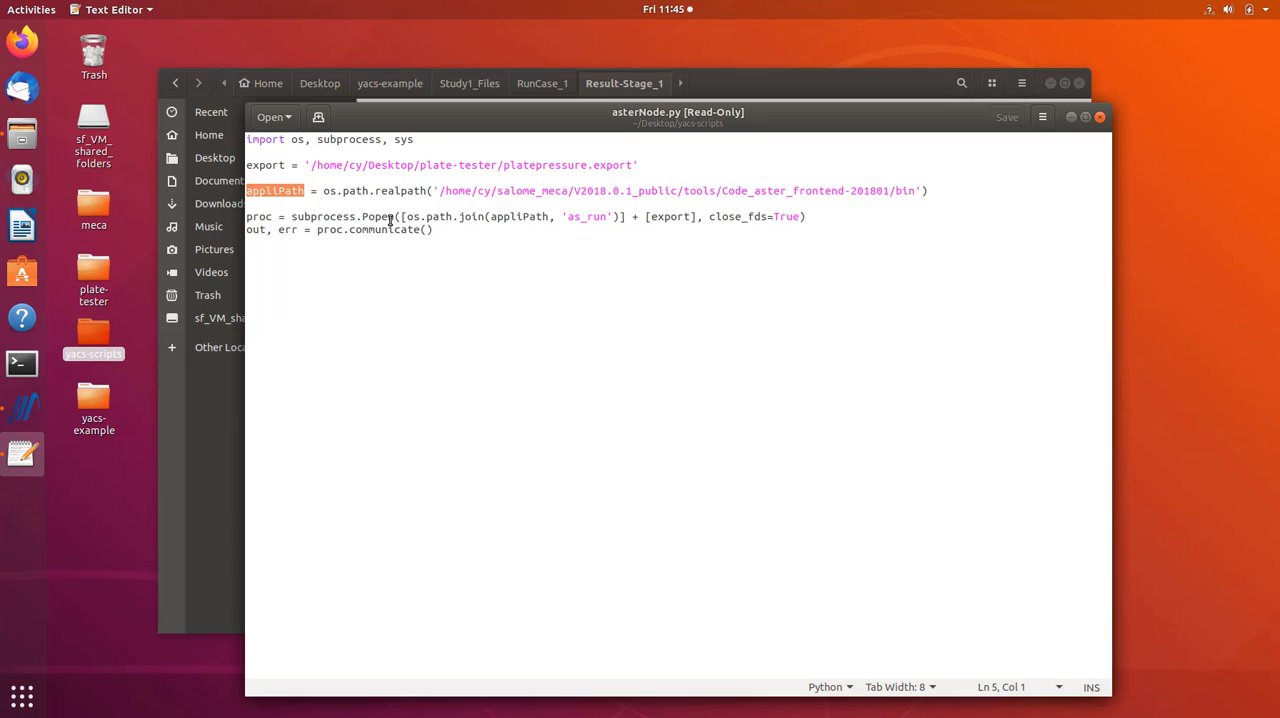
{"action": "left_click", "coordinate": [445, 229]}
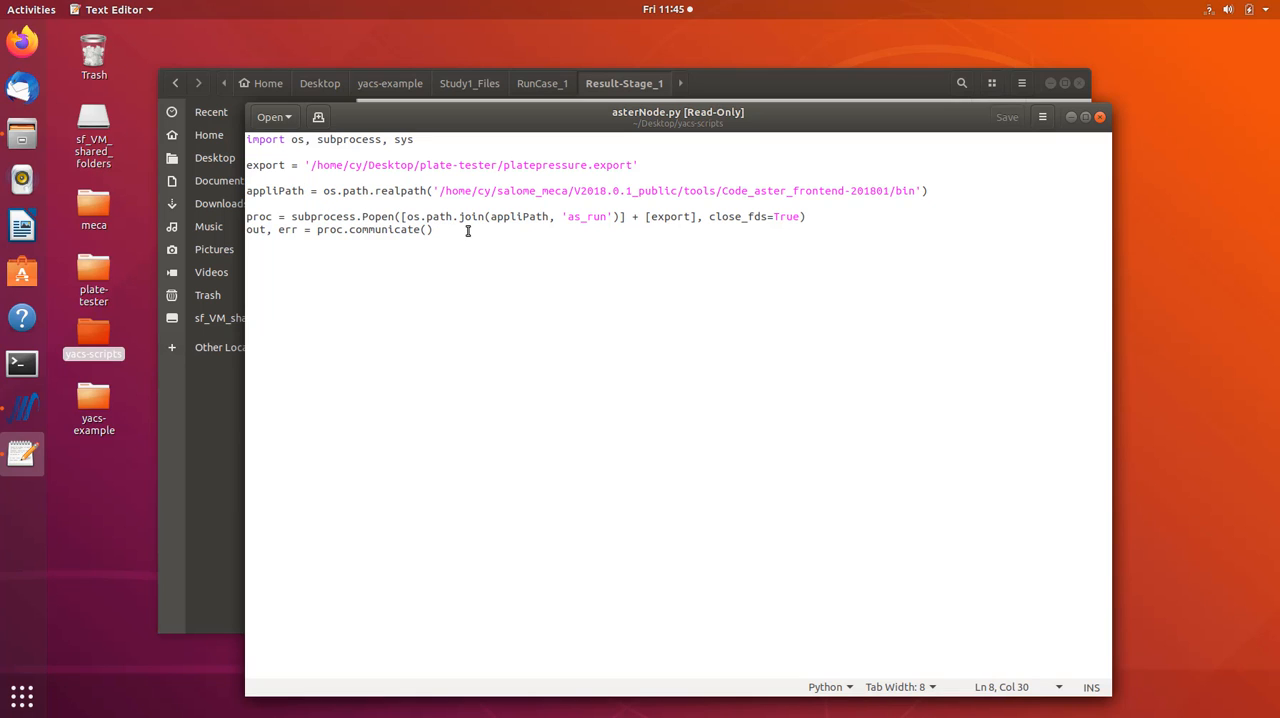
{"action": "left_click_drag", "start_coordinate": [421, 229], "coordinate": [258, 150]}
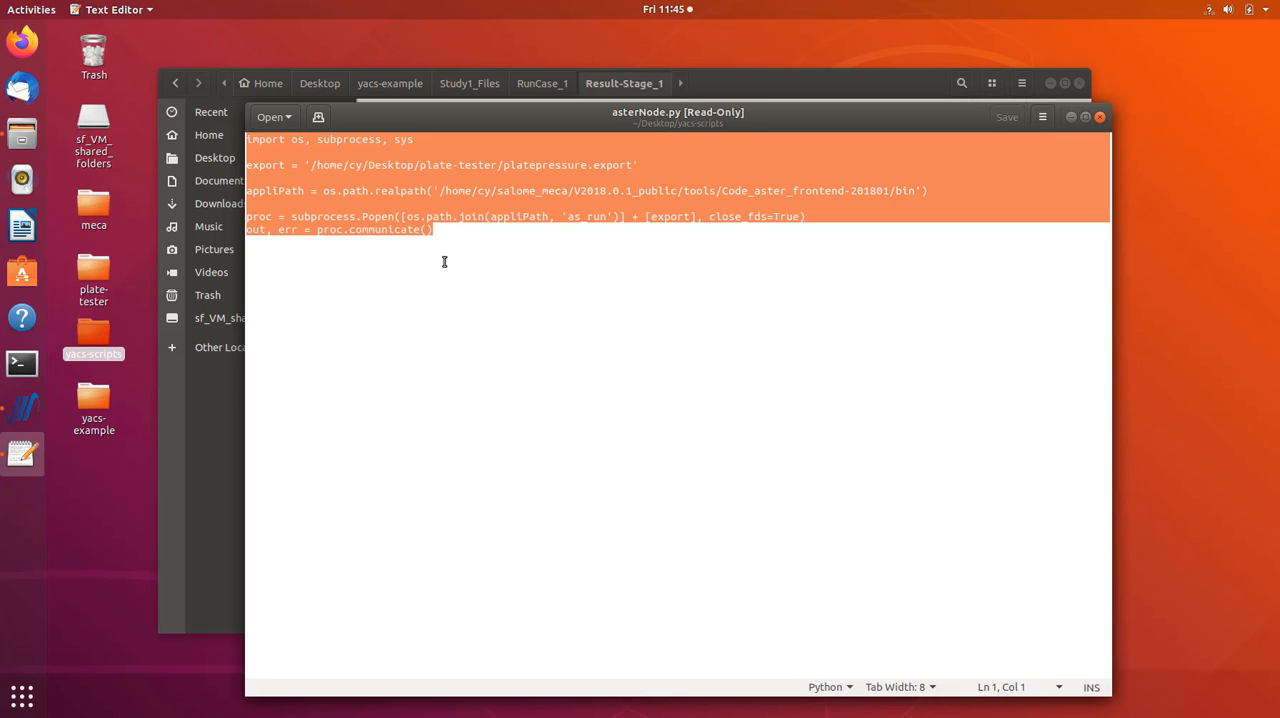
{"action": "left_click", "coordinate": [490, 231]}
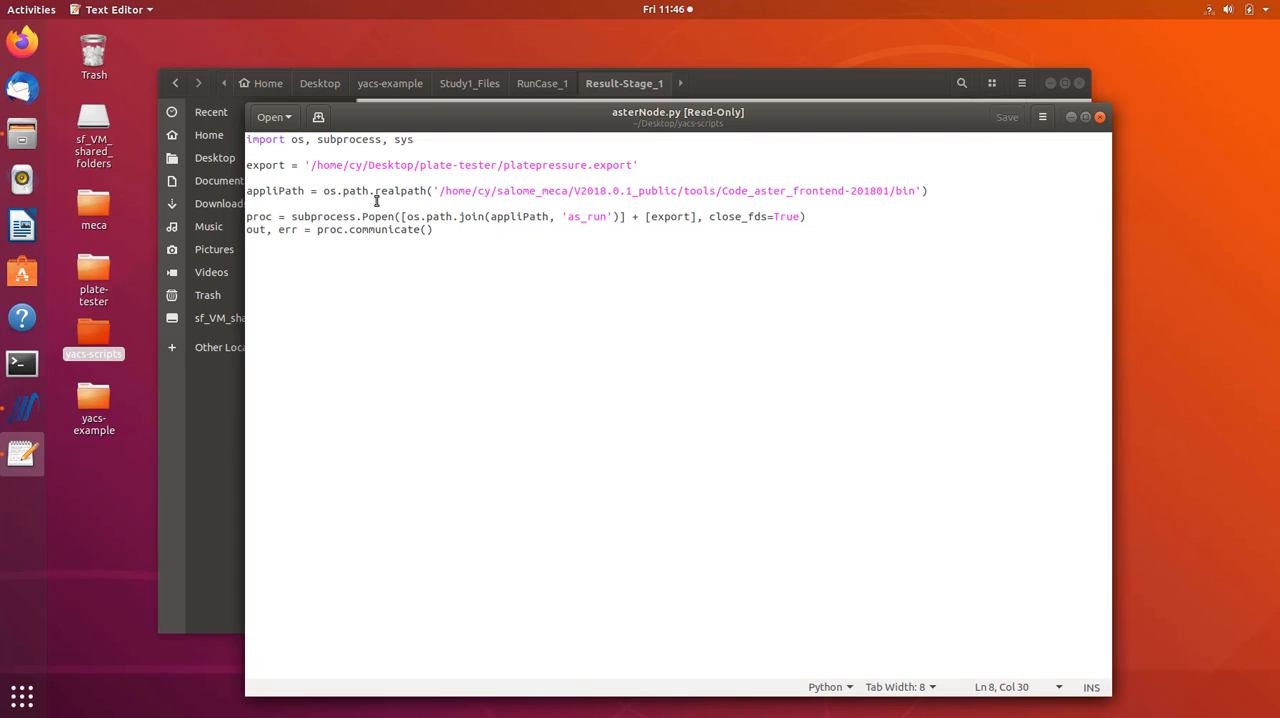
{"action": "double_click", "coordinate": [320, 216]}
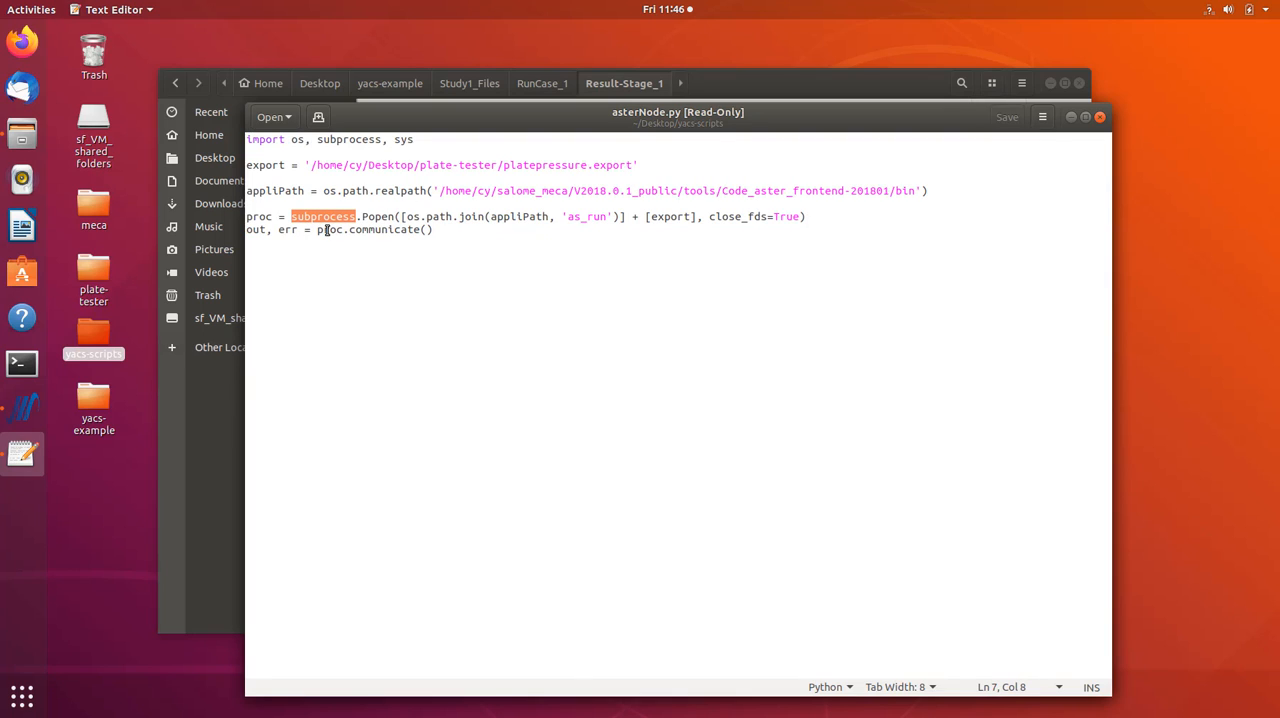
{"action": "left_click", "coordinate": [507, 229]}
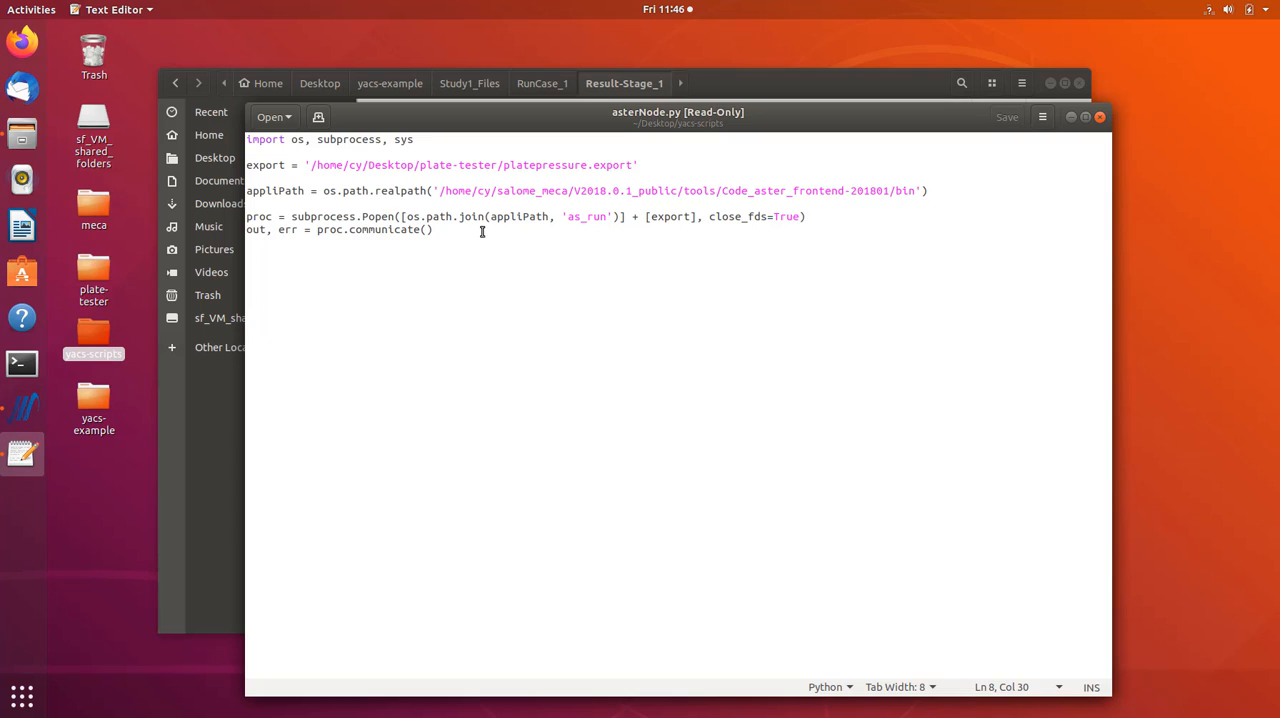
- Copy the whole asterNode.py script, minimize the text editor and switch to salome_meca
{"action": "left_click_drag", "start_coordinate": [445, 228], "coordinate": [228, 125]}
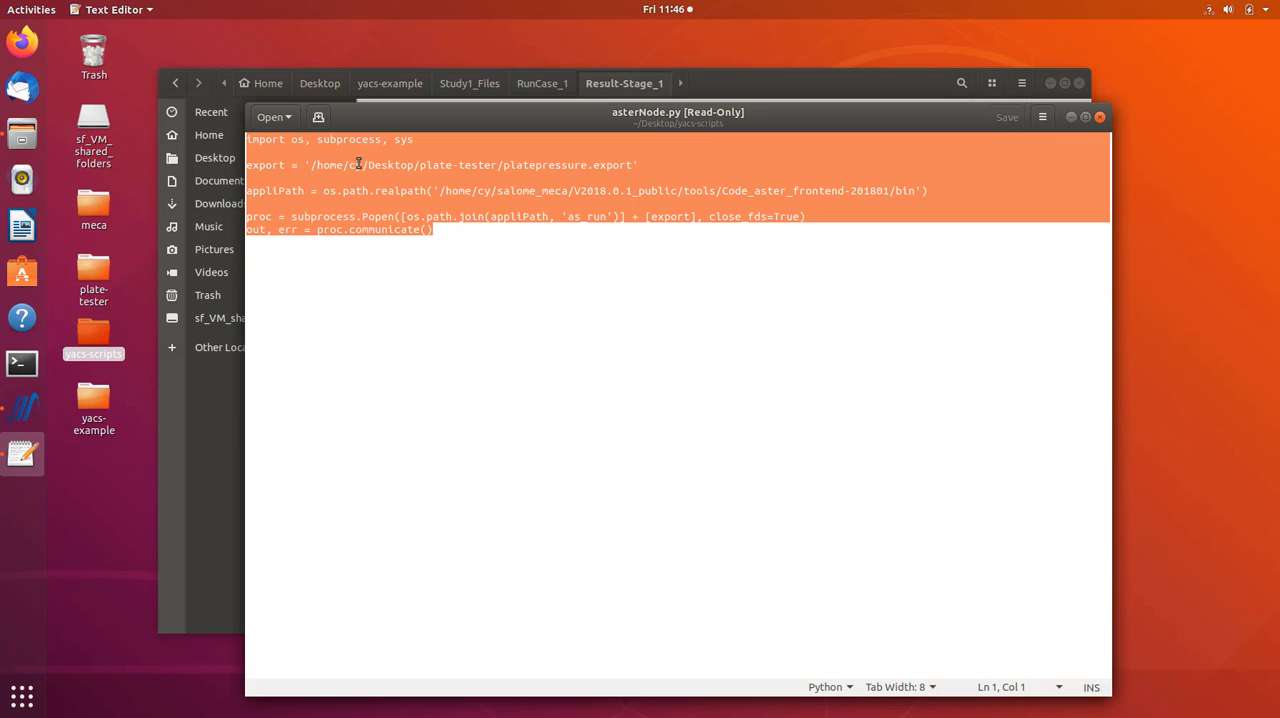
{"action": "left_click", "coordinate": [1071, 117]}
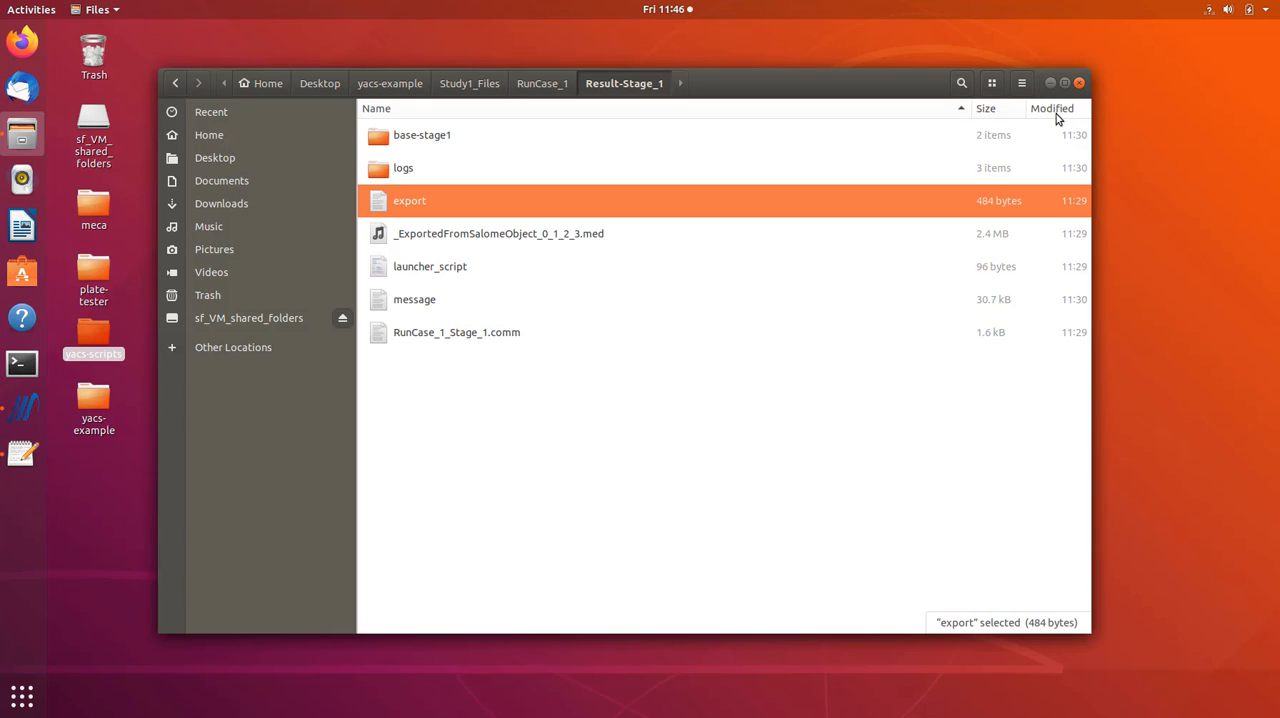
{"action": "left_click", "coordinate": [22, 408]}
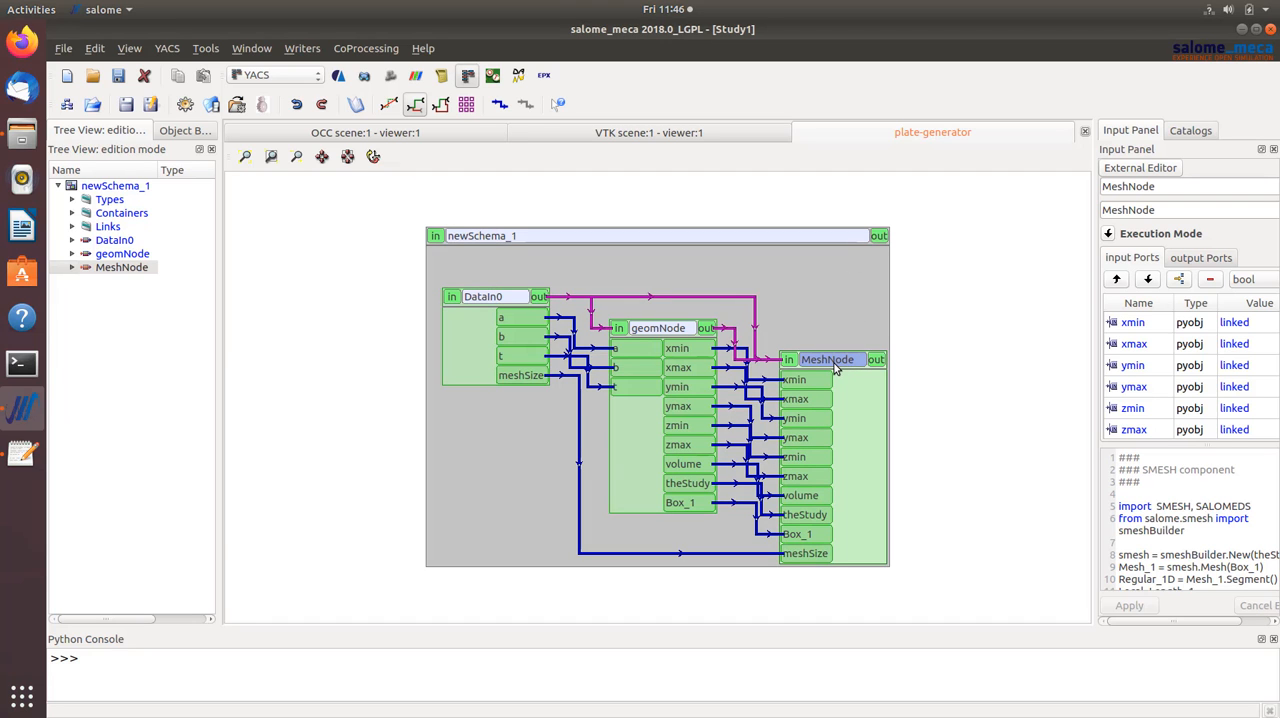
- Create an inline script node in newSchema_1 and place it to the right of MeshNode
{"action": "left_click", "coordinate": [843, 308]}
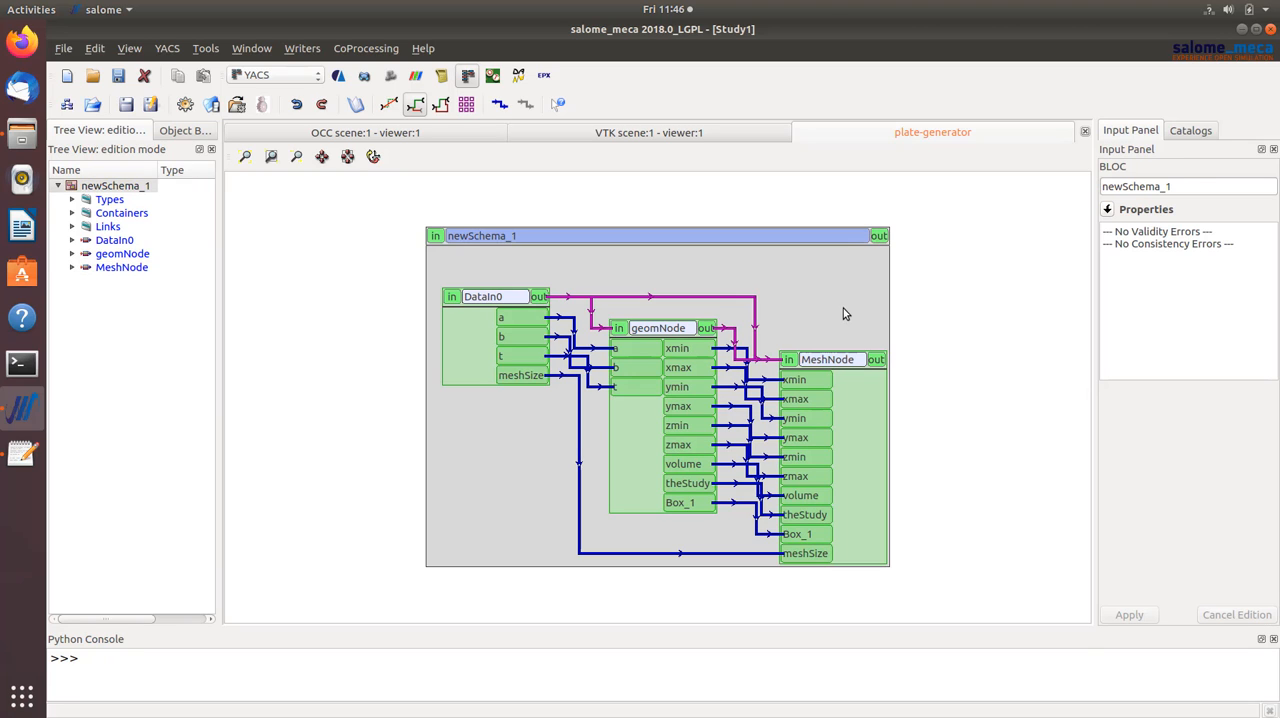
{"action": "right_click", "coordinate": [849, 305]}
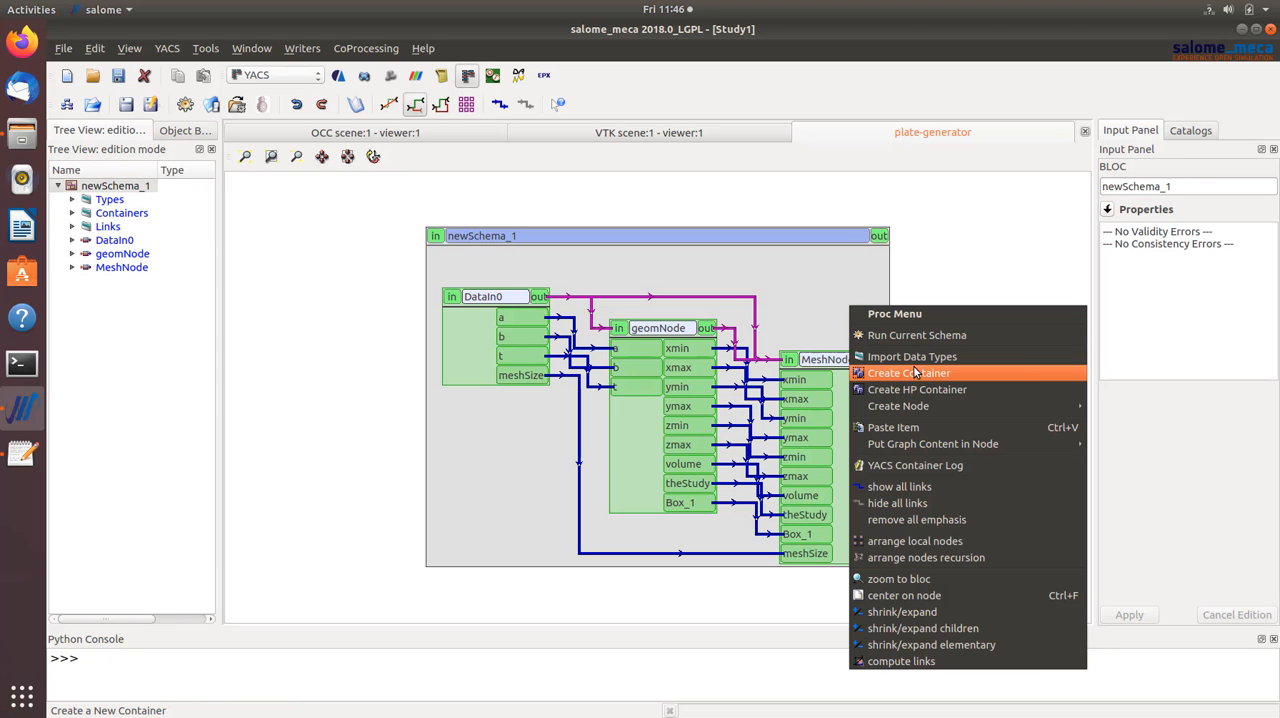
{"action": "mouse_move", "coordinate": [926, 412]}
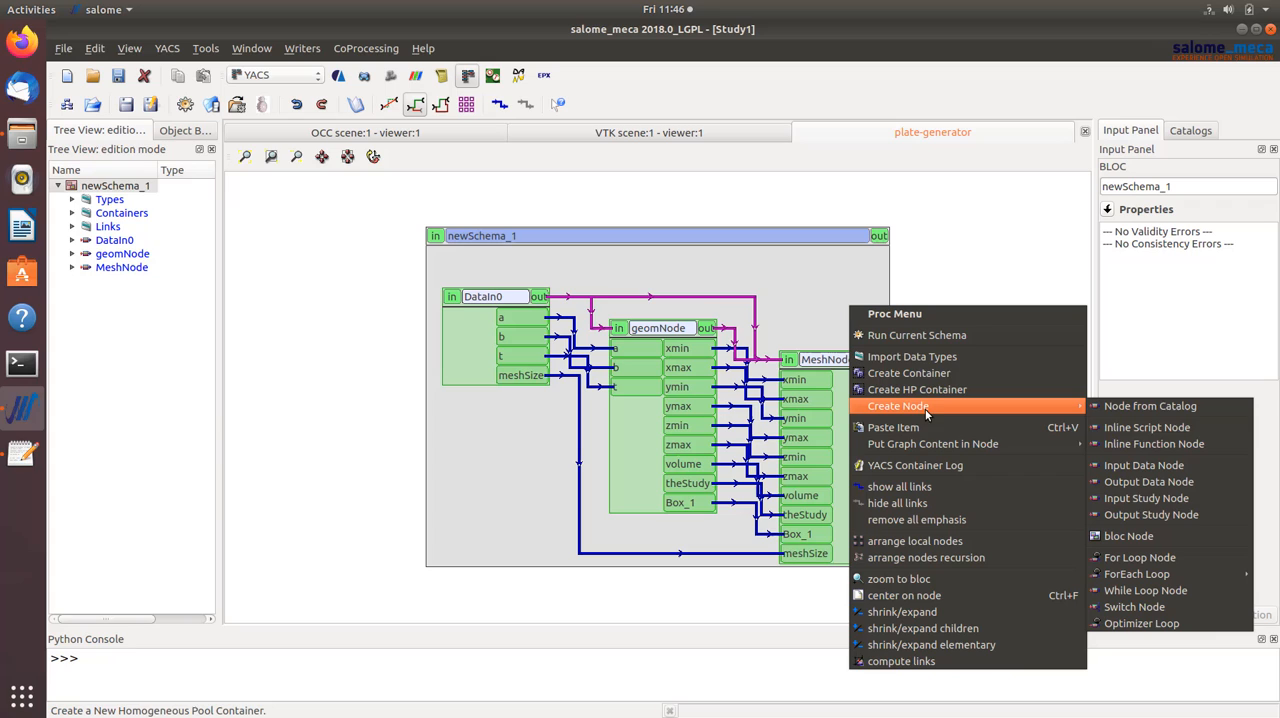
{"action": "left_click", "coordinate": [1155, 435]}
{"action": "left_click_drag", "start_coordinate": [870, 320], "coordinate": [854, 371]}
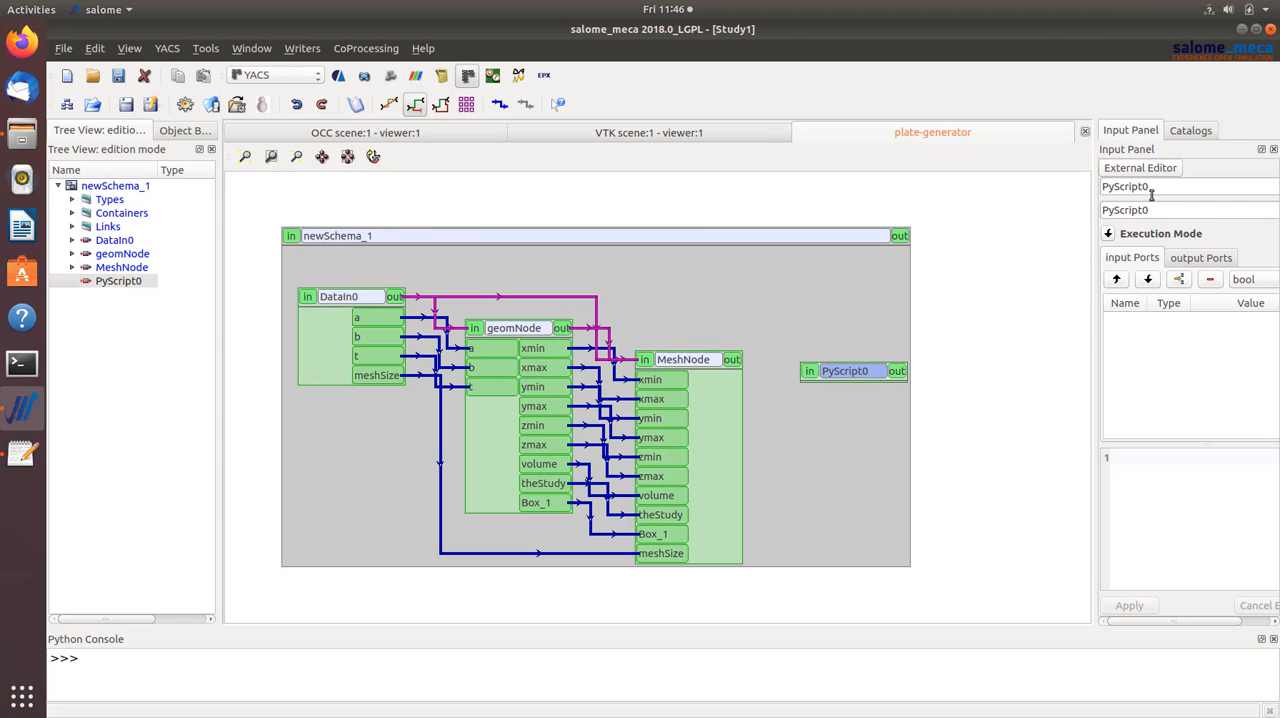
- Rename the new script node asterNode, paste the copied script as its code and apply the changes
{"action": "left_click_drag", "start_coordinate": [1151, 194], "coordinate": [1073, 190]}
{"action": "type", "text": "asterNode"}
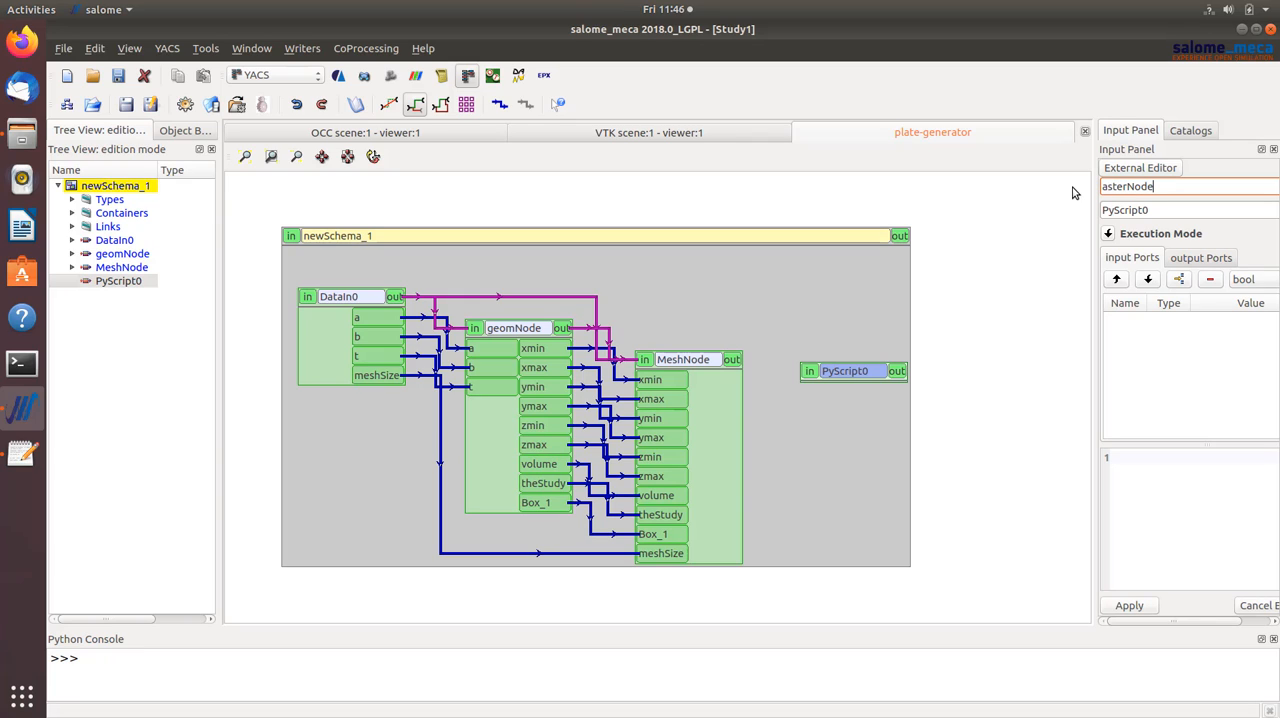
{"action": "left_click", "coordinate": [1148, 469]}
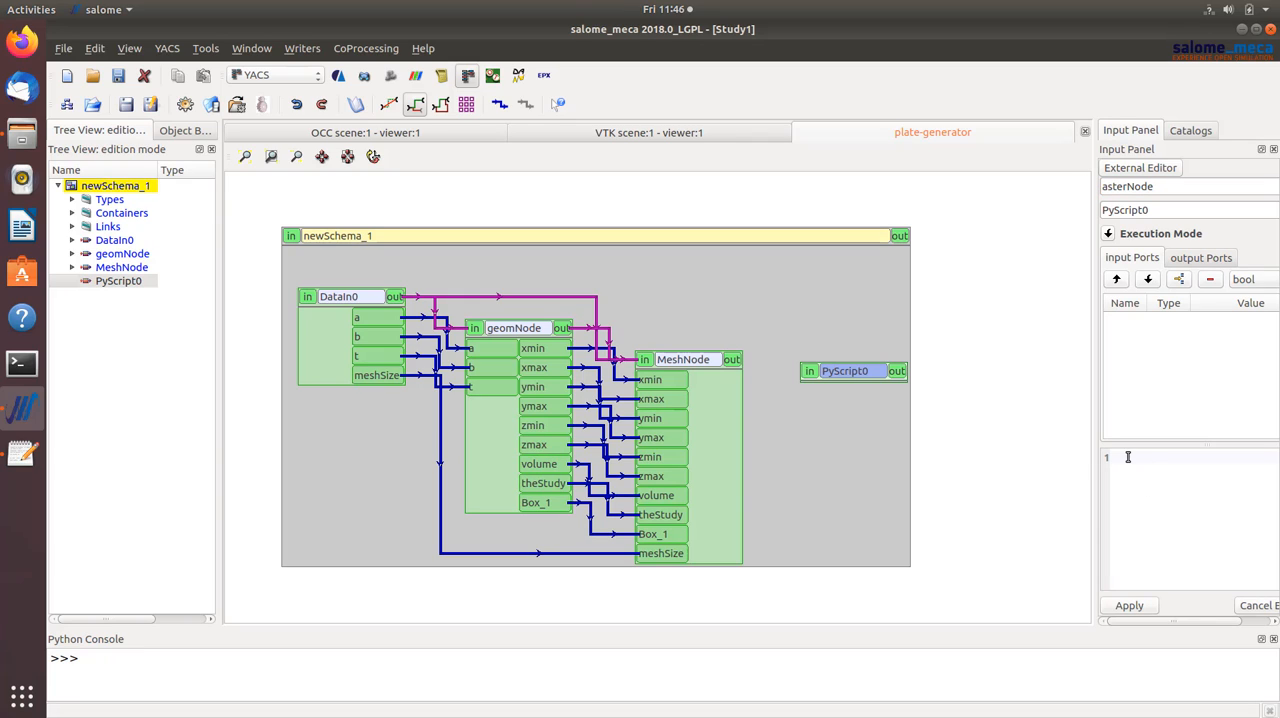
{"action": "right_click", "coordinate": [1128, 457]}
{"action": "left_click", "coordinate": [1157, 537]}
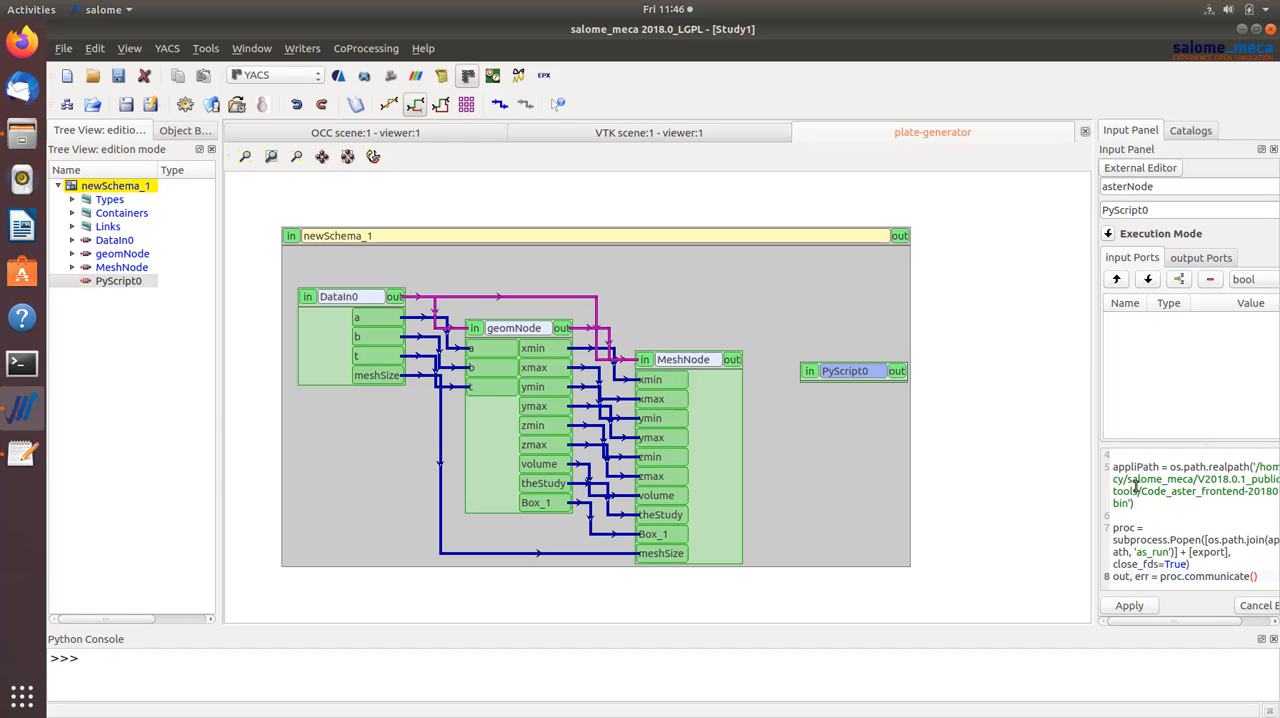
{"action": "left_click", "coordinate": [1138, 607]}
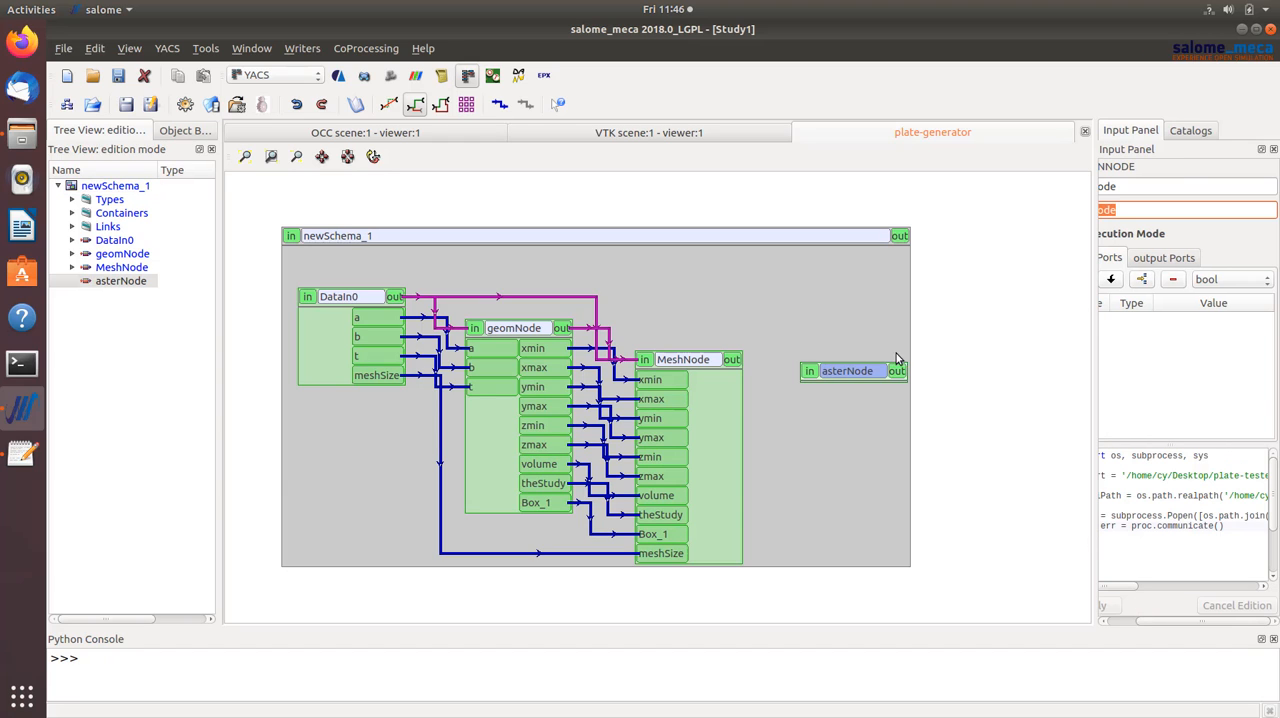
- Add a control link from MeshNode's out port to asterNode's in port
{"action": "left_click", "coordinate": [738, 363]}
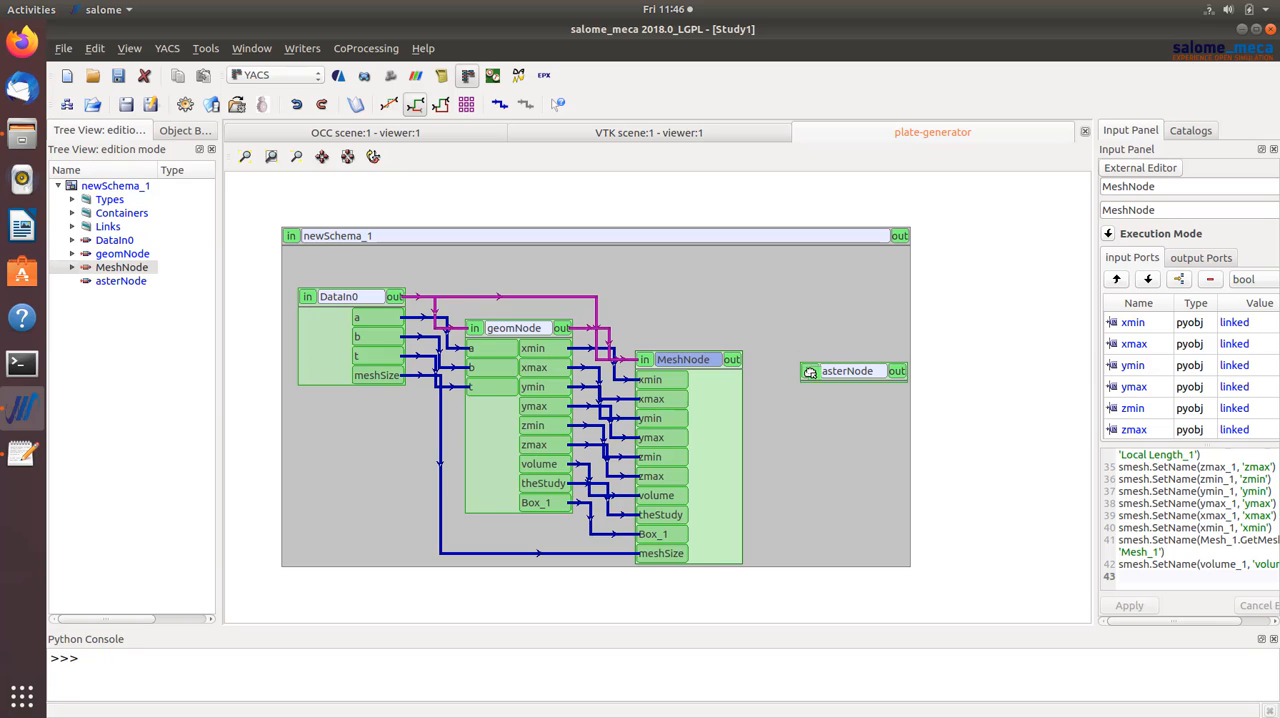
{"action": "left_click_drag", "start_coordinate": [810, 372], "coordinate": [808, 368]}
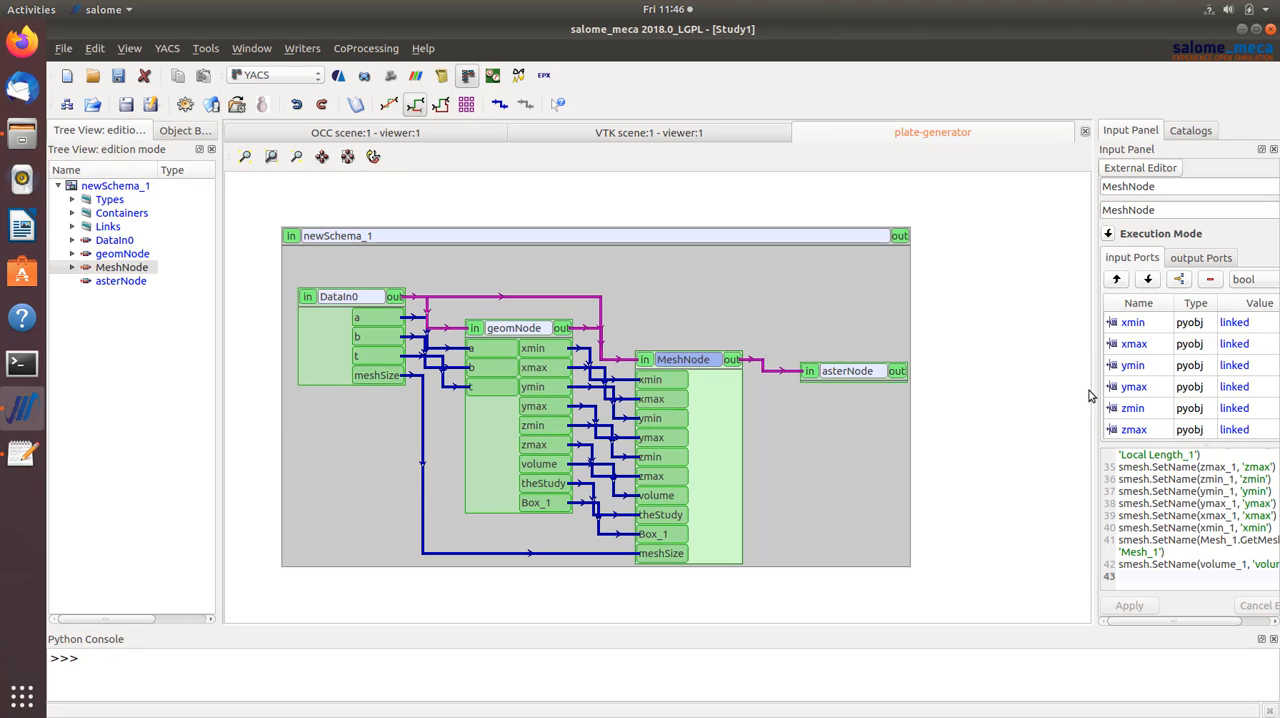
- Widen the input panel and review the Python scripts of MeshNode and asterNode
{"action": "left_click_drag", "start_coordinate": [1094, 396], "coordinate": [967, 388]}
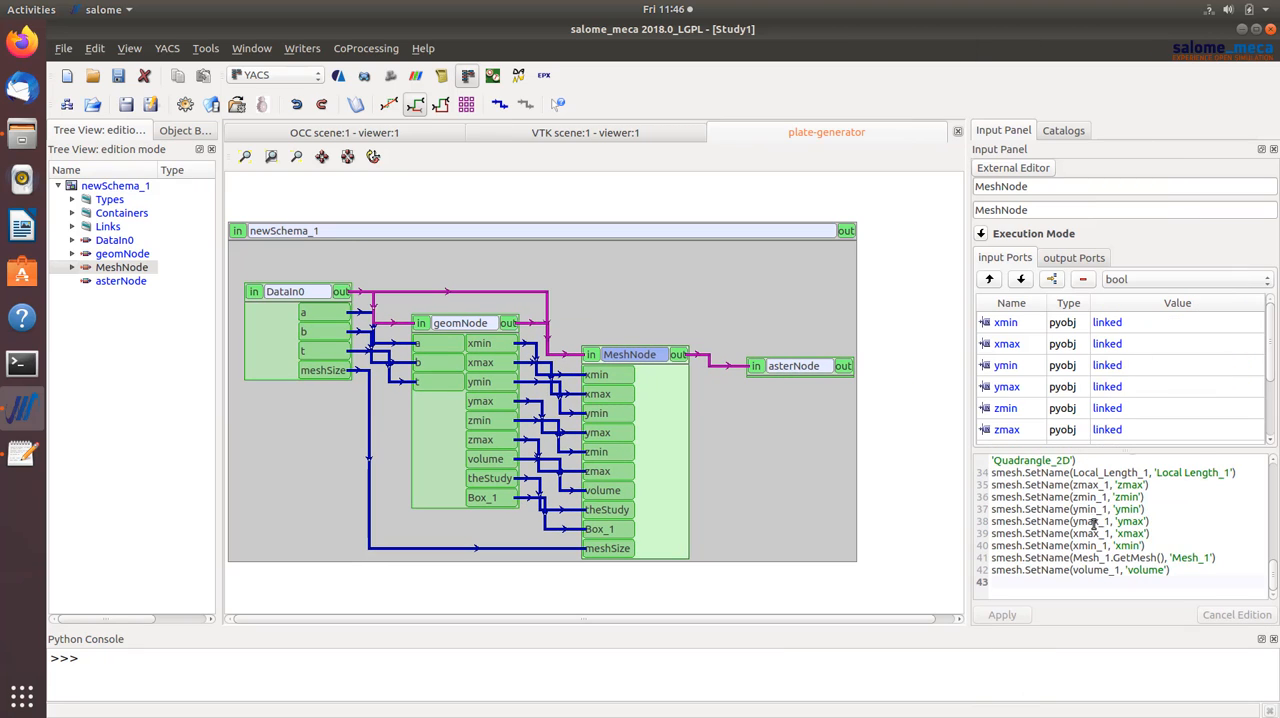
{"action": "scroll", "coordinate": [1095, 521], "scroll_direction": "up", "scroll_amount": 11}
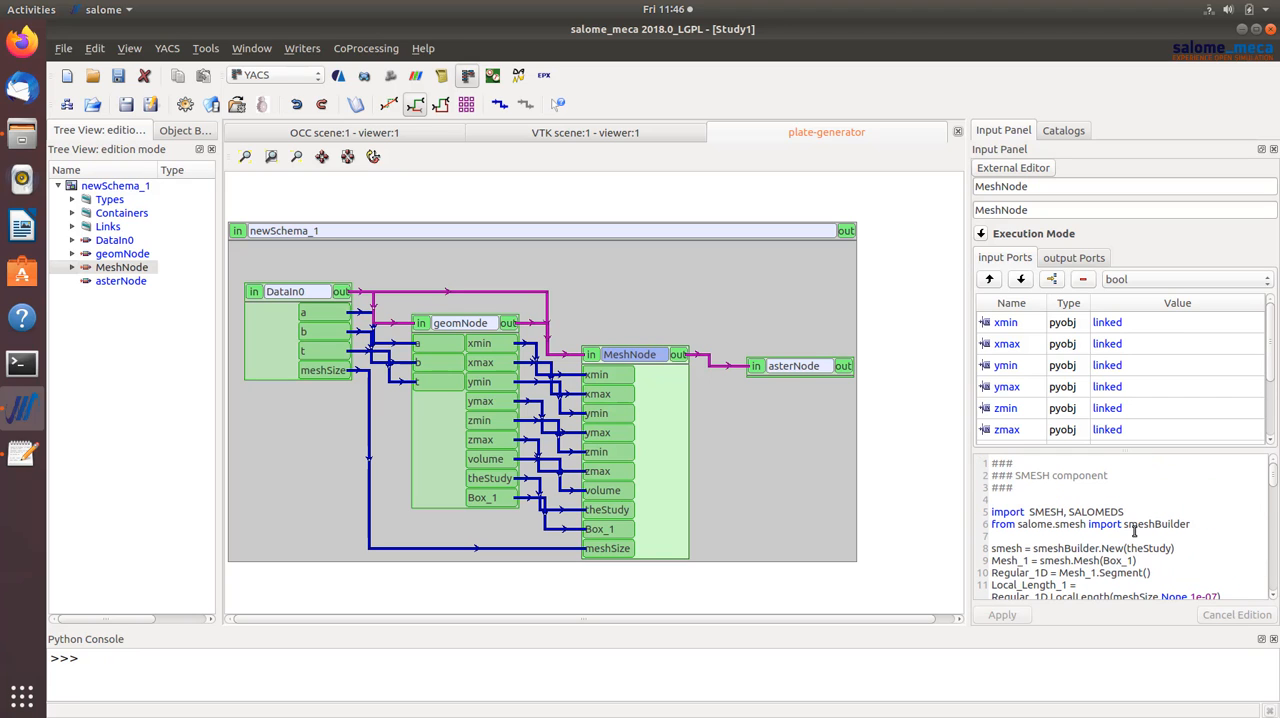
{"action": "scroll", "coordinate": [1061, 548], "scroll_direction": "down", "scroll_amount": 3}
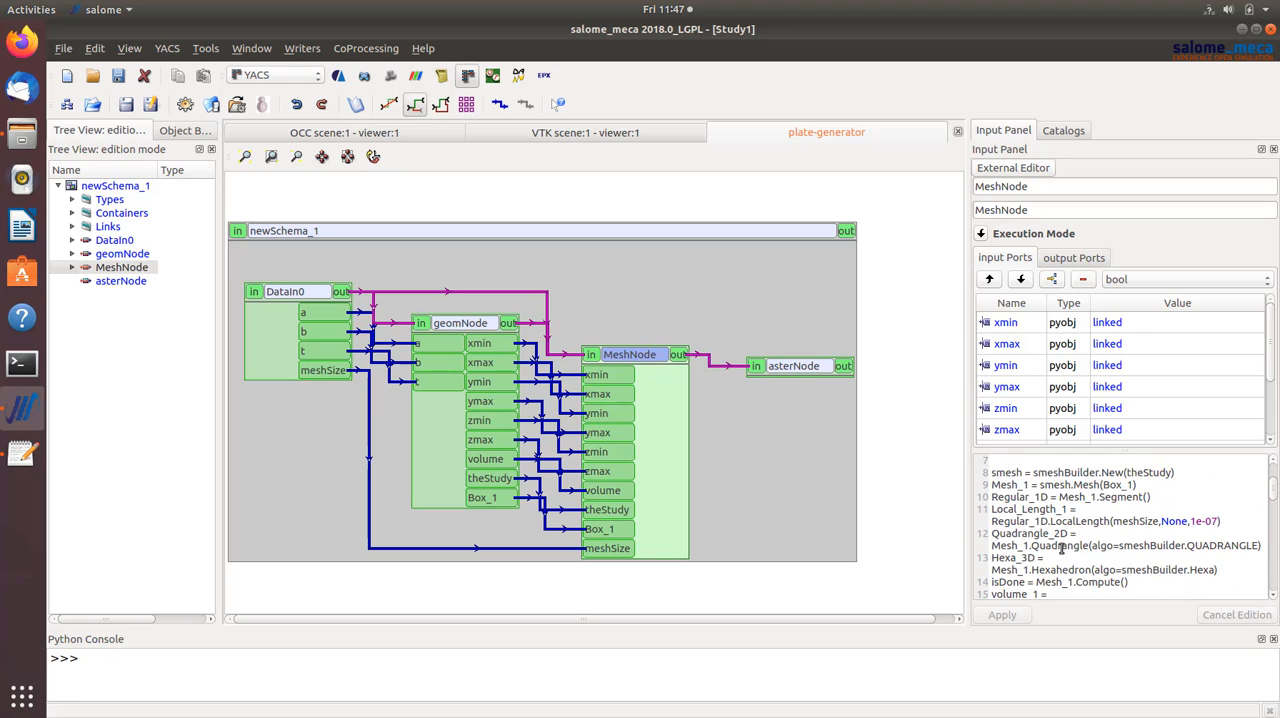
{"action": "scroll", "coordinate": [1061, 548], "scroll_direction": "down", "scroll_amount": 6}
{"action": "scroll", "coordinate": [1078, 546], "scroll_direction": "up", "scroll_amount": 4}
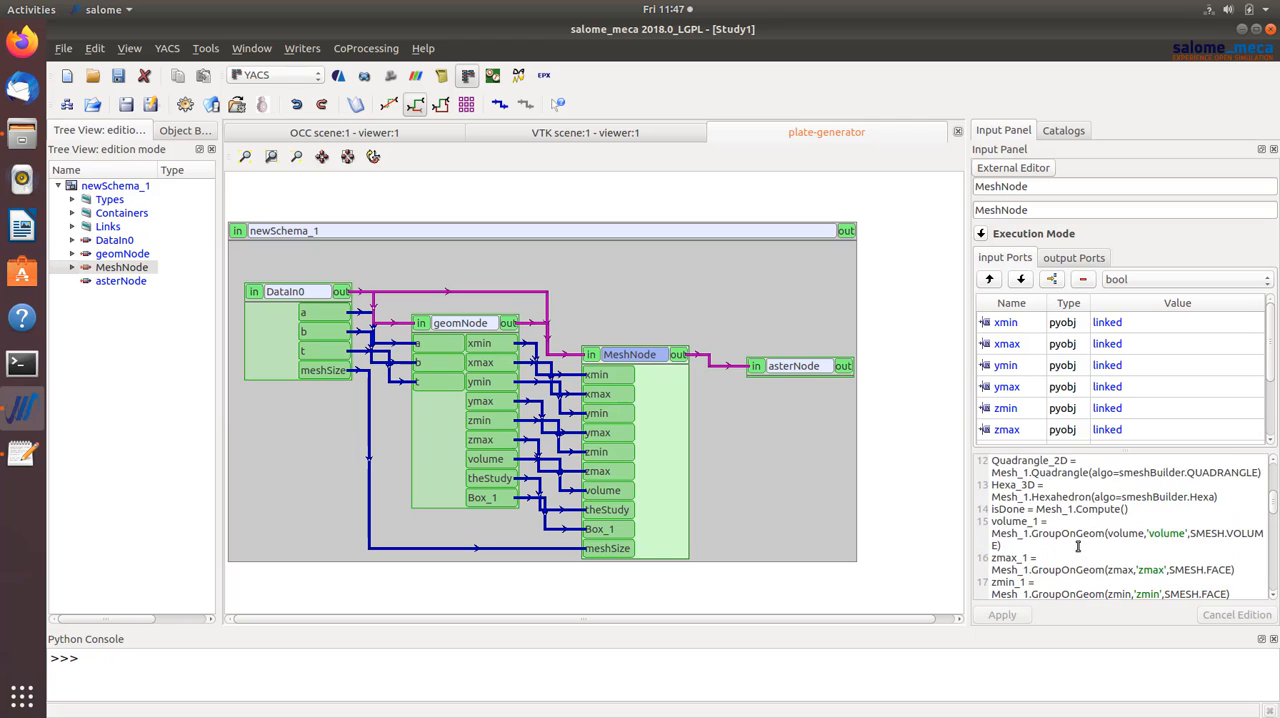
{"action": "scroll", "coordinate": [1078, 546], "scroll_direction": "up", "scroll_amount": 4}
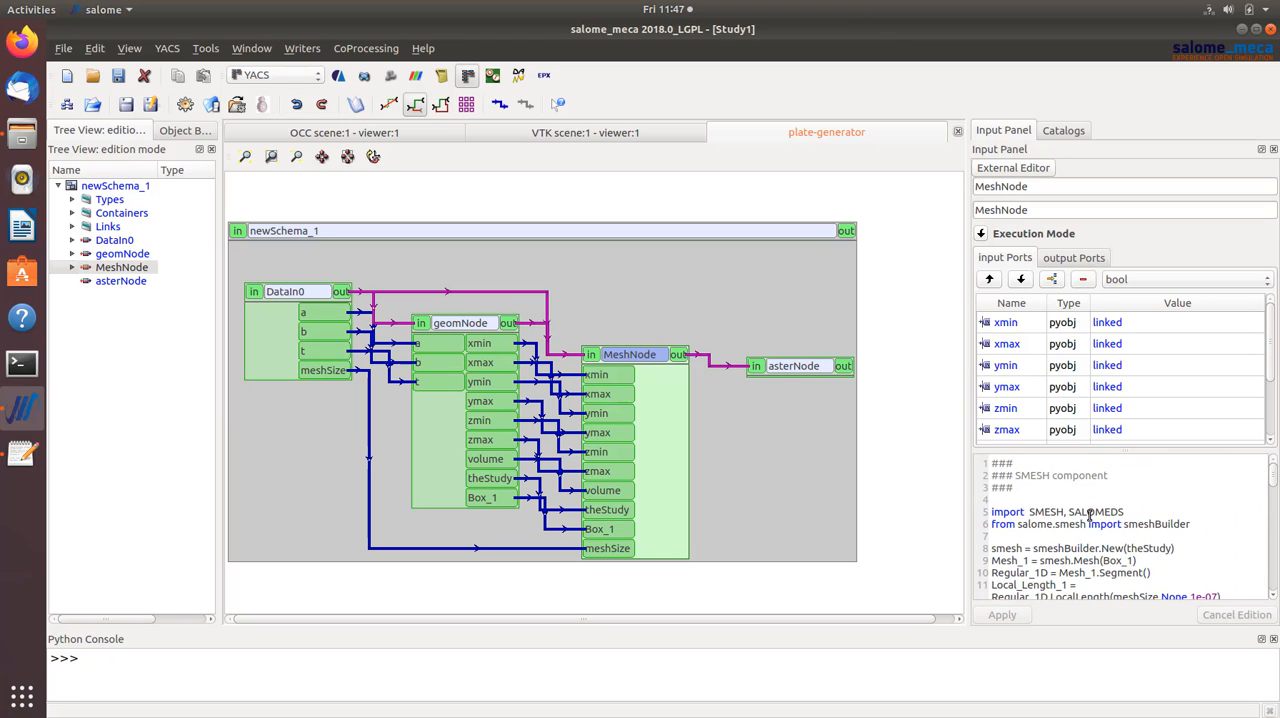
{"action": "left_click", "coordinate": [792, 367]}
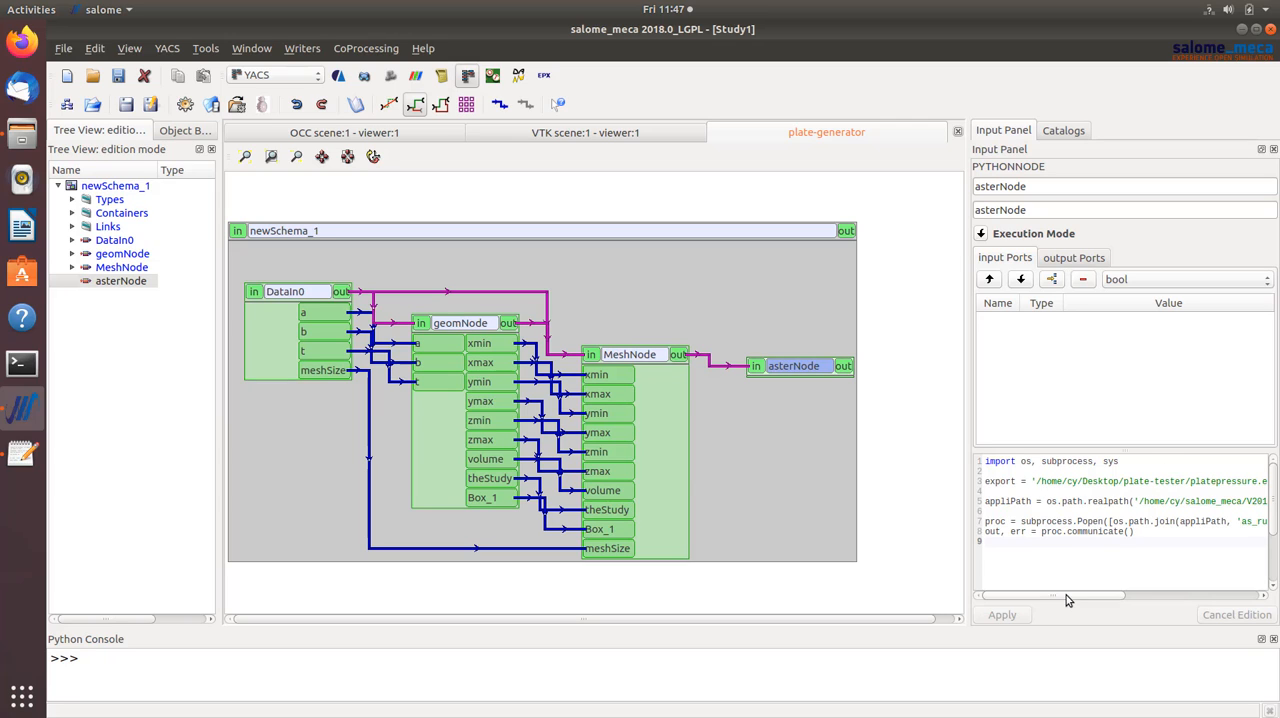
{"action": "mouse_move", "coordinate": [1066, 595]}
{"action": "left_mouse_down"}
{"action": "mouse_move", "coordinate": [1107, 598]}
{"action": "mouse_move", "coordinate": [1084, 596]}
{"action": "left_mouse_up"}
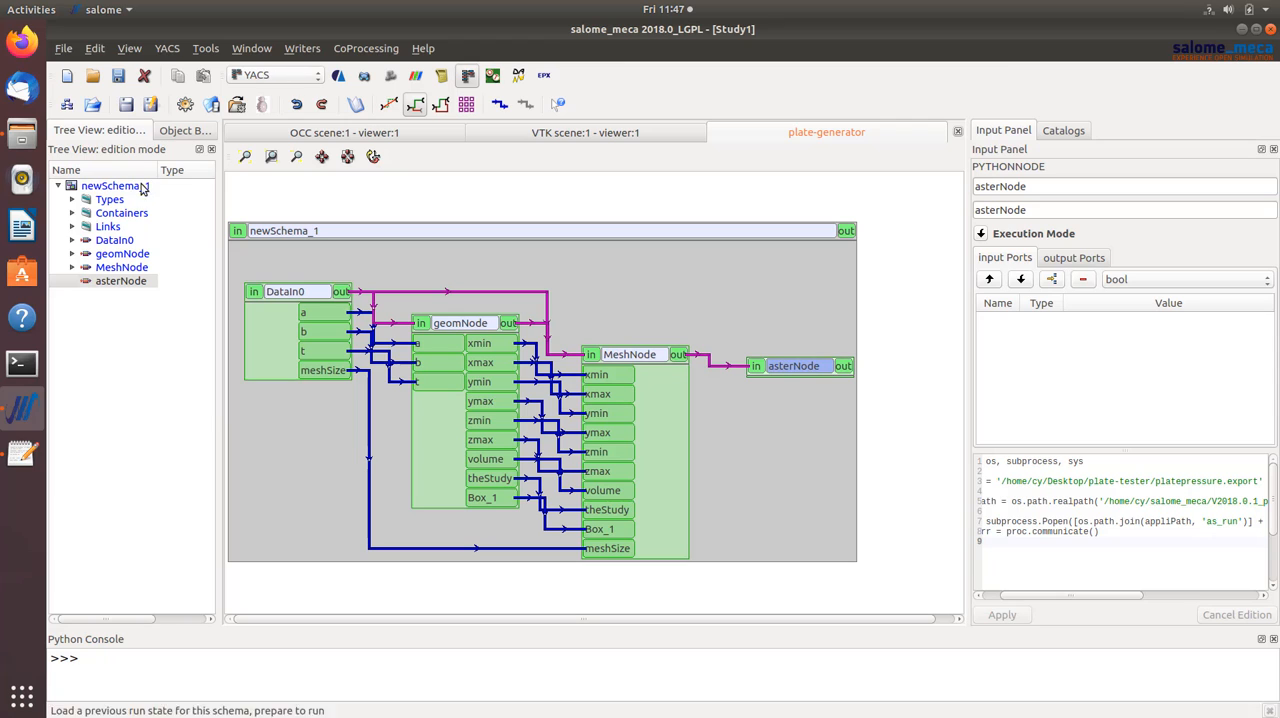
- Switch to the file manager and copy the parent folder path of the export file in Result-Stage_1 from its properties
{"action": "left_click", "coordinate": [22, 133]}
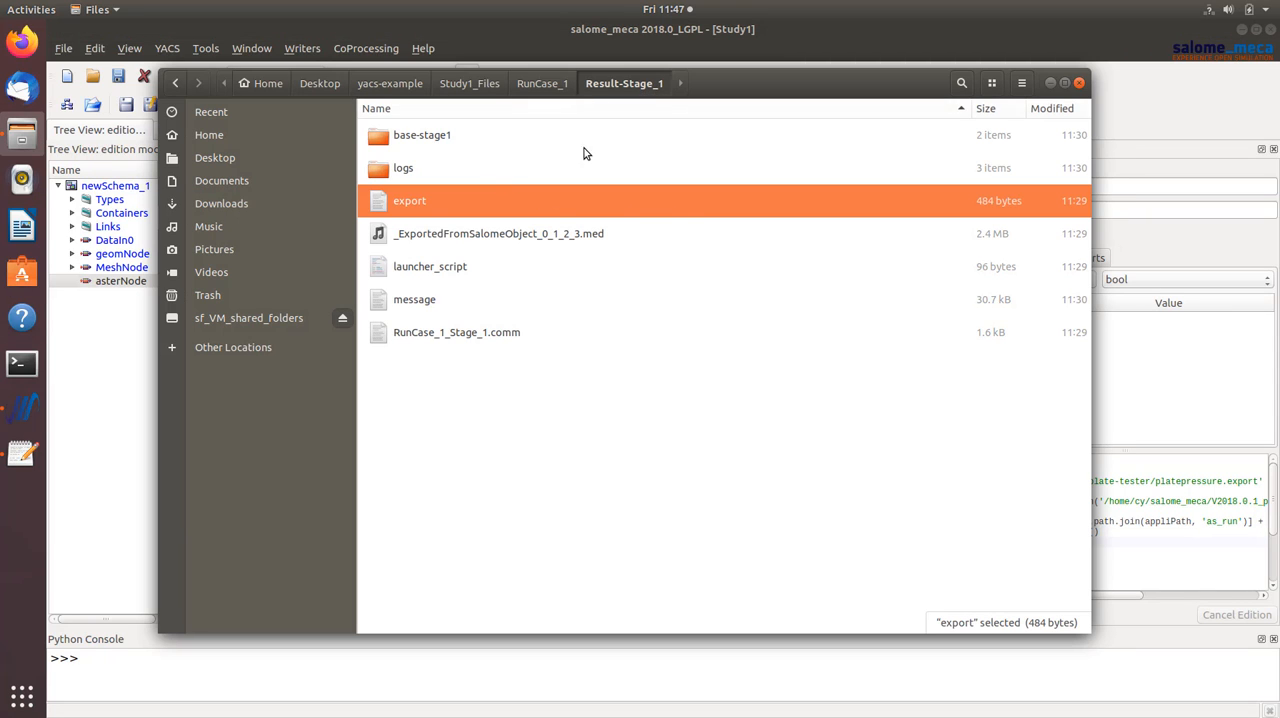
{"action": "right_click", "coordinate": [417, 207]}
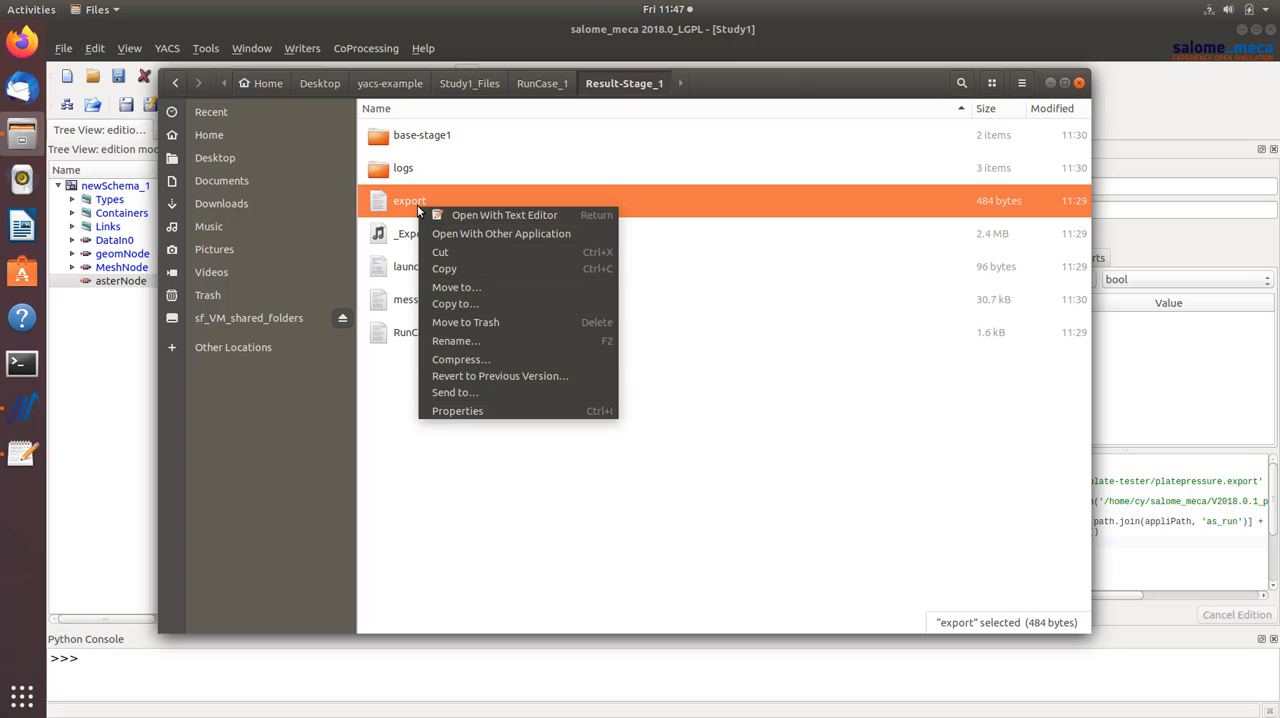
{"action": "left_click", "coordinate": [793, 325]}
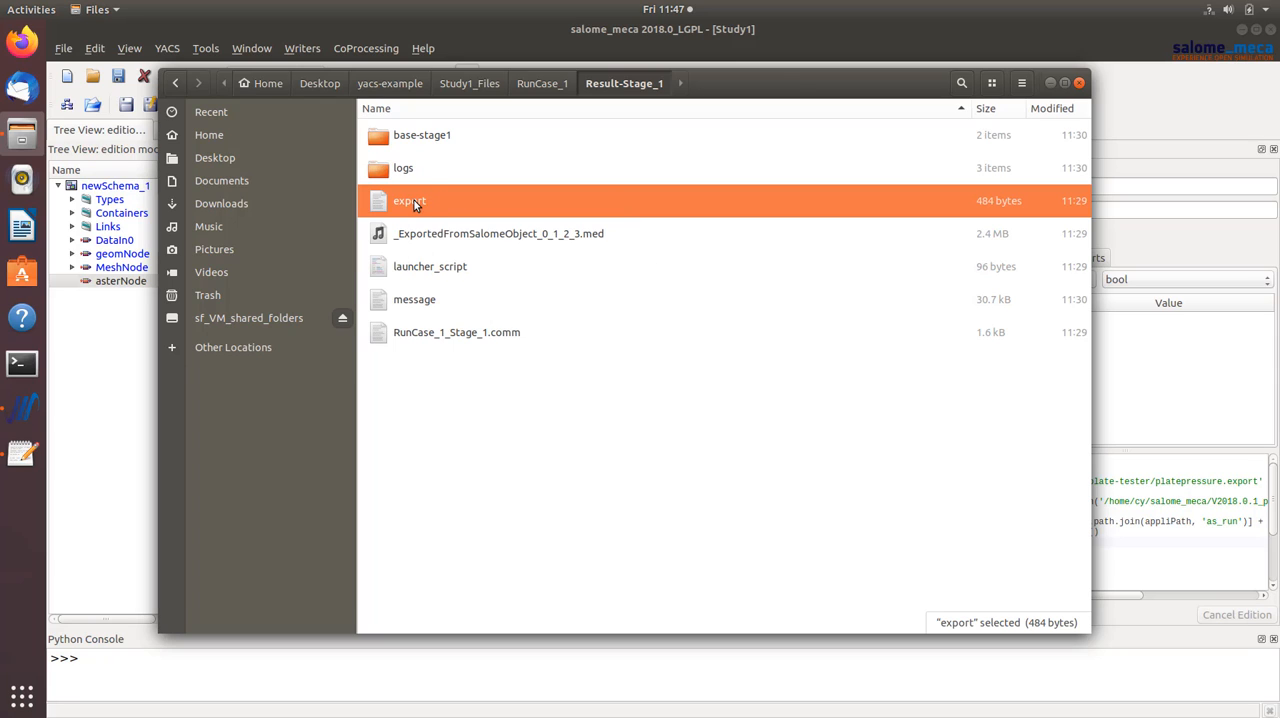
{"action": "right_click", "coordinate": [417, 204]}
{"action": "left_click", "coordinate": [486, 403]}
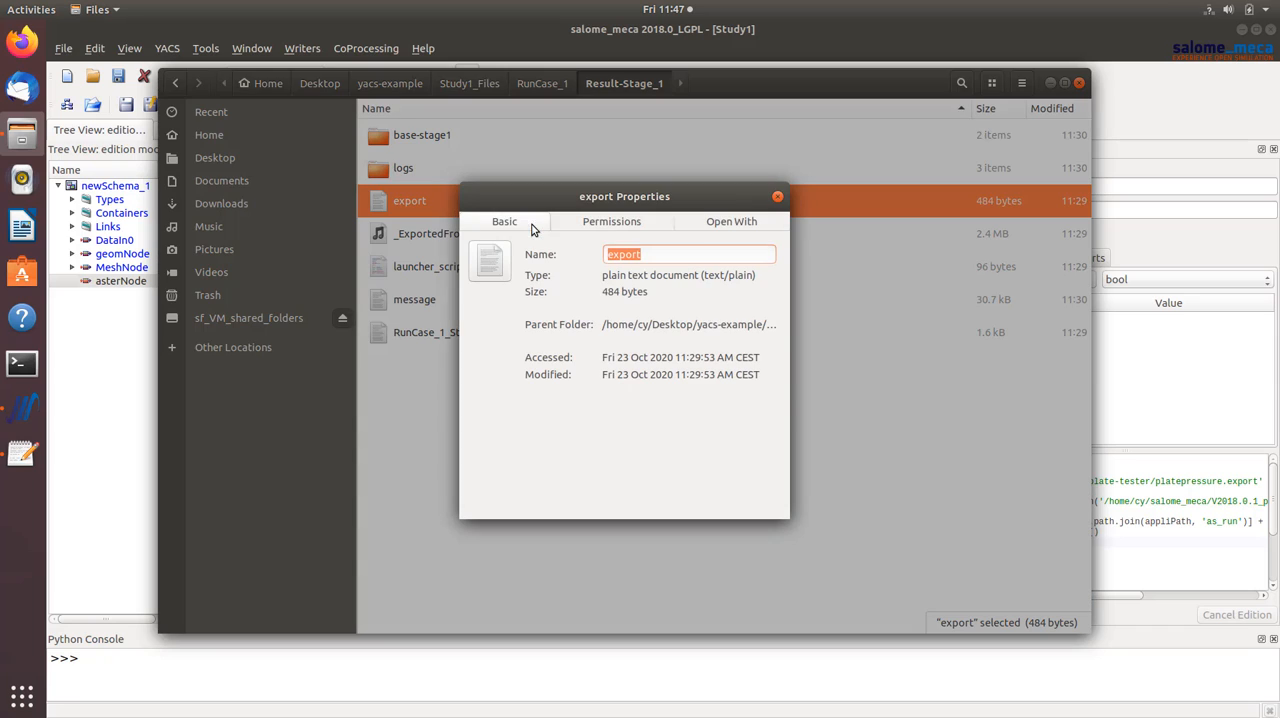
{"action": "left_click_drag", "start_coordinate": [604, 327], "coordinate": [647, 330]}
{"action": "key", "text": "ctrl+a"}
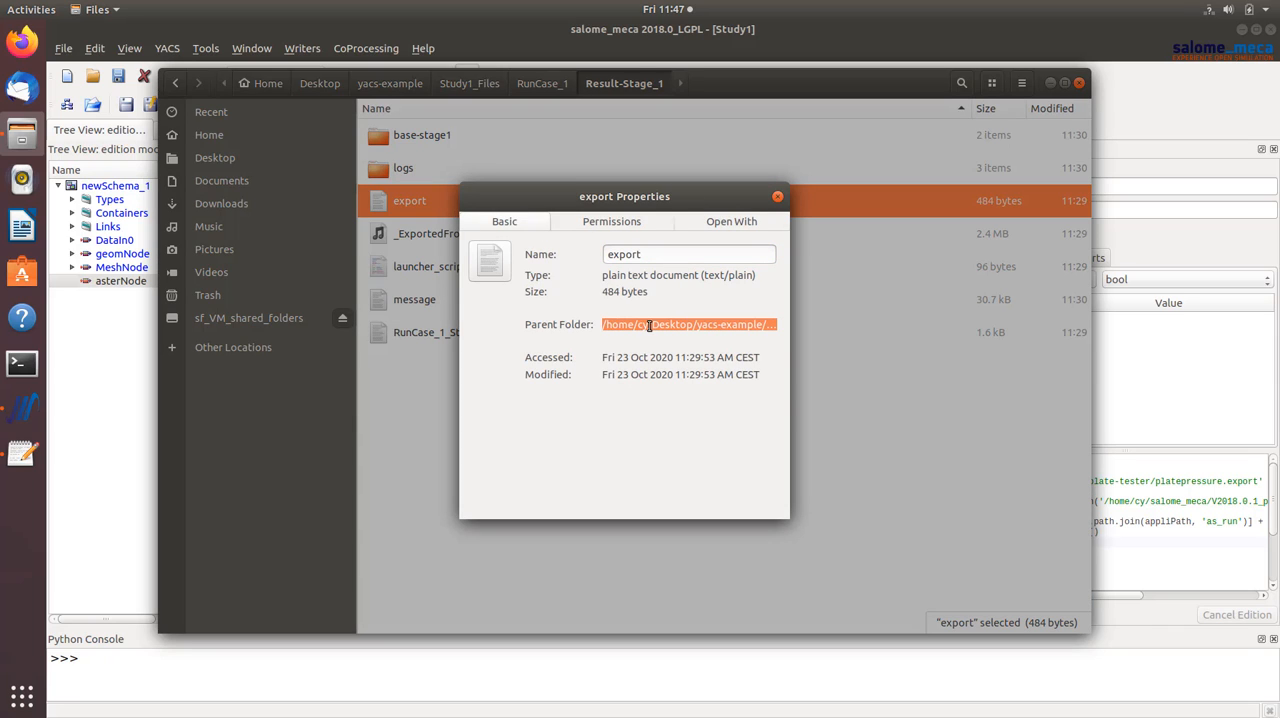
{"action": "left_click", "coordinate": [777, 197]}
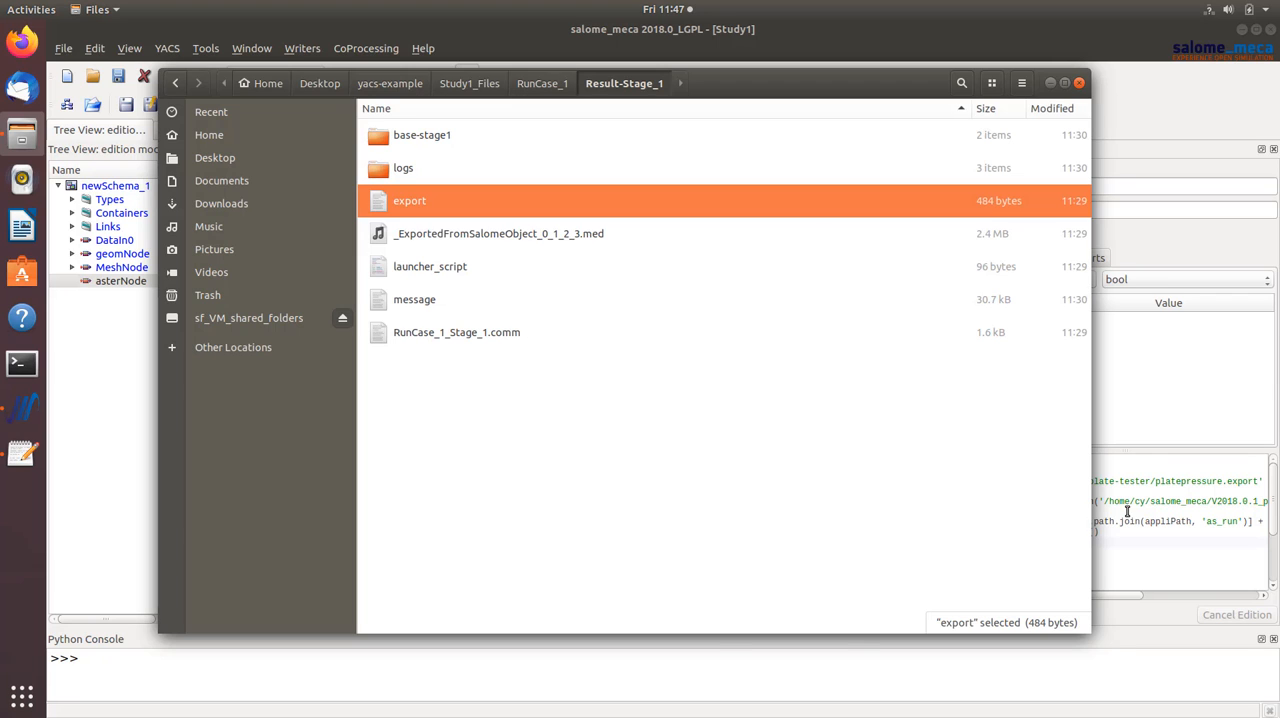
- Point asterNode's export variable to the copied Result-Stage_1 folder path followed by /export, and apply the script change
{"action": "left_click", "coordinate": [1158, 509]}
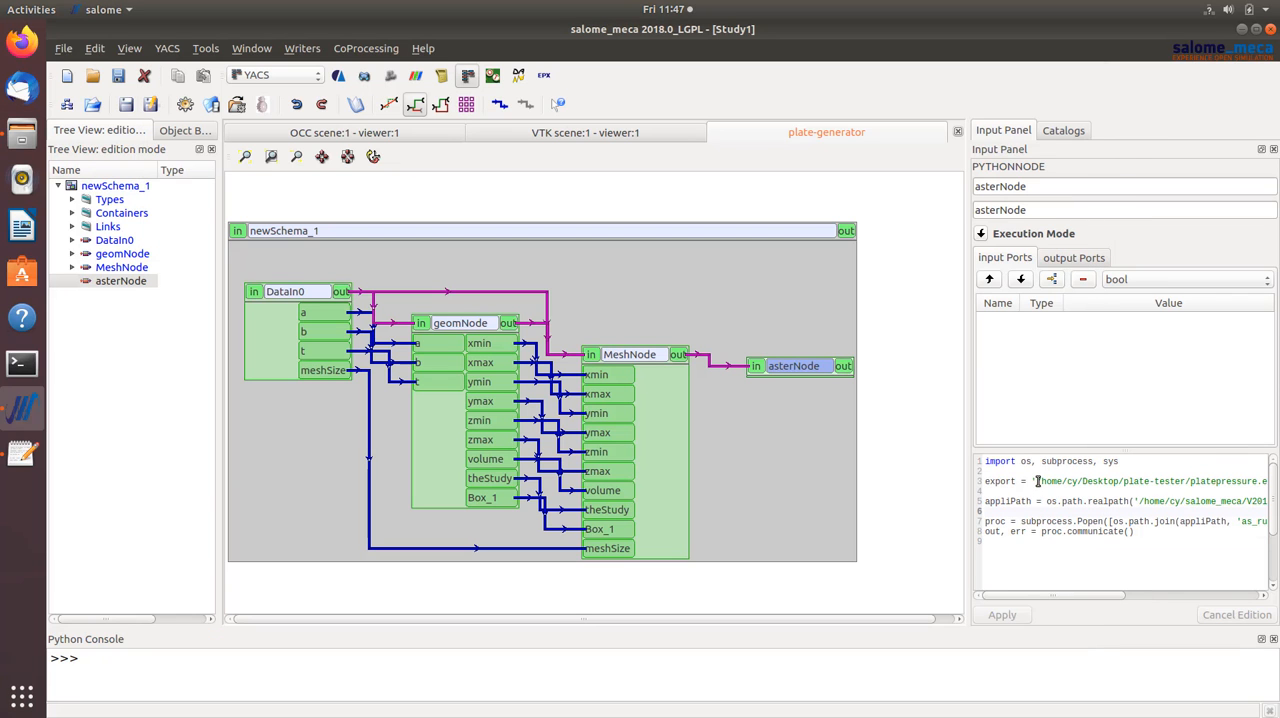
{"action": "left_click_drag", "start_coordinate": [1037, 481], "coordinate": [1067, 483]}
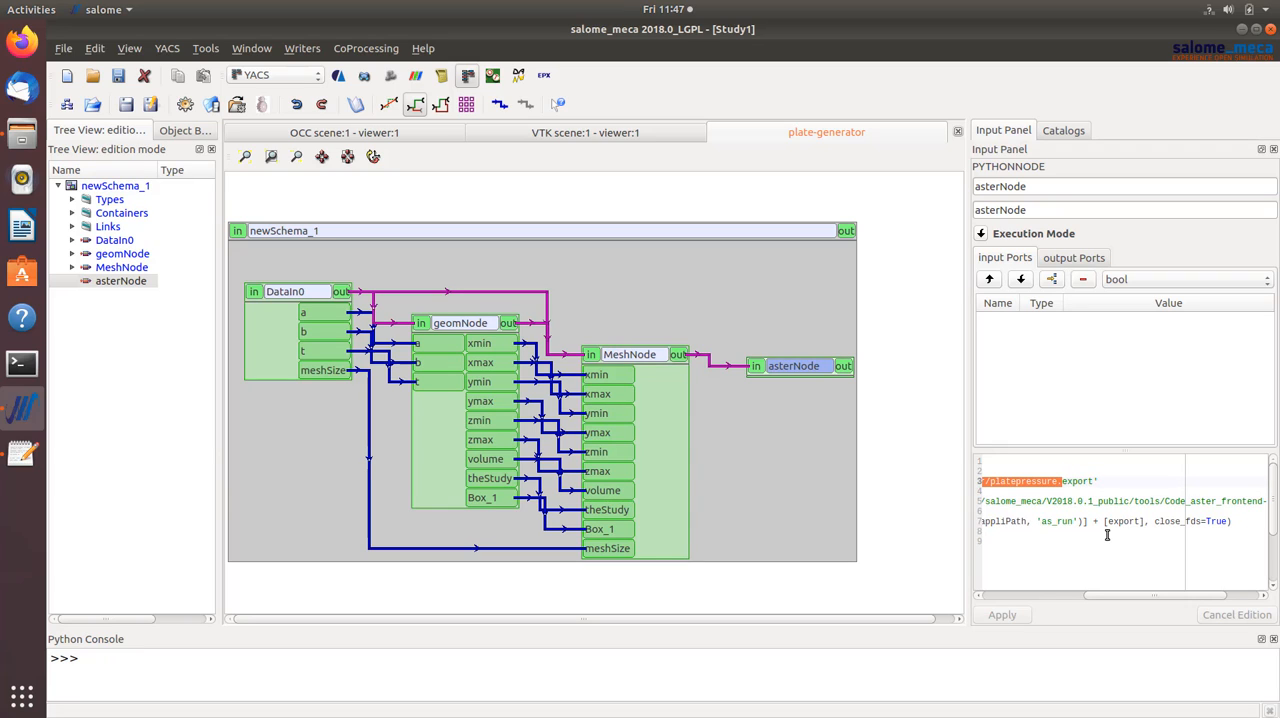
{"action": "type", "text": "/Study1_Files/RunCase_1/Result-Stage_1."}
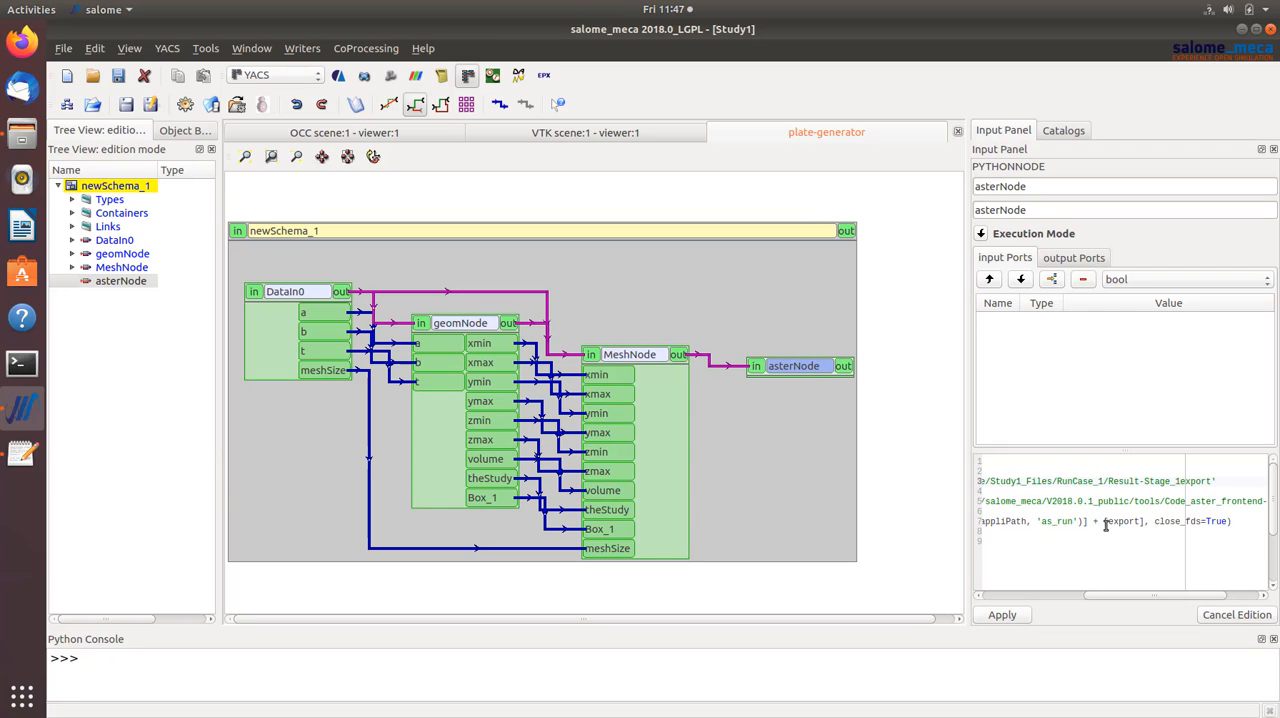
{"action": "type", "text": "/"}
{"action": "left_click_drag", "start_coordinate": [1190, 597], "coordinate": [1008, 595]}
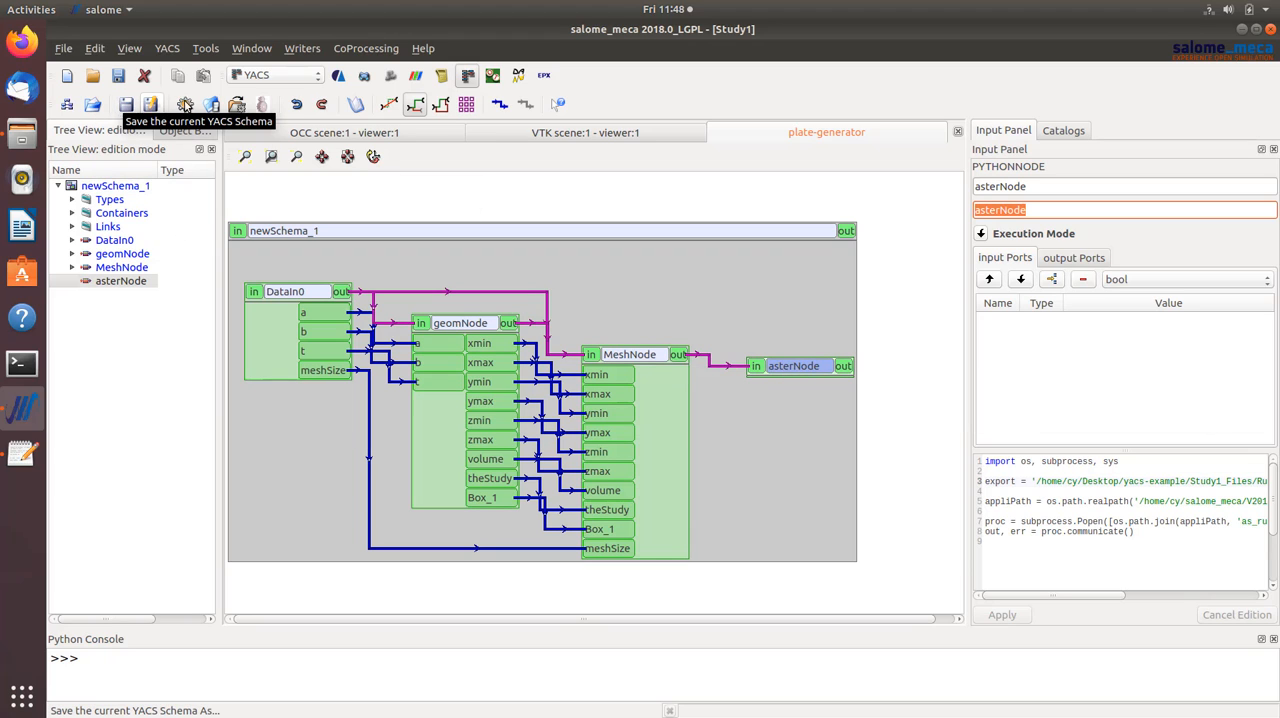
- Prepare the plate-generator schema for a run and execute it without stops
{"action": "left_click", "coordinate": [187, 105]}
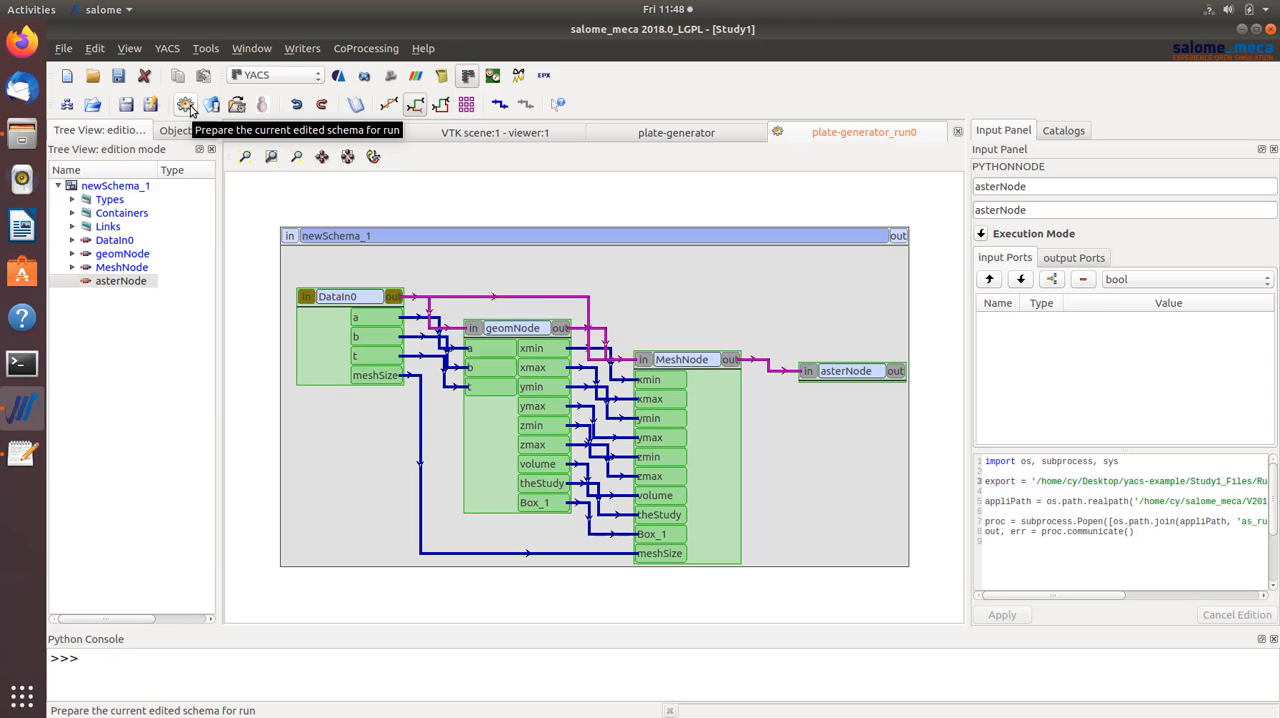
{"action": "left_click", "coordinate": [186, 105]}
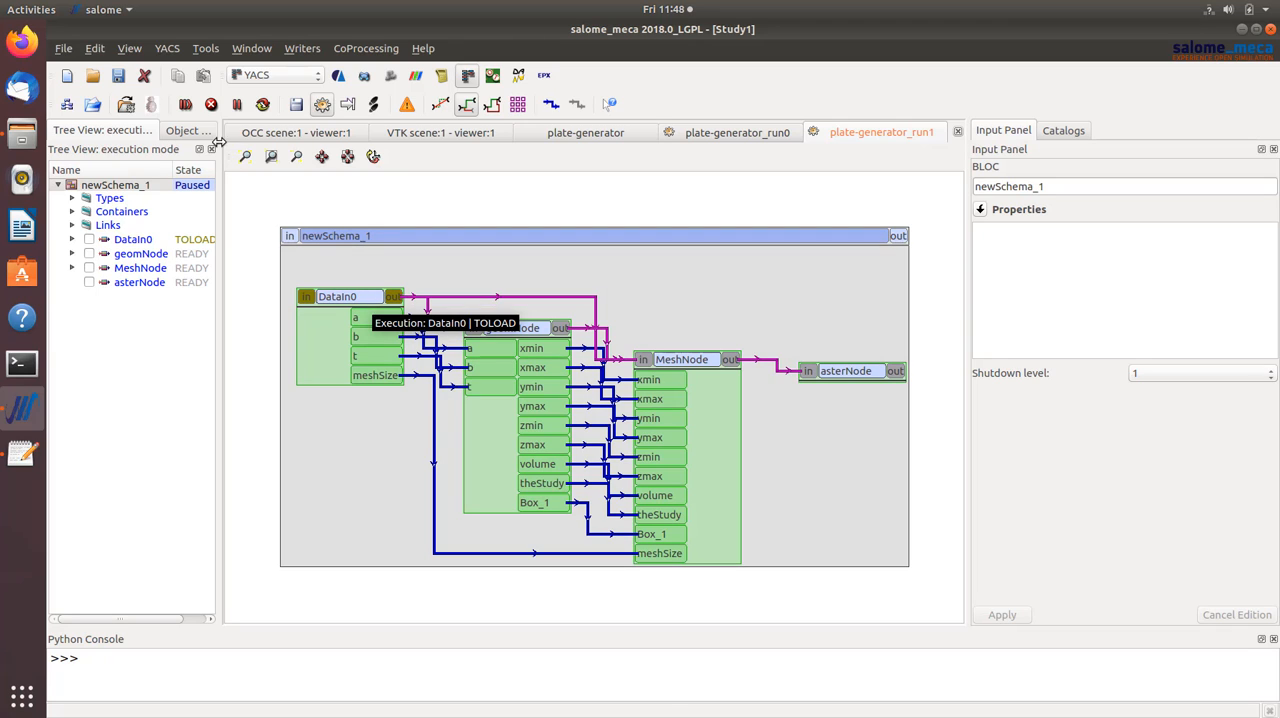
{"action": "left_click", "coordinate": [185, 105]}
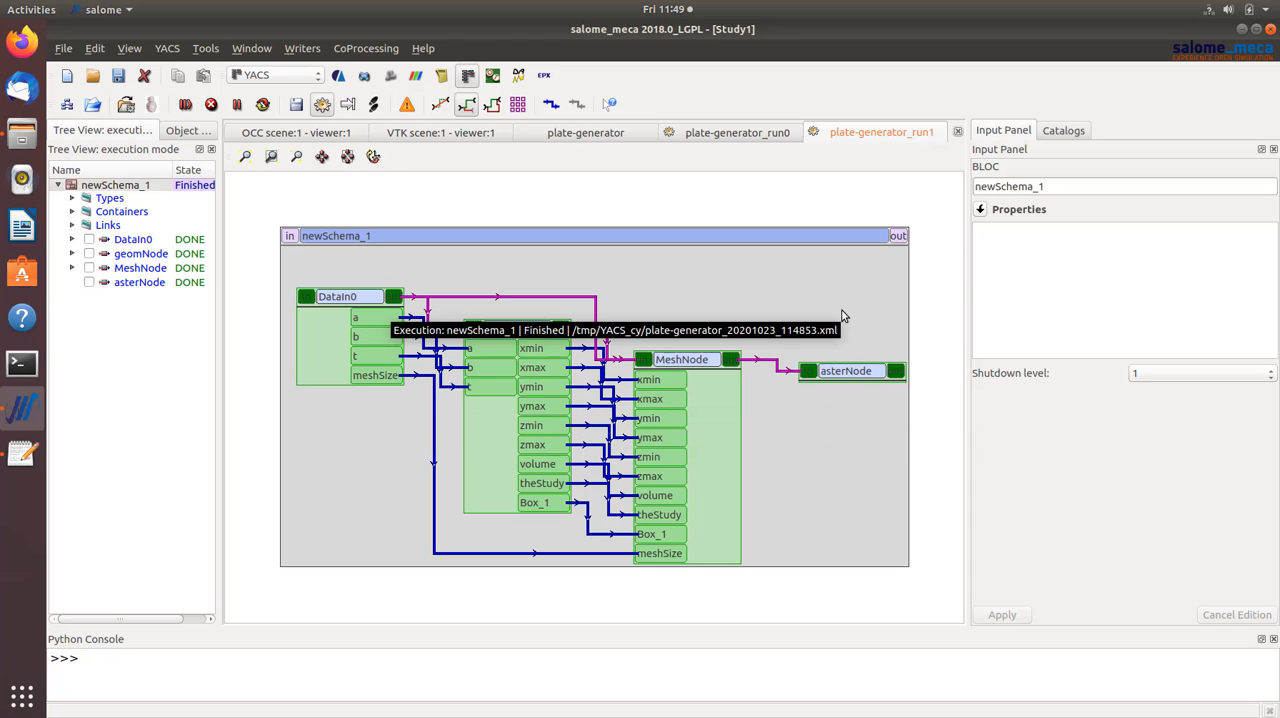
- Inspect asterNode's script and the newSchema_1 block in the executed run
{"action": "left_click", "coordinate": [847, 374]}
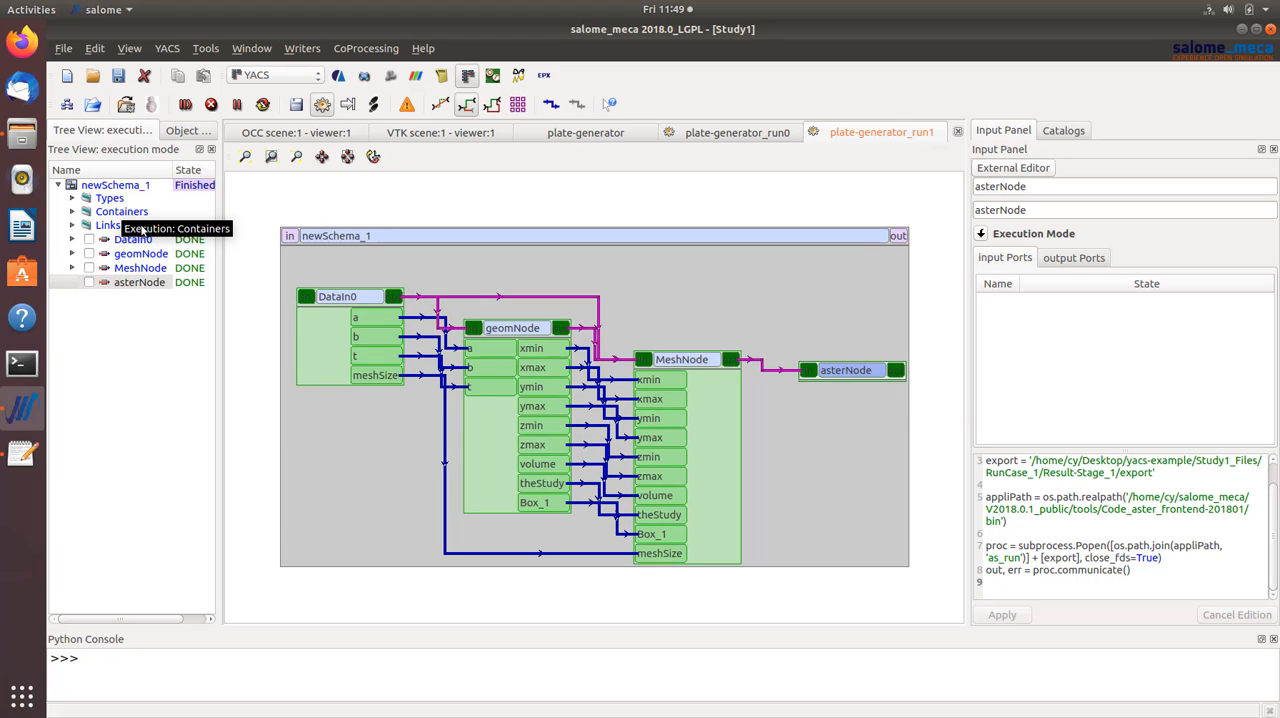
{"action": "left_click", "coordinate": [116, 187]}
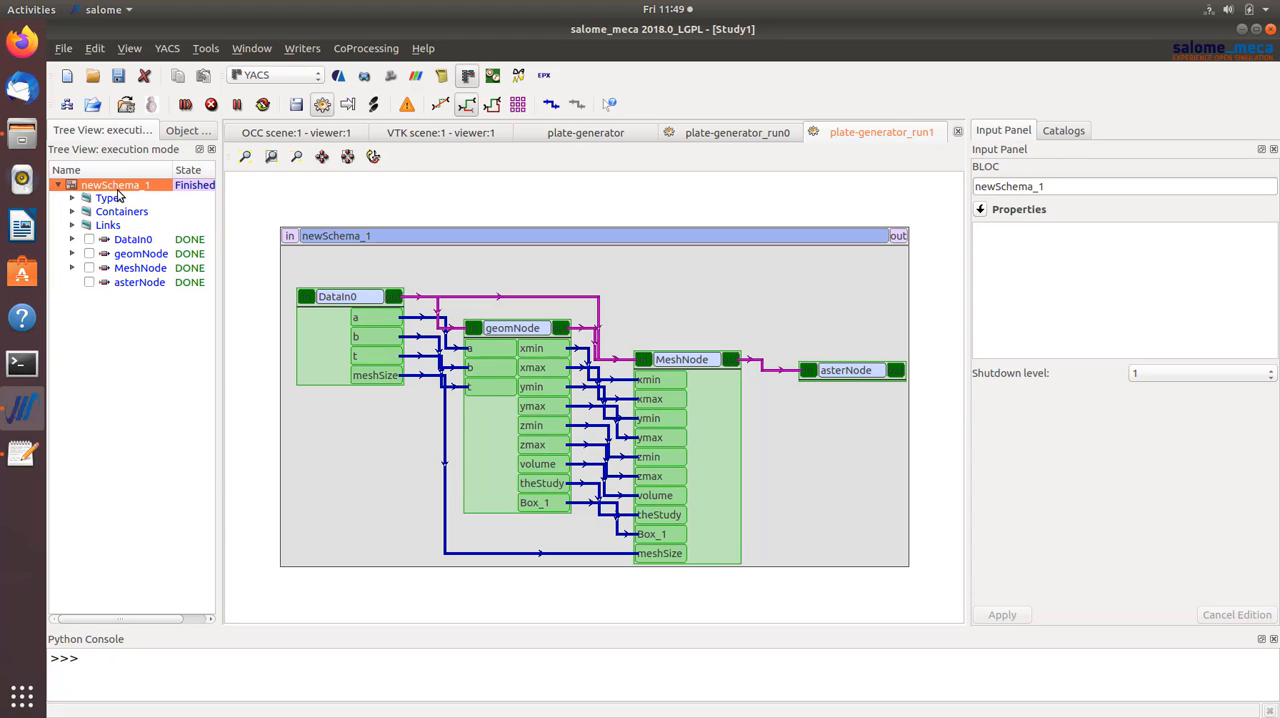
{"action": "right_click", "coordinate": [118, 197]}
{"action": "left_click", "coordinate": [183, 220]}
{"action": "left_click_drag", "start_coordinate": [700, 197], "coordinate": [649, 101]}
{"action": "left_click_drag", "start_coordinate": [754, 382], "coordinate": [1240, 528]}
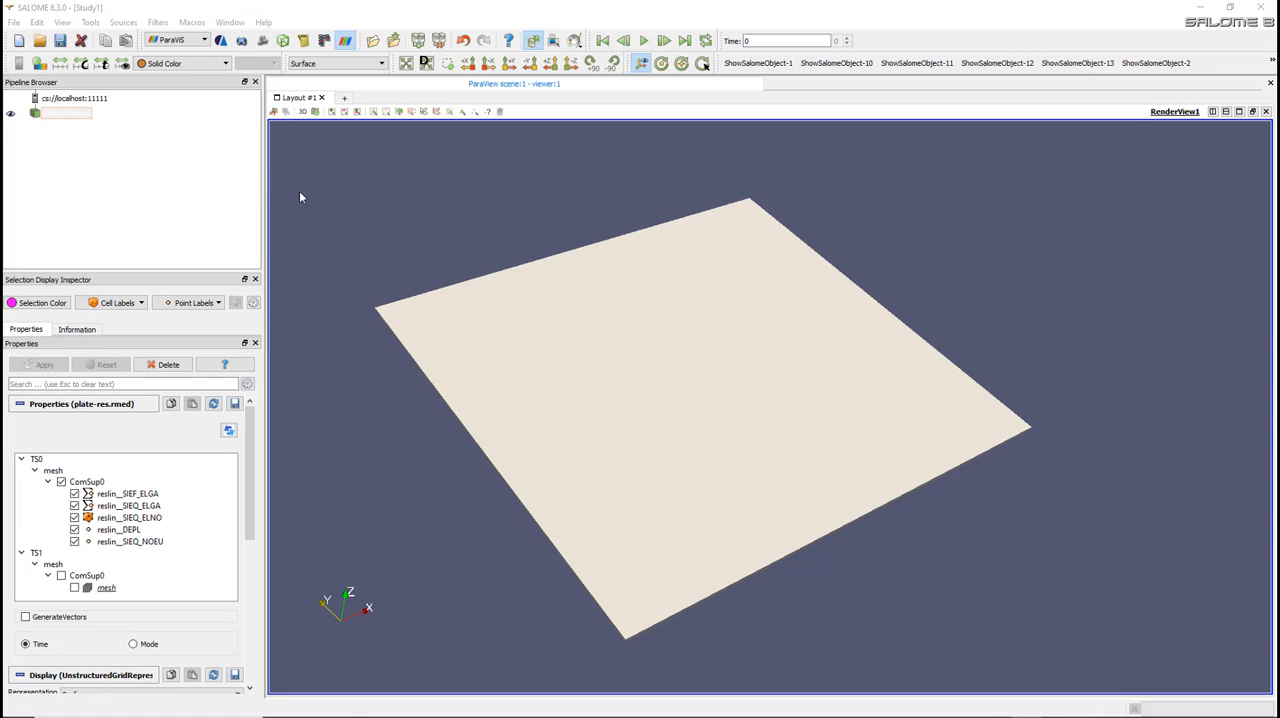
- In SALOME's ParaViS module, select the plate-res.rmed result and color it by reslin__DEPL
{"action": "double_click", "coordinate": [89, 113]}
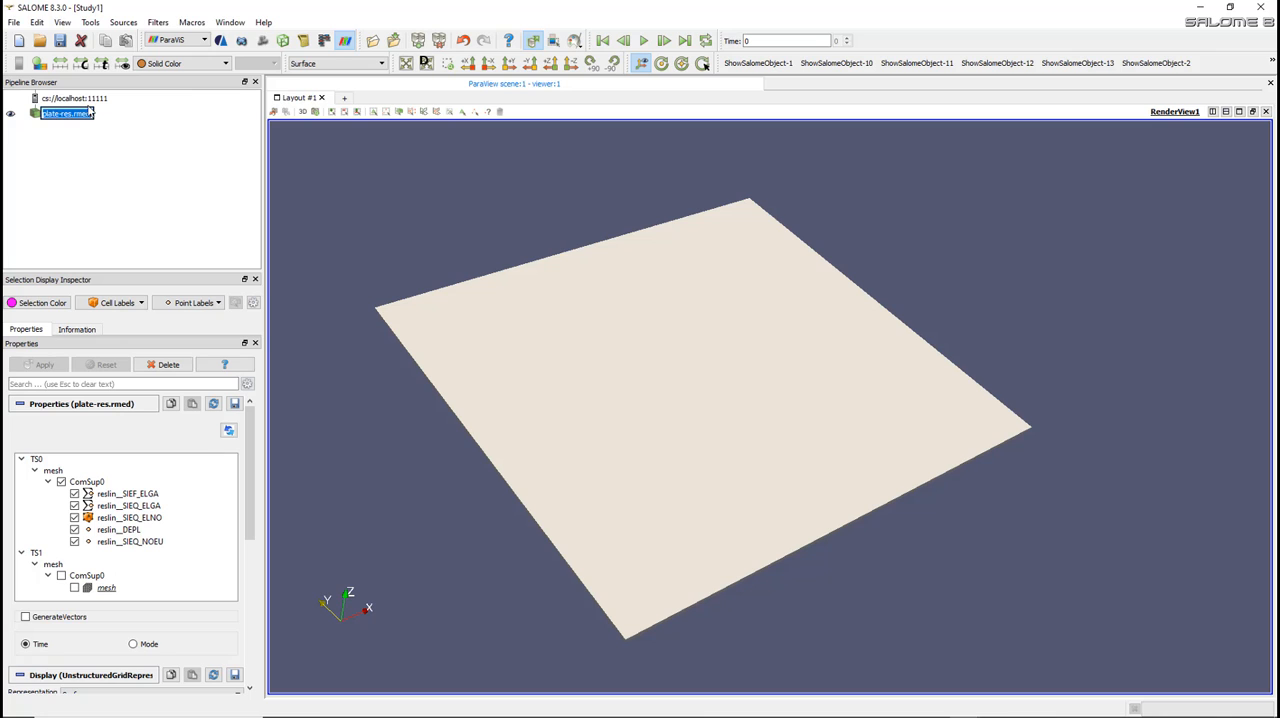
{"action": "left_click", "coordinate": [195, 64]}
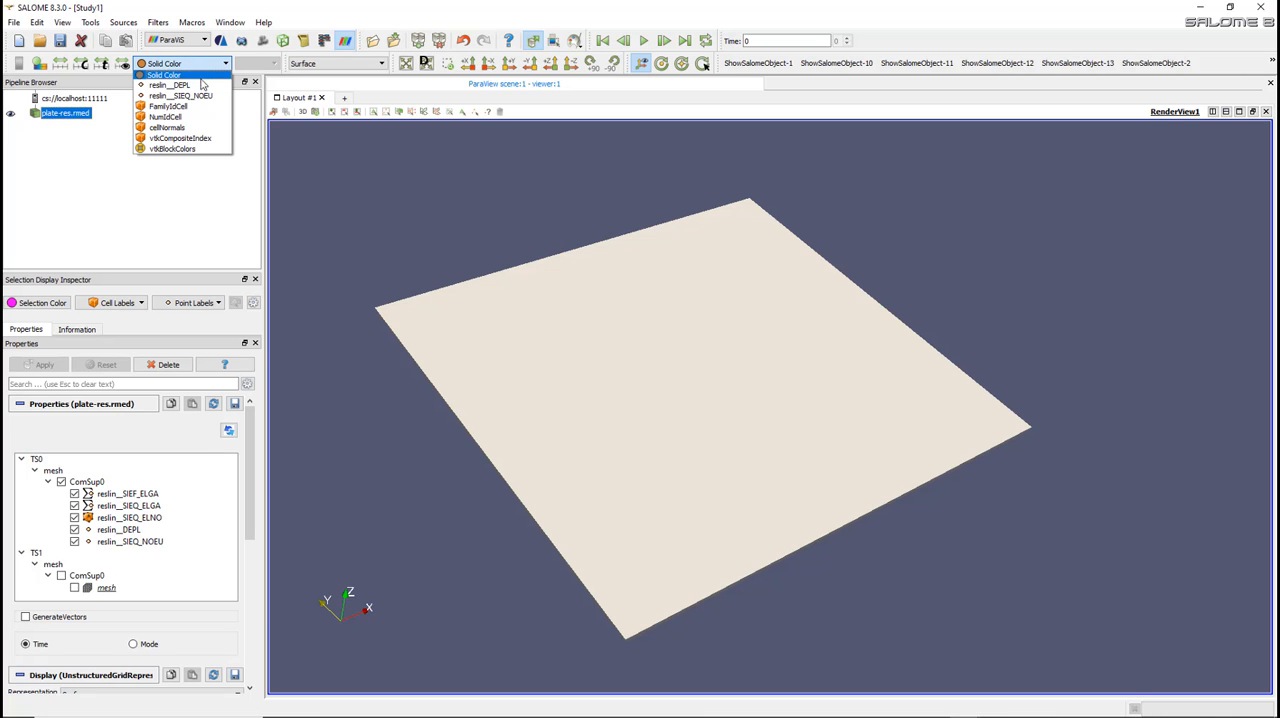
{"action": "left_click", "coordinate": [170, 85]}
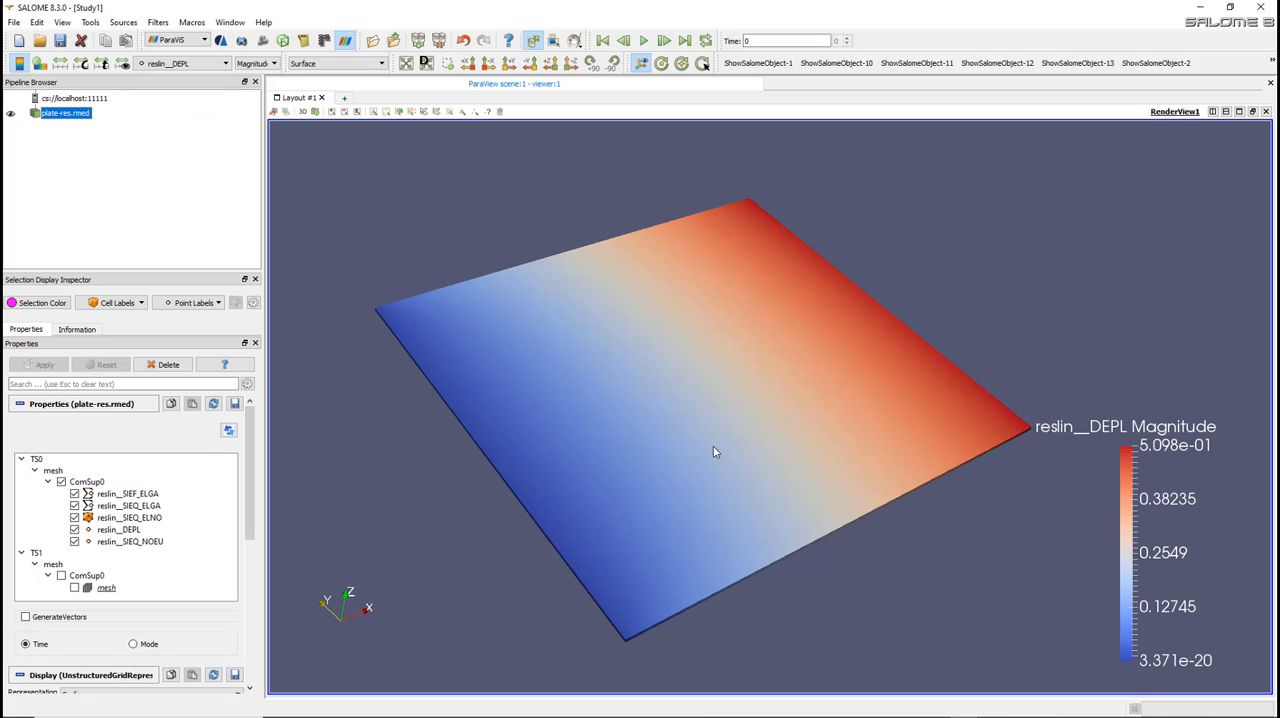
{"action": "left_click_drag", "start_coordinate": [714, 452], "coordinate": [593, 455]}
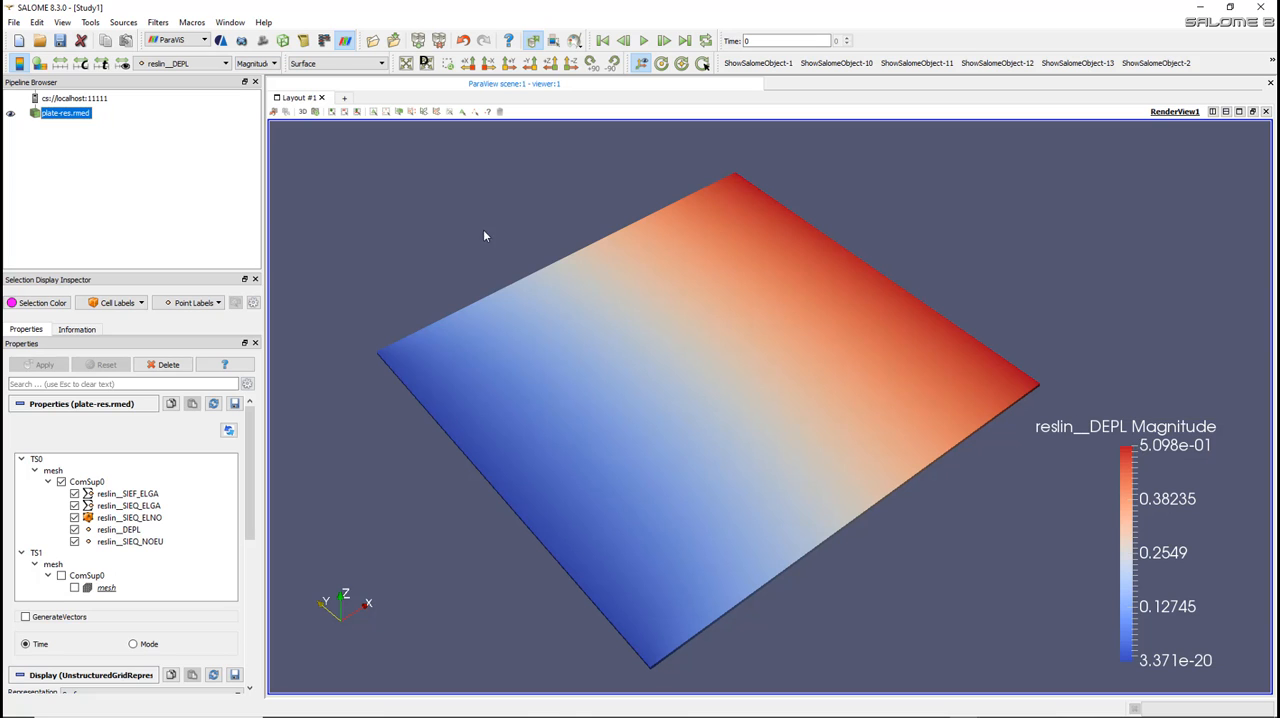
- Display the plate result as Surface With Edges and examine its mesh
{"action": "left_click", "coordinate": [317, 64]}
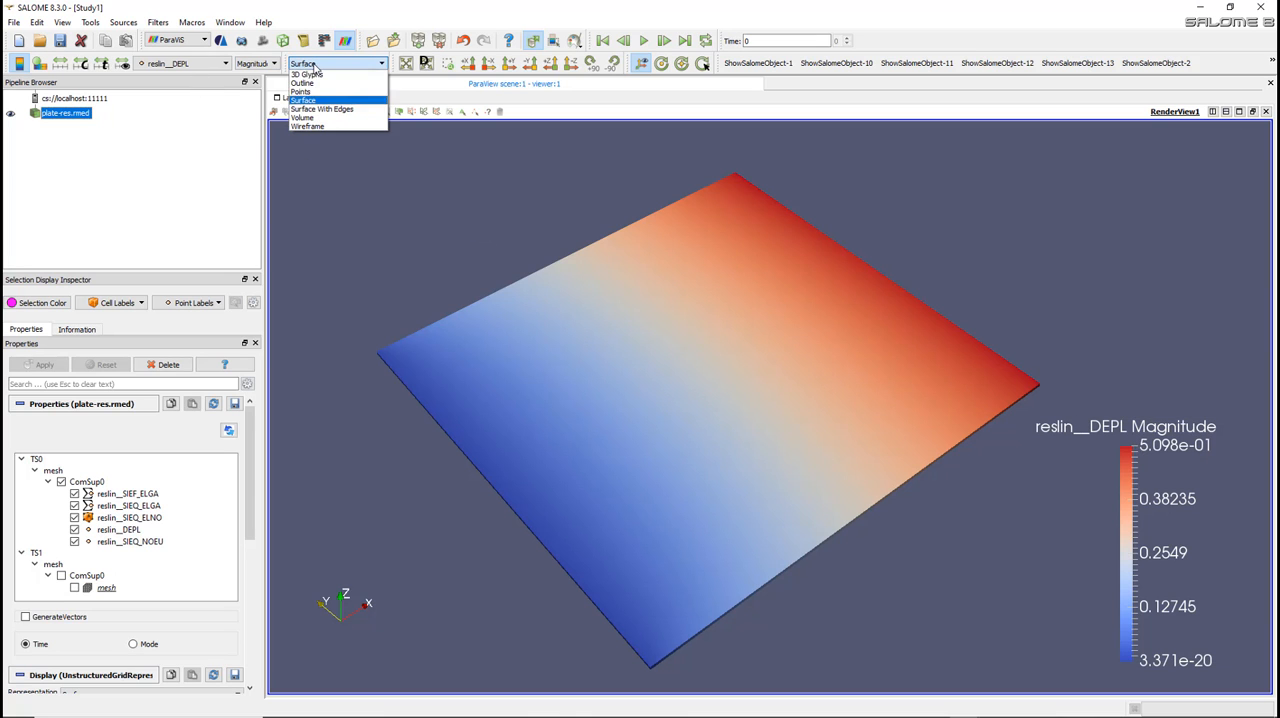
{"action": "left_click", "coordinate": [333, 109]}
{"action": "left_click_drag", "start_coordinate": [649, 420], "coordinate": [744, 451]}
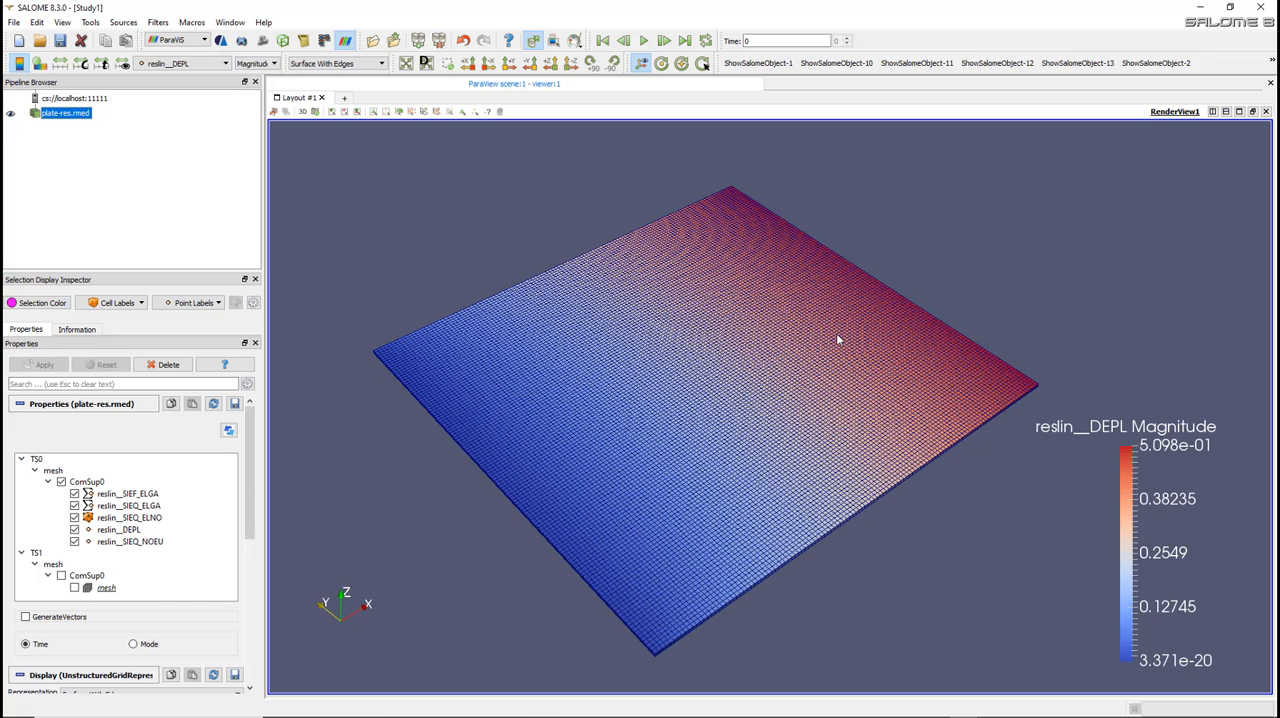
- Color the plate by reslin__SIEQ_NOEU and inspect the stress at the corners
{"action": "left_click", "coordinate": [198, 65]}
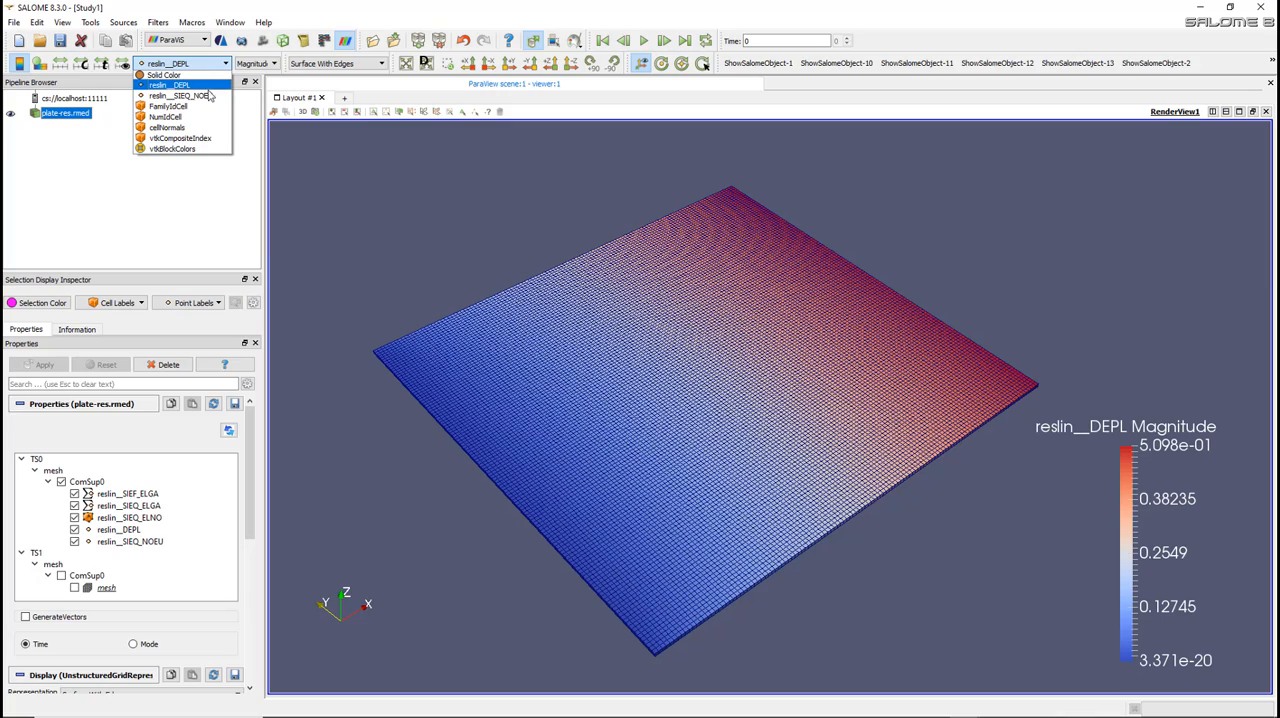
{"action": "left_click", "coordinate": [212, 96]}
{"action": "scroll", "coordinate": [553, 624], "scroll_direction": "up", "scroll_amount": 2}
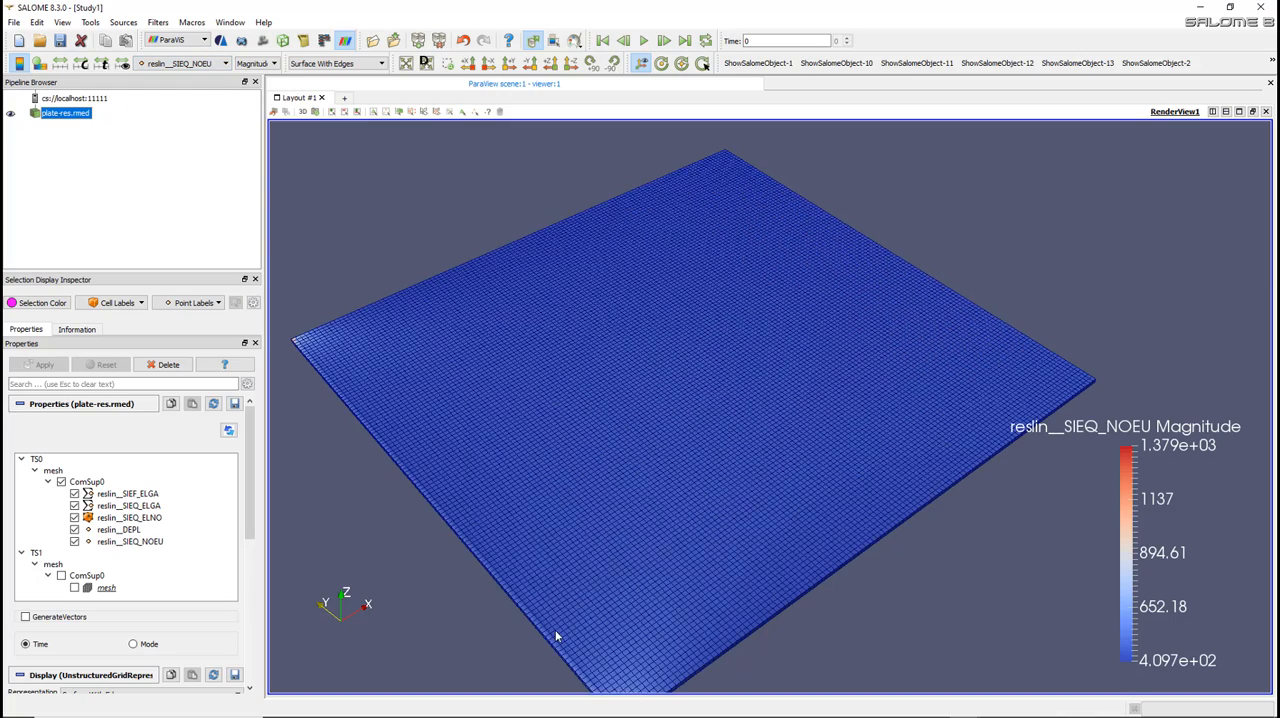
{"action": "middle_click_drag", "start_coordinate": [601, 547], "coordinate": [677, 474]}
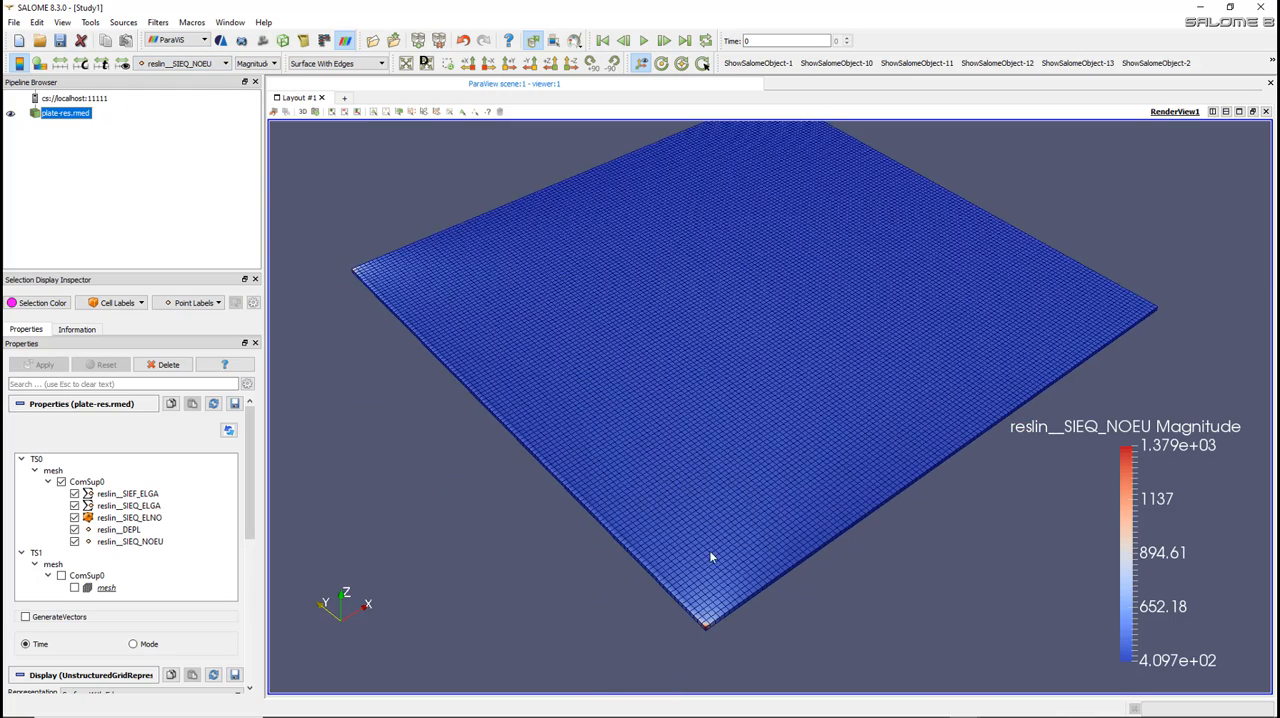
{"action": "left_click_drag", "start_coordinate": [709, 556], "coordinate": [830, 562]}
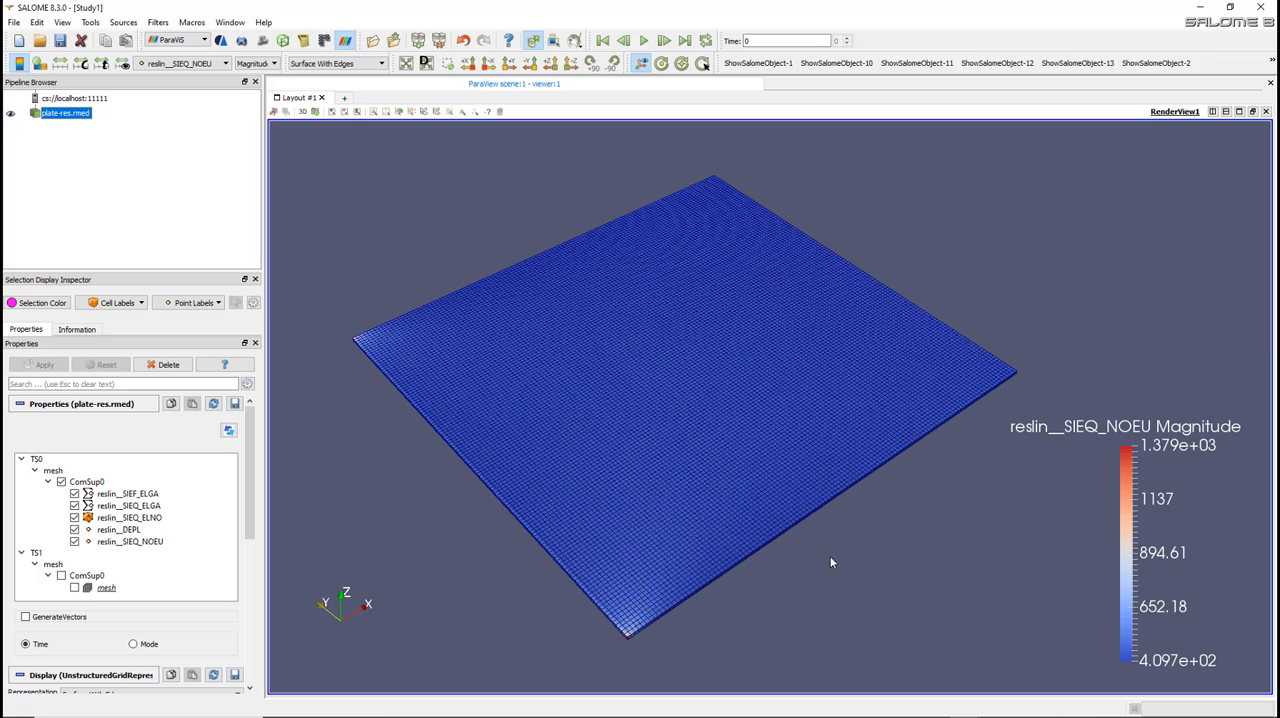